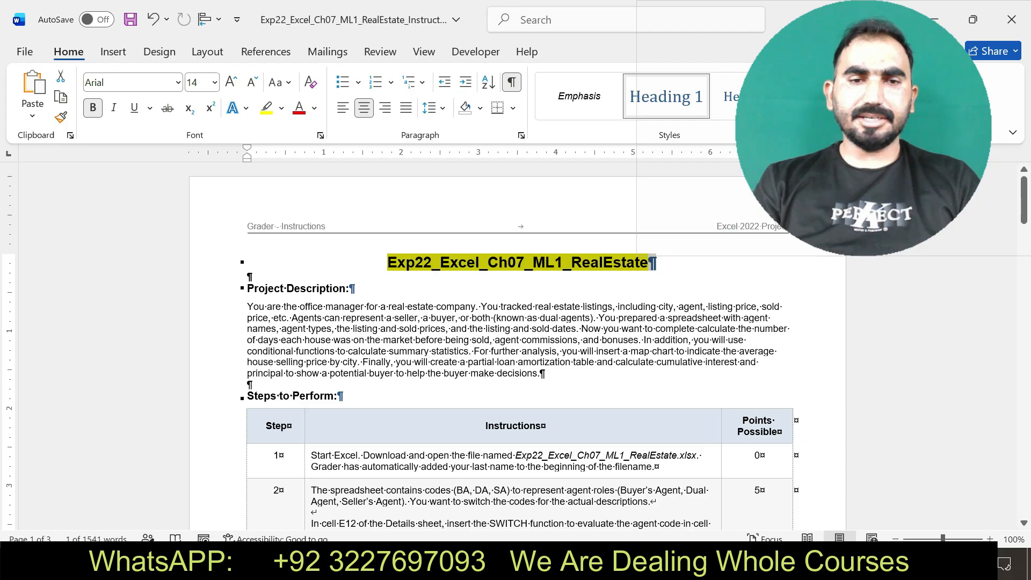
Step: Highlight the Project Description section in yellow, and undo both that highlighting and the document title's highlighting
drag(247, 288, 253, 384)
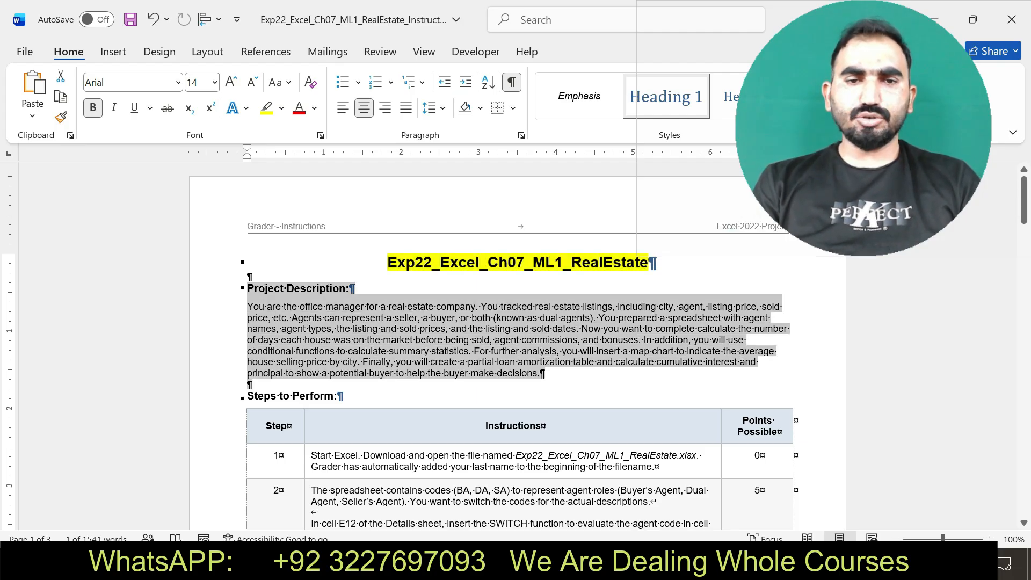
drag(739, 382, 740, 382)
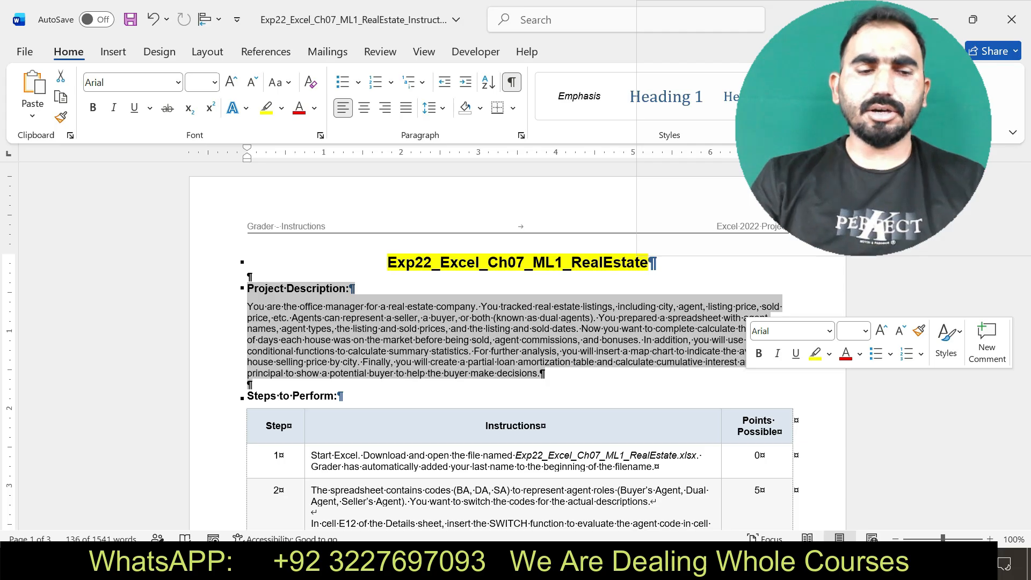
click(815, 354)
click(541, 373)
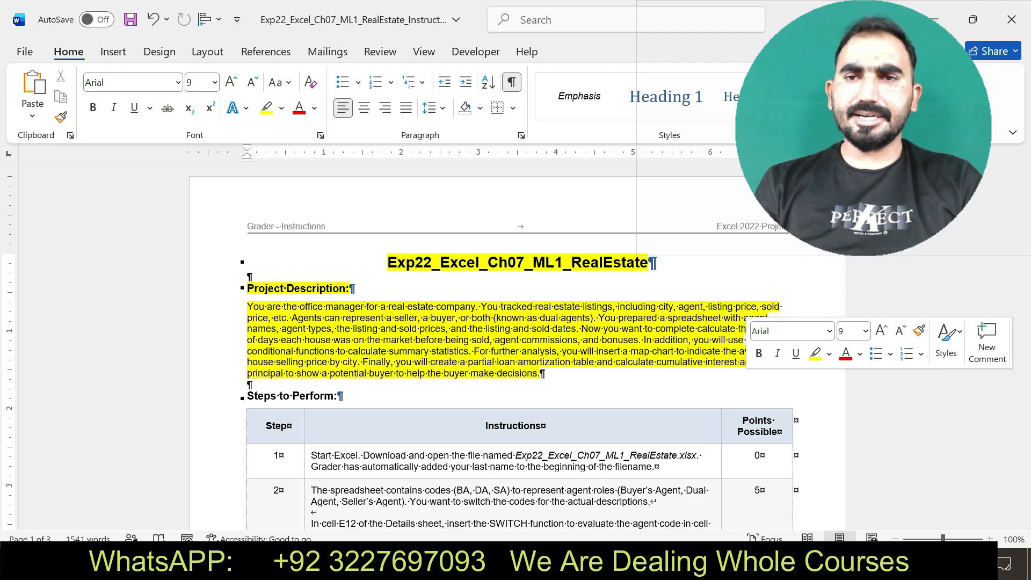
key(ctrl+z)
key(ctrl+z)
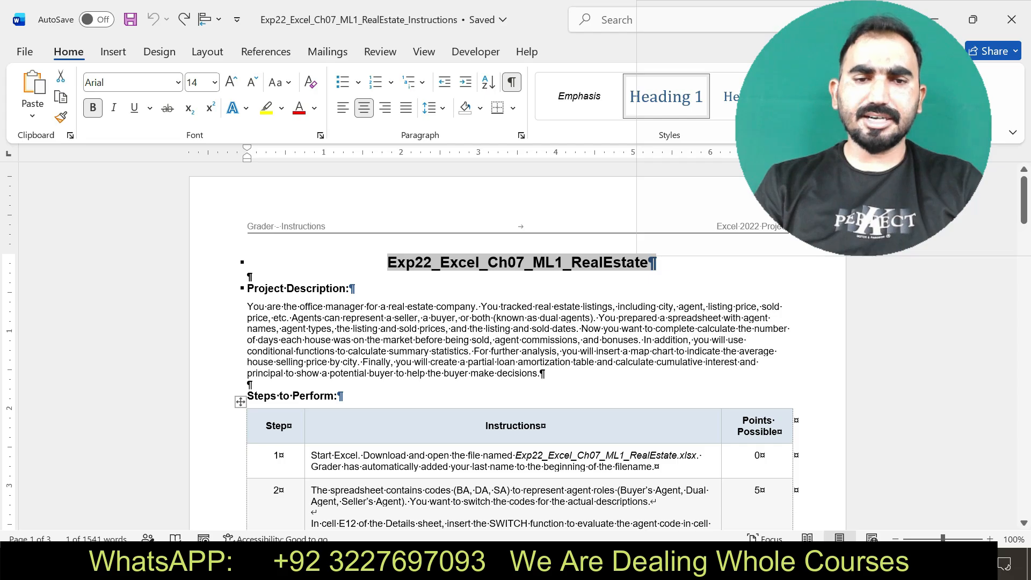
drag(311, 455, 654, 467)
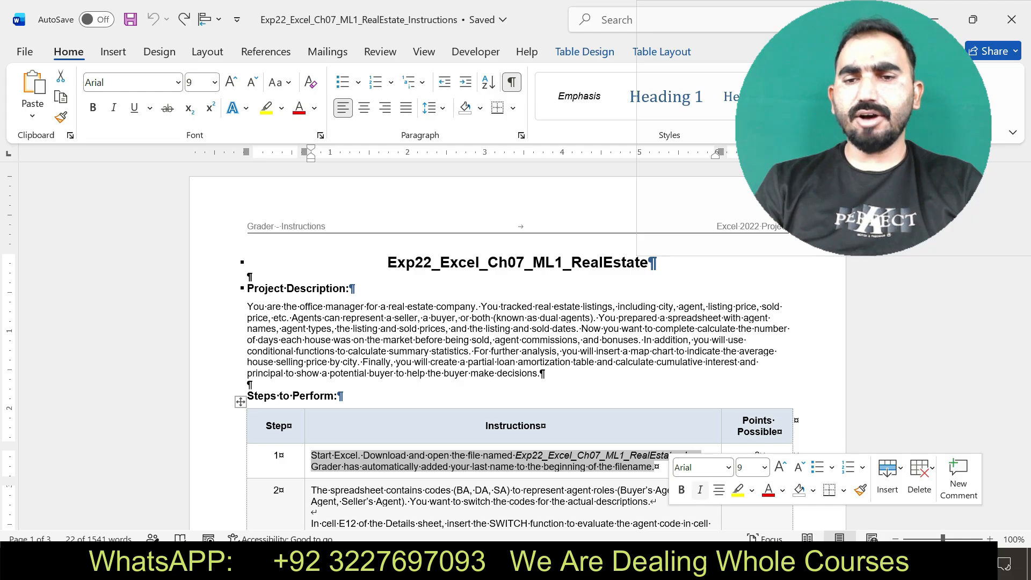
click(737, 489)
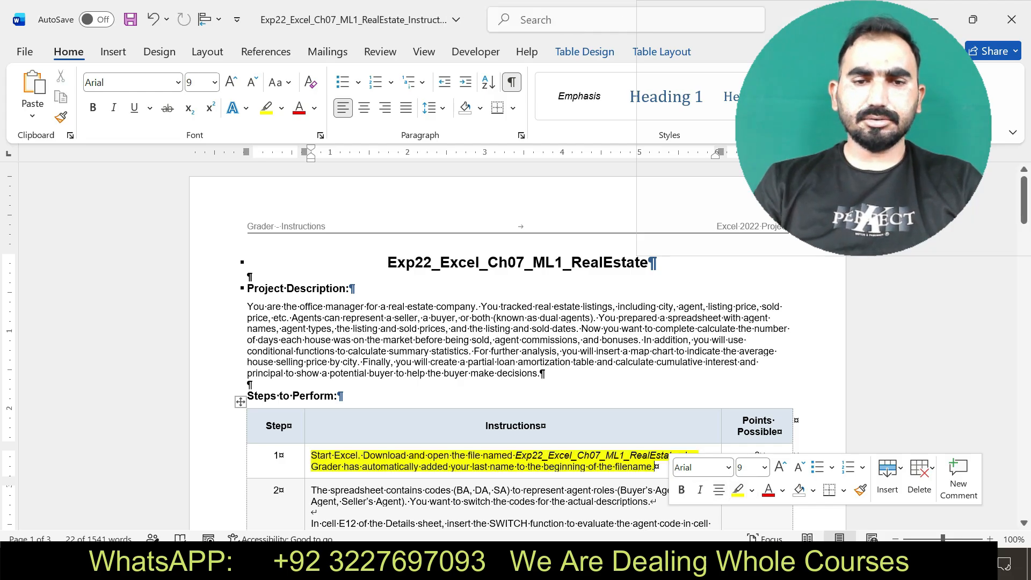
drag(311, 455, 656, 467)
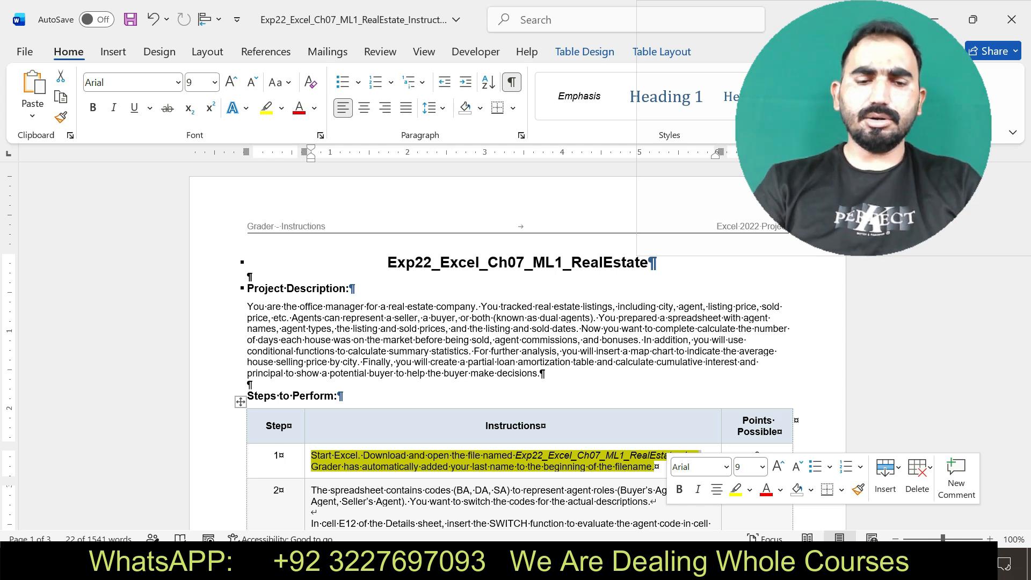
key(ctrl+z)
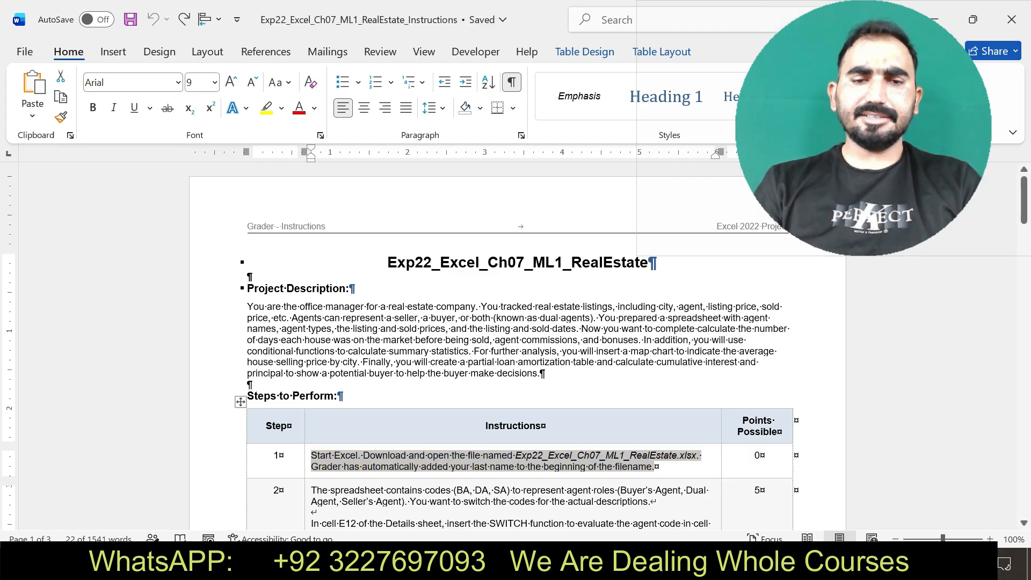
Step: Highlight the full step 2 instructions in yellow and select the paragraph about the SWITCH function
drag(311, 490, 556, 508)
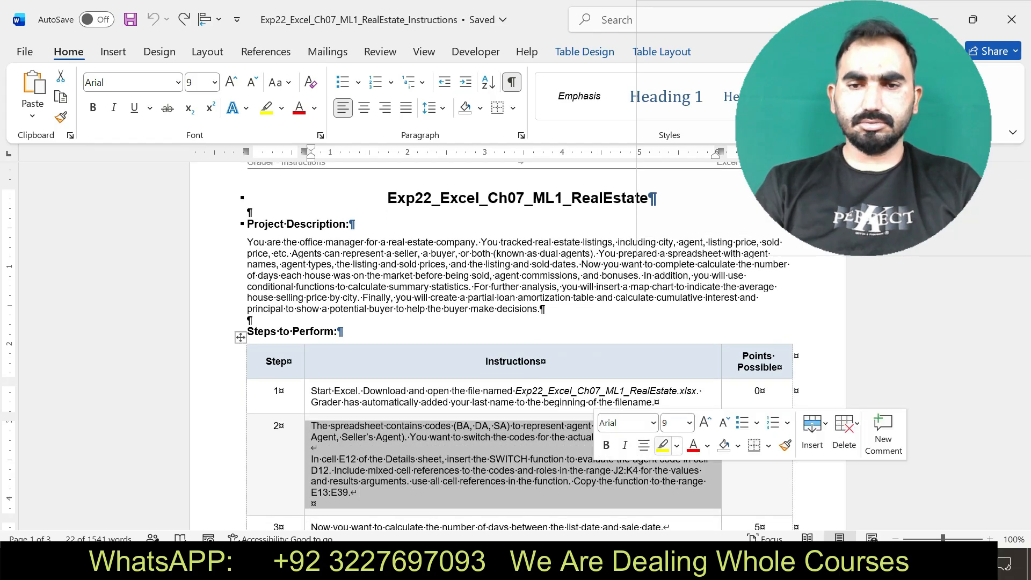
click(663, 445)
drag(312, 459, 709, 489)
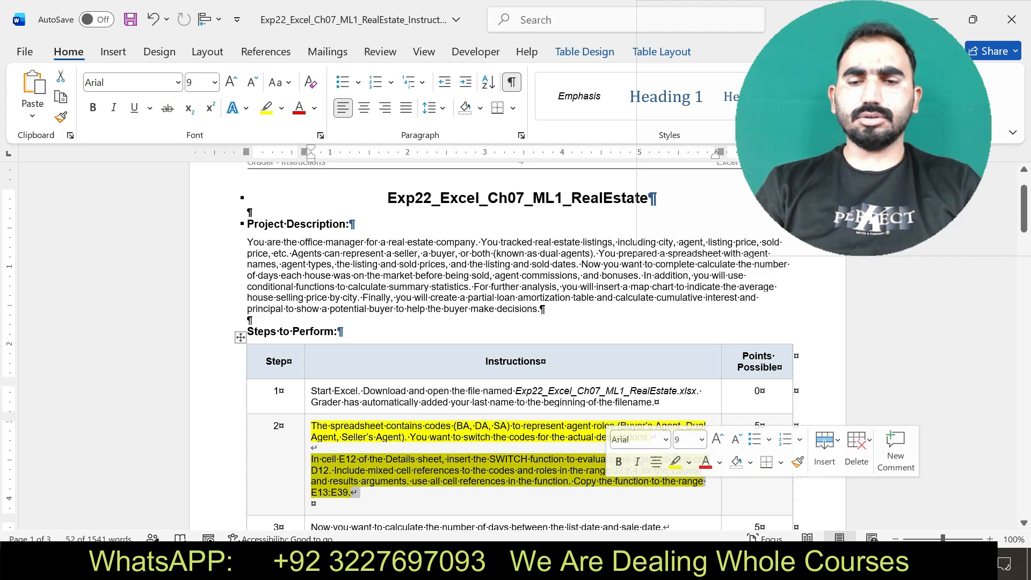
Step: Switch to the Excel workbook and enter =SWITCH(D12,J$2,K$2,J$3,K$3,J$4,K$4) in cell E12 of the Details sheet
key(alt+Tab)
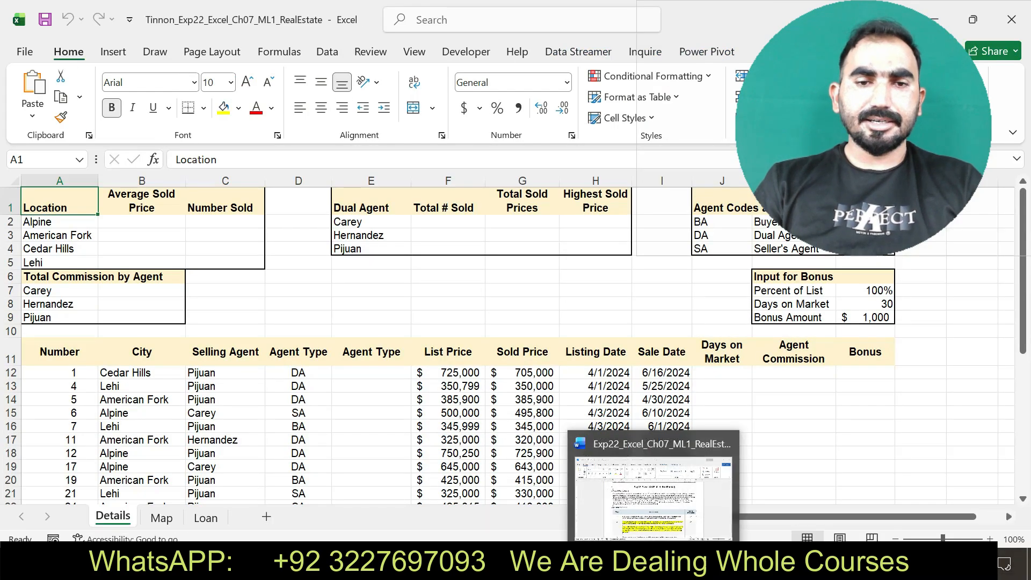
click(371, 373)
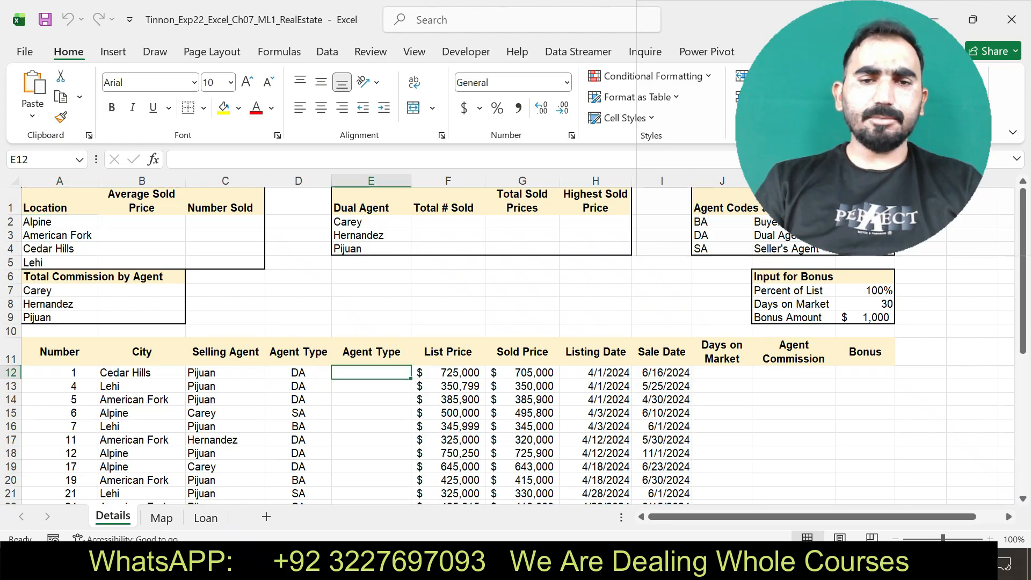
text(=)
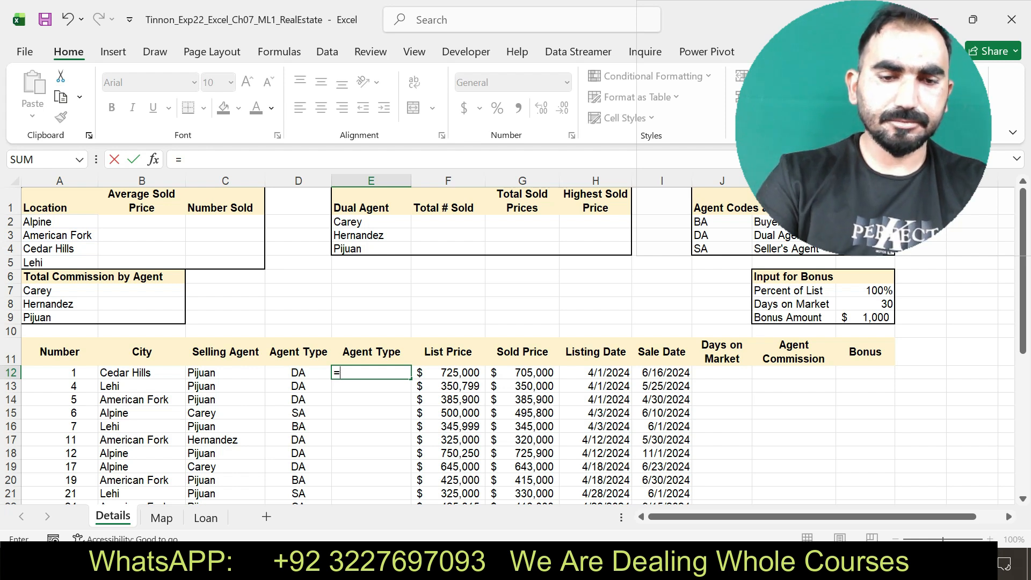
text(sw)
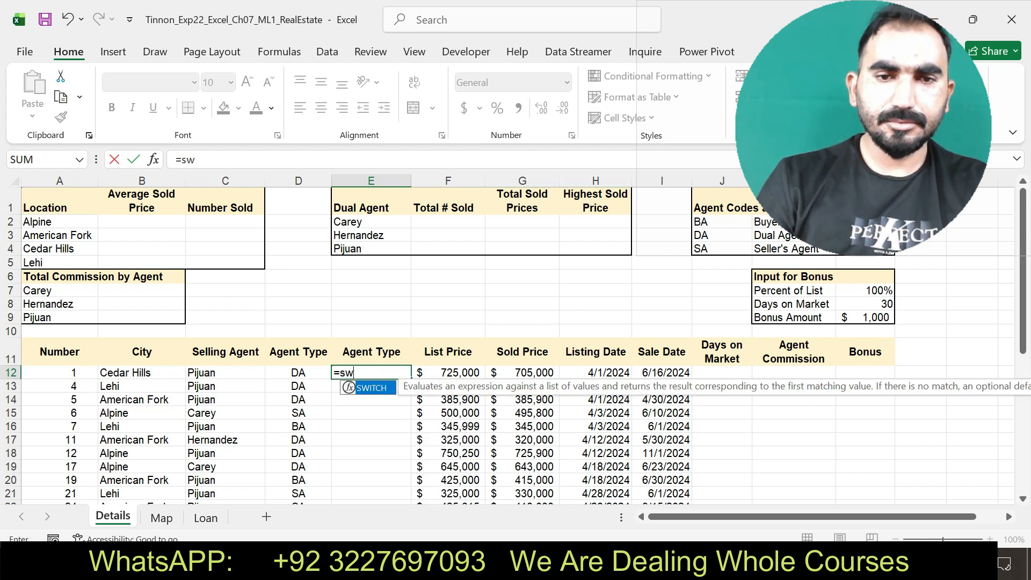
key(Tab)
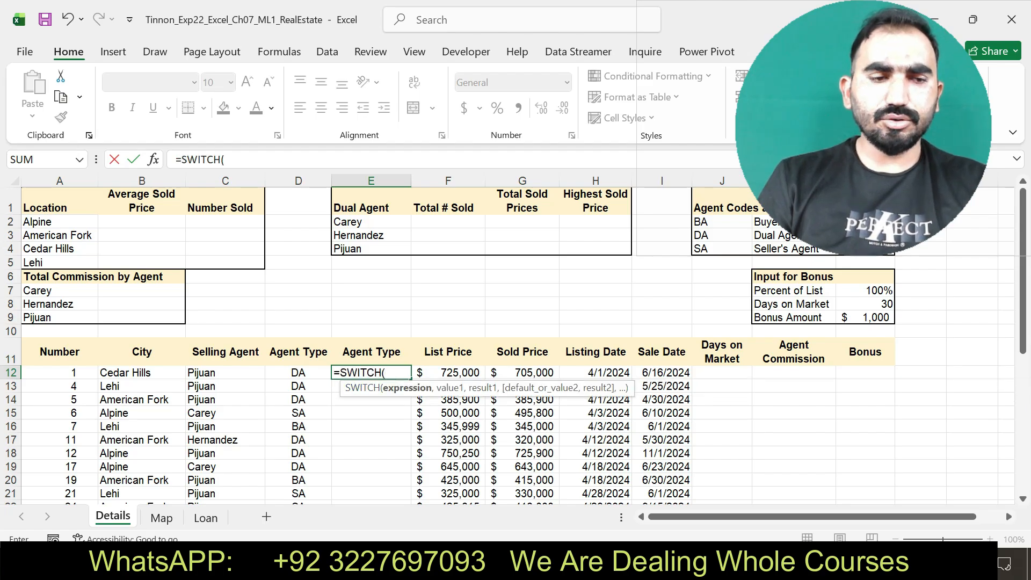
text(D12)
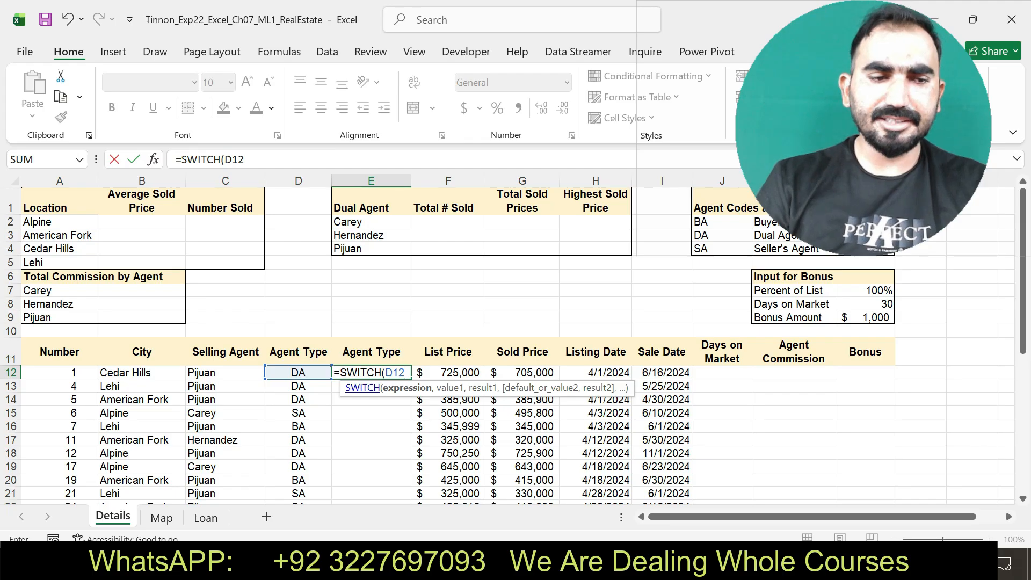
text(,)
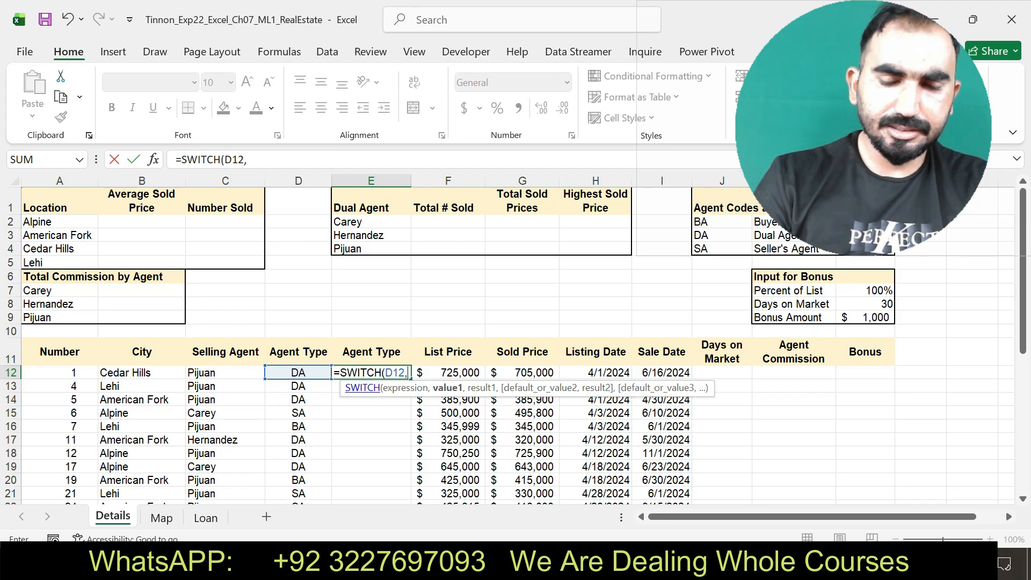
text(J)
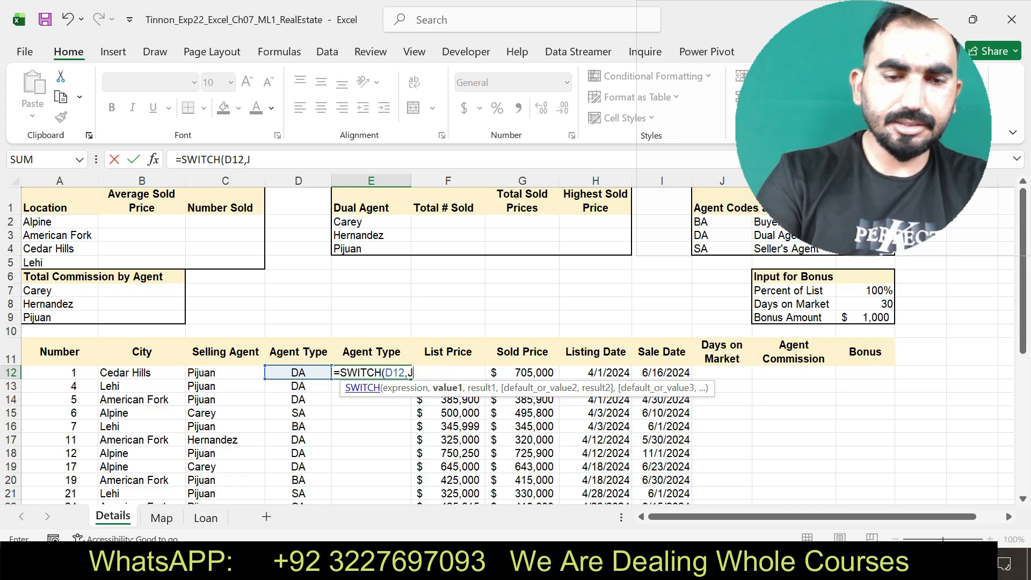
text($2)
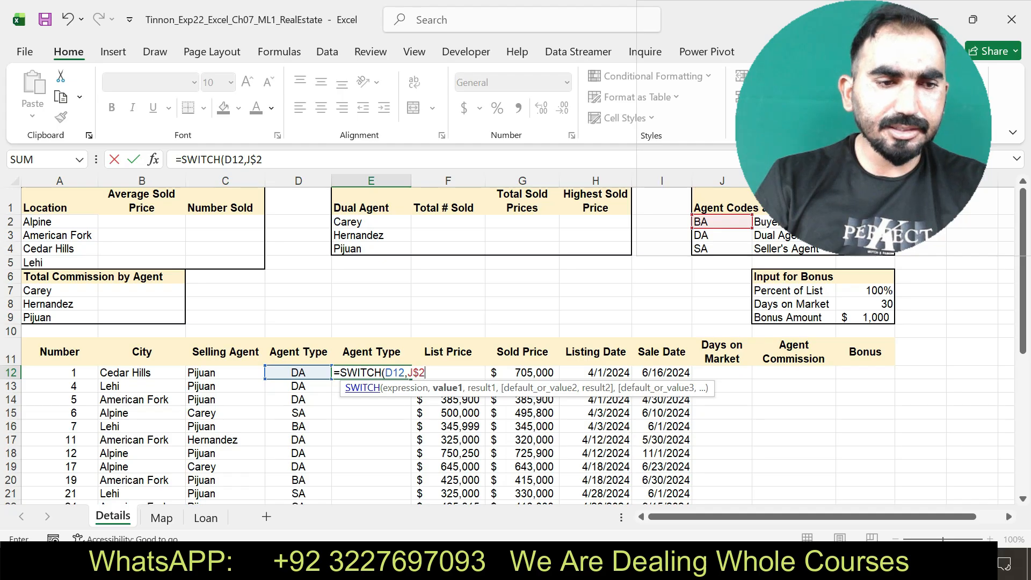
text(,K$2)
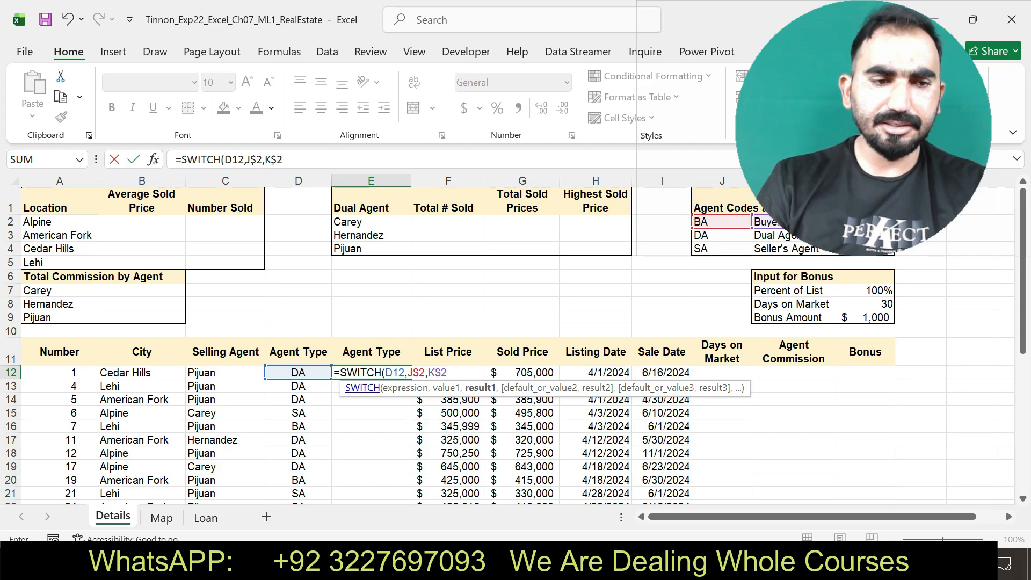
text(,J$3)
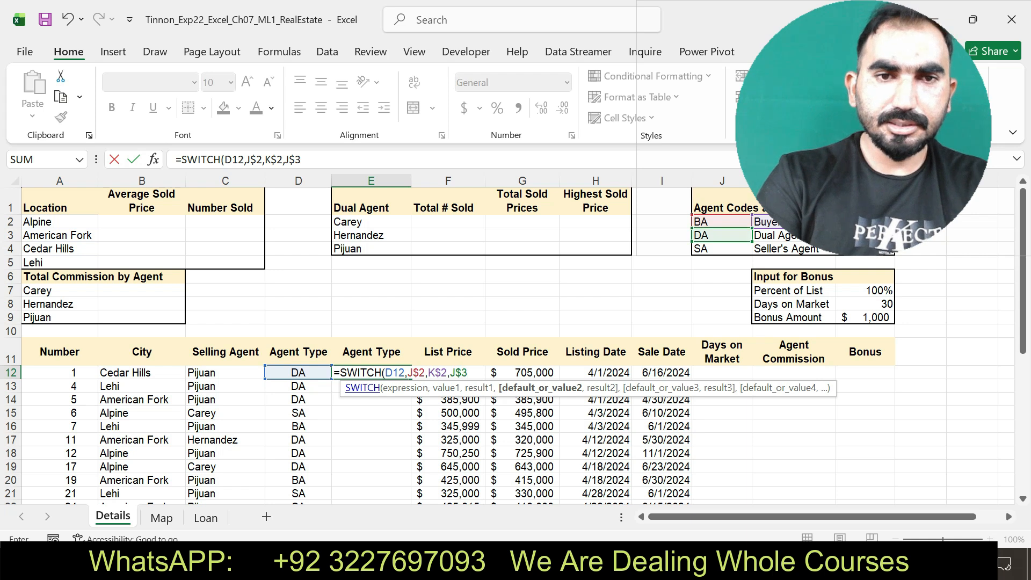
text(,K$3)
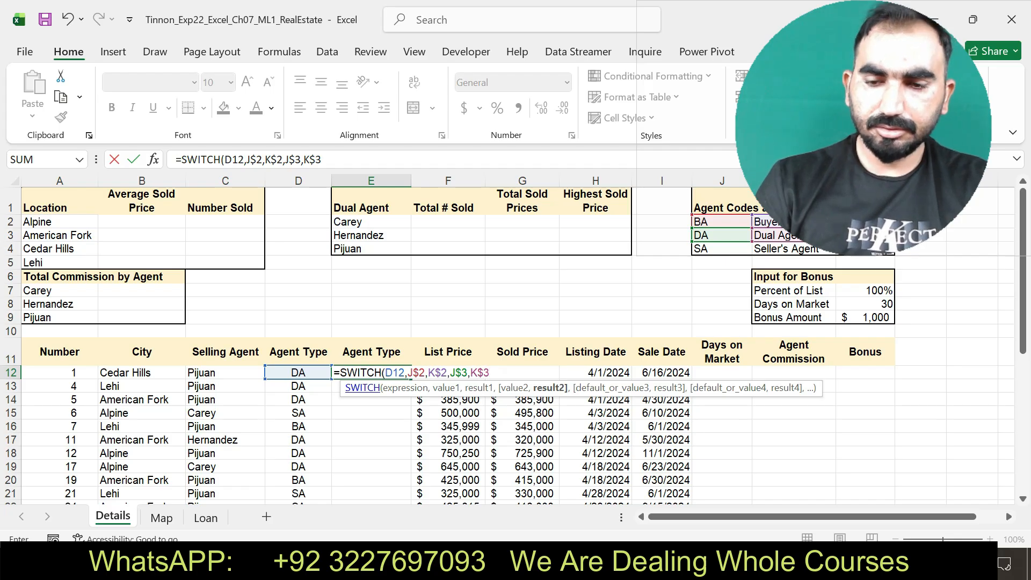
text(,)
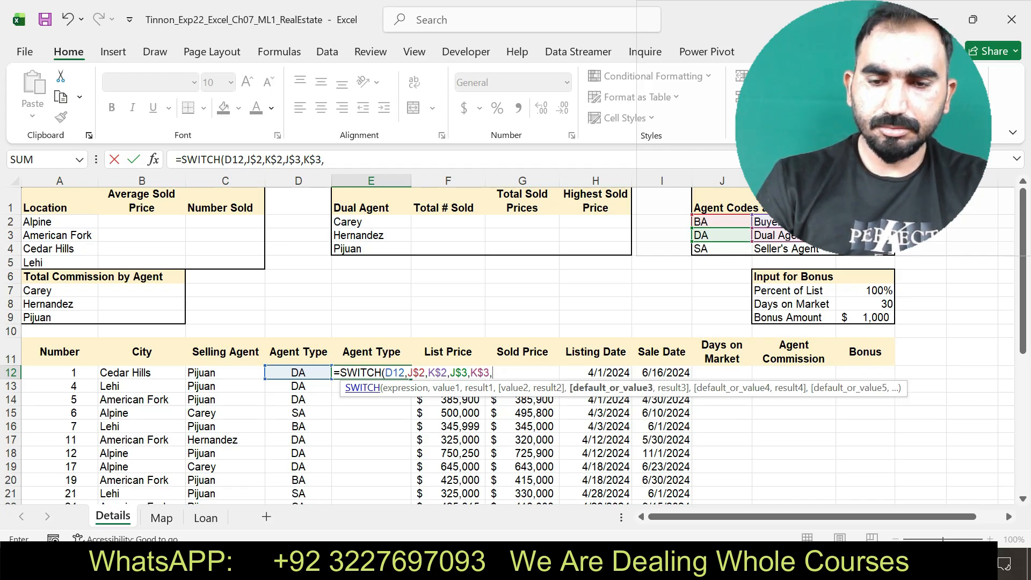
text(J$4,K)
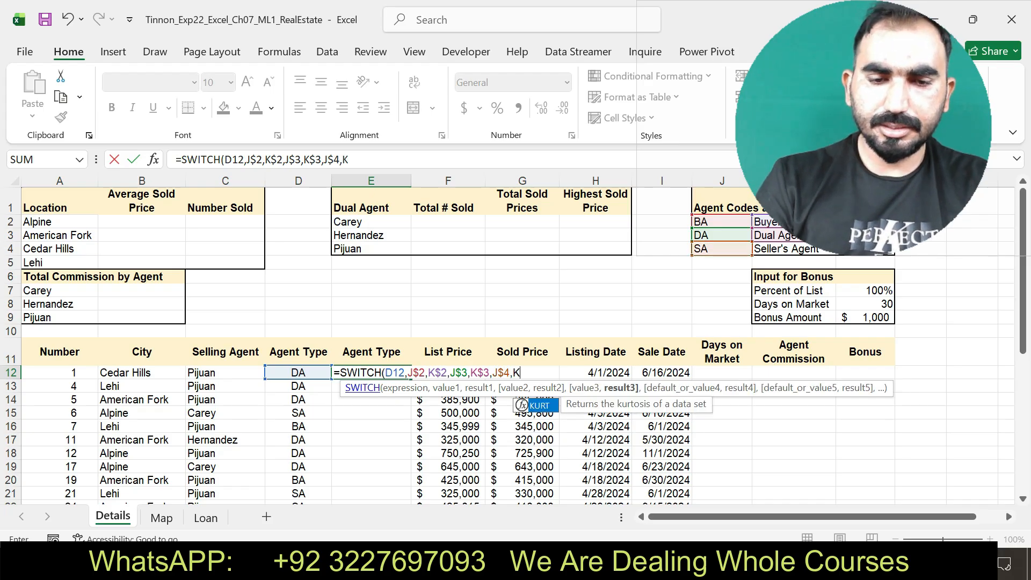
text($4)
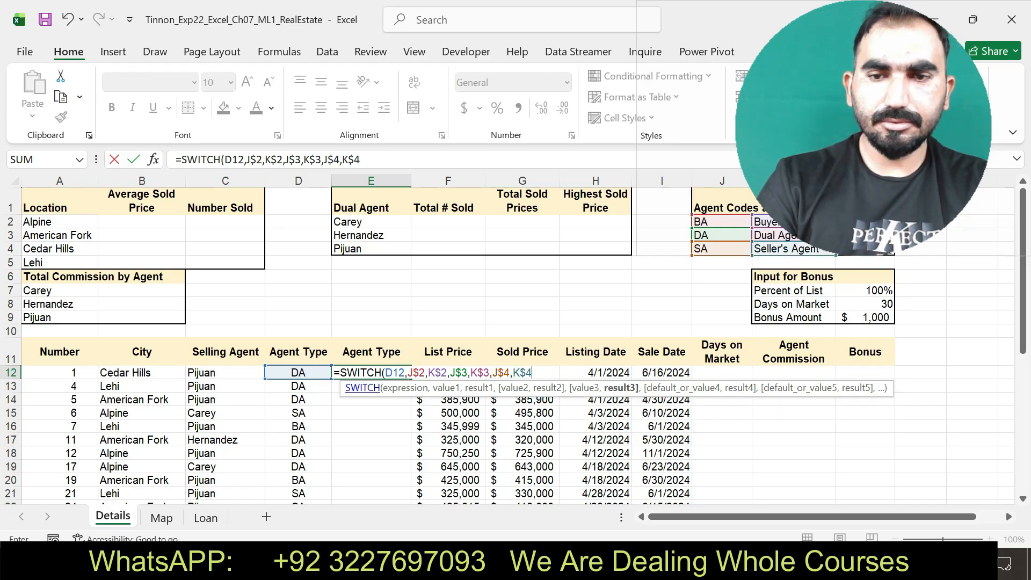
text())
key(Return)
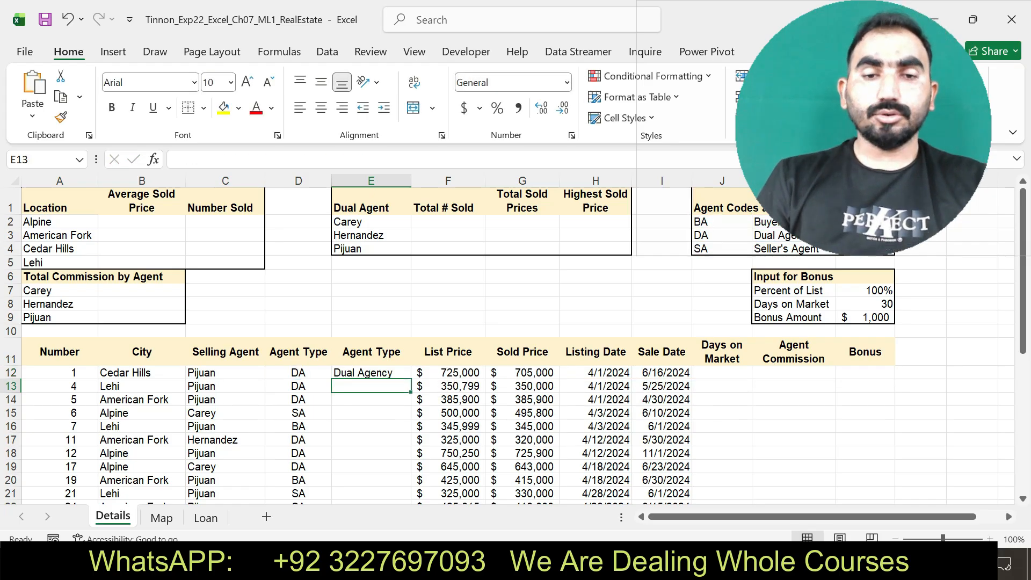
Step: Review the SWITCH formula in E12 and check the copy range in step 2 of the Word instructions
key(Up)
key(F2)
drag(364, 160, 175, 159)
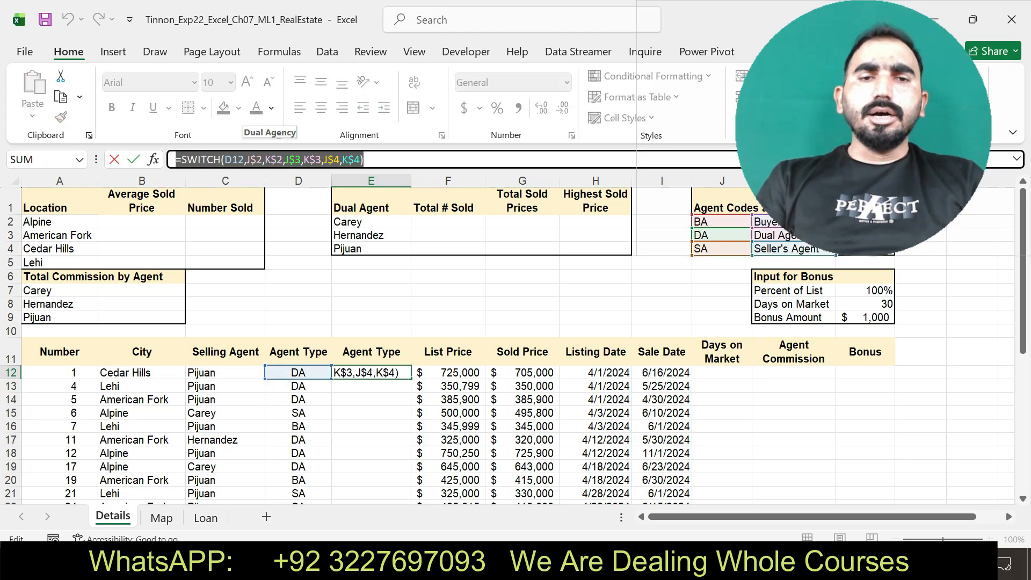
click(365, 160)
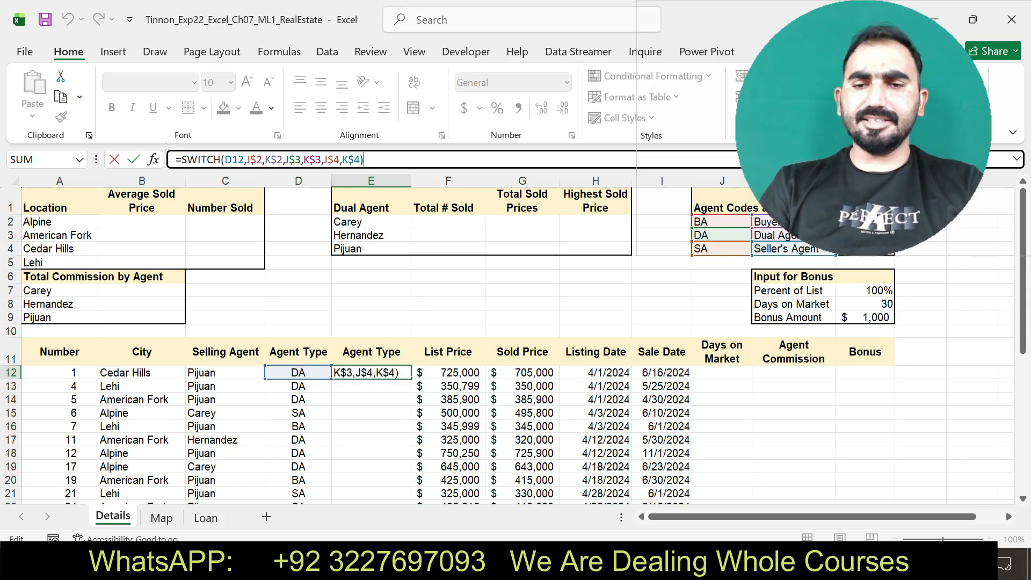
key(alt+Tab)
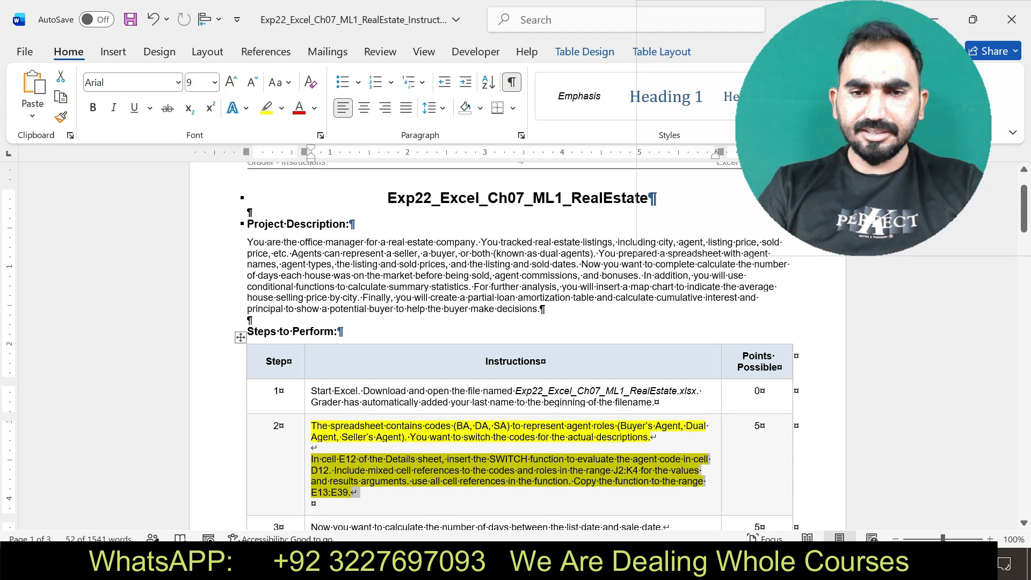
click(553, 480)
drag(352, 492, 573, 481)
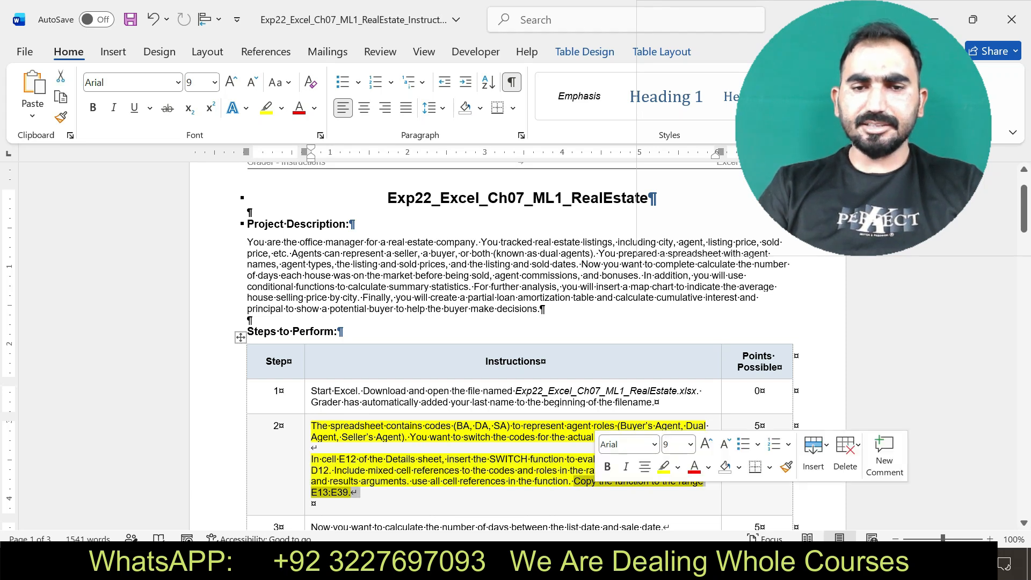
Step: Return to the Excel workbook and copy the SWITCH function from E12 down to the range E13:E39
key(alt+Tab)
key(Return)
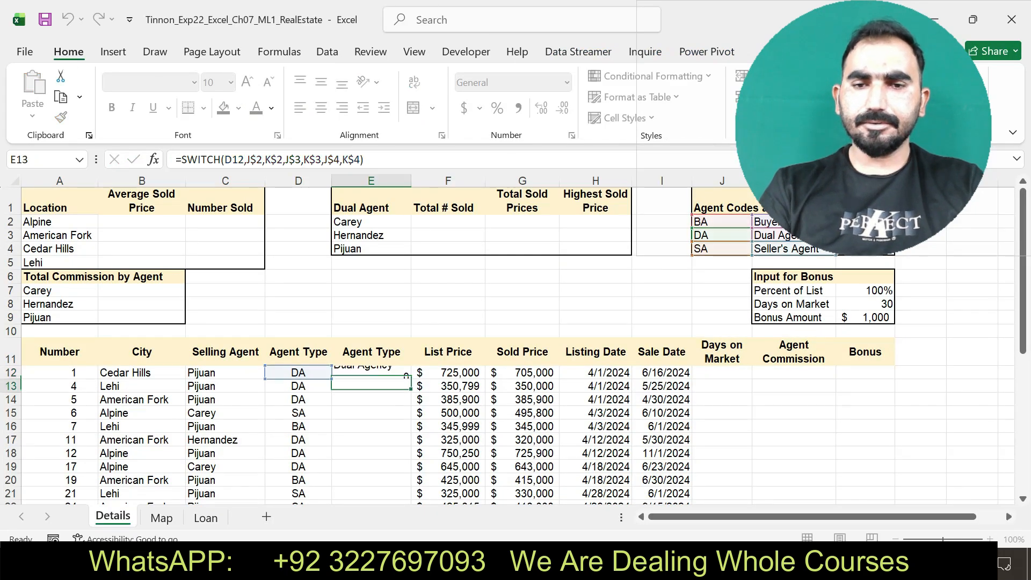
key(Up)
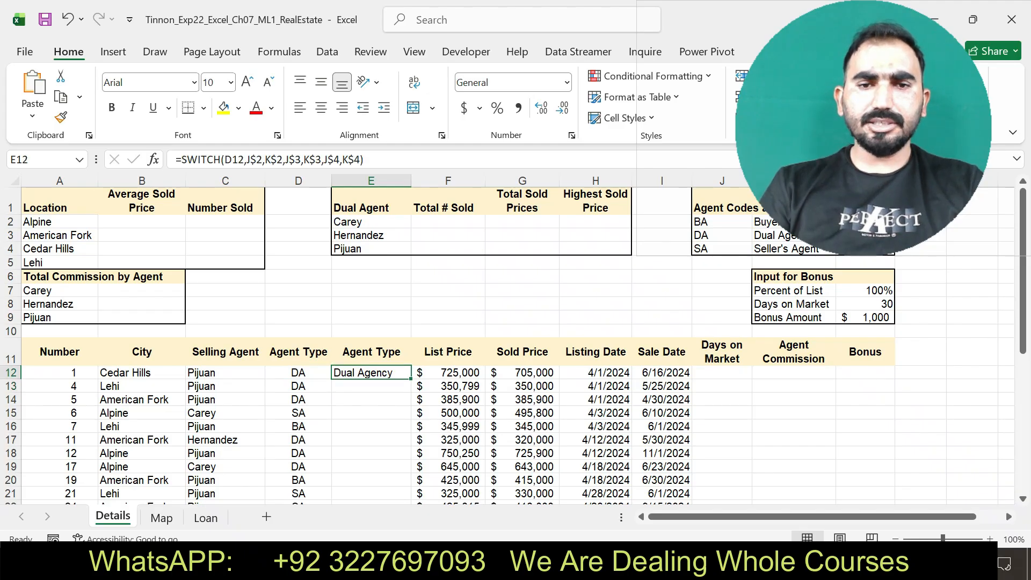
drag(410, 379, 384, 441)
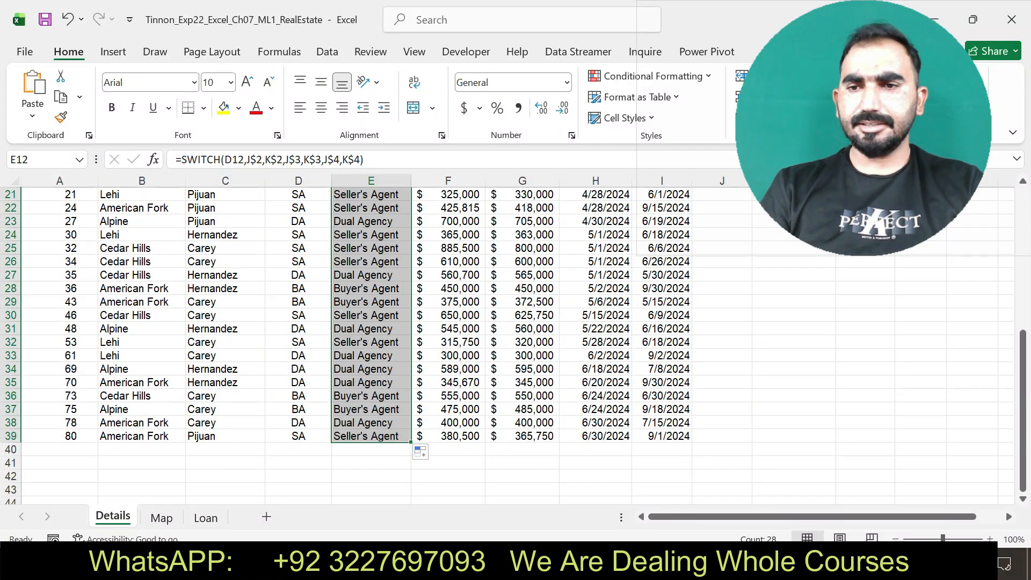
scroll(513, 346, up, 7)
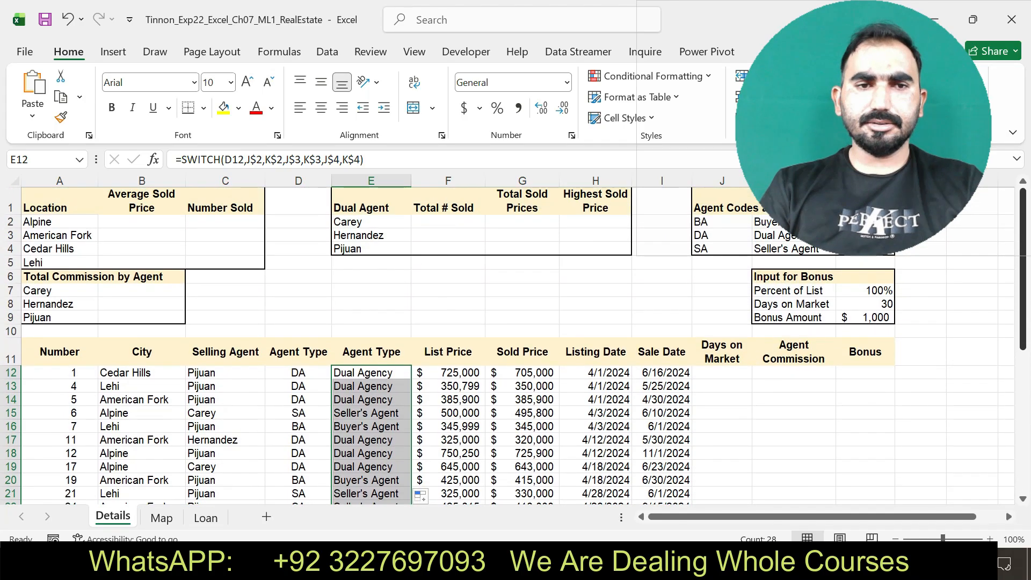
Step: Switch to the Word instructions, undo the yellow highlight on step 2, and highlight the step 3 text in yellow
key(alt+Tab)
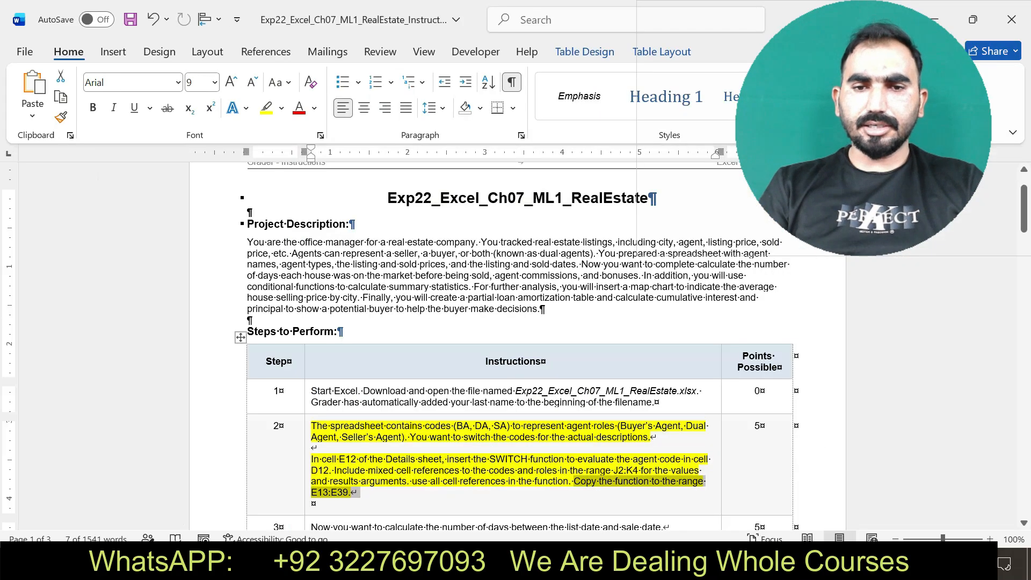
key(ctrl+z)
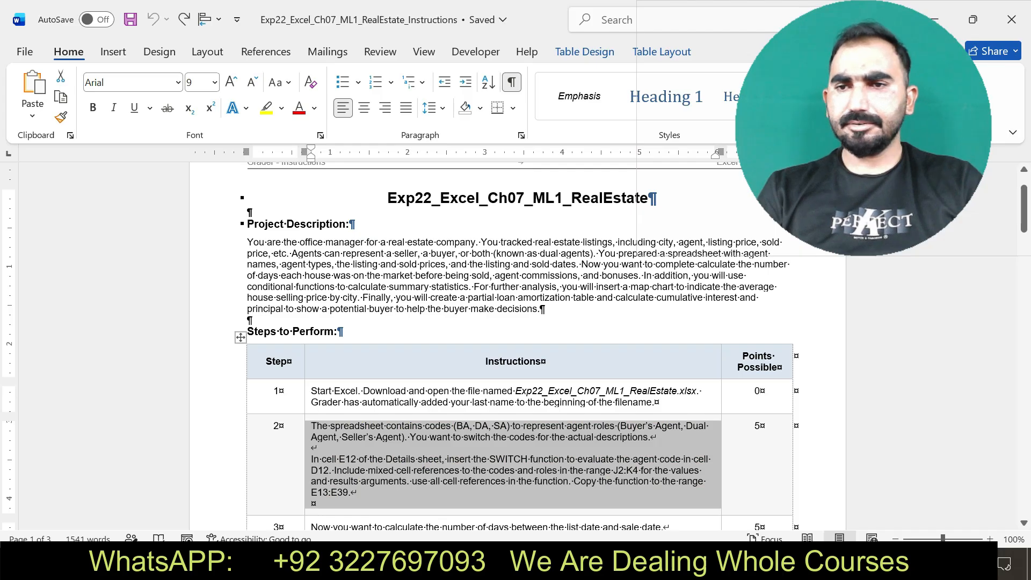
scroll(516, 343, down, 5)
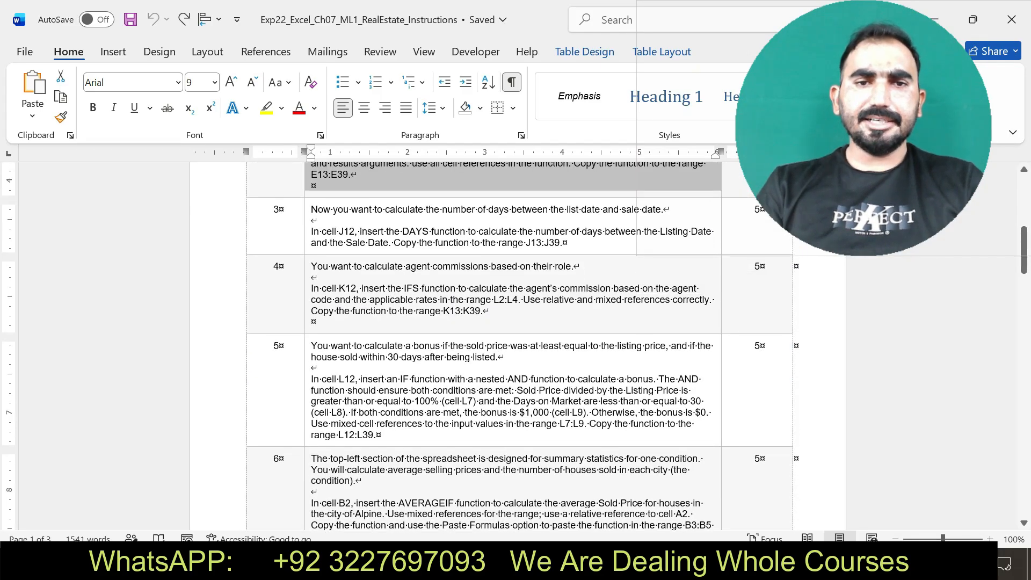
drag(311, 209, 562, 242)
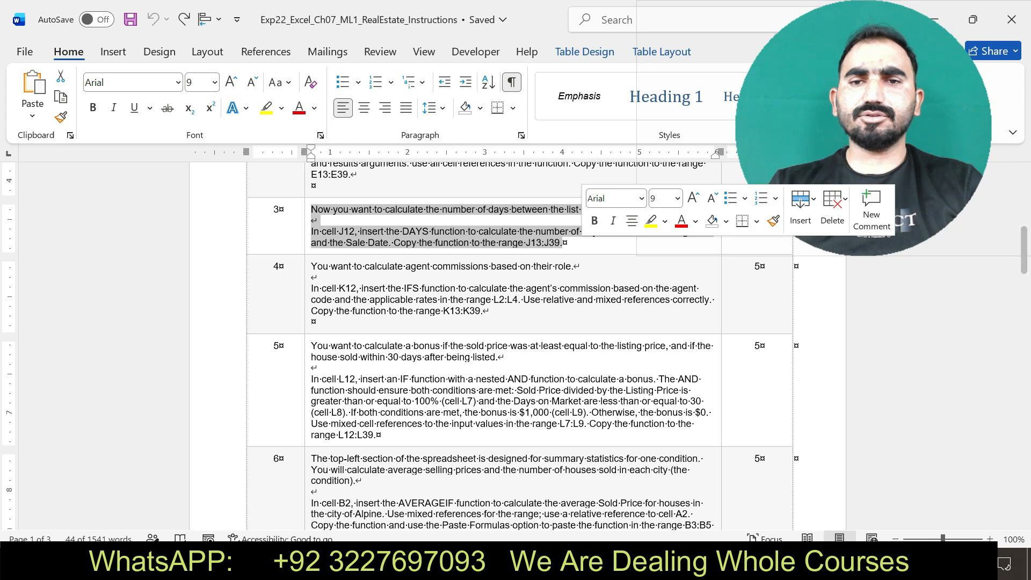
click(650, 220)
drag(311, 220, 562, 242)
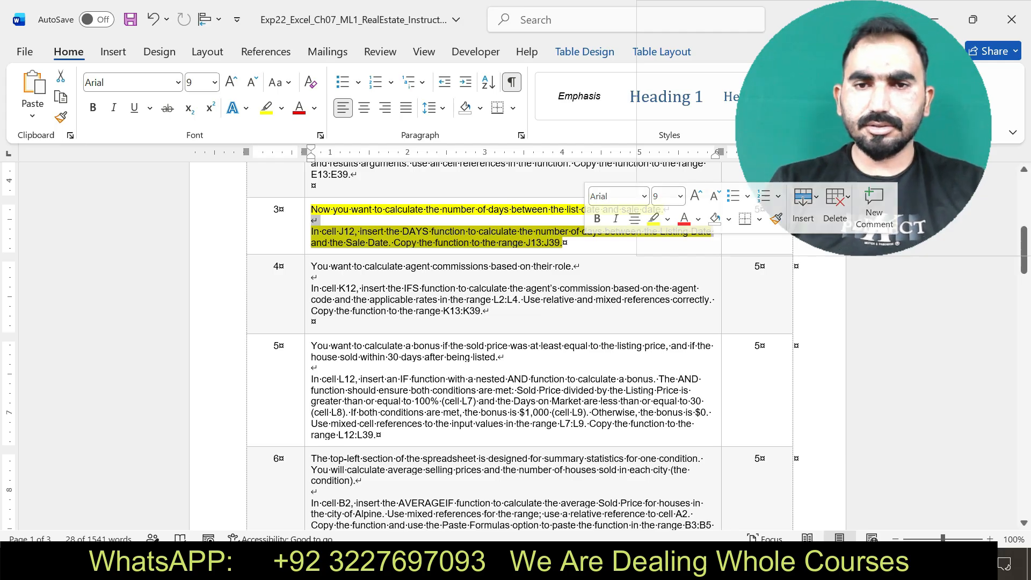
Step: Switch to the Excel workbook and enter =DAYS(I12,H12) in cell J12 of the Details sheet
key(alt+Tab)
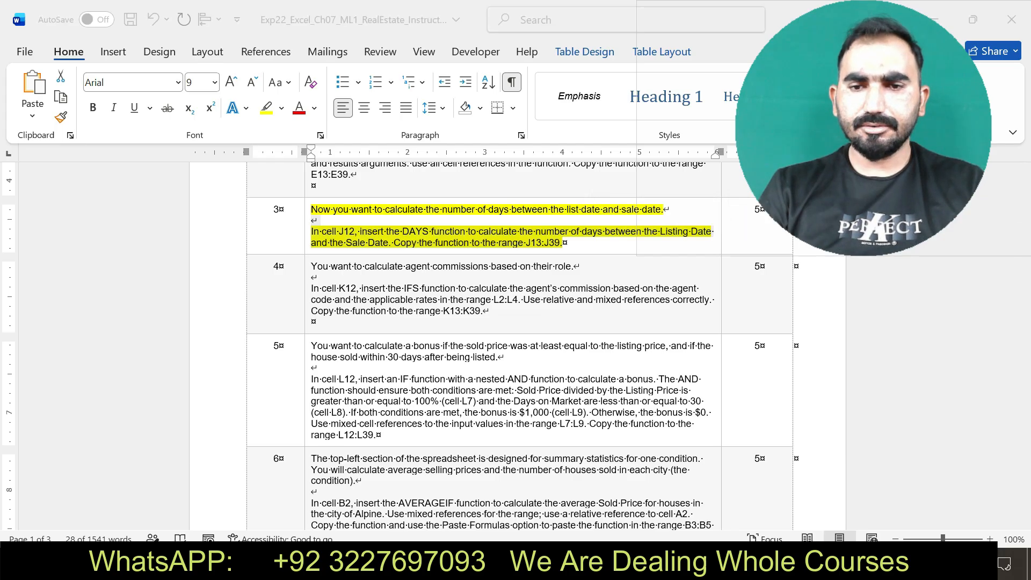
click(721, 372)
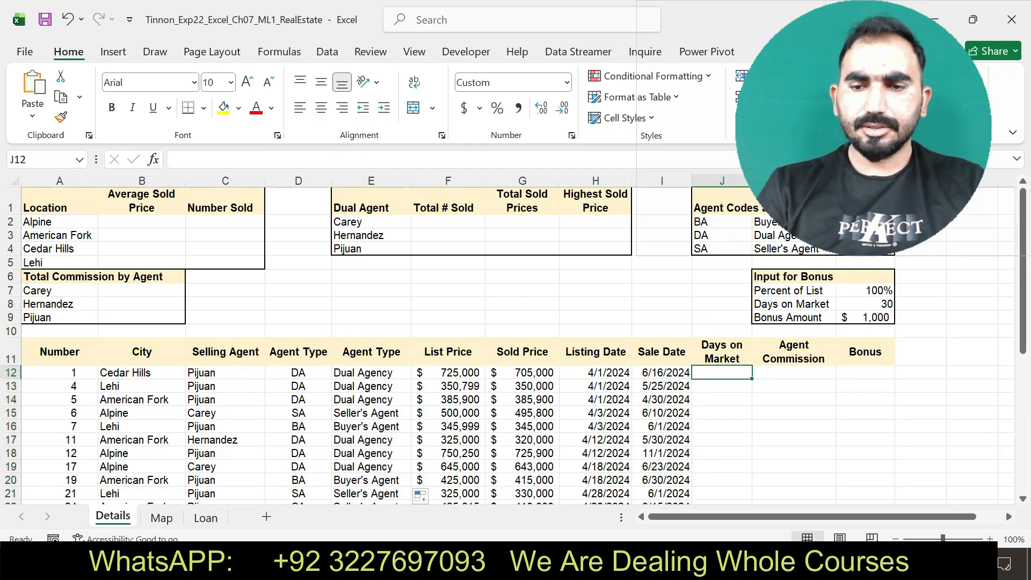
text(=DA)
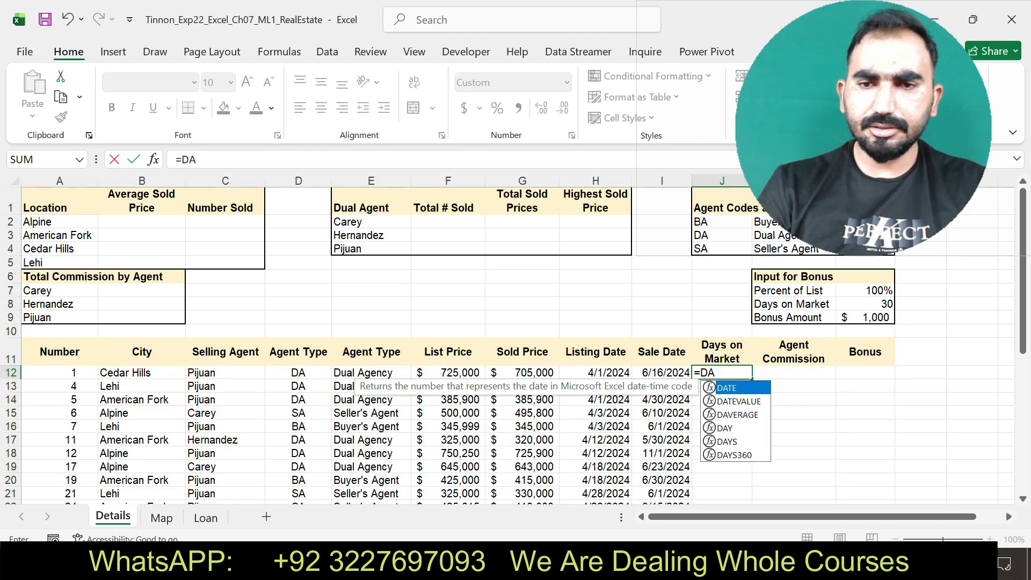
key(Down)
key(Down)
key(Down)
key(Down)
key(Tab)
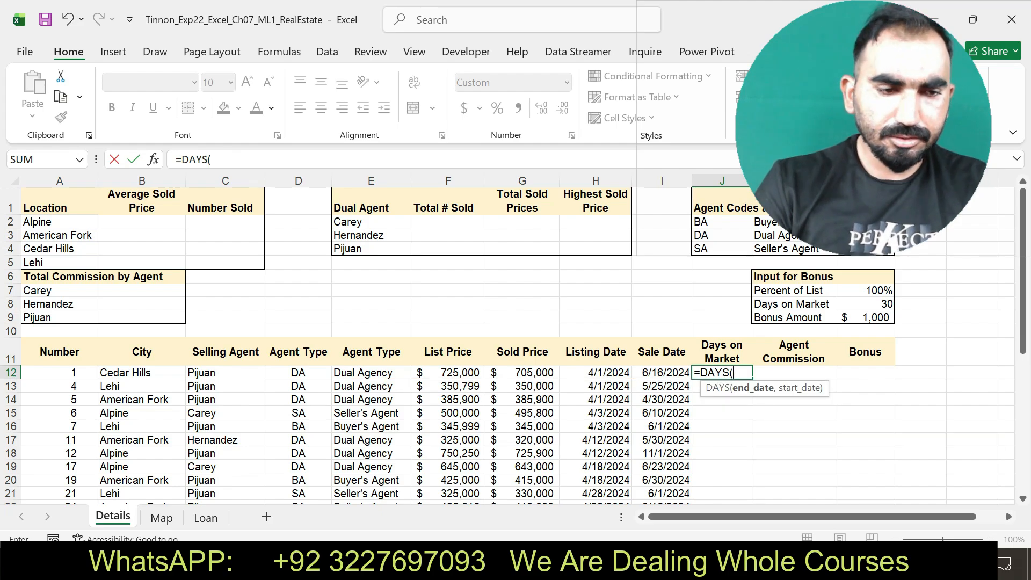
text(I12)
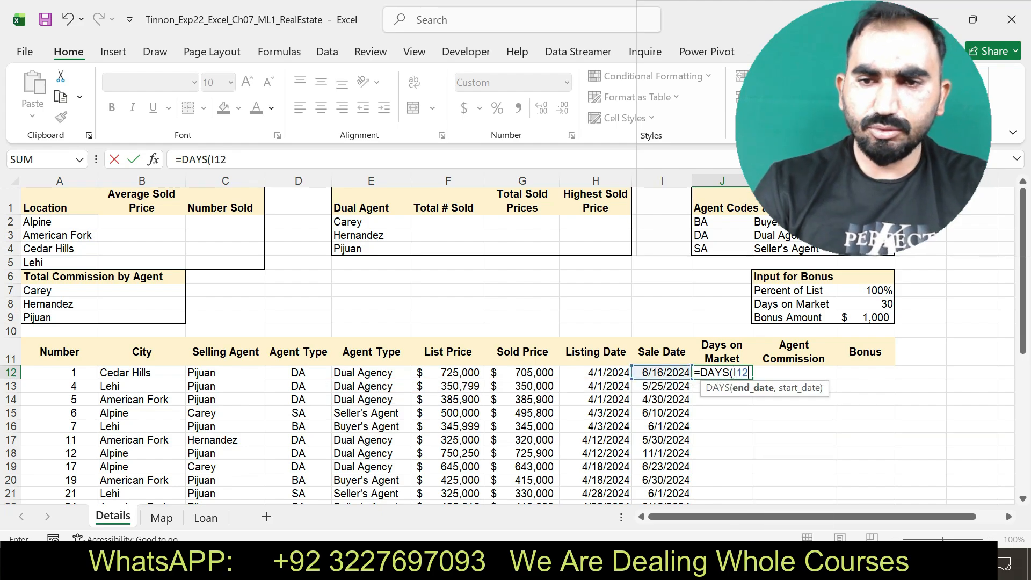
text(,H12)
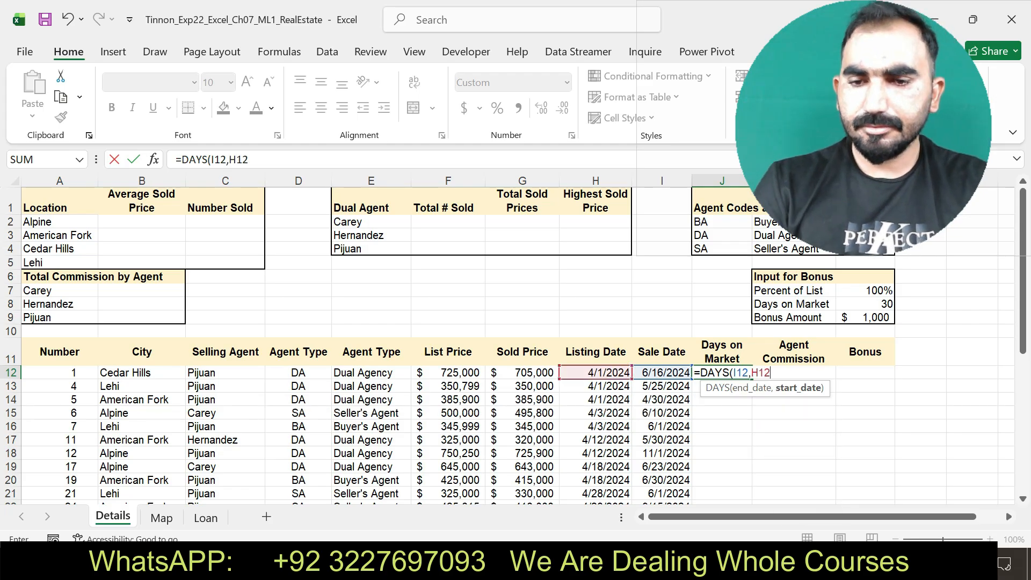
text())
key(Return)
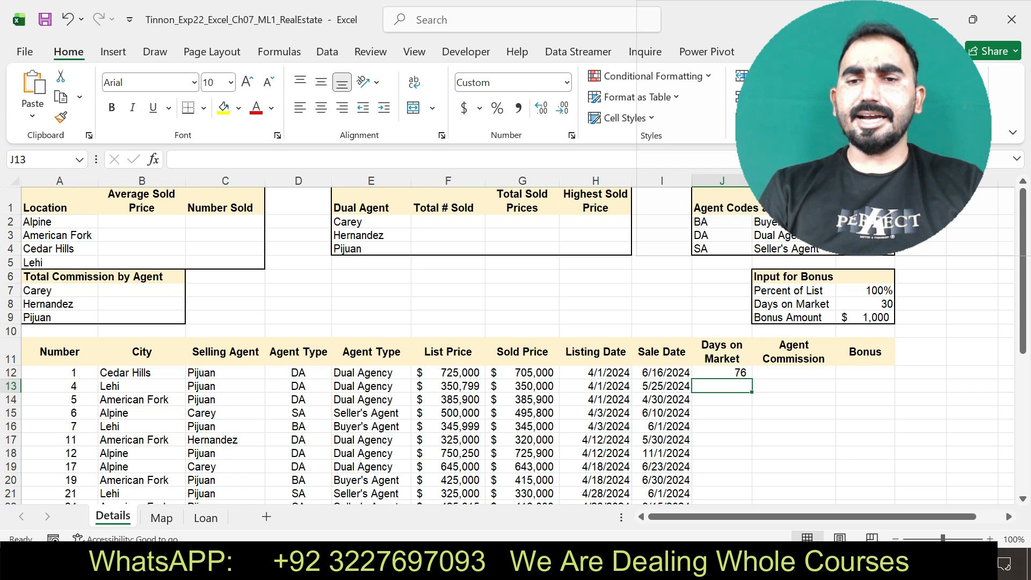
Step: Review the DAYS formula in J12 and check the copy range in step 3 of the Word instructions
click(721, 372)
drag(252, 160, 176, 160)
key(Return)
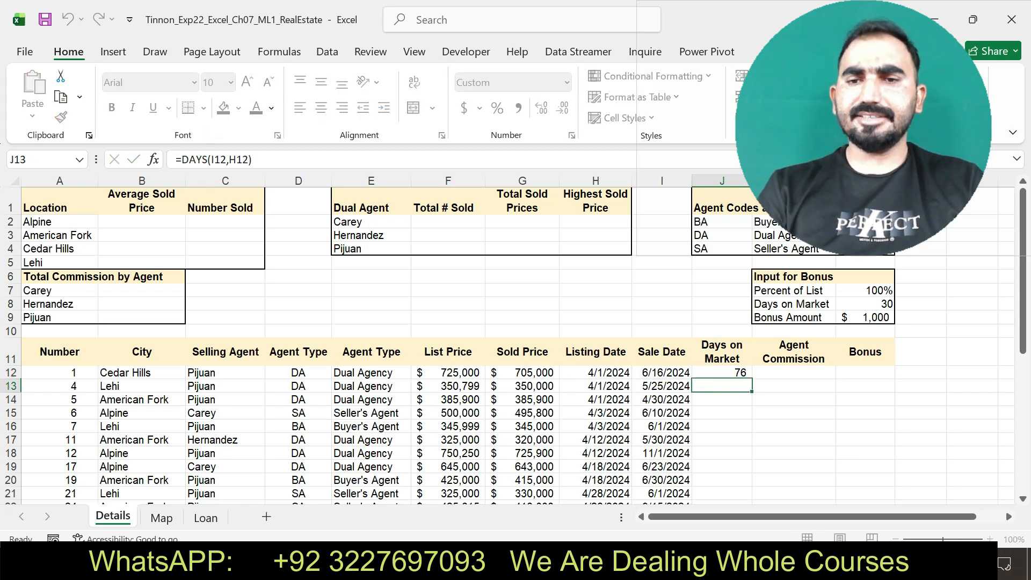
click(722, 372)
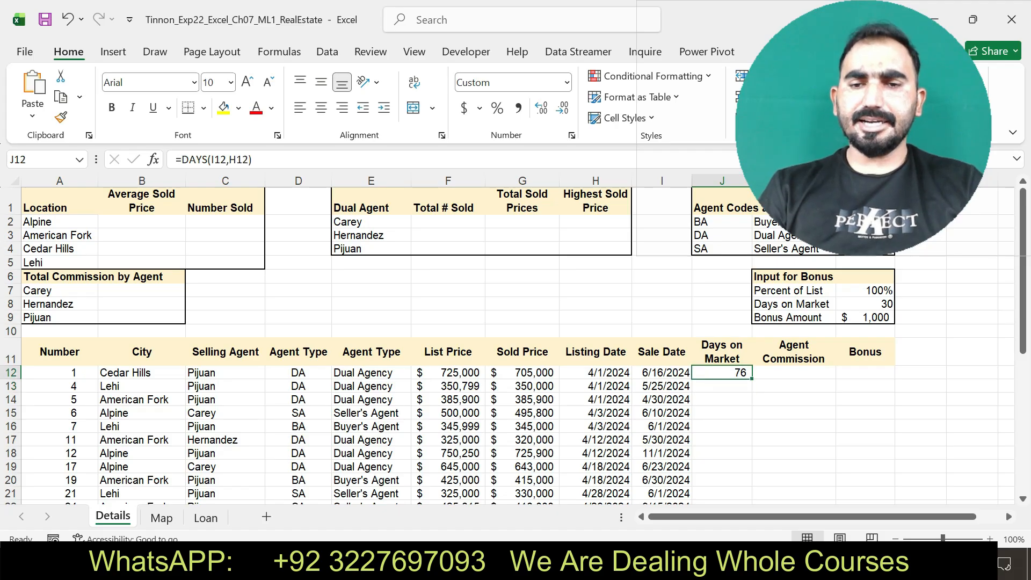
key(alt+Tab)
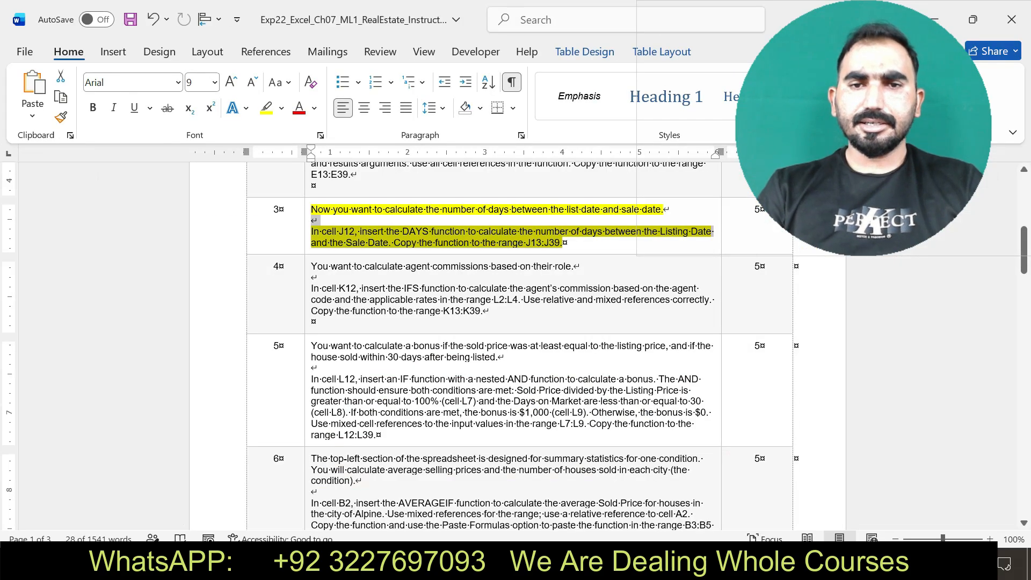
click(513, 243)
drag(513, 243, 536, 242)
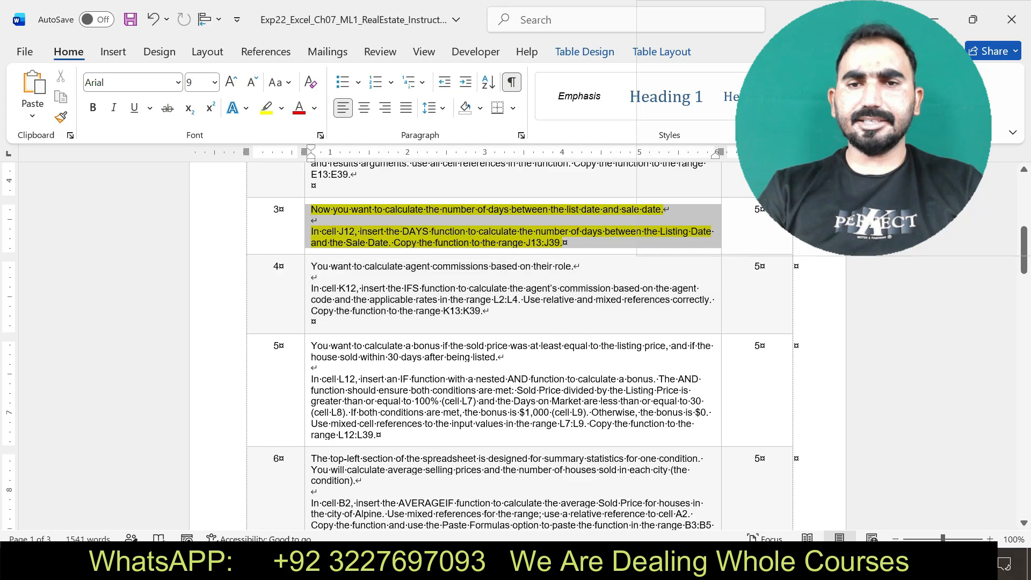
Step: Return to the Excel workbook and copy the DAYS function from J12 down to the range J13:J39
key(alt+Tab)
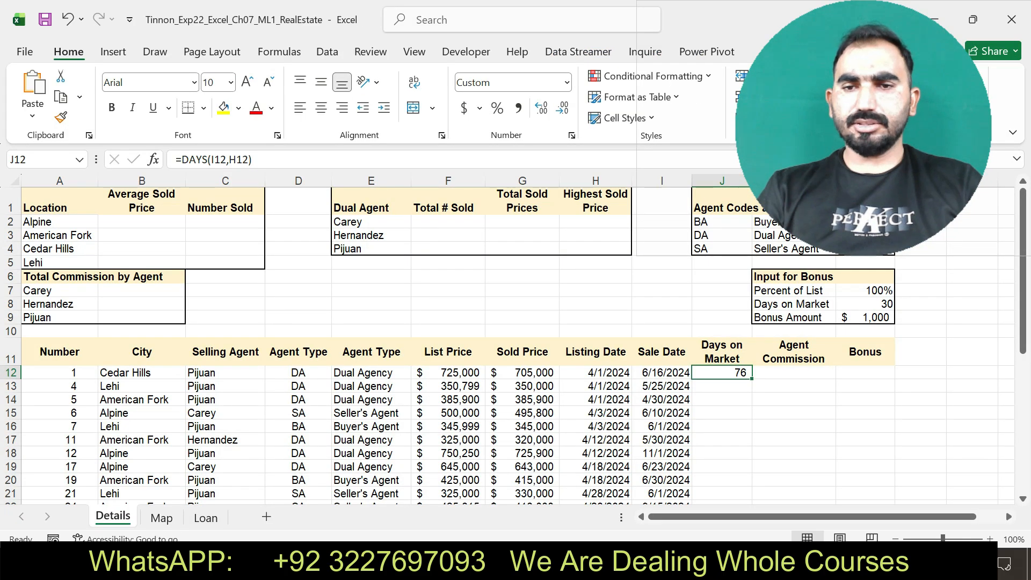
drag(751, 378, 722, 482)
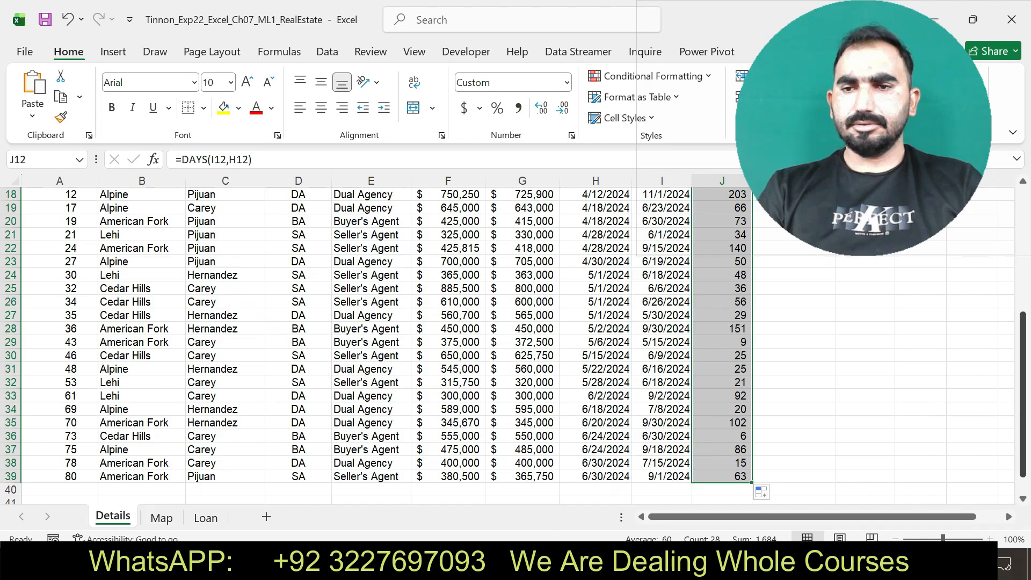
scroll(510, 344, up, 5)
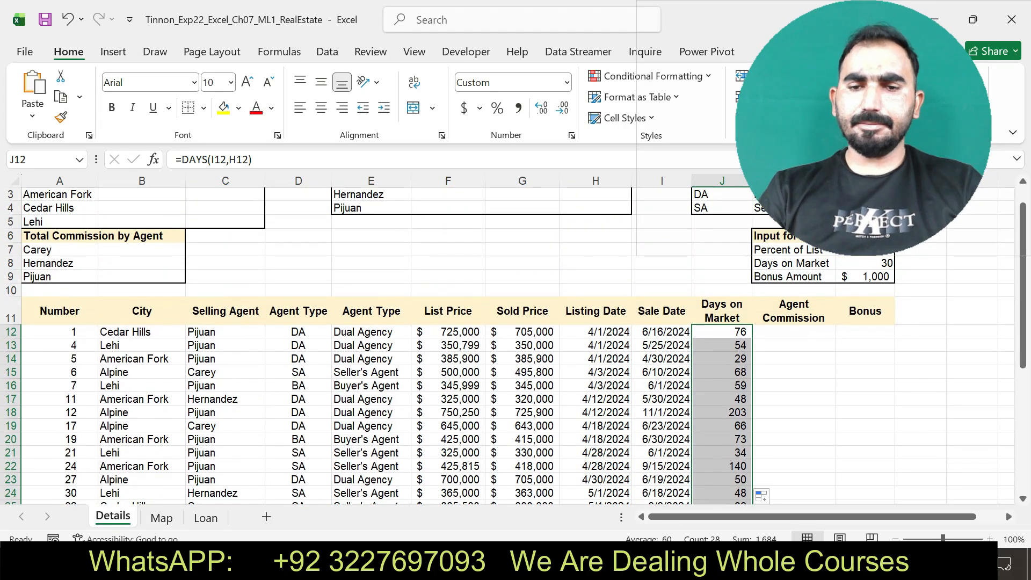
Step: Switch to the Word instructions, undo the step 3 highlight, and highlight step 4 in yellow, selecting its IFS function paragraph
mouse_move(694, 565)
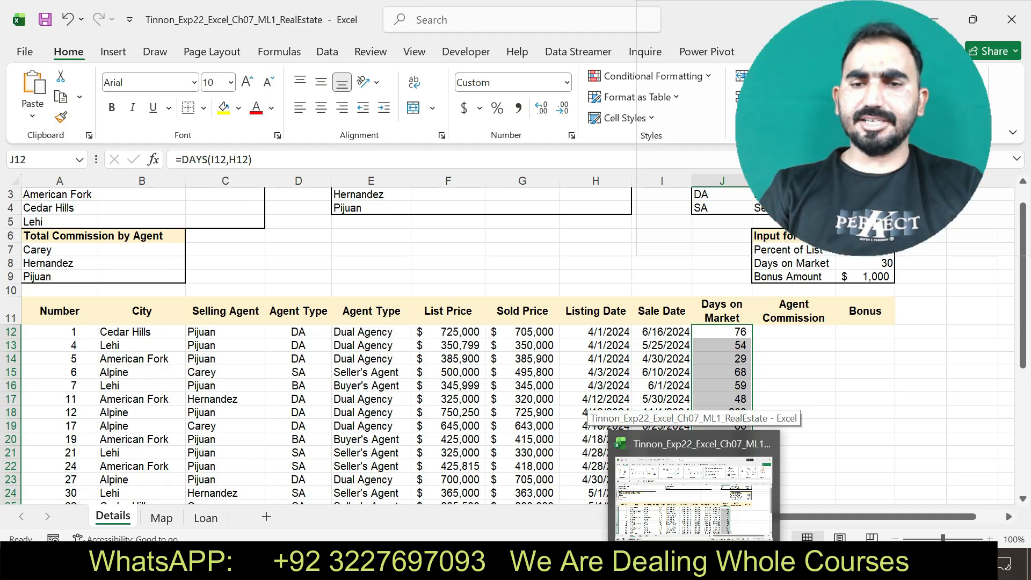
click(666, 565)
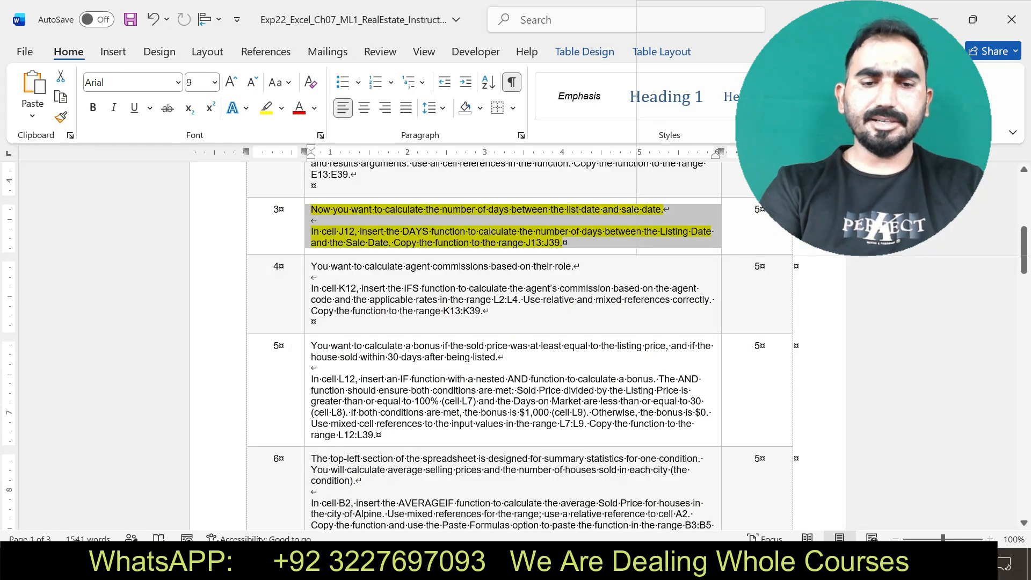
key(ctrl+z)
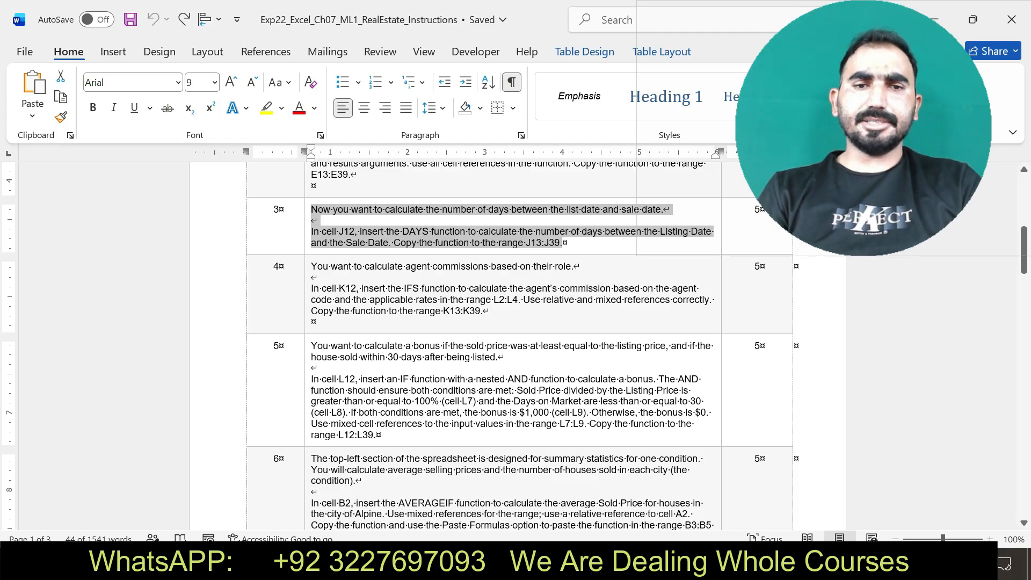
drag(312, 267, 491, 313)
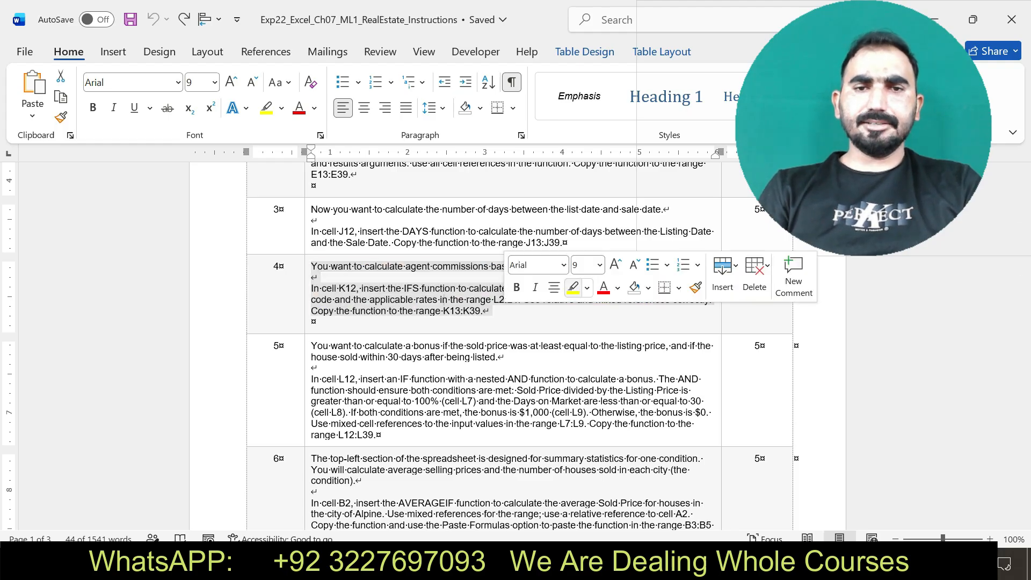
click(573, 287)
drag(311, 289, 542, 299)
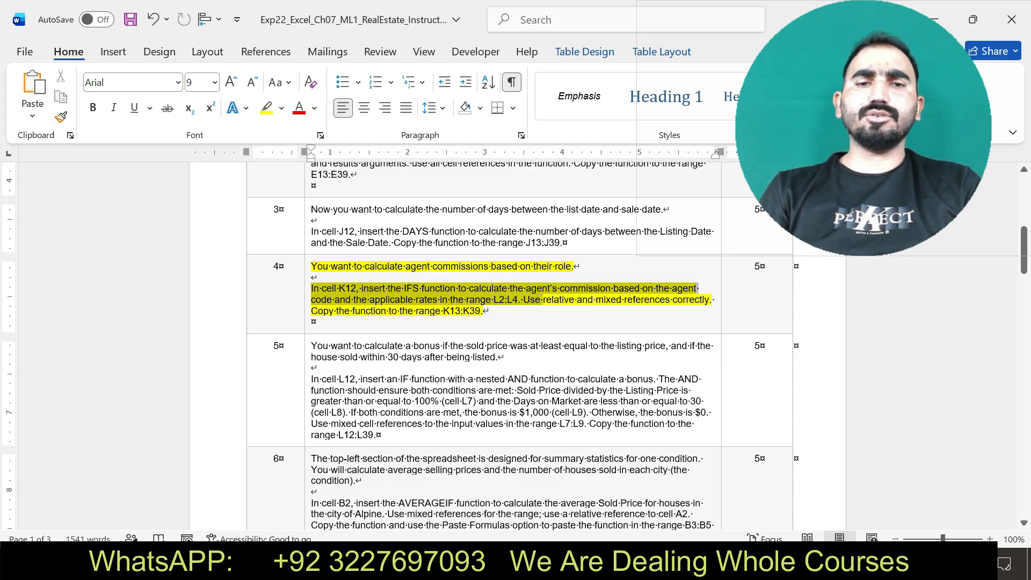
drag(543, 299, 492, 311)
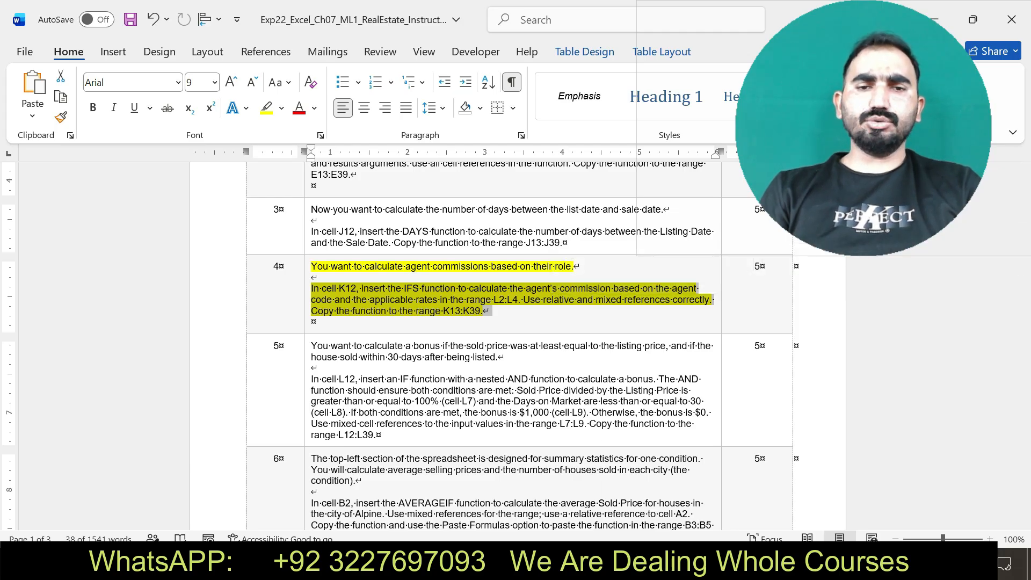
Step: Switch to the Excel workbook and start an IFS function in K12 with the test D12=J$2 returning G12*L$2
click(696, 562)
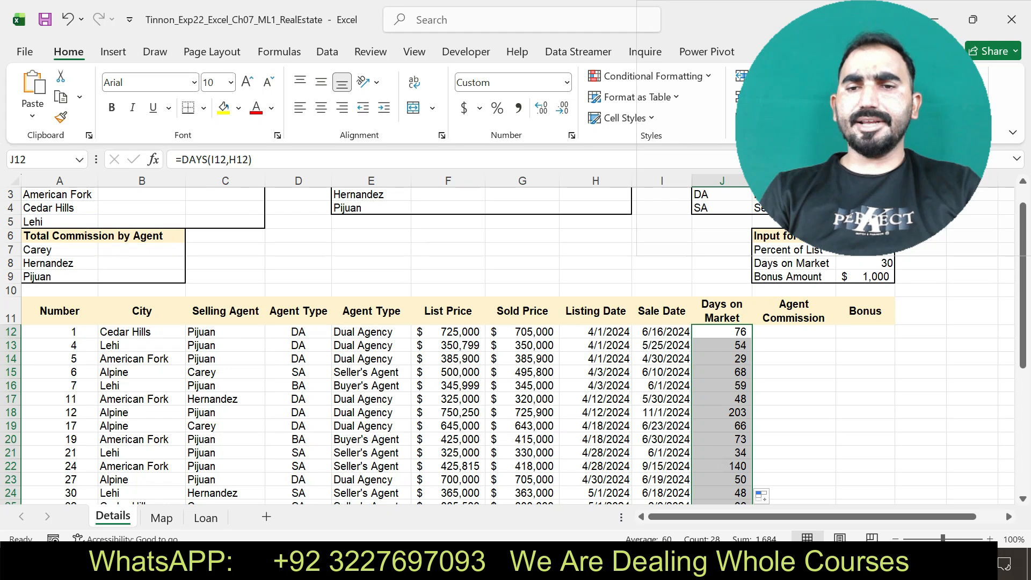
click(793, 331)
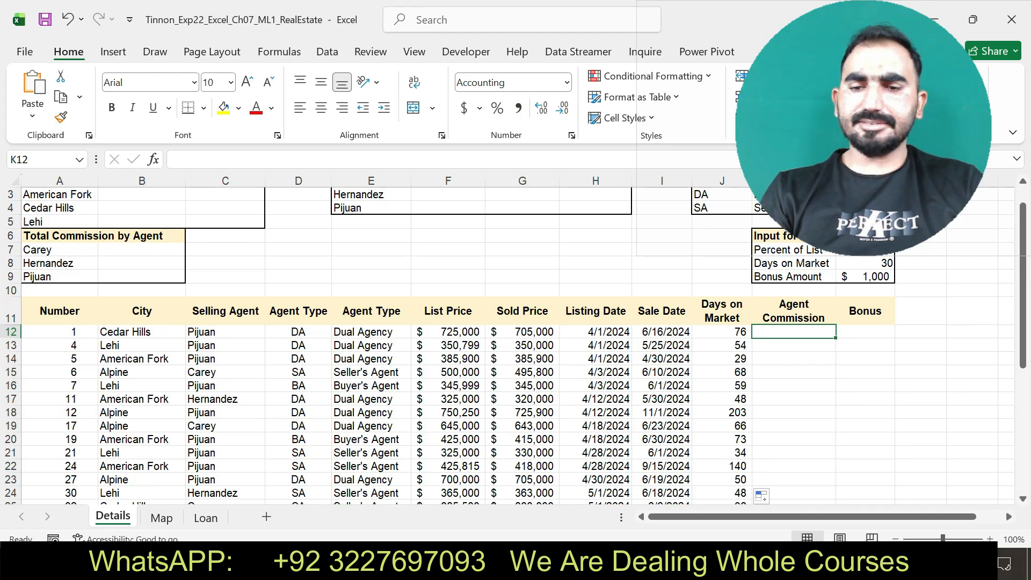
text(=IFS)
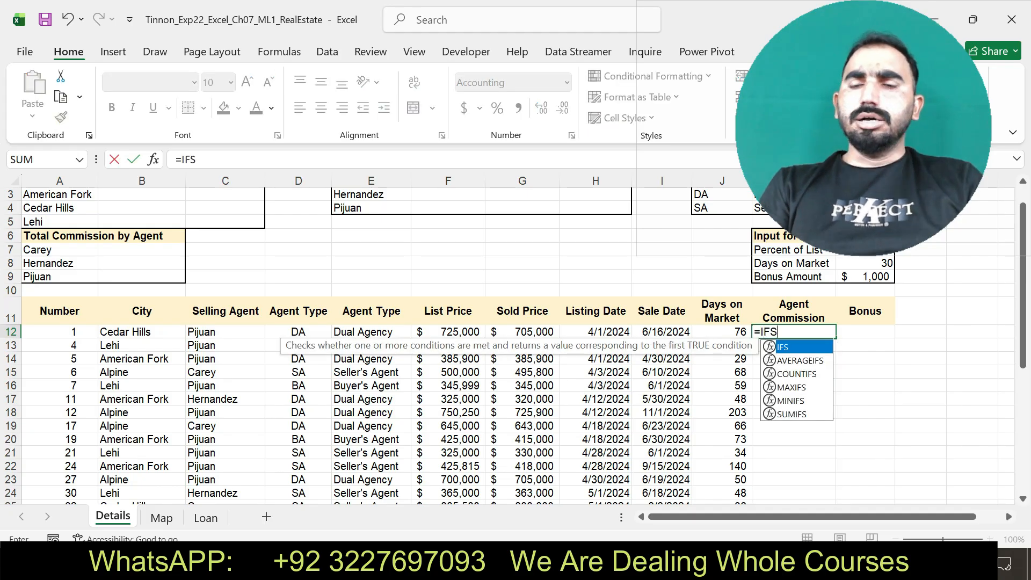
text(()
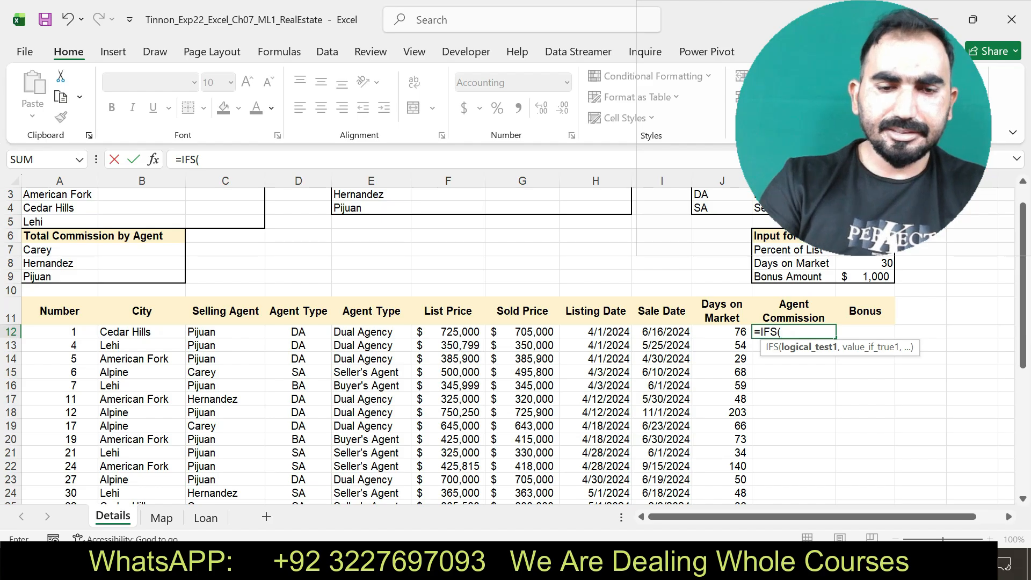
text(D12=)
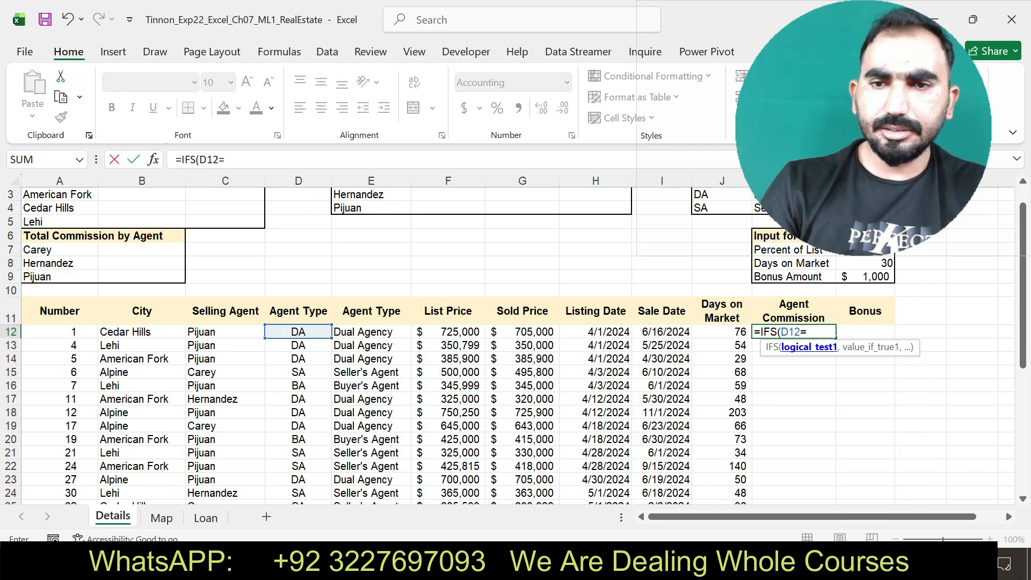
text(J)
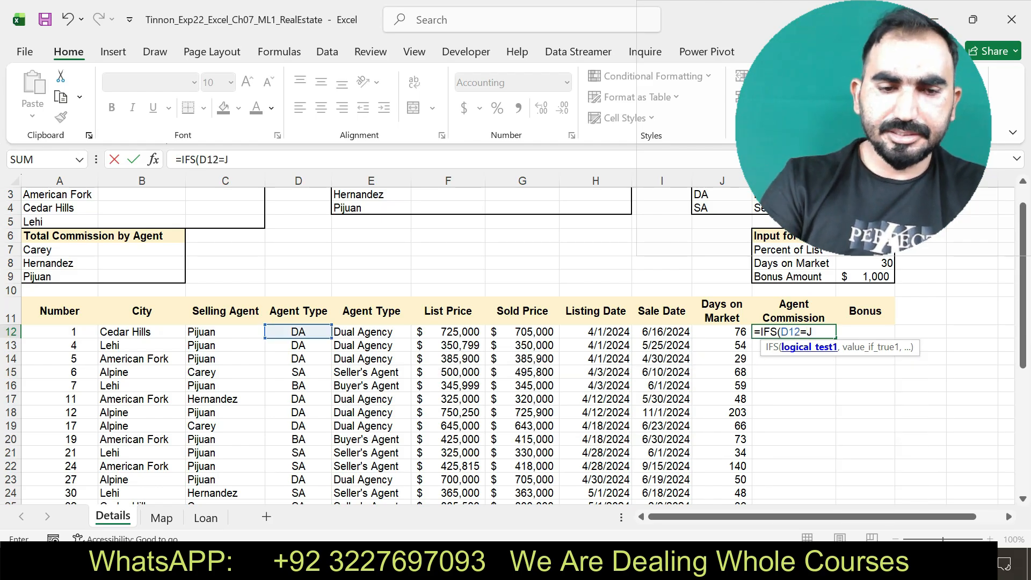
text($2)
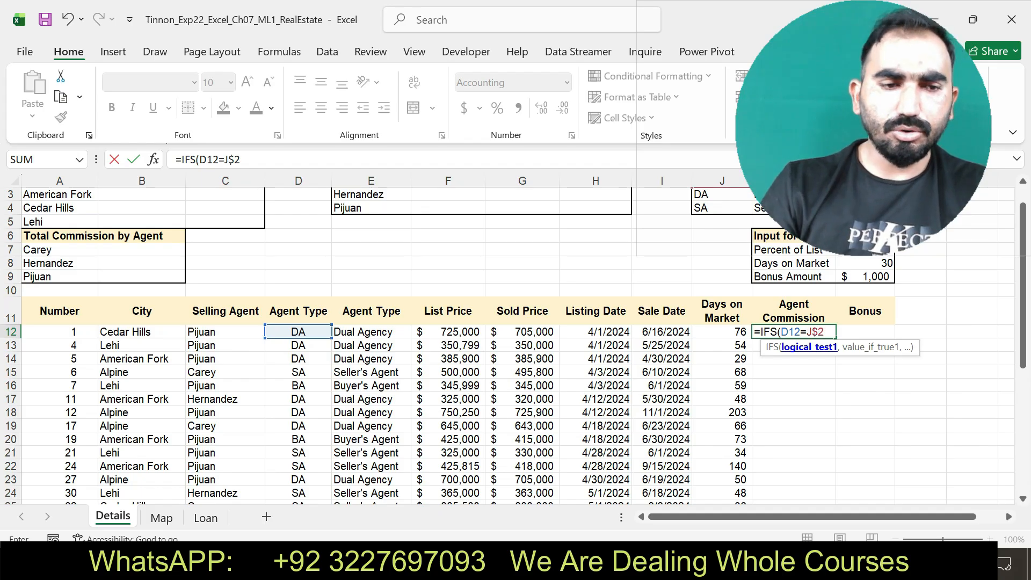
text(,G)
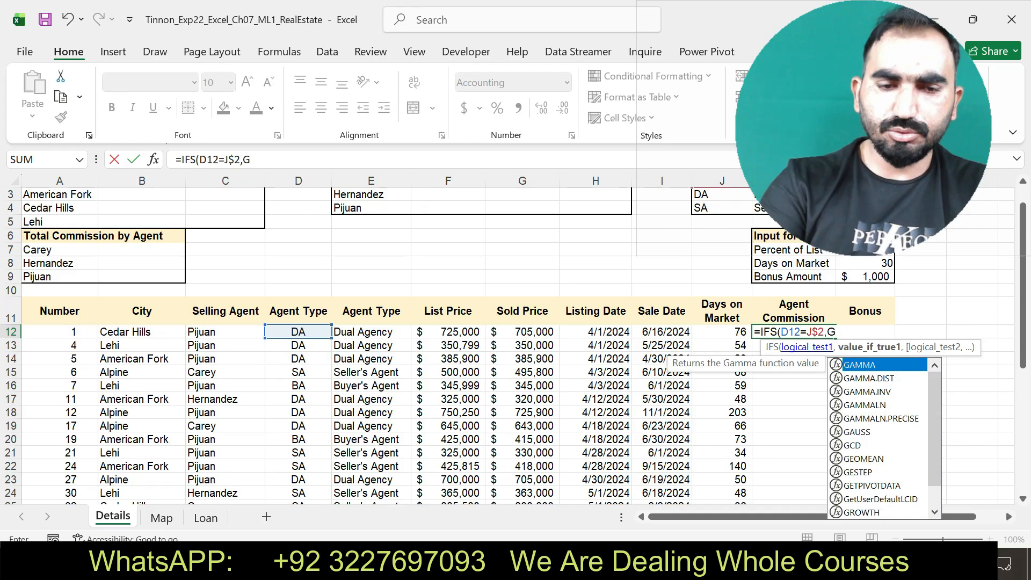
text(12*)
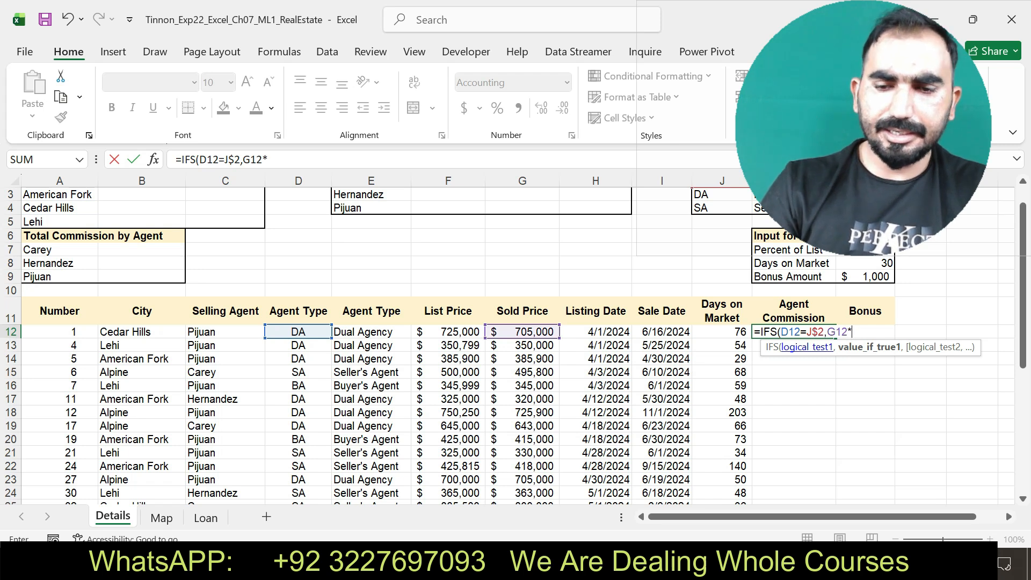
text(L$2)
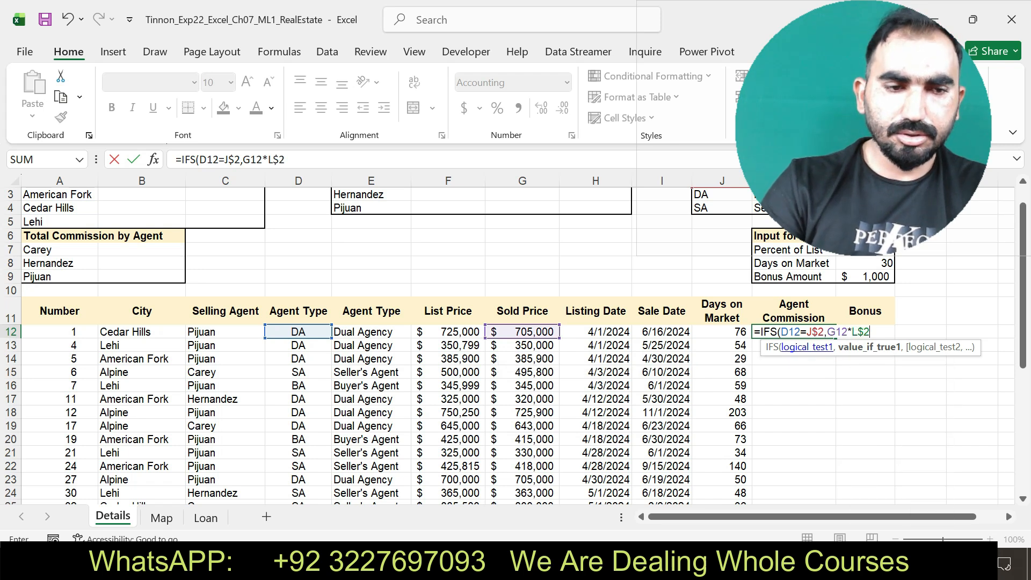
text(,)
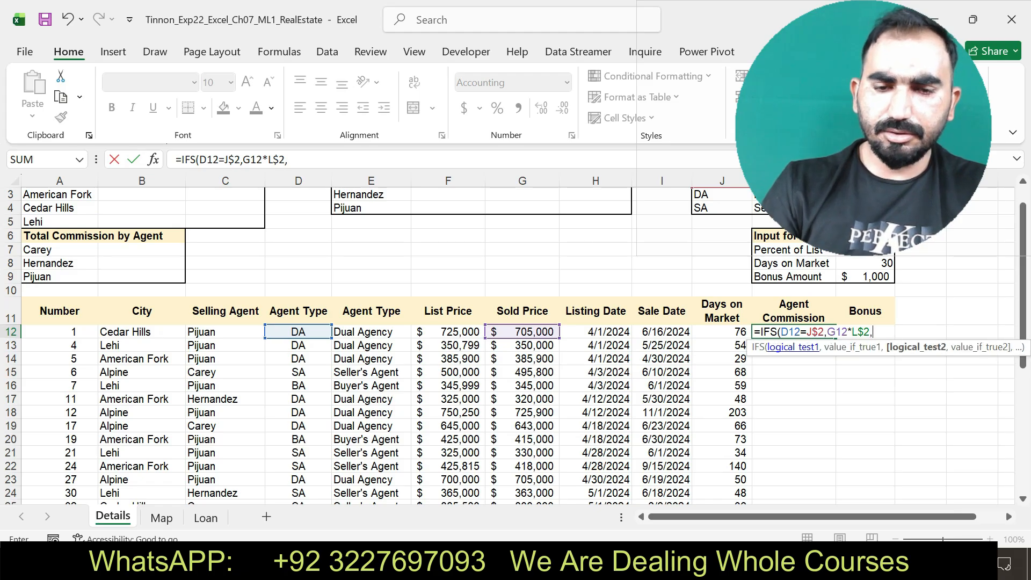
Step: Add the second IFS condition in K12, testing D12=J$3 and returning G12*L$3
text(D12-=)
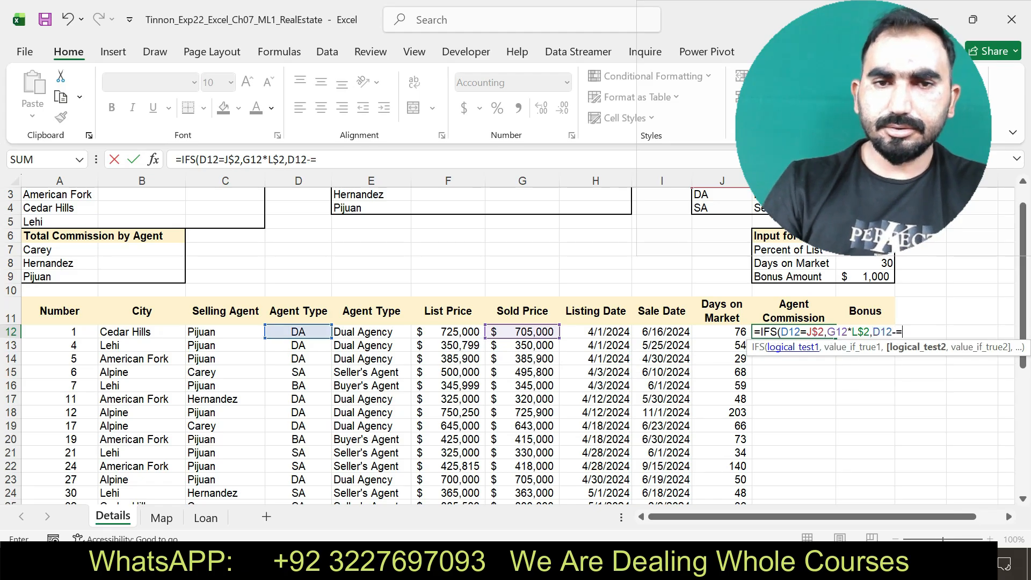
key(BackSpace)
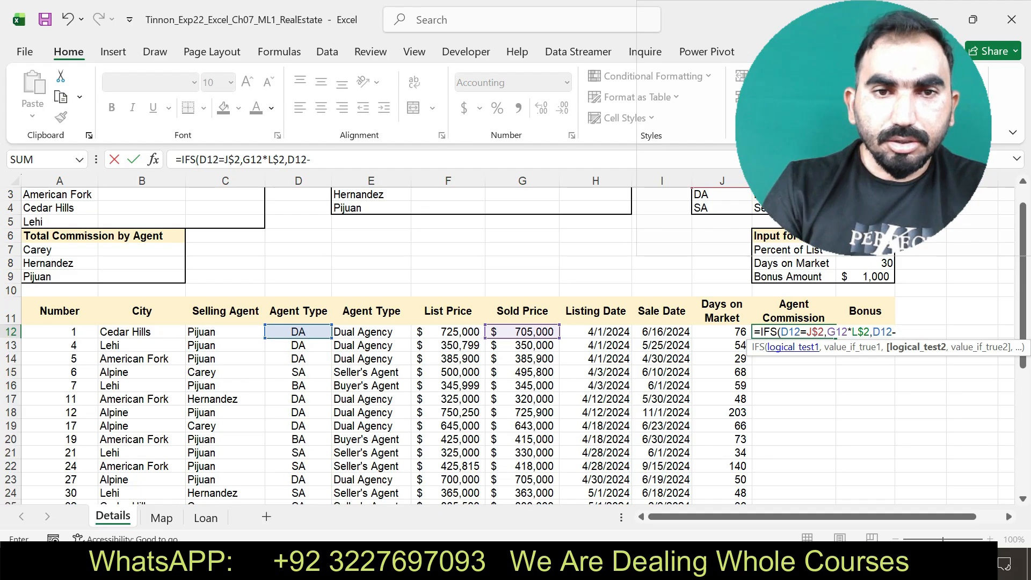
text(2)
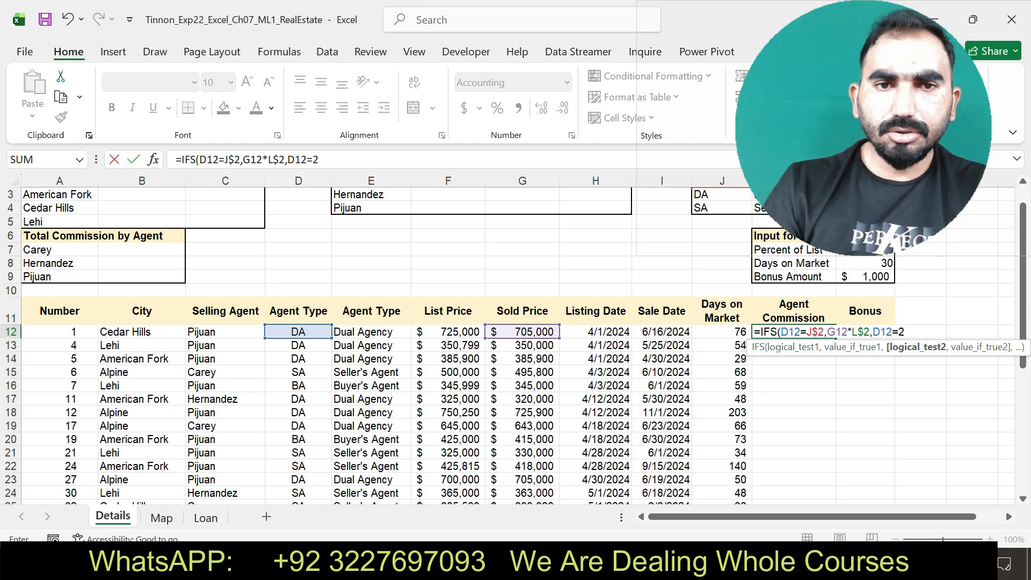
click(320, 160)
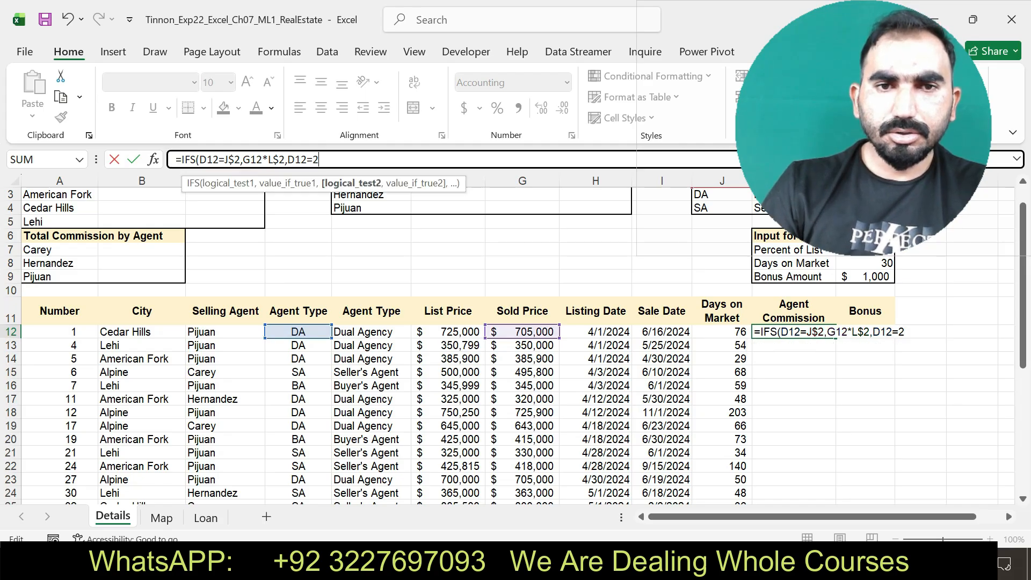
key(BackSpace)
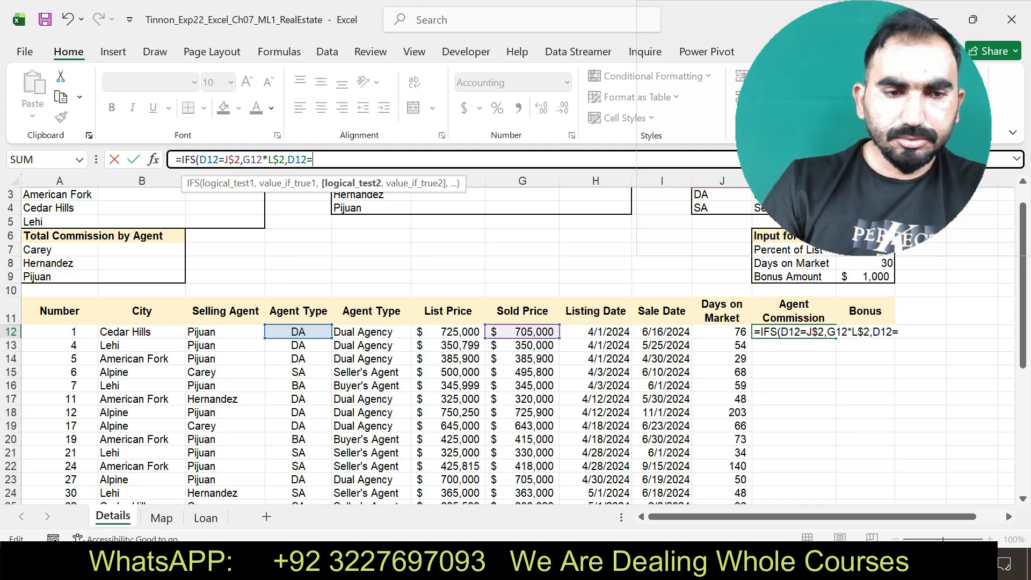
text(J$3)
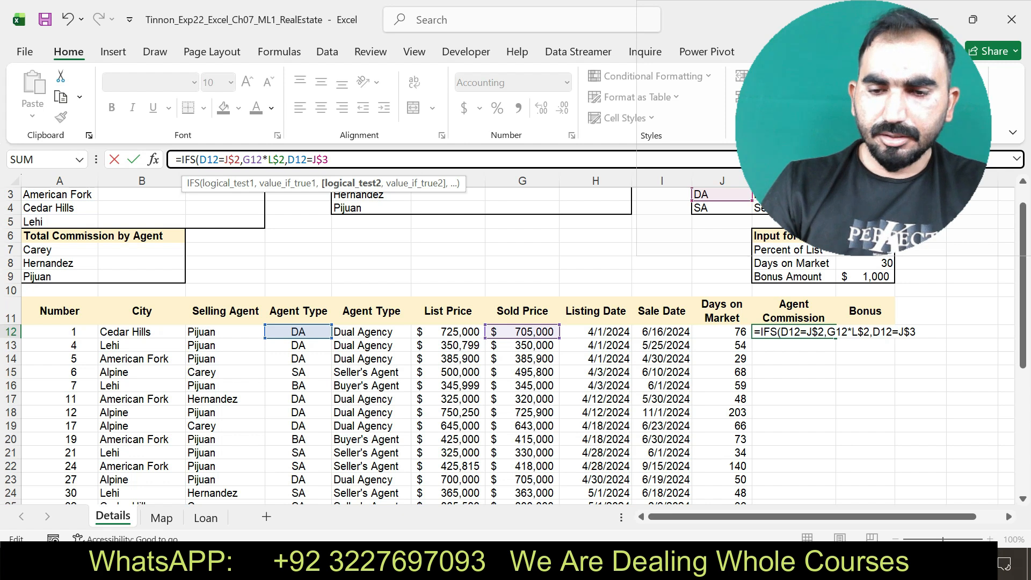
text(,G12)
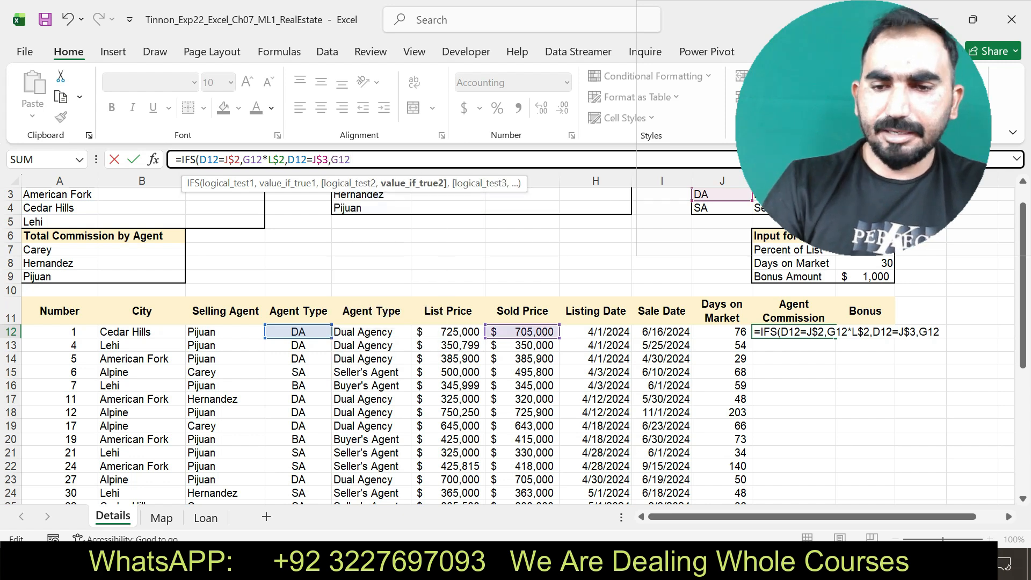
text(*)
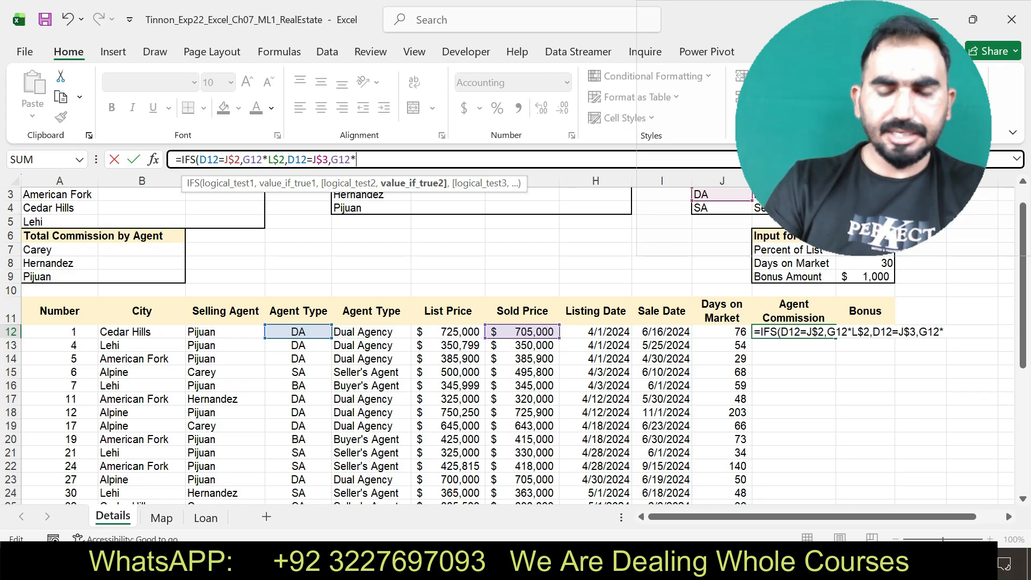
text(L#4)
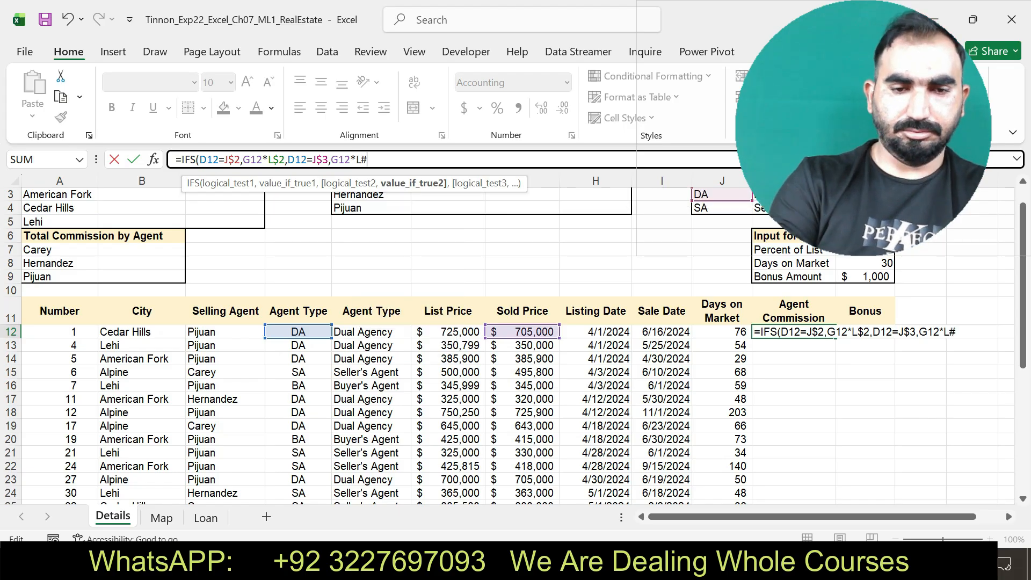
key(BackSpace)
key(BackSpace)
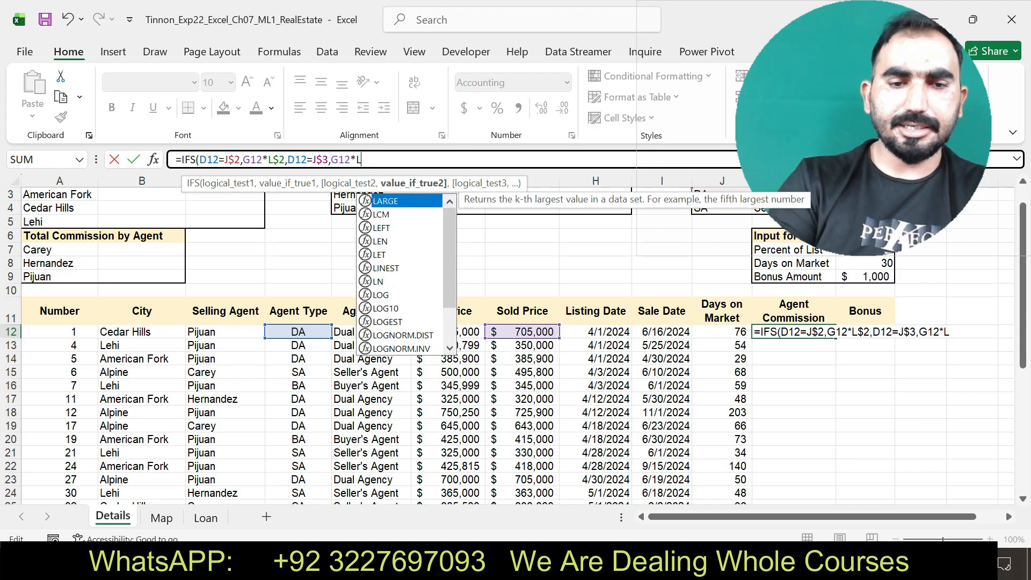
text($3)
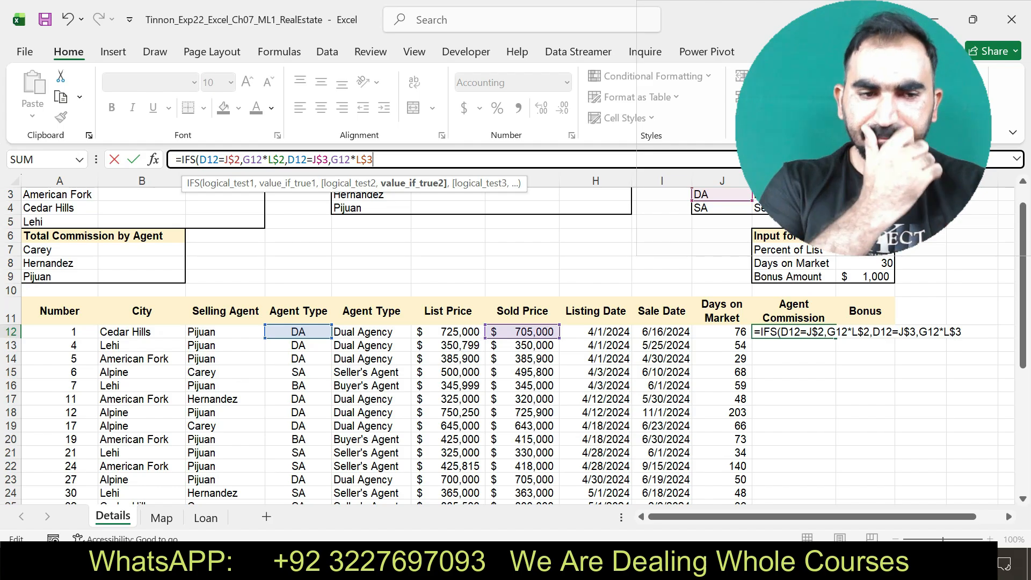
Step: Complete the IFS function in K12 with the third test D12=J$4 returning G12*L$4, and enter the formula
text(,D12)
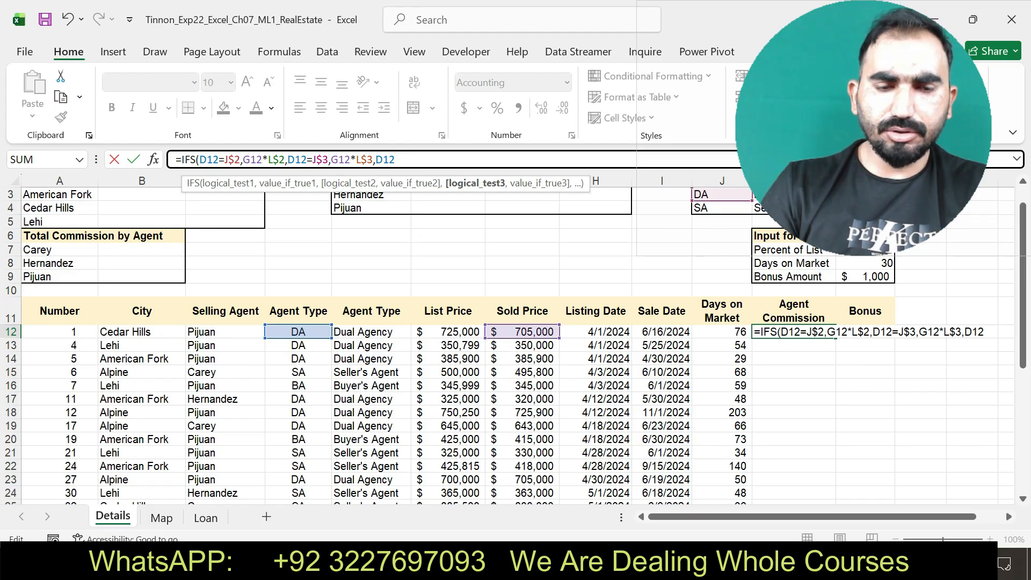
text(=J)
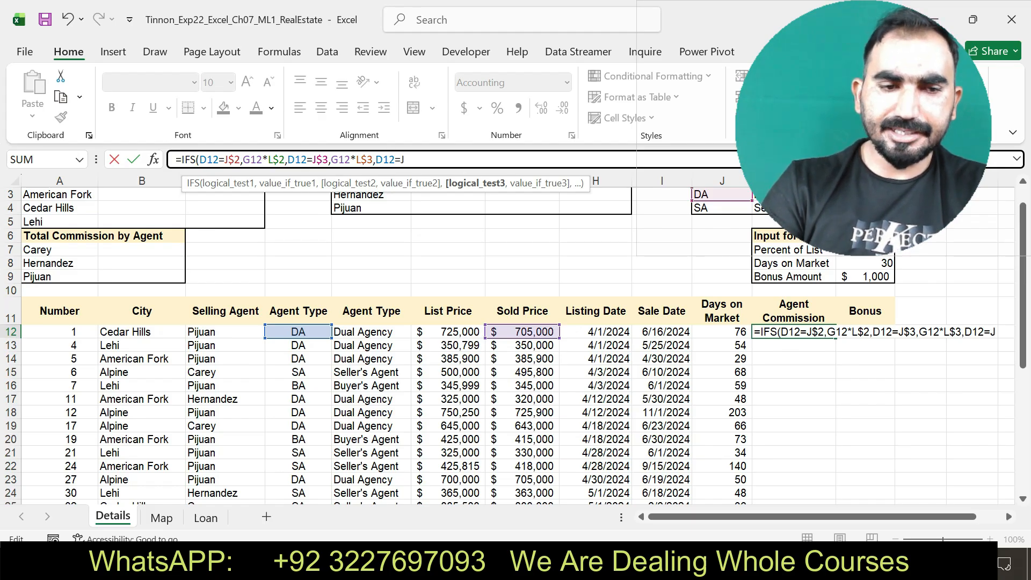
text($4)
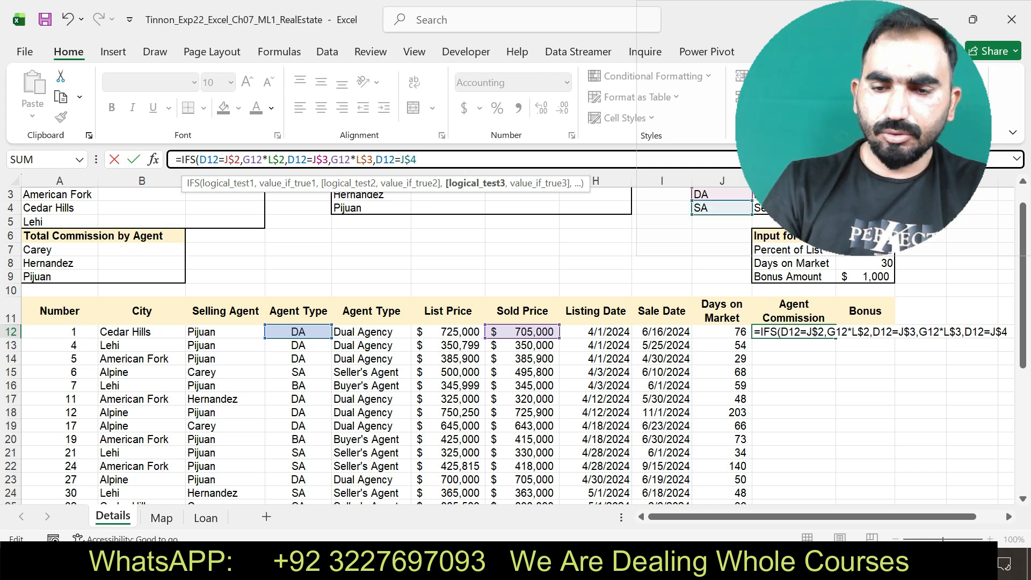
text(,G12)
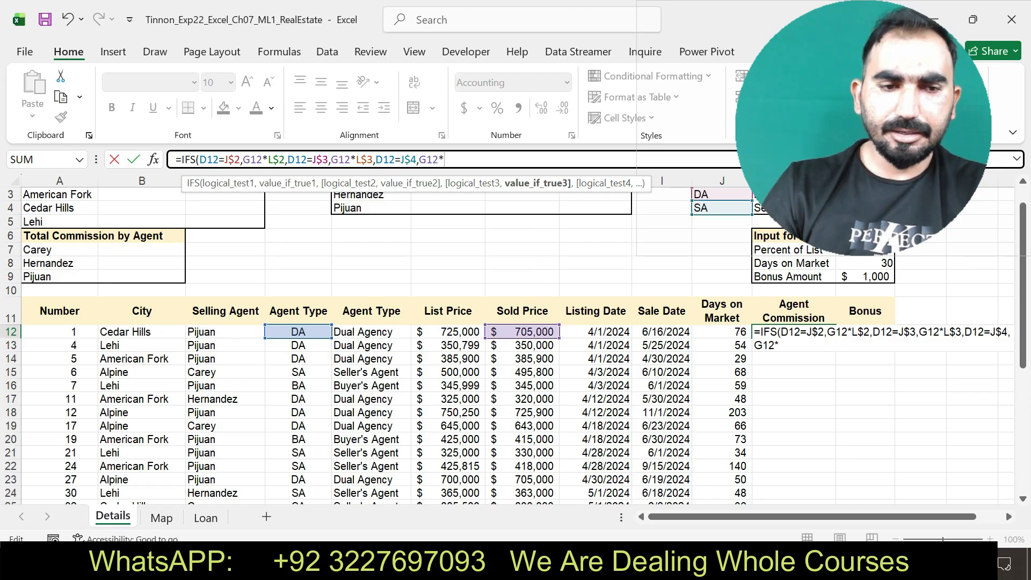
text(*L)
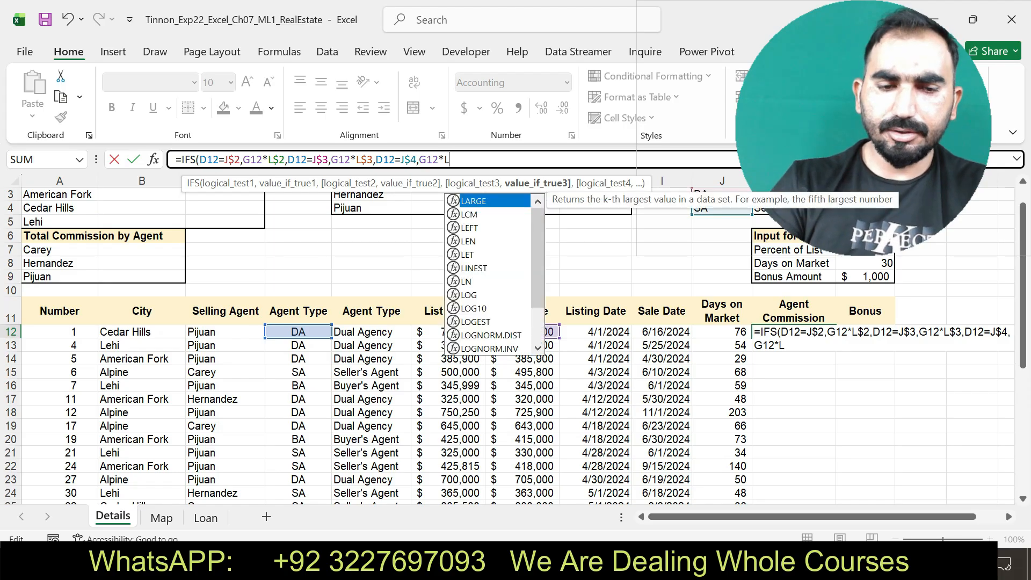
text($4))
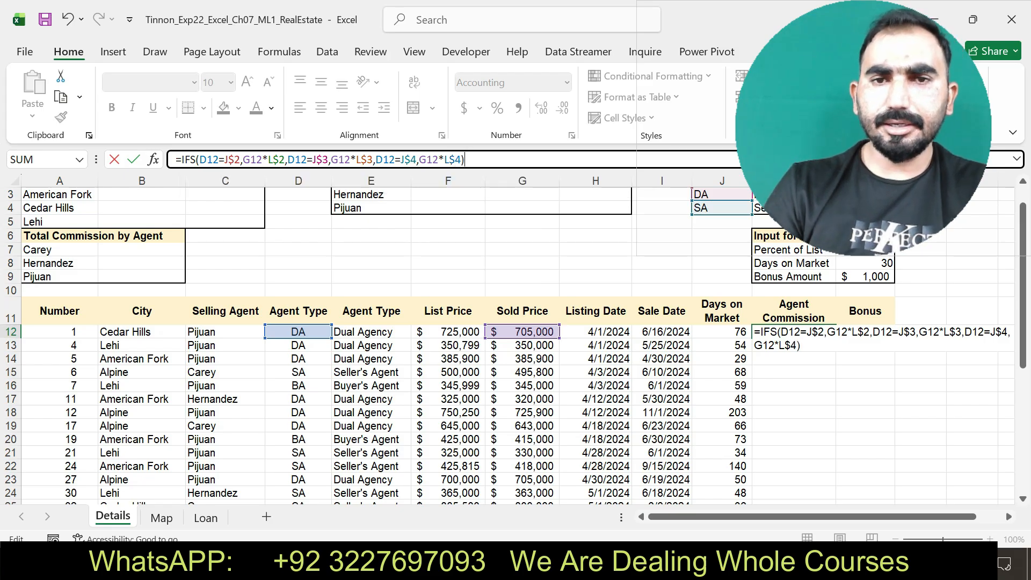
key(Return)
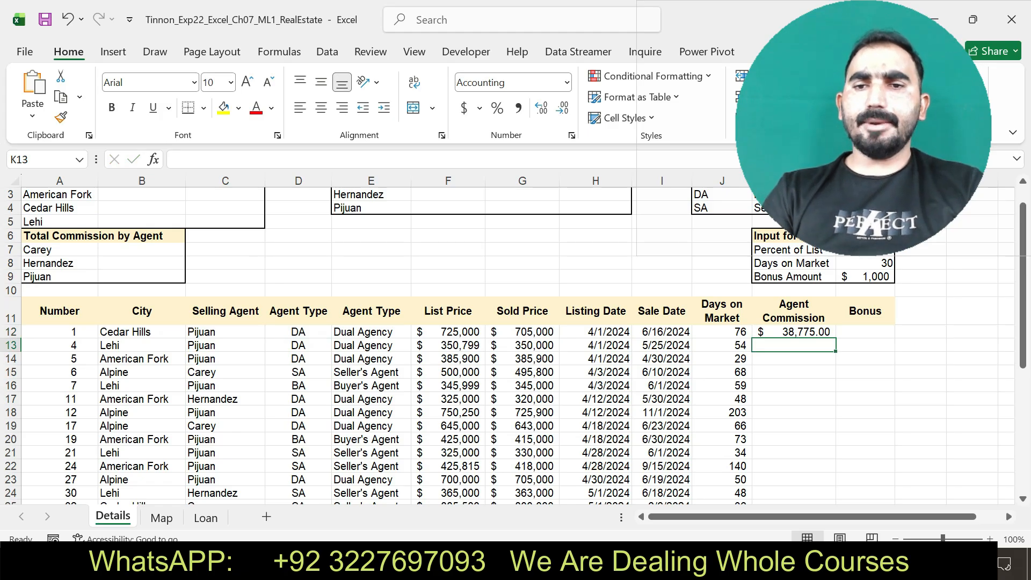
Step: Review the IFS formula in K12 and check the copy range in step 4 of the Word instructions
click(793, 332)
drag(464, 159, 174, 159)
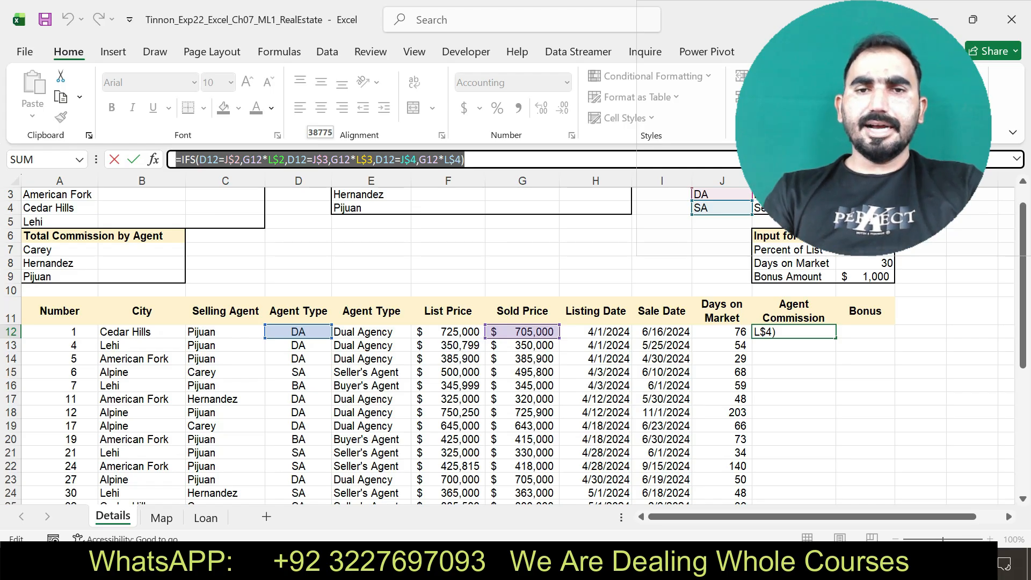
key(Return)
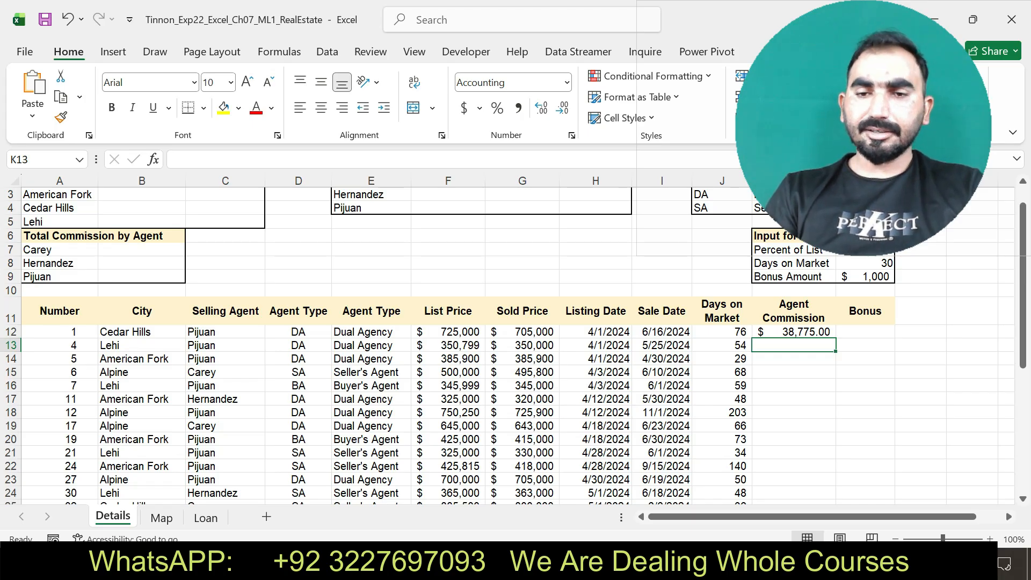
key(alt+Tab)
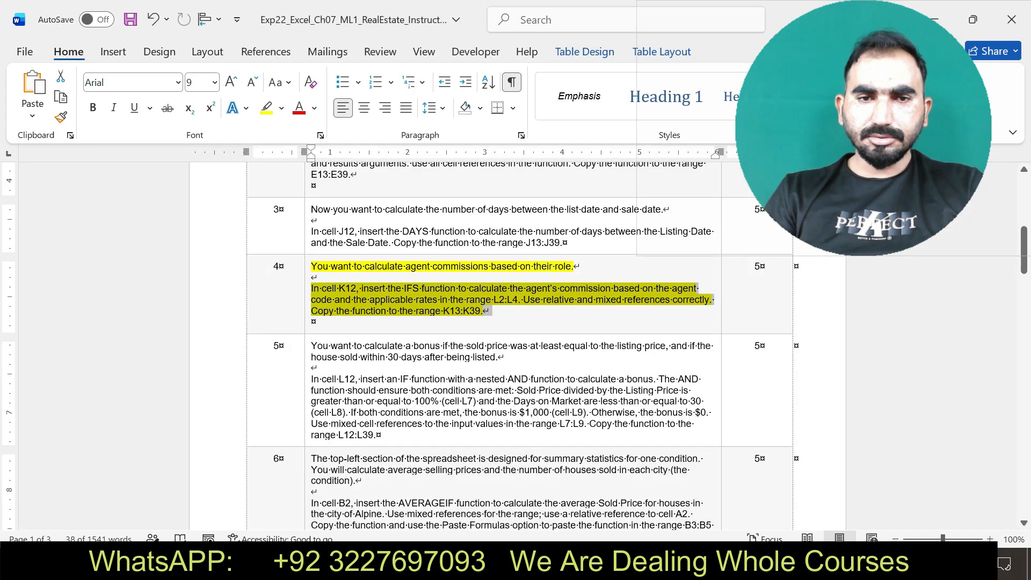
click(444, 311)
drag(389, 311, 490, 311)
Step: Return to the Excel workbook and copy the IFS function from K12 down through K38
key(alt+Tab)
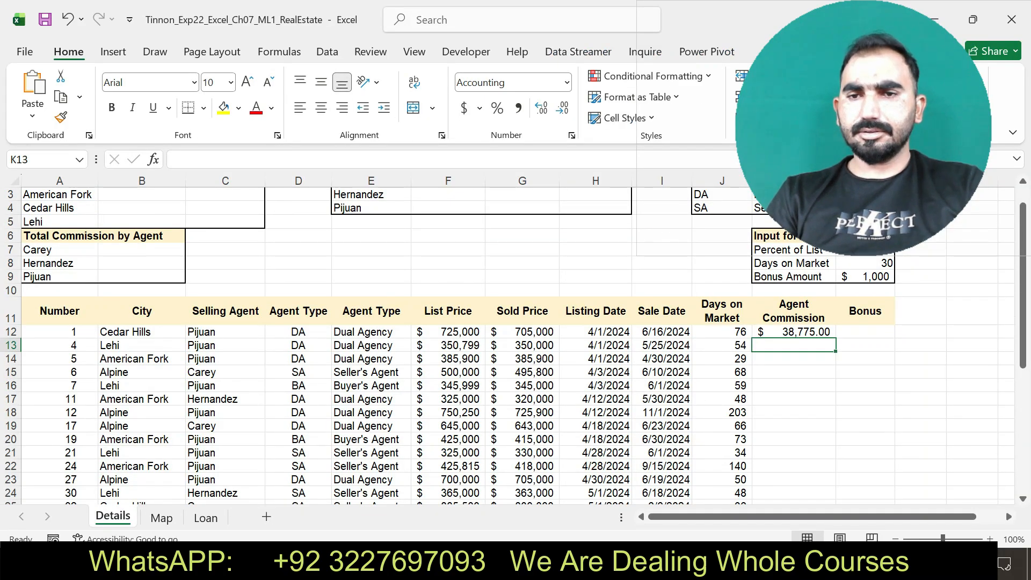
click(793, 332)
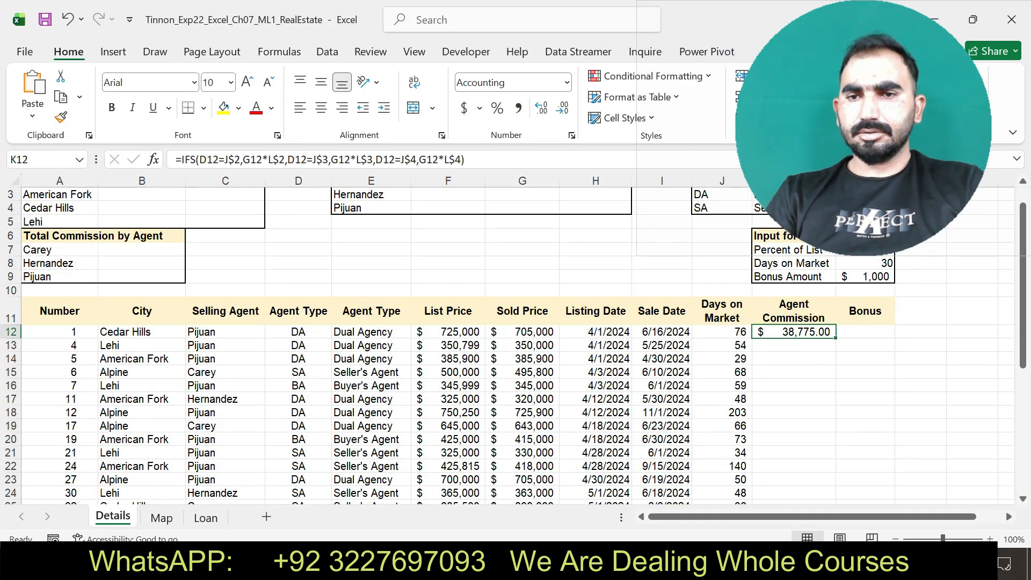
drag(836, 337, 795, 428)
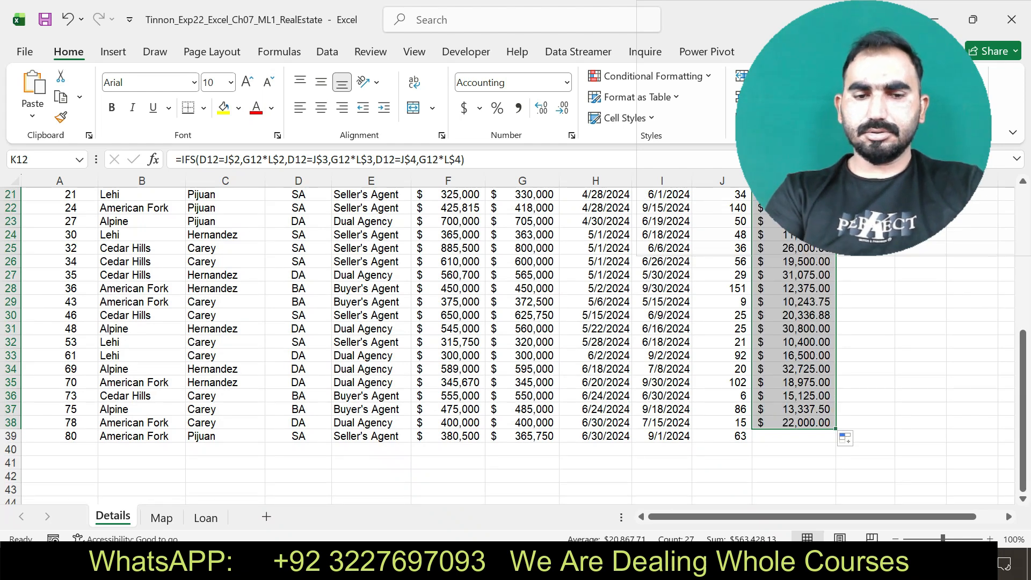
Step: Undo the last copy in the Agent Commission column and copy the IFS function from K12 down through K39
key(ctrl+z)
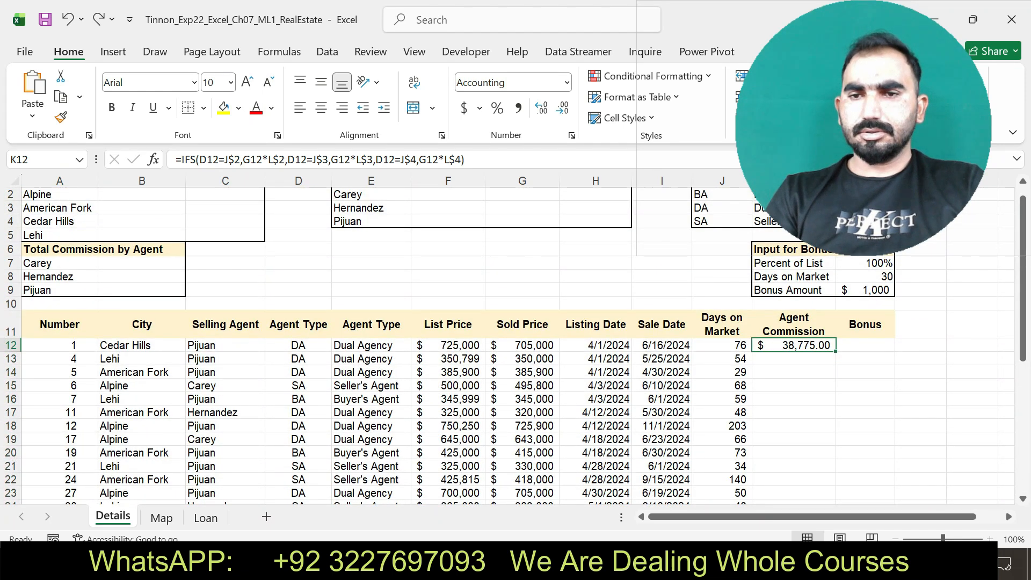
drag(836, 352, 795, 479)
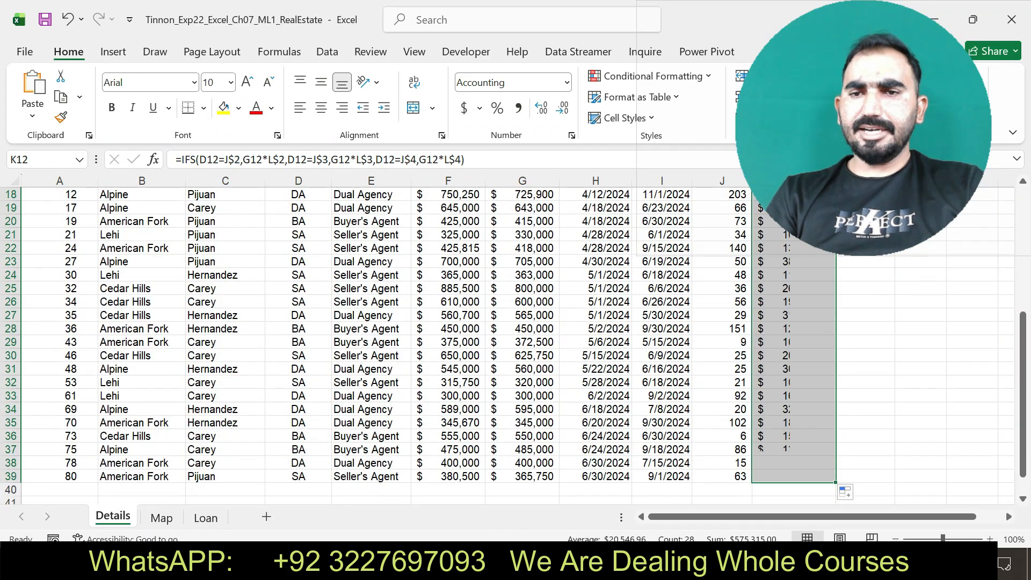
drag(1023, 395, 1023, 278)
Step: Switch to the Word instructions, undo the step 4 highlighting, and read the bonus formula requirements in step 5
key(alt+Tab)
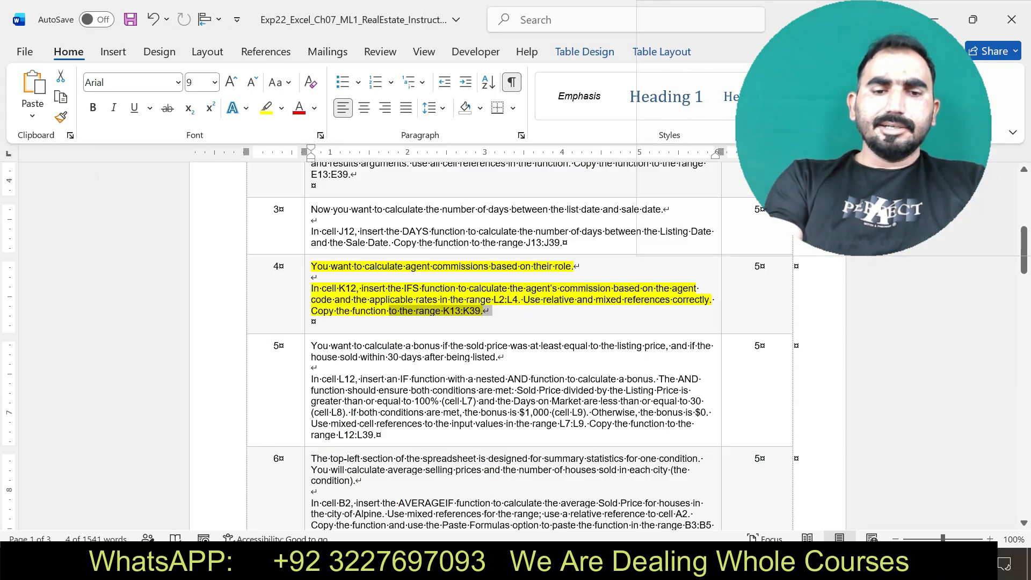
key(ctrl+z)
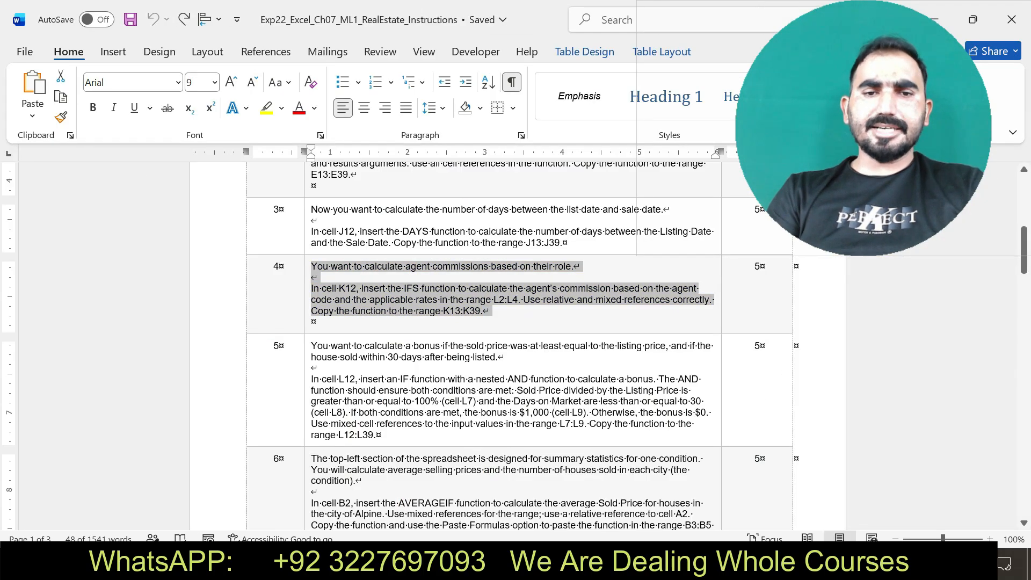
drag(311, 346, 379, 435)
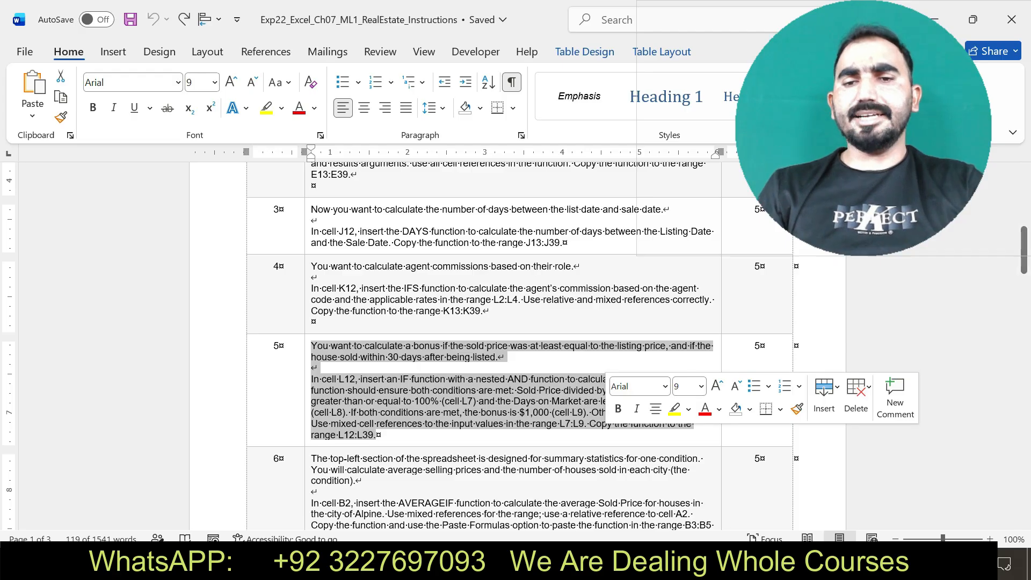
click(675, 409)
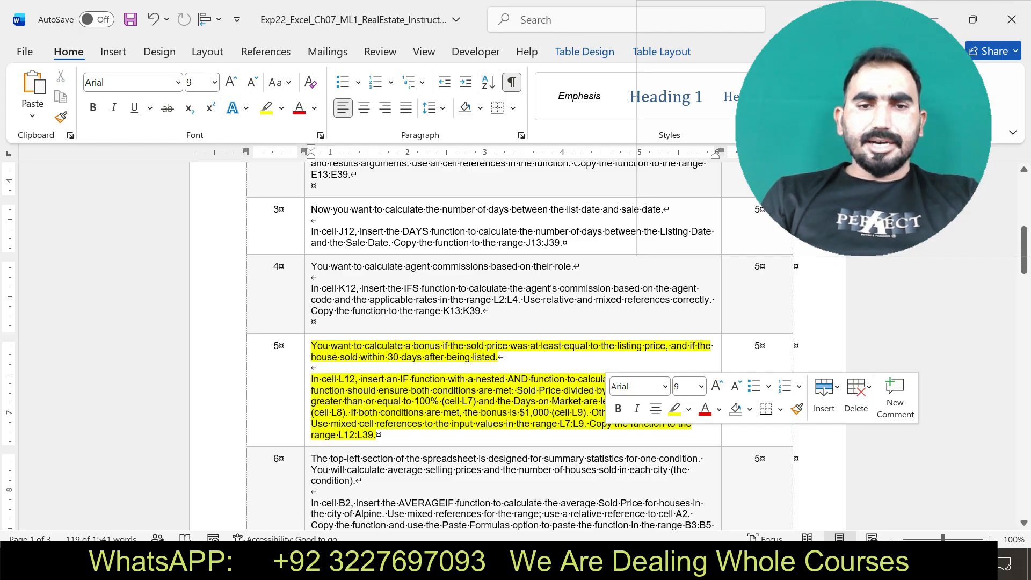
drag(312, 379, 586, 436)
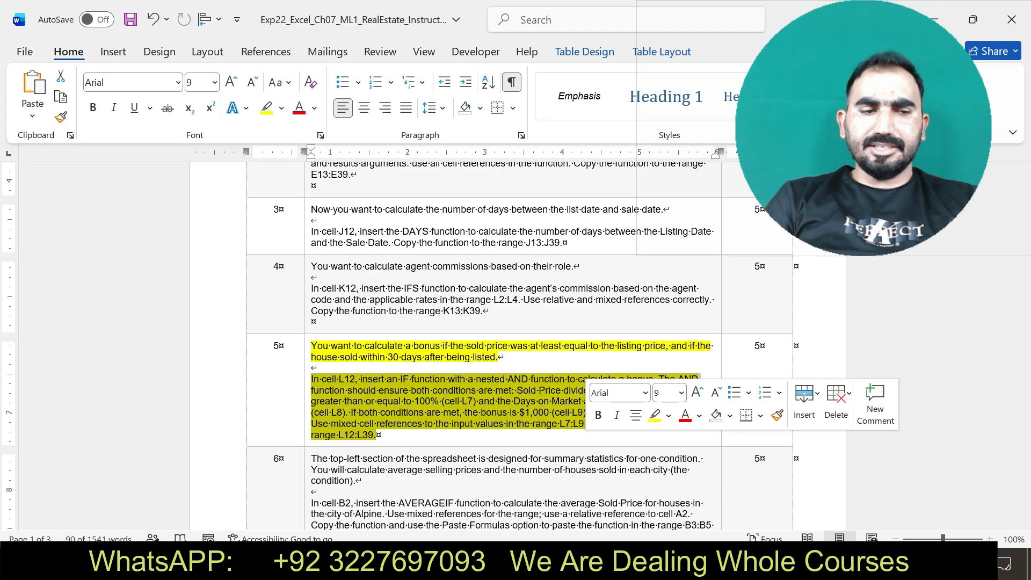
key(ctrl+z)
key(ctrl+z)
click(377, 435)
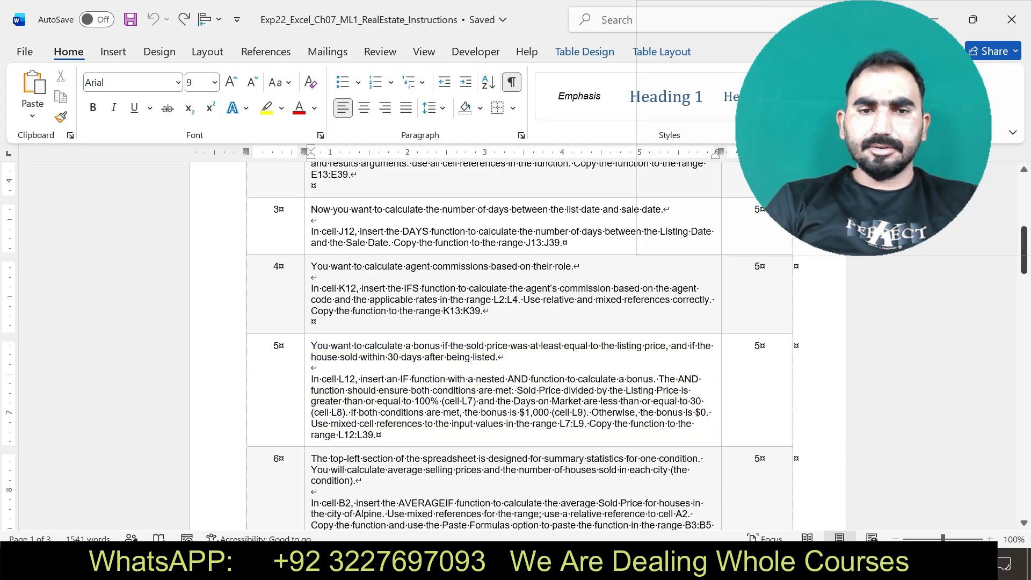
scroll(515, 344, down, 3)
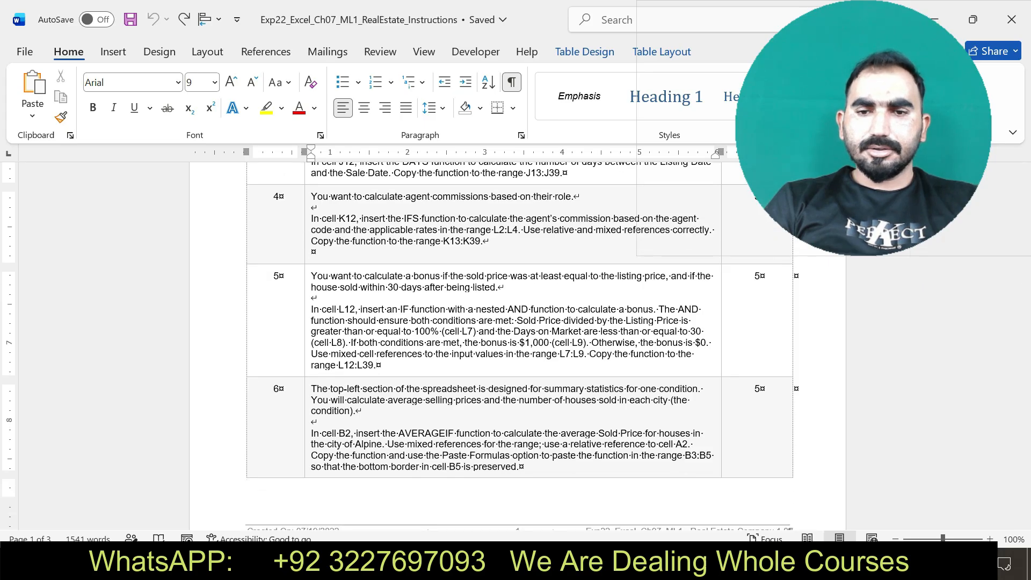
key(alt+Tab)
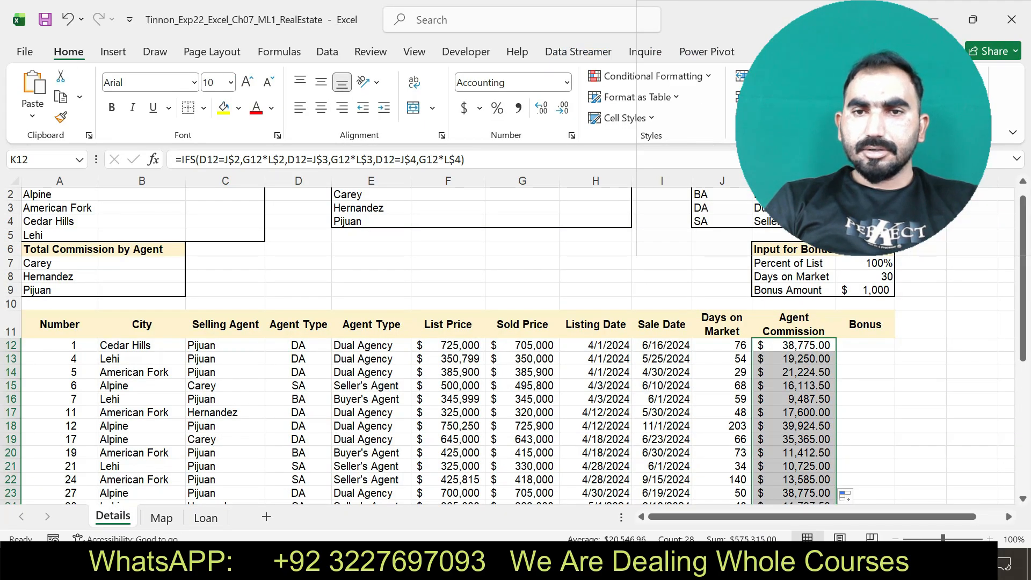
drag(863, 129, 836, 130)
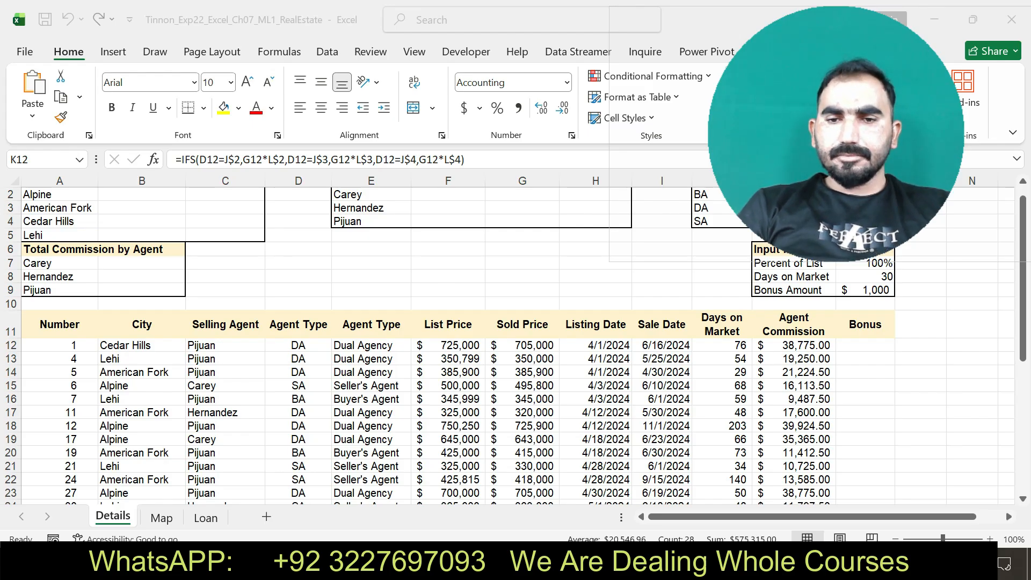
Step: Highlight step 5 of the Word instructions in yellow, from "house sold within 30 days" through "Copy the function"
click(654, 563)
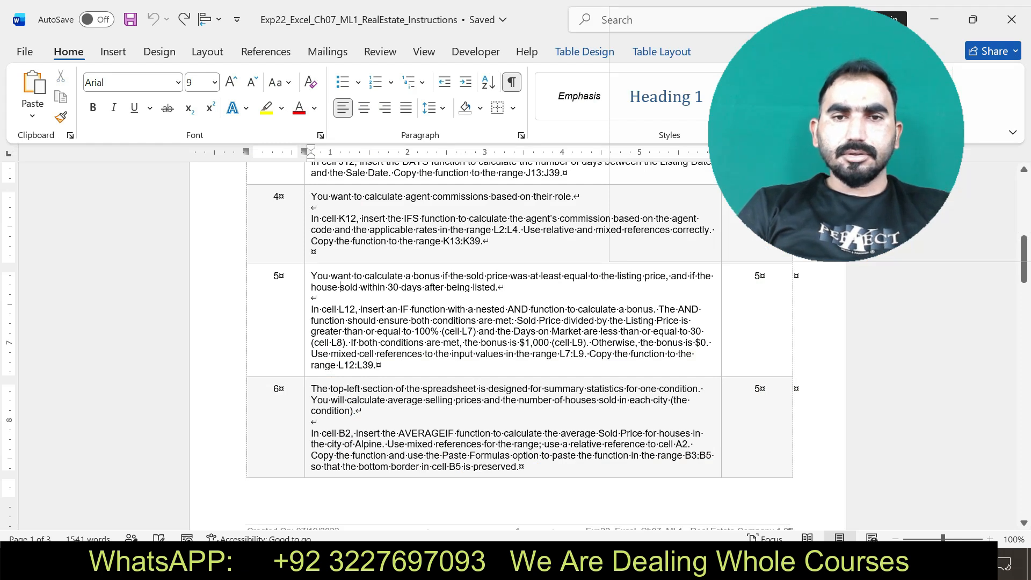
drag(340, 287, 667, 354)
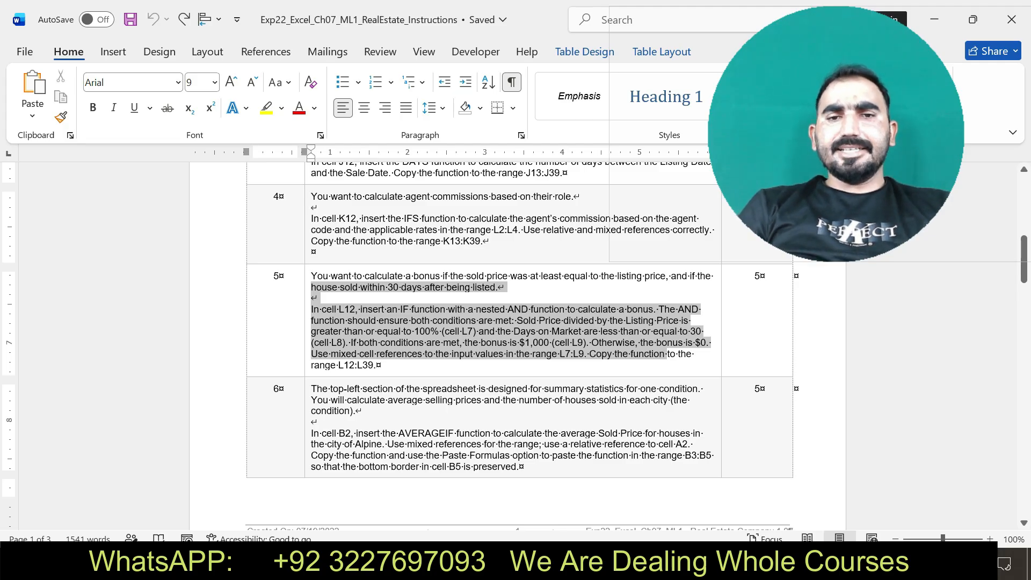
drag(667, 354, 667, 354)
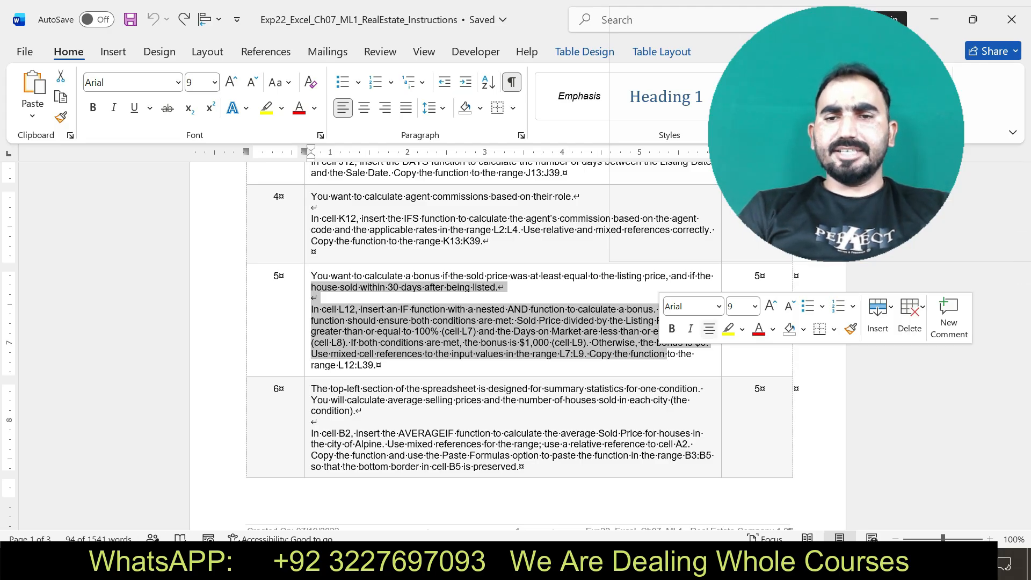
click(728, 328)
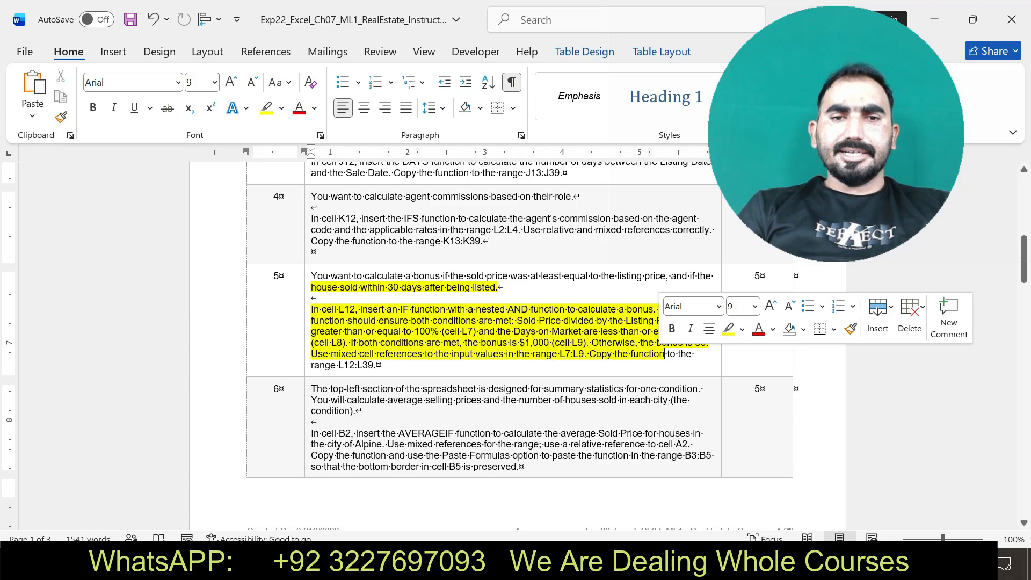
drag(311, 287, 379, 365)
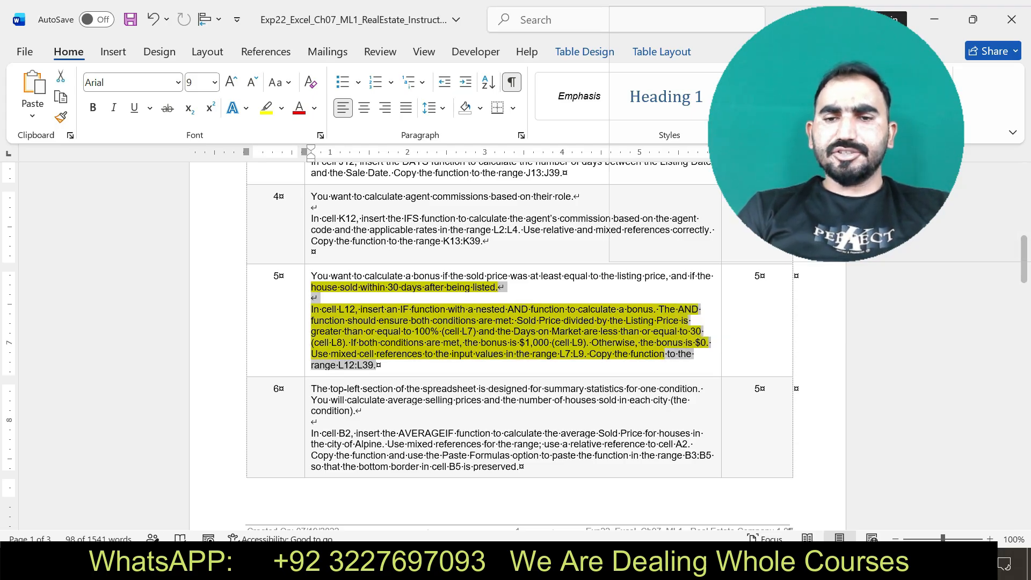
Step: Switch to the Excel workbook and start an IF function with a nested AND in L12, first testing J12<=L$8
key(alt+Tab)
click(865, 345)
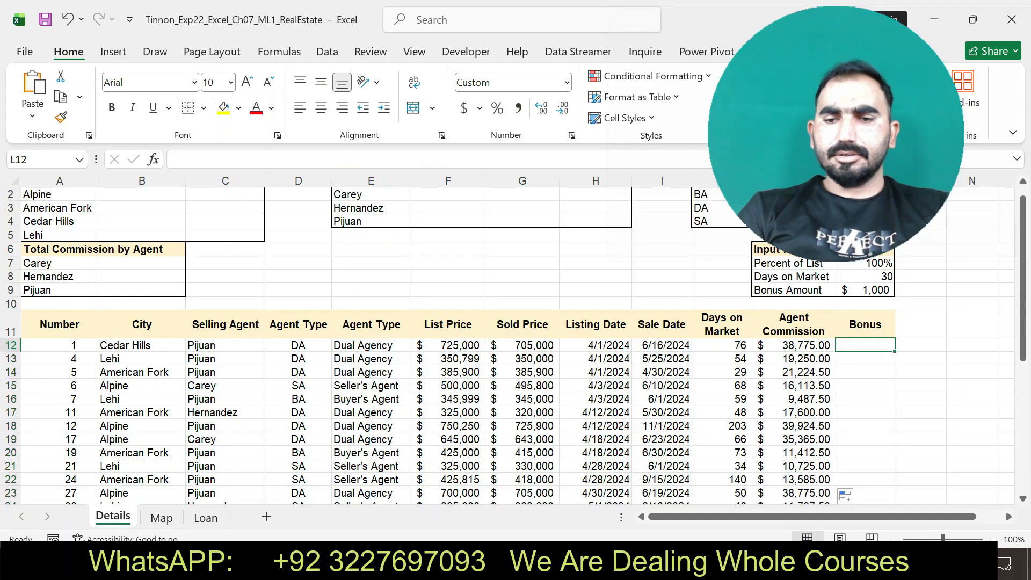
text(=)
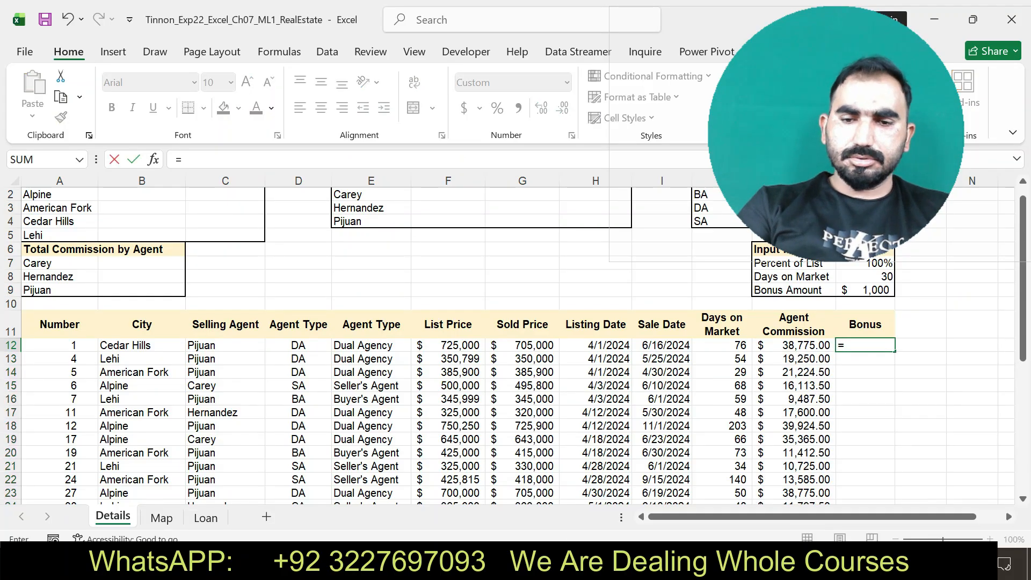
text(IF)
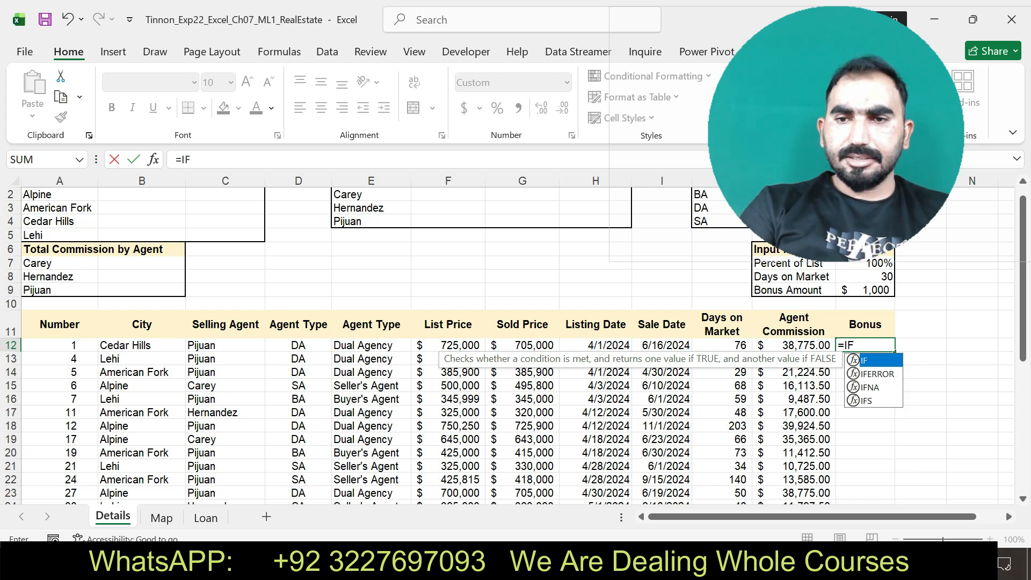
text(()
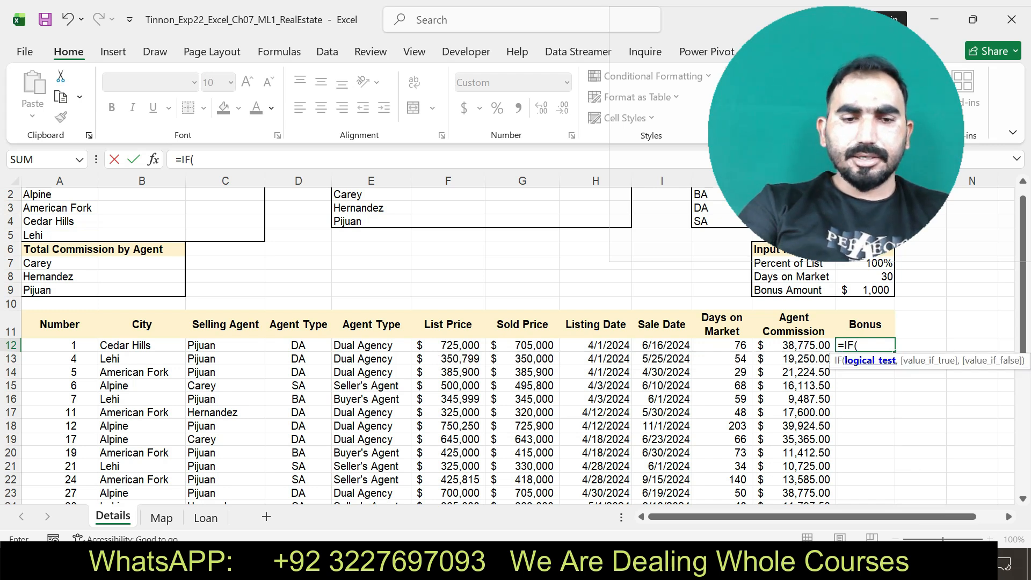
text(AND()
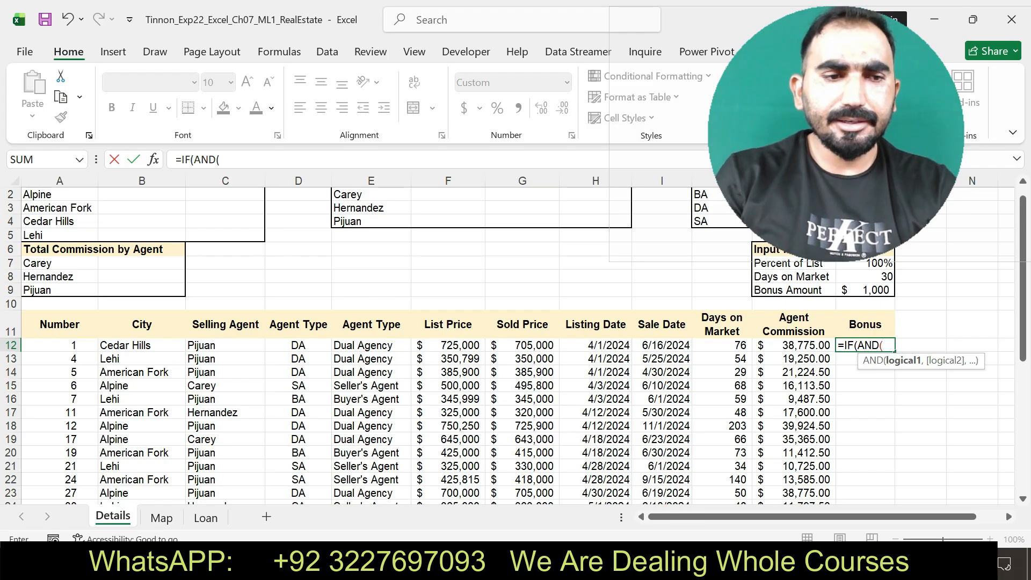
text(J12)
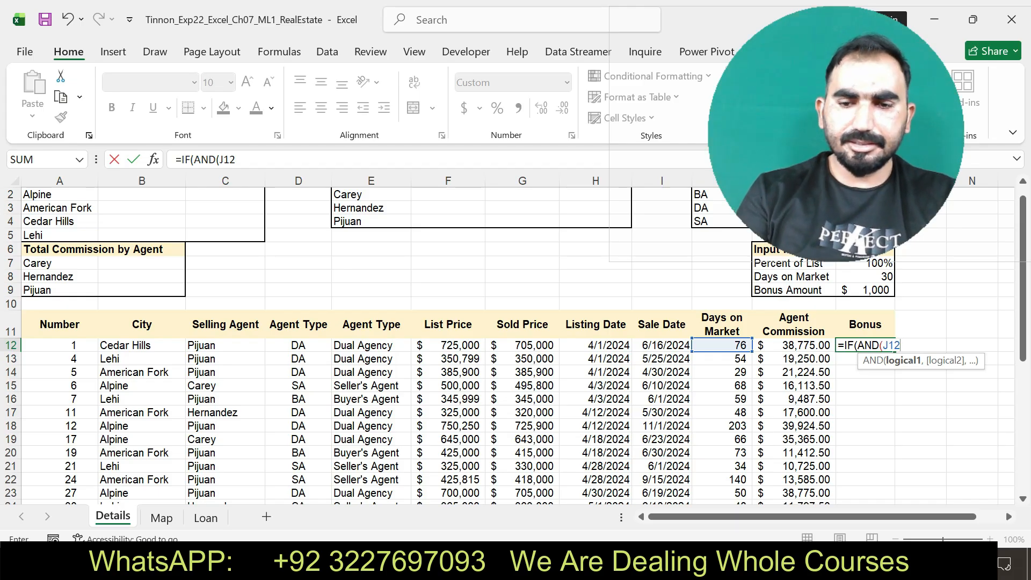
text(<=)
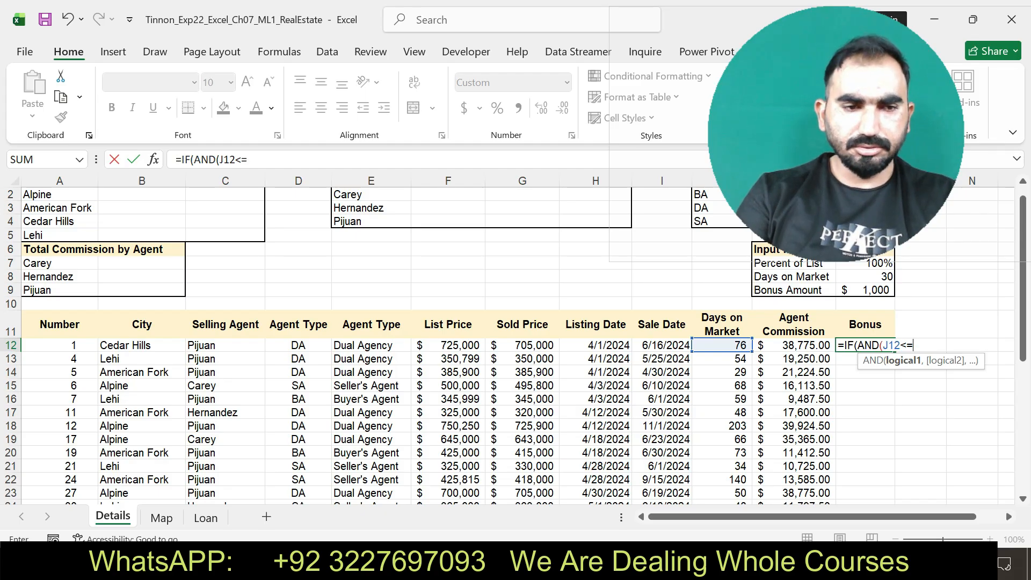
text(-L$8)
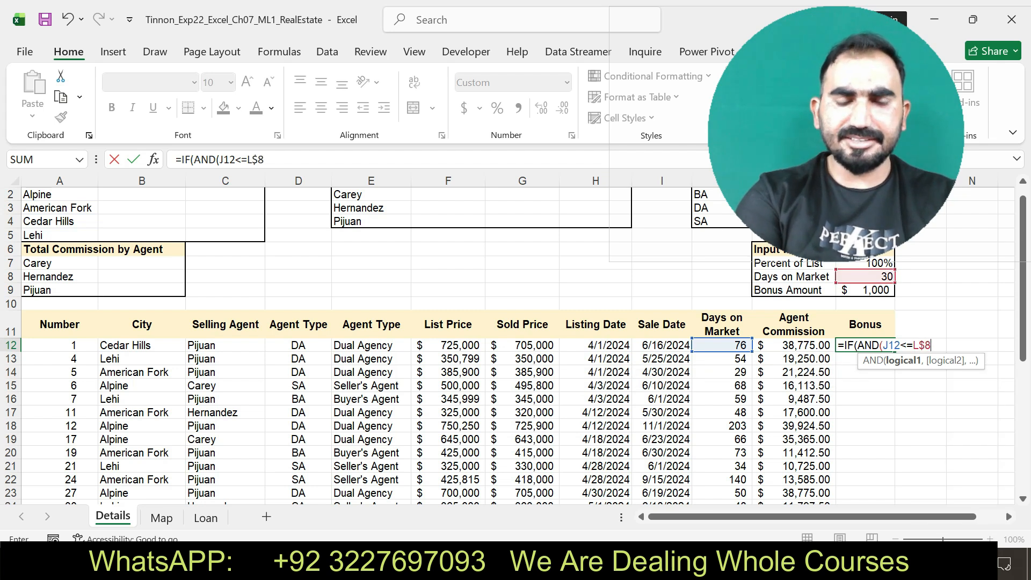
Step: Add the second AND condition G12/F12>L$7 to the L12 formula and close the AND function
text(,G)
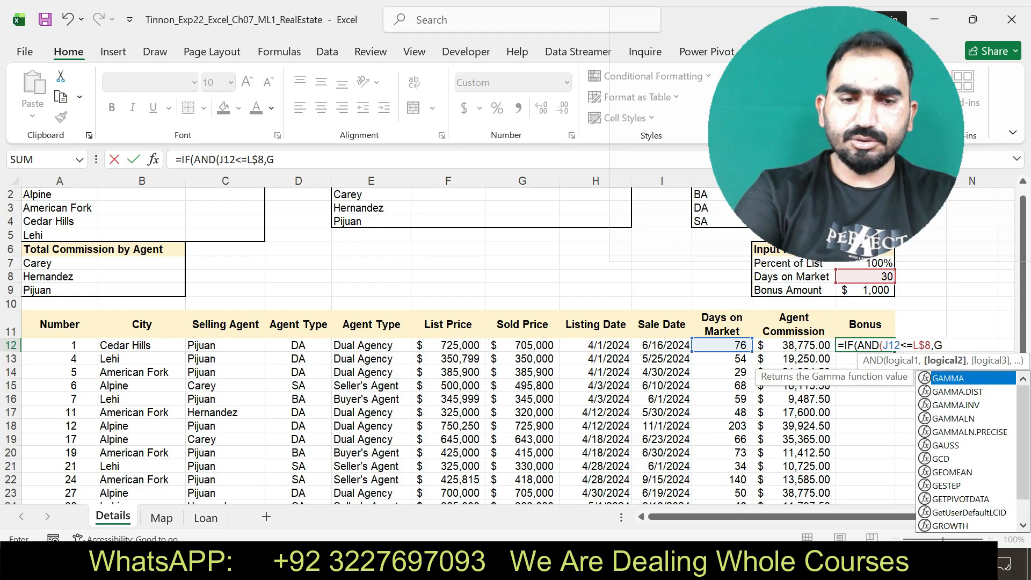
text(12/F12)
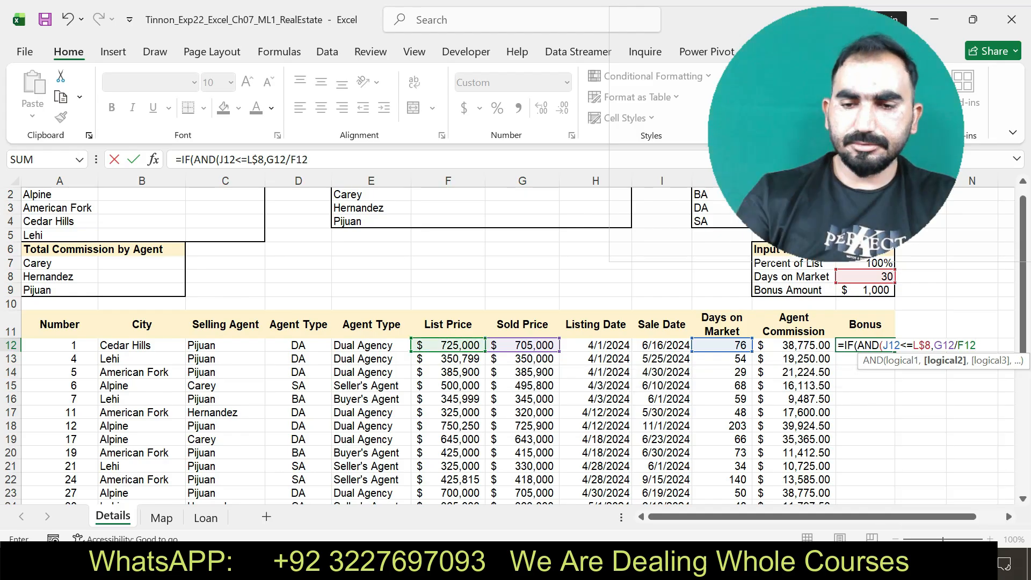
text(>)
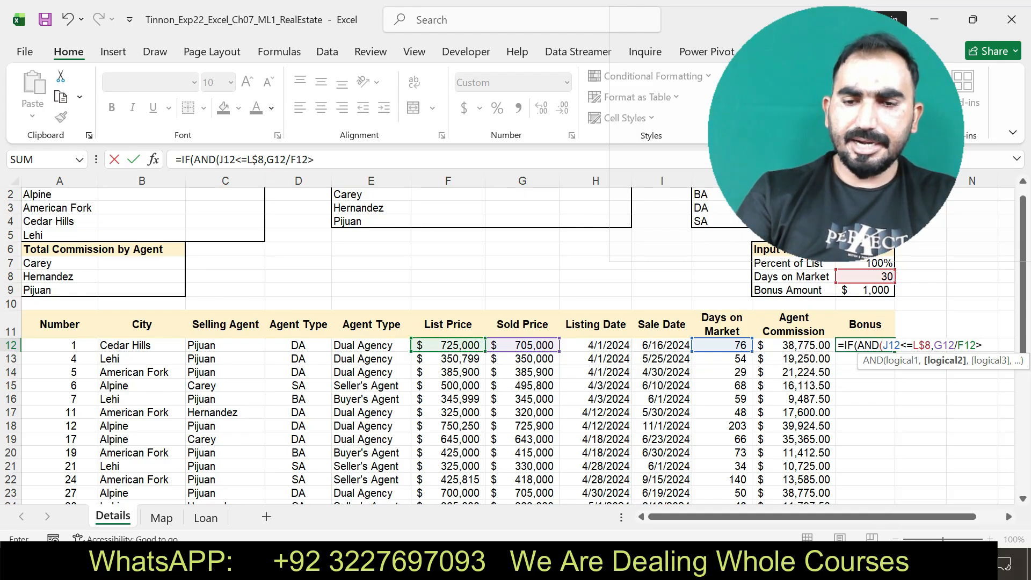
text(L$7)
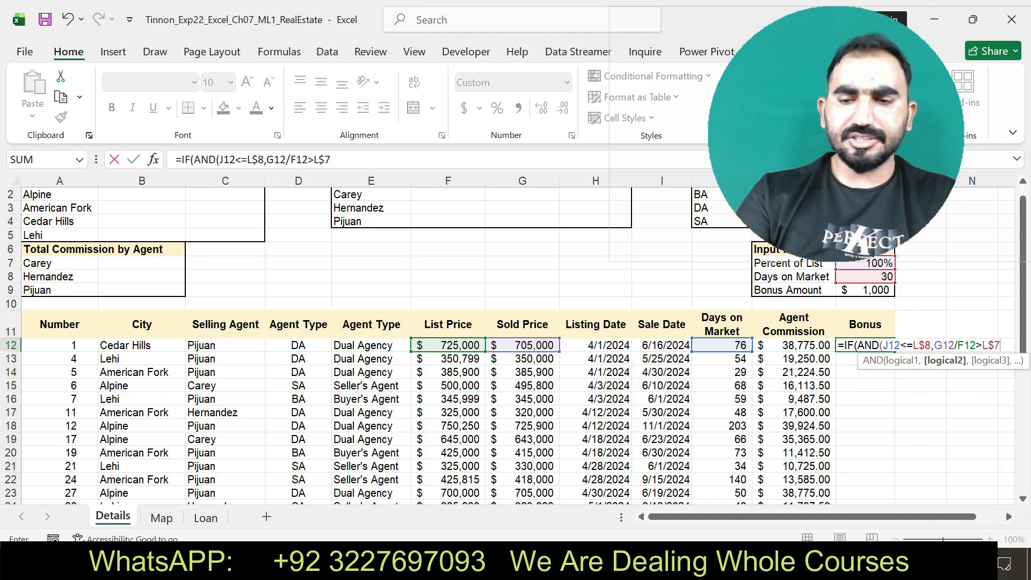
text())
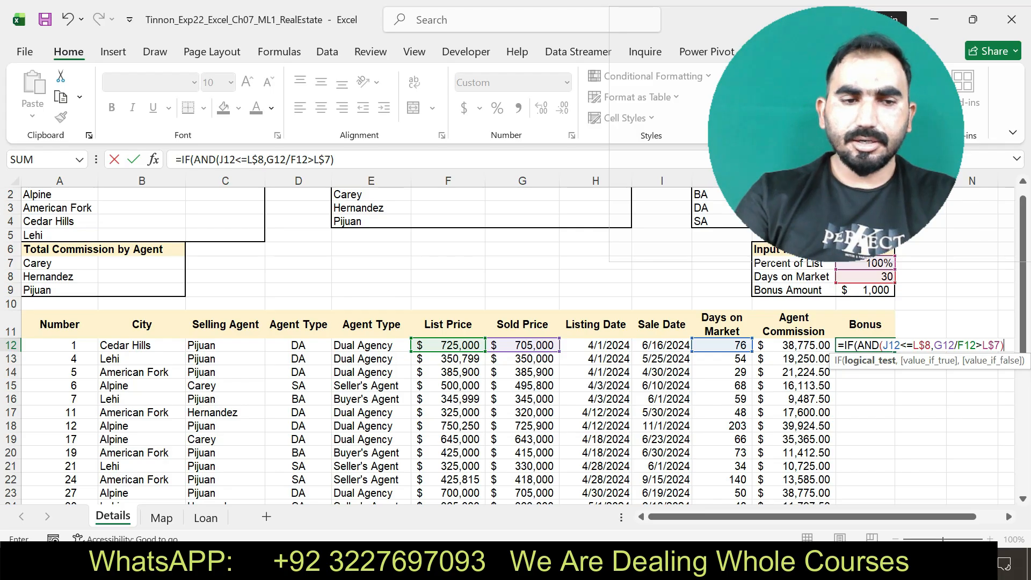
Step: Finish the IF function in L12 with L$9."0" after the AND test and try to enter the formula
text(,)
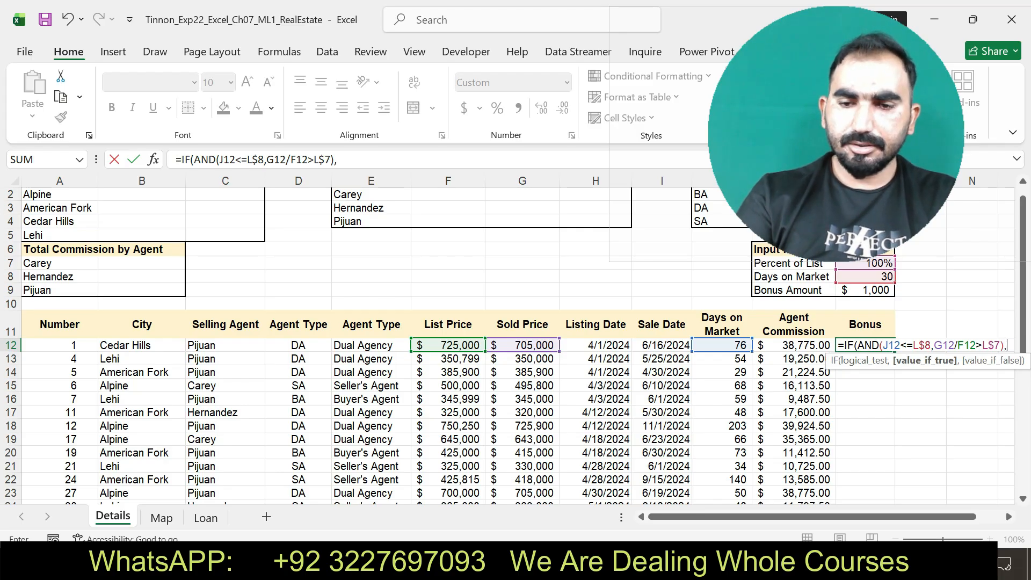
text(L$)
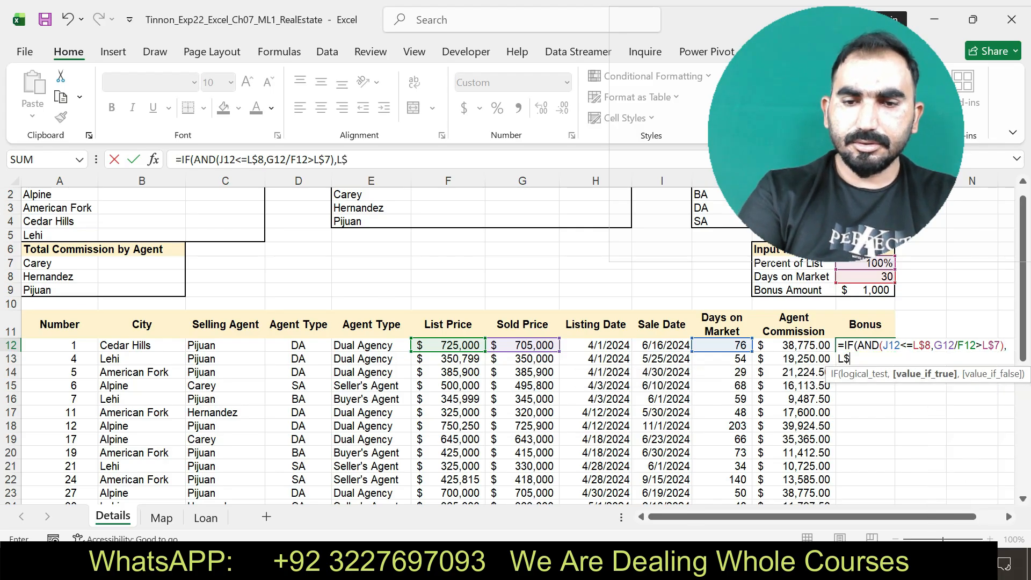
text(9."0")
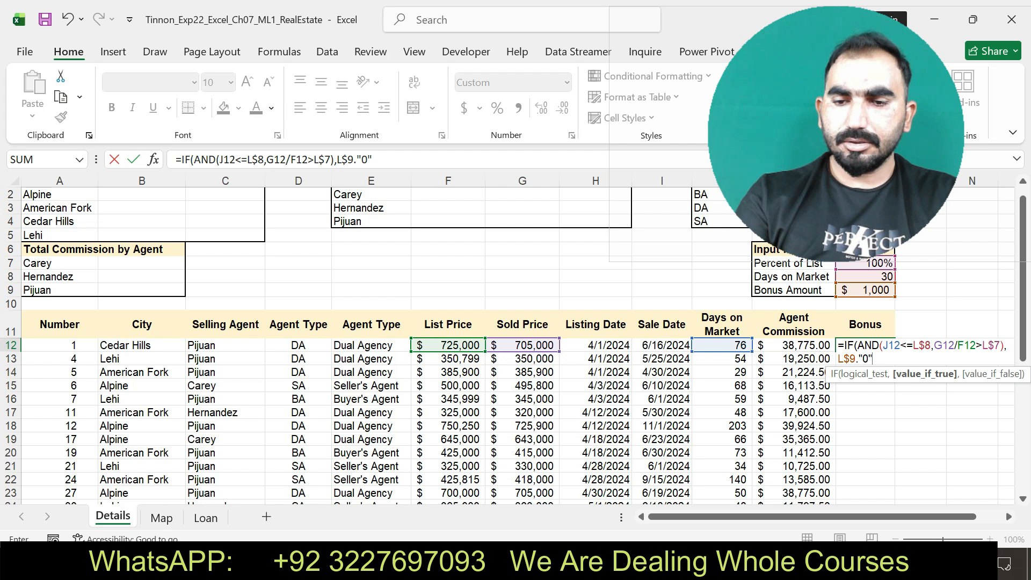
text())
key(Return)
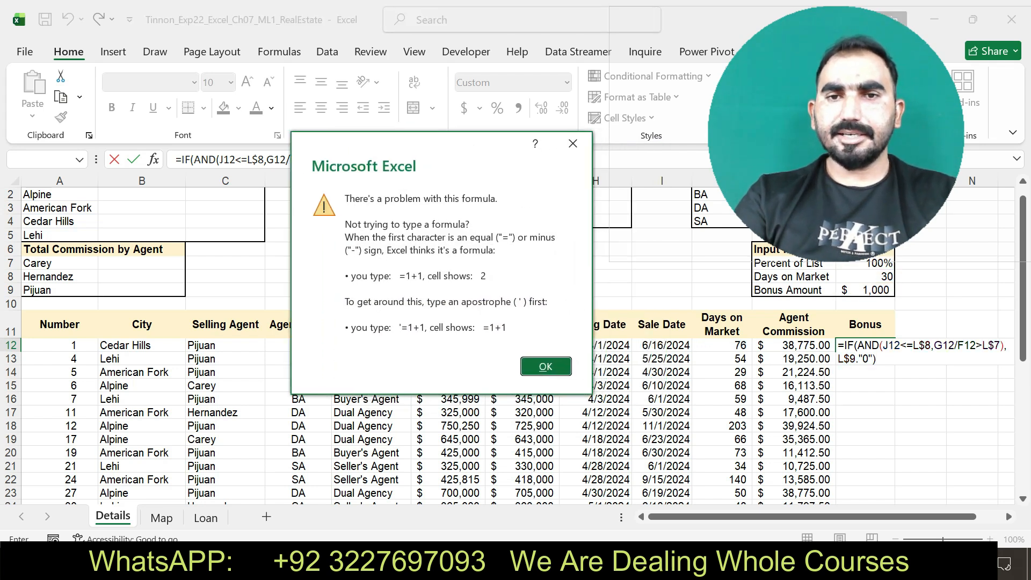
key(Return)
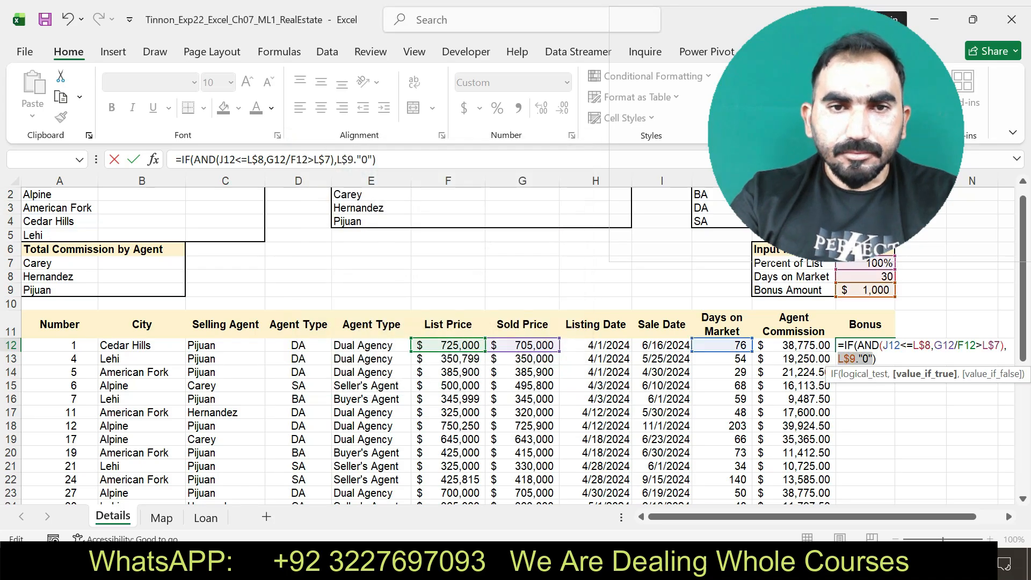
Step: Correct the IF formula in L12 by replacing the period between L$9 and "0" with a comma, and enter it
click(355, 159)
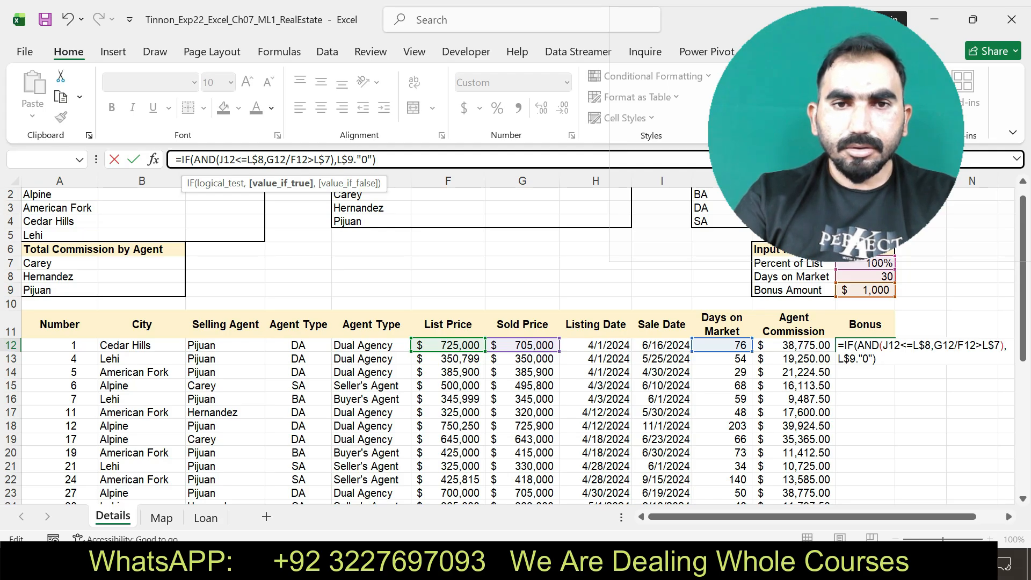
key(BackSpace)
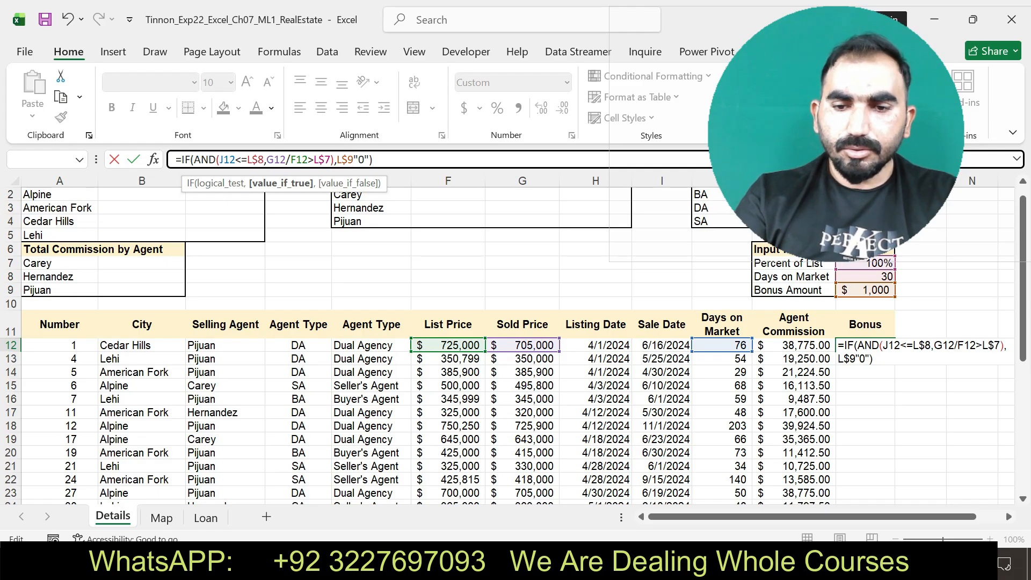
text(,)
key(End)
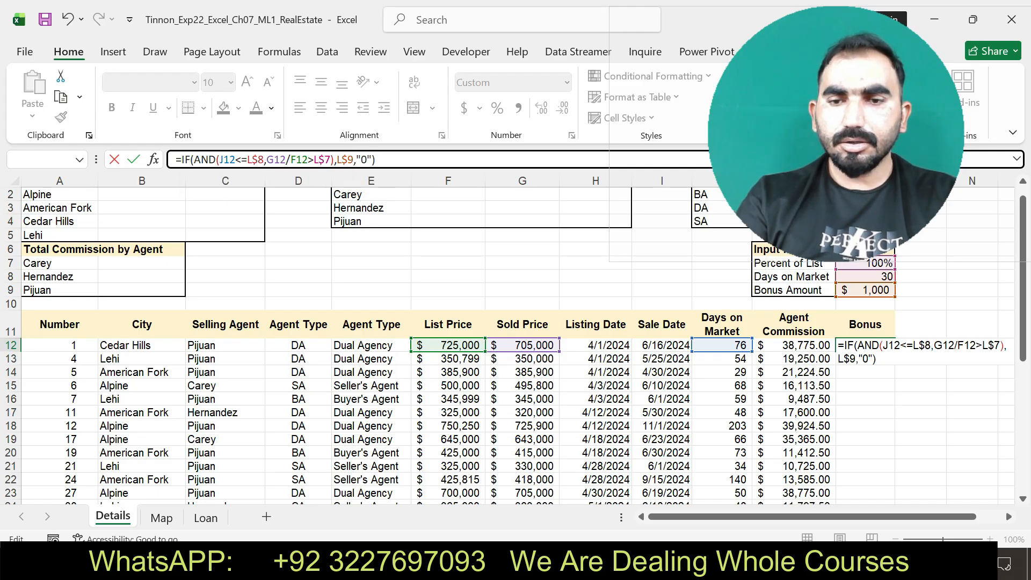
key(Return)
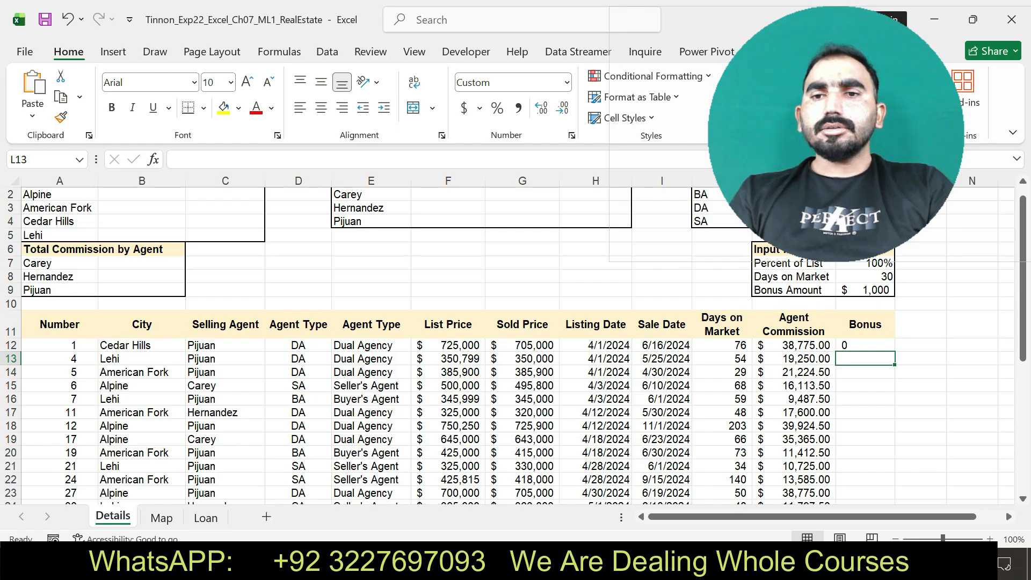
Step: Review the complete IF and AND bonus formula in cell L12
click(865, 345)
drag(376, 160, 176, 160)
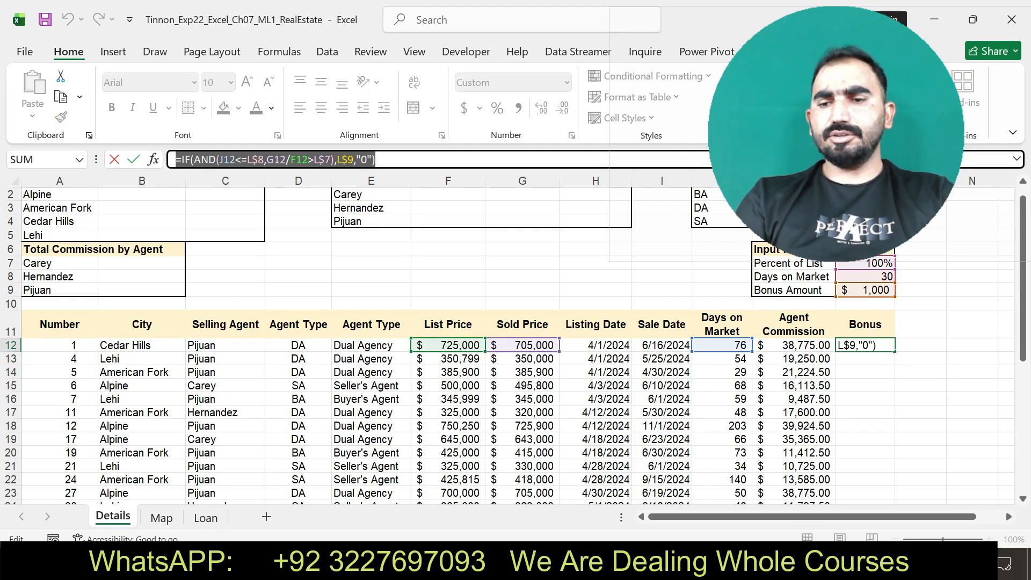
key(Return)
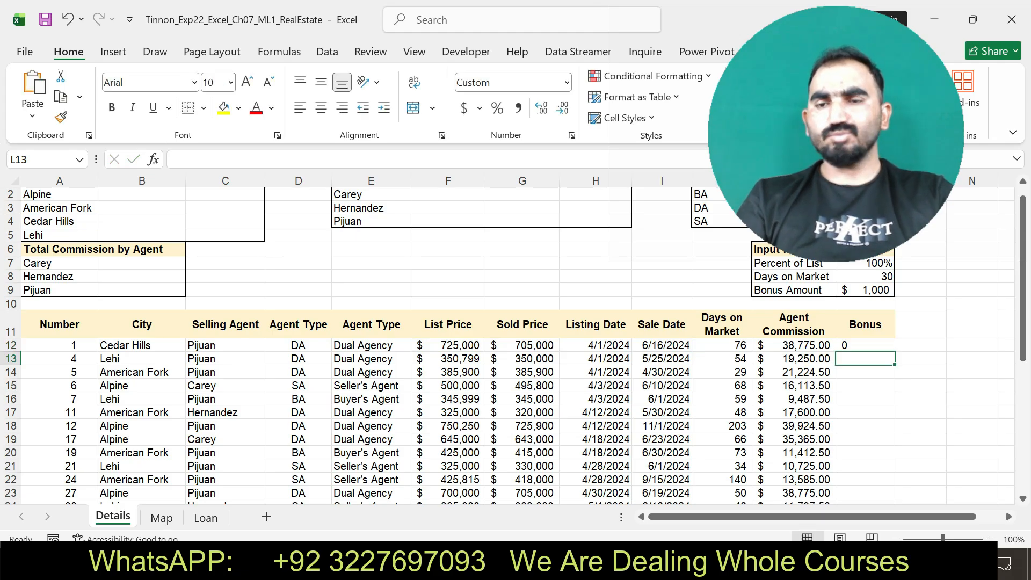
click(865, 345)
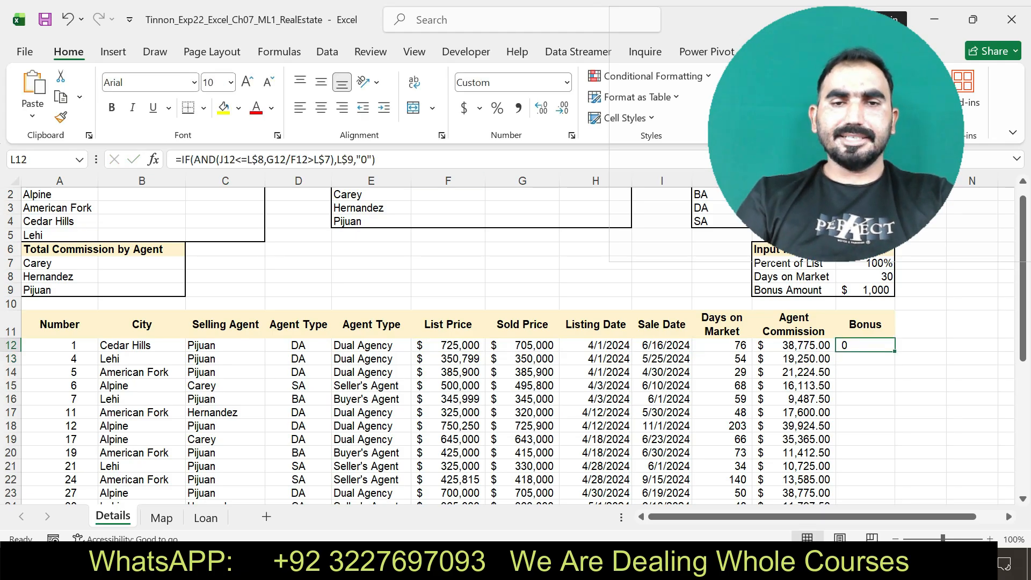
drag(376, 159, 176, 159)
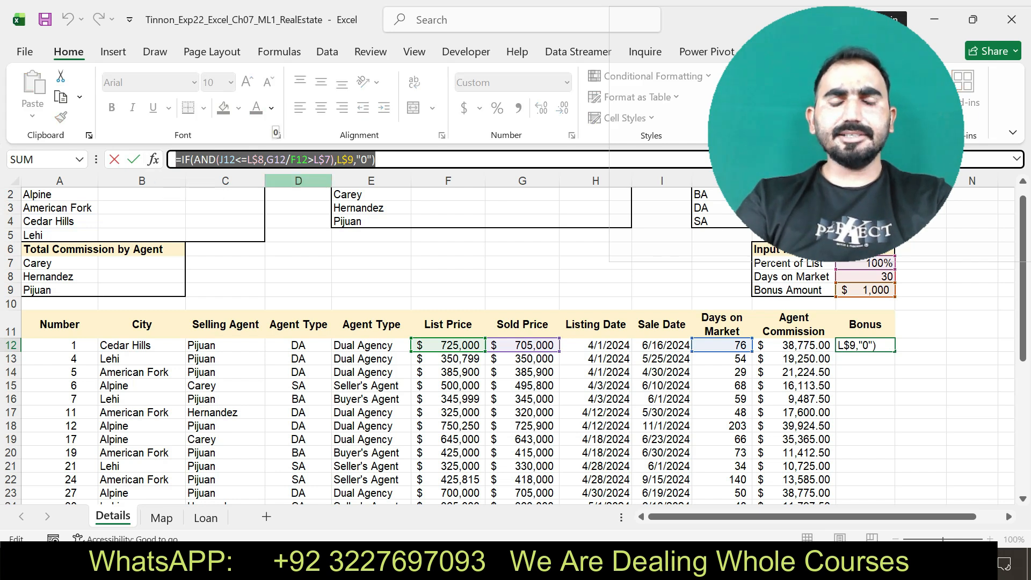
drag(376, 160, 175, 160)
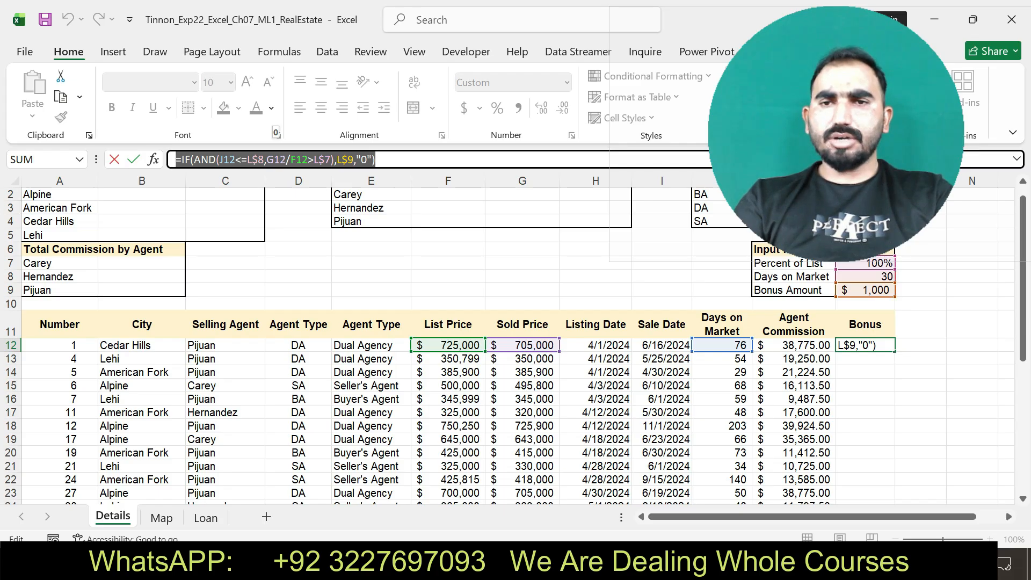
key(Return)
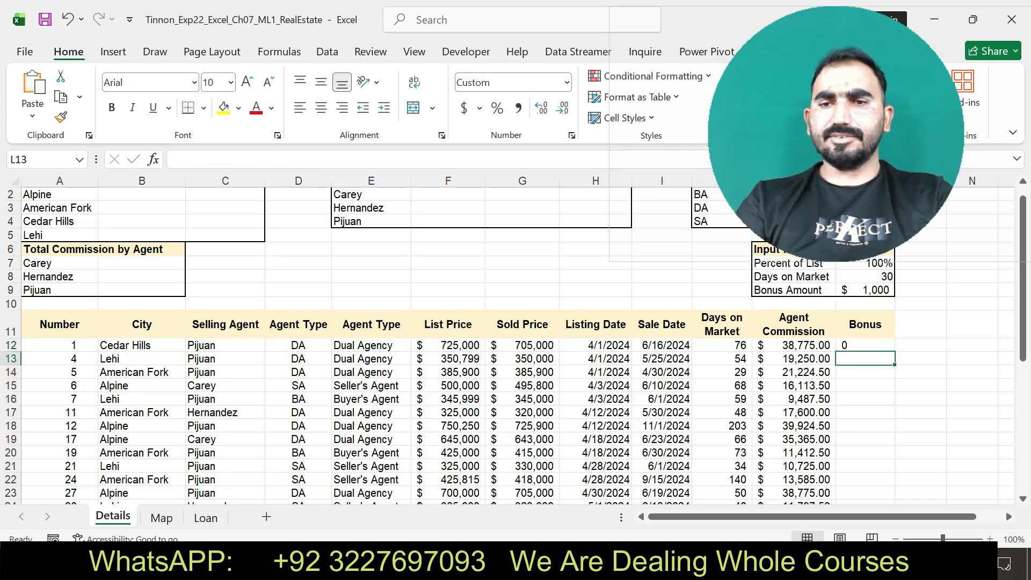
Step: Switch to the Word instructions and highlight step 5's final sentence about copying the function to L12:L39 in yellow
key(alt+Tab)
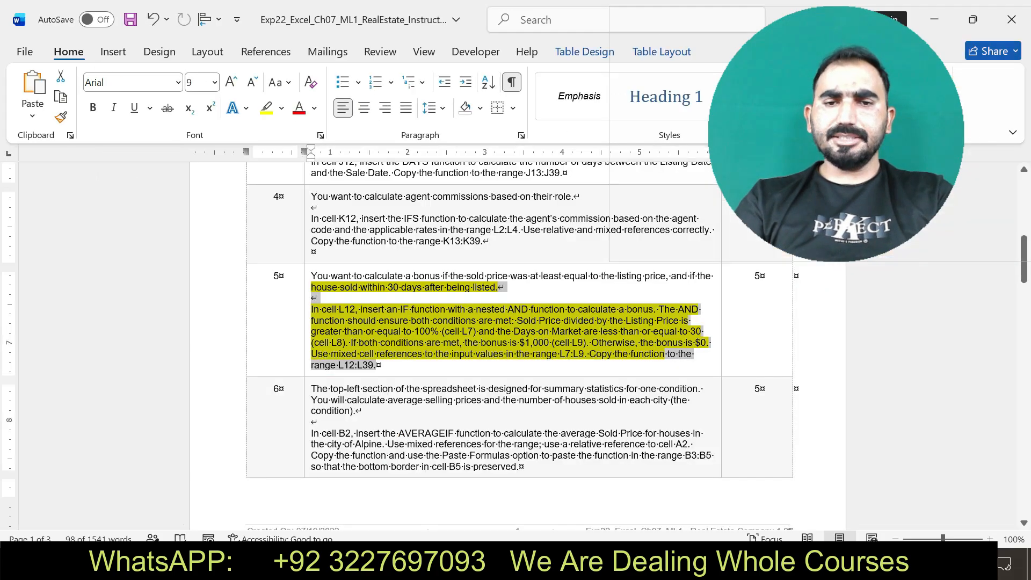
click(512, 342)
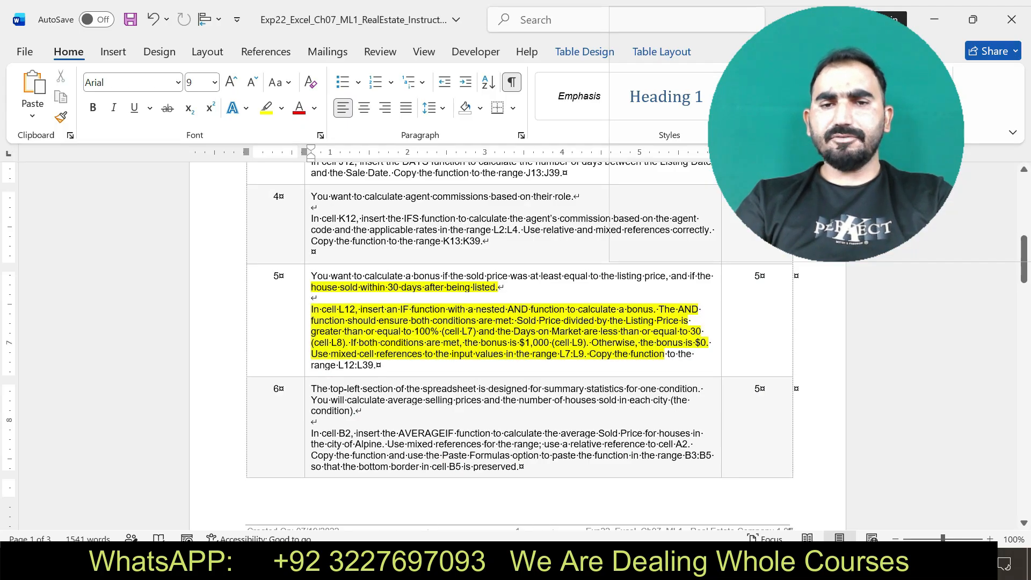
drag(379, 365, 586, 355)
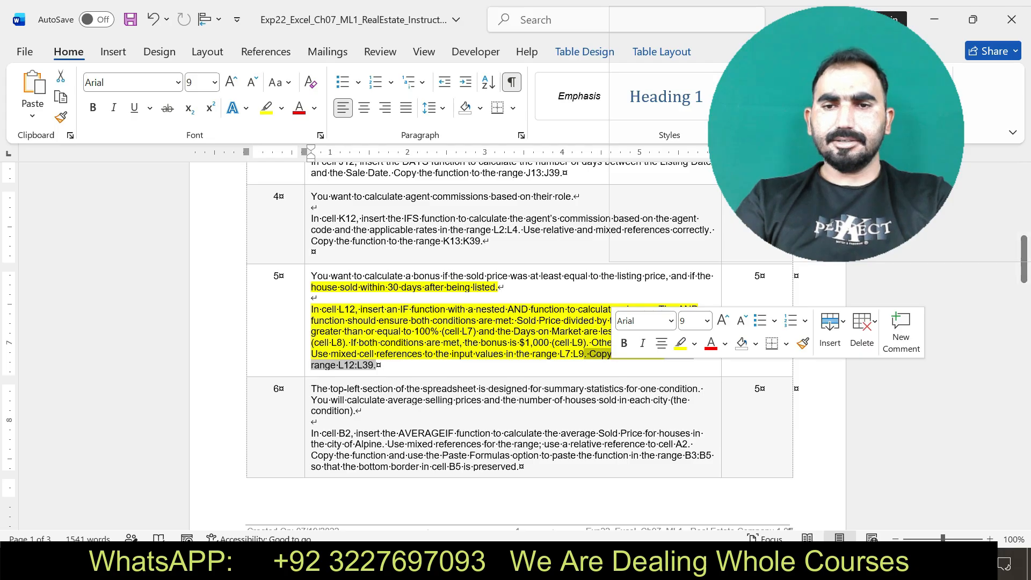
click(680, 342)
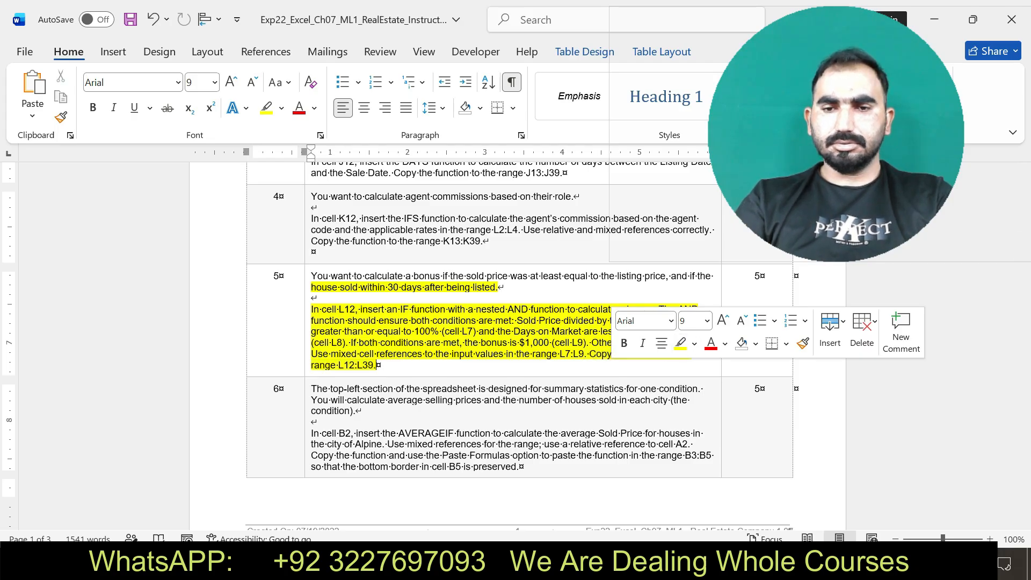
Step: Switch to the Excel workbook and copy the bonus formula from L12 down through L39
key(alt+Tab)
click(864, 345)
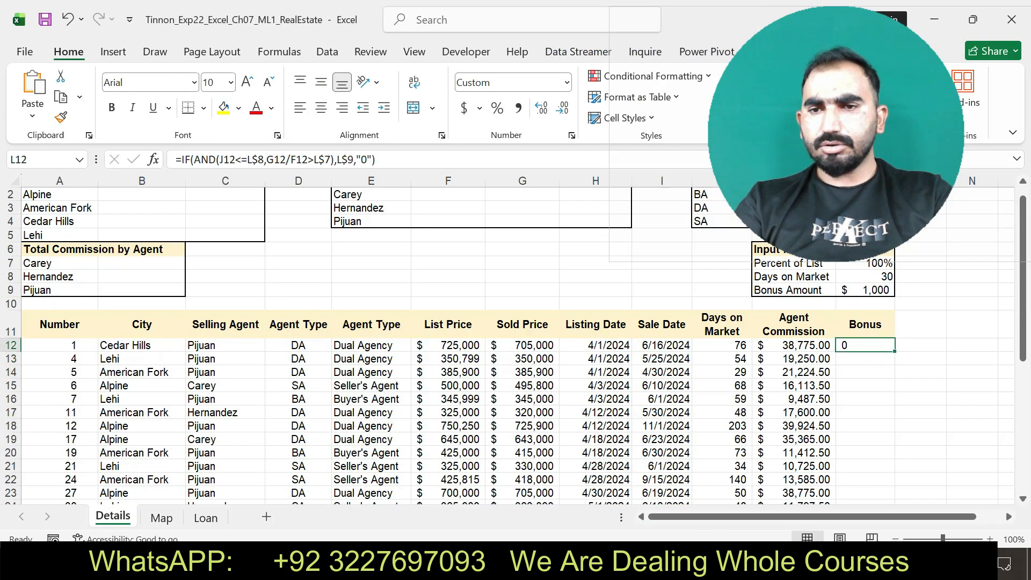
drag(895, 351, 881, 462)
drag(1023, 439, 1023, 325)
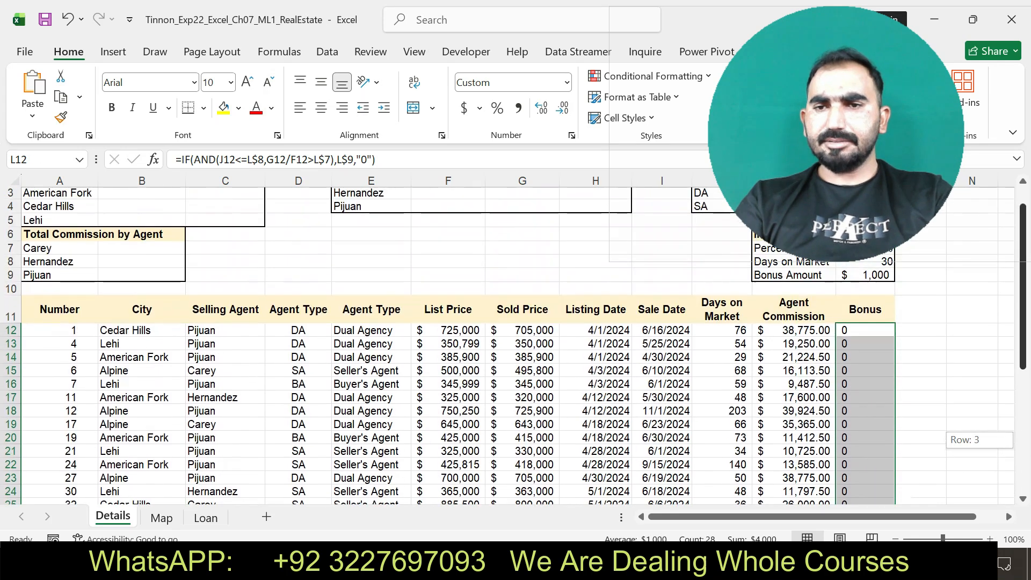
click(1004, 310)
Step: Switch to Word and remove step 5's text from "house sold within 30 days" through "Copy the function"
key(alt+Tab)
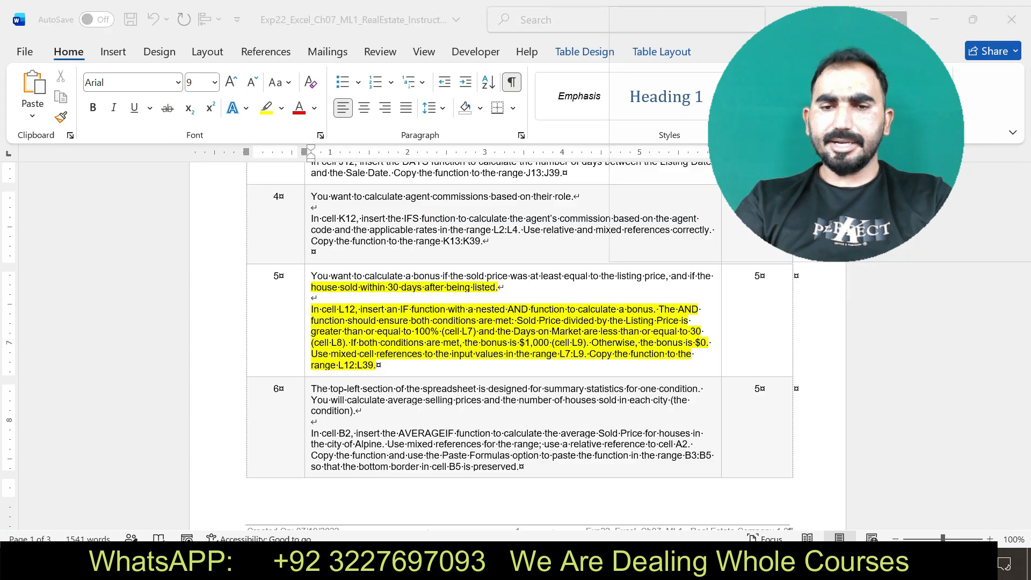
drag(585, 354, 377, 365)
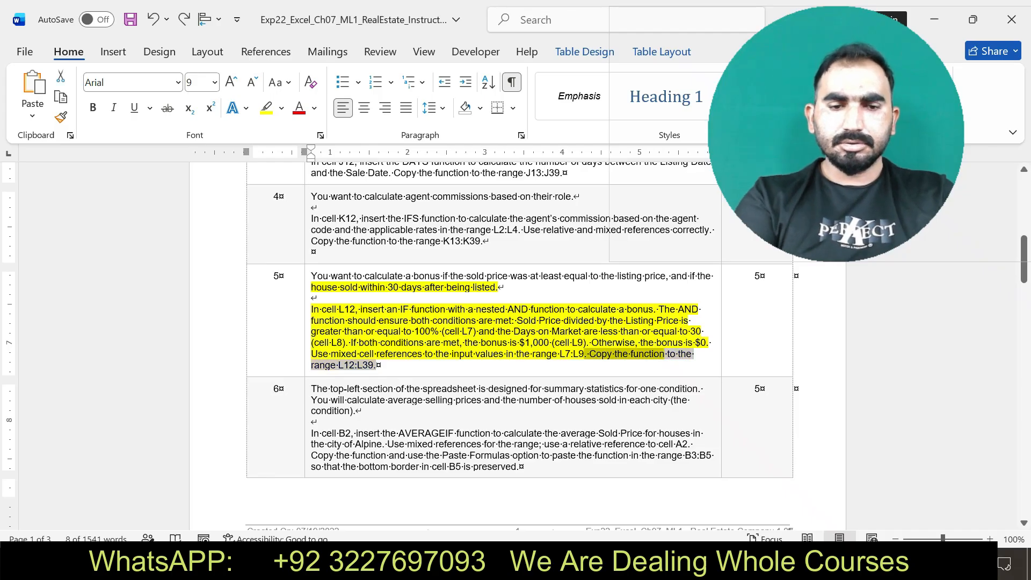
key(ctrl+y)
mouse_move(573, 567)
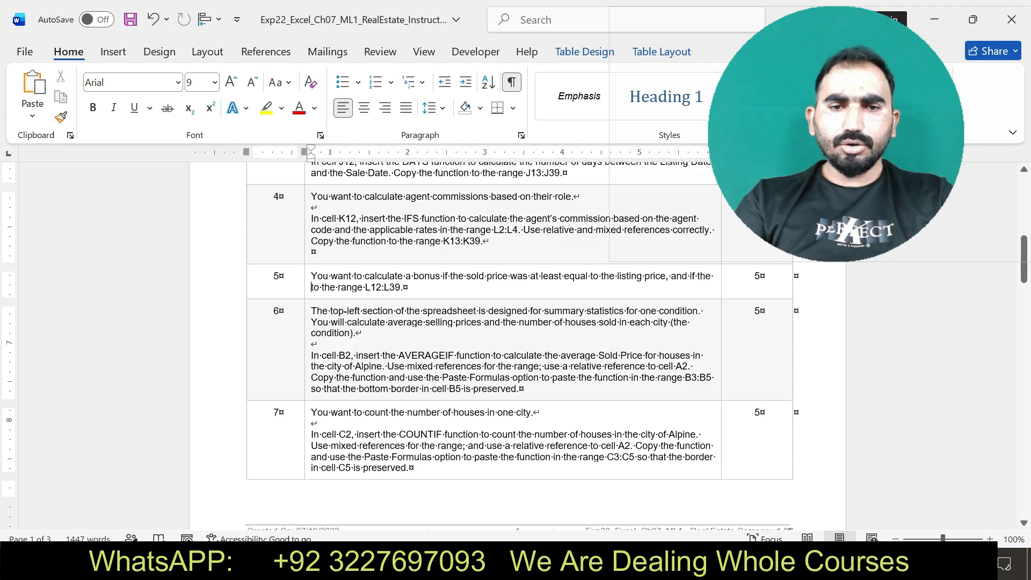
Step: Highlight the whole text of step 6, about the AVERAGEIF function in B2, in yellow
drag(311, 412, 487, 445)
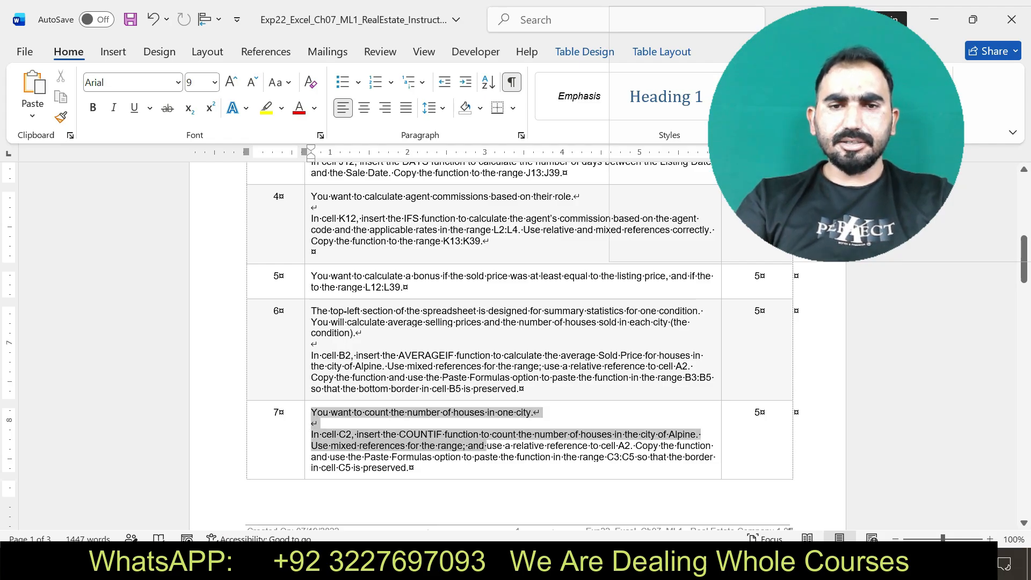
click(312, 344)
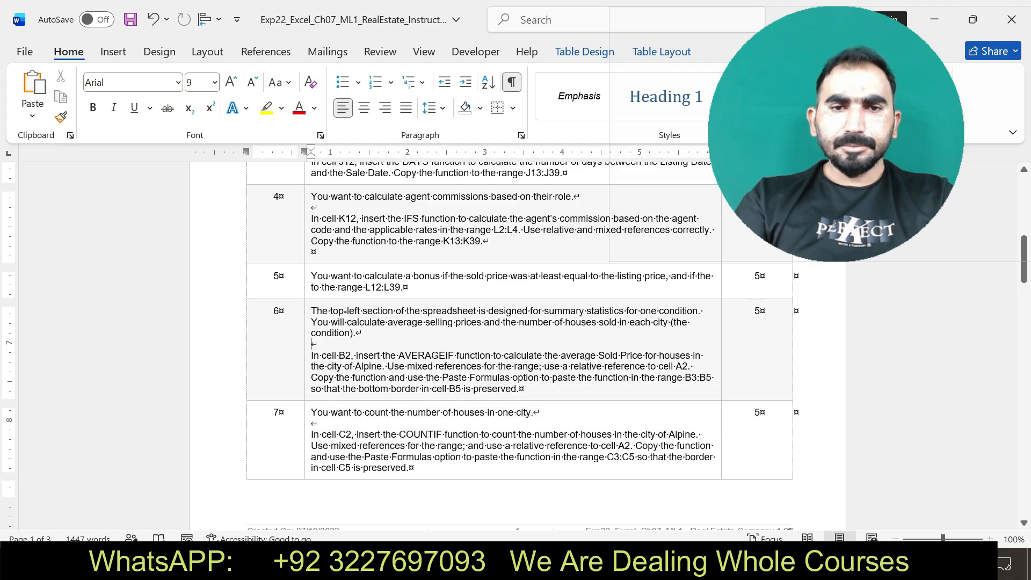
drag(311, 310, 520, 389)
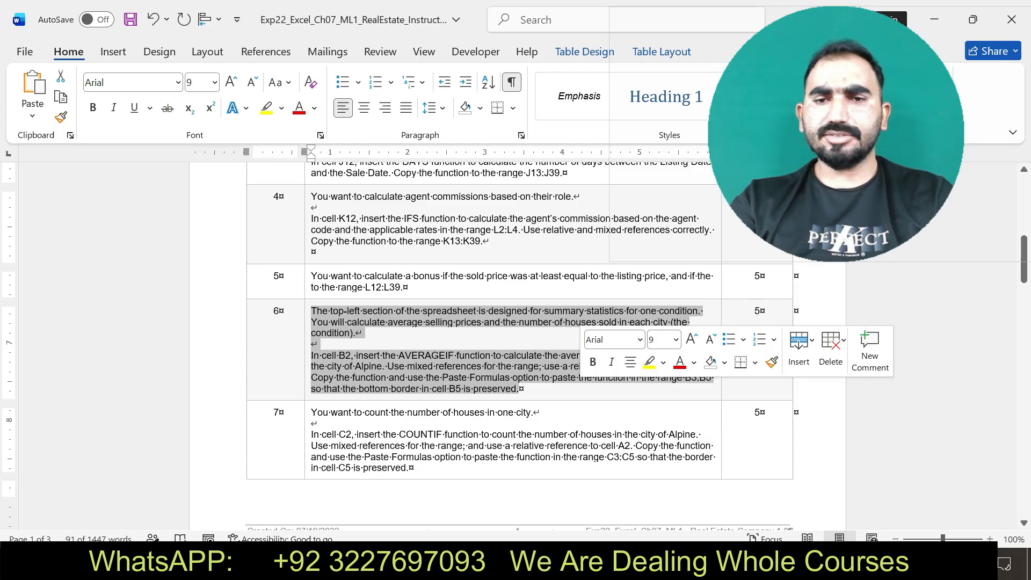
click(649, 362)
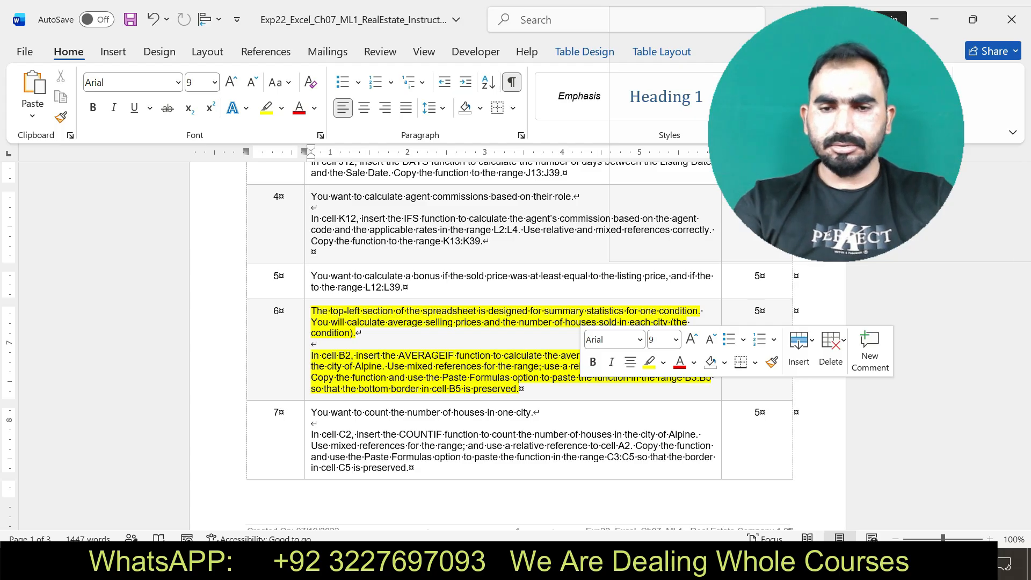
Step: Switch to the Excel workbook and start an AVERAGEIF function in cell B2 of the Details sheet
key(alt+Tab)
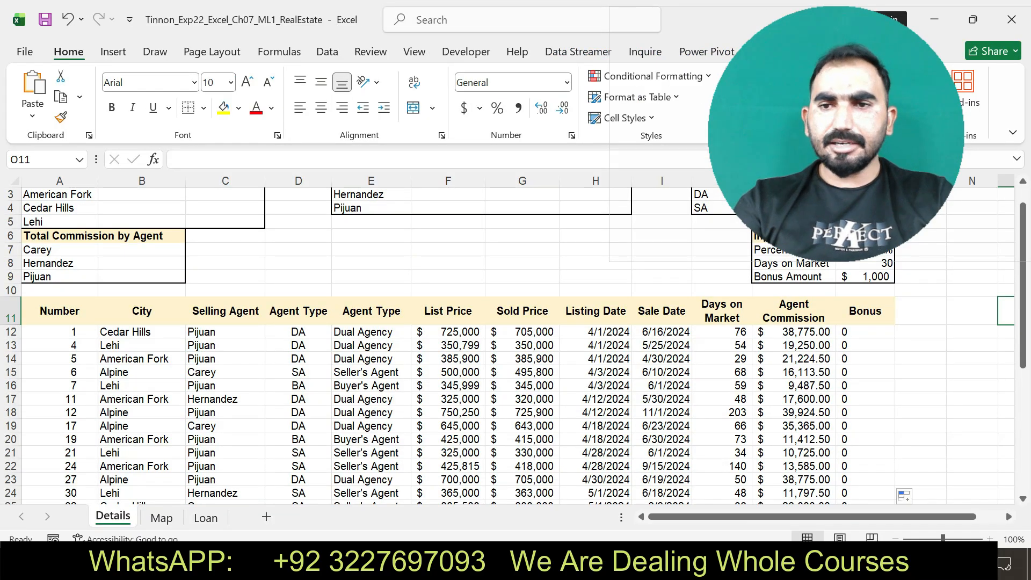
scroll(376, 344, up, 1)
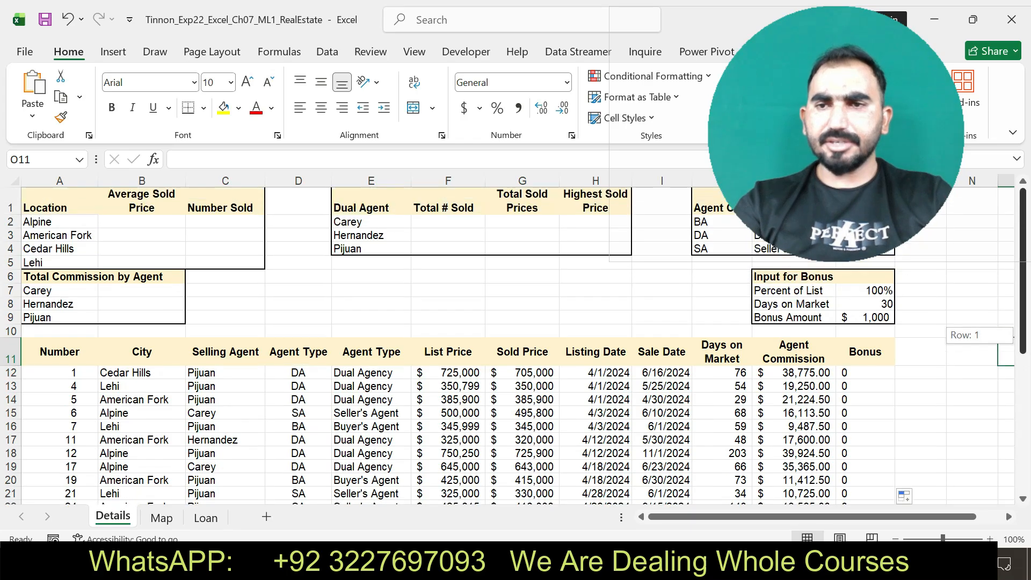
click(142, 221)
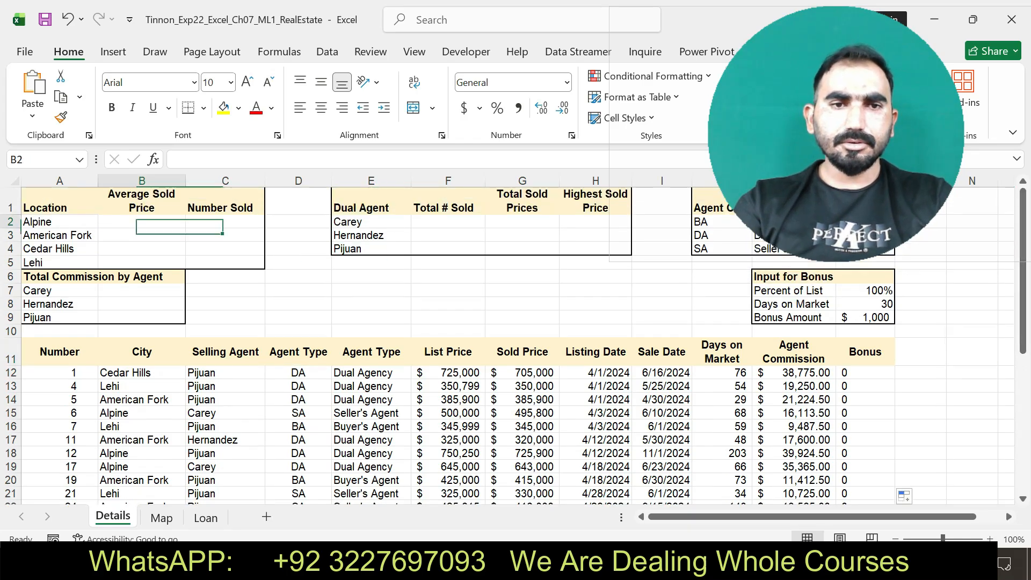
text(=AV)
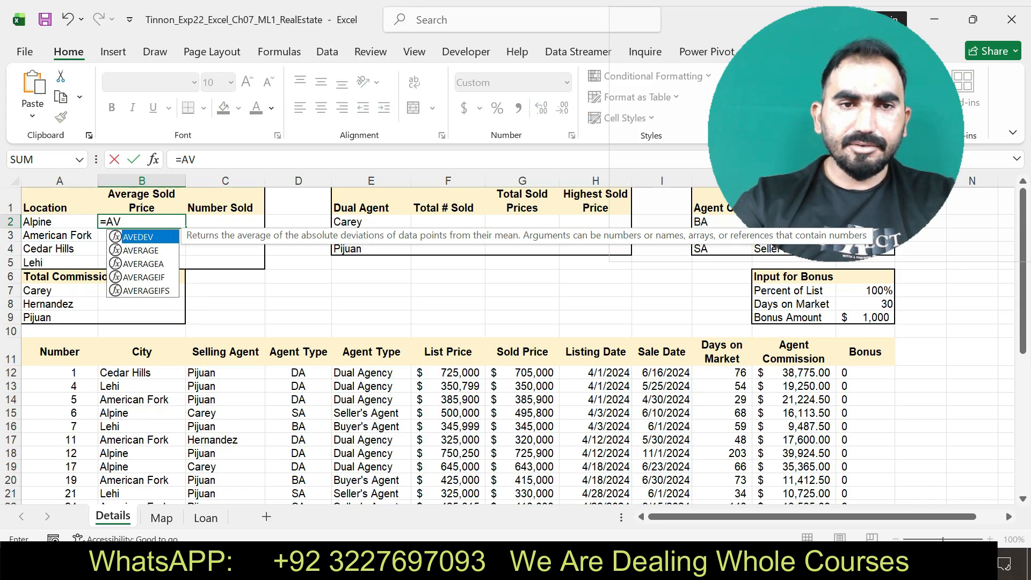
key(Down)
key(Down)
key(Down)
key(Tab)
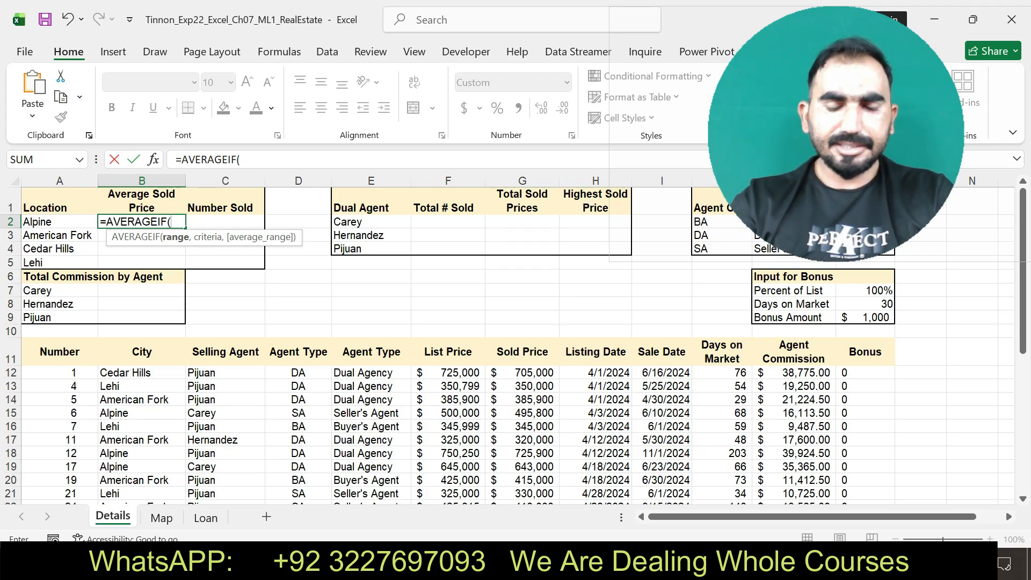
Step: Complete B2's AVERAGEIF function with range B$12:B$39, criteria A2 and average range G$12:G$39
text(B)
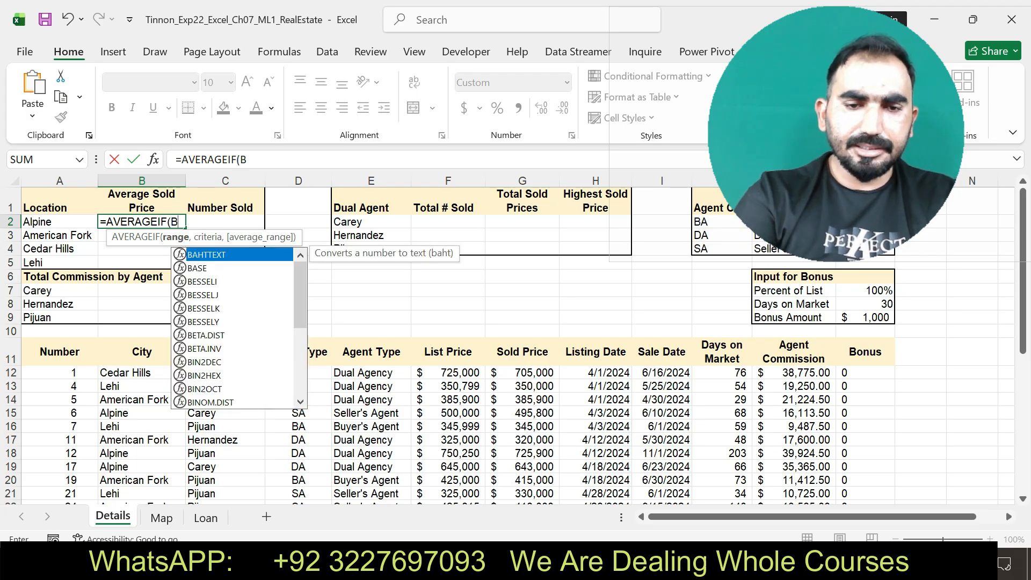
text($12)
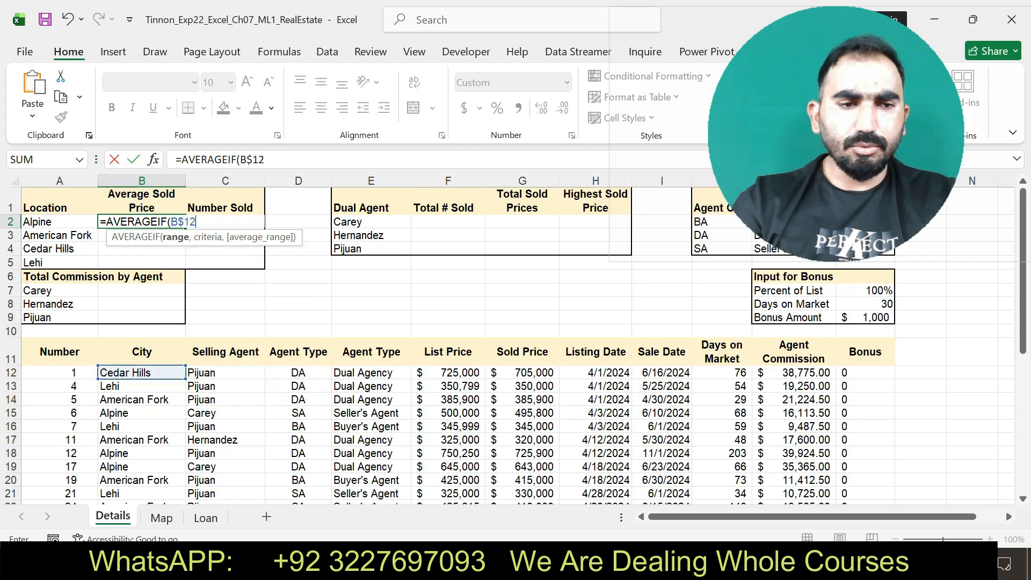
text(:)
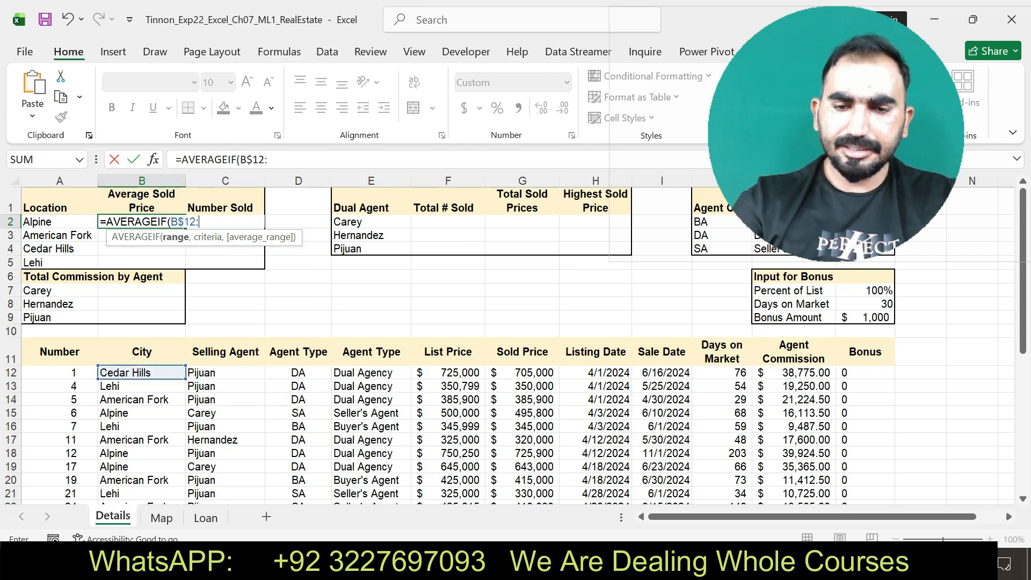
text(B$39)
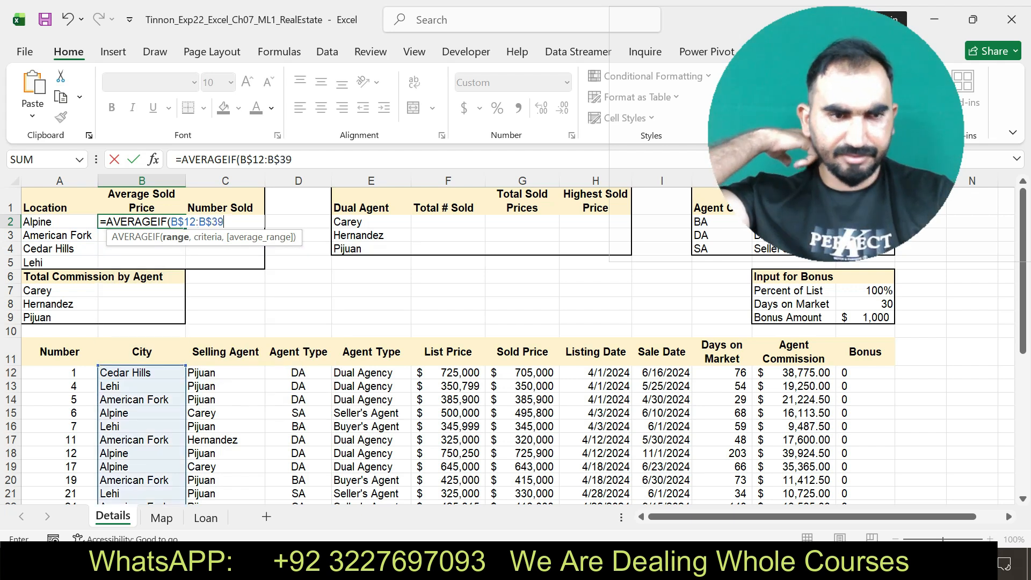
text(,)
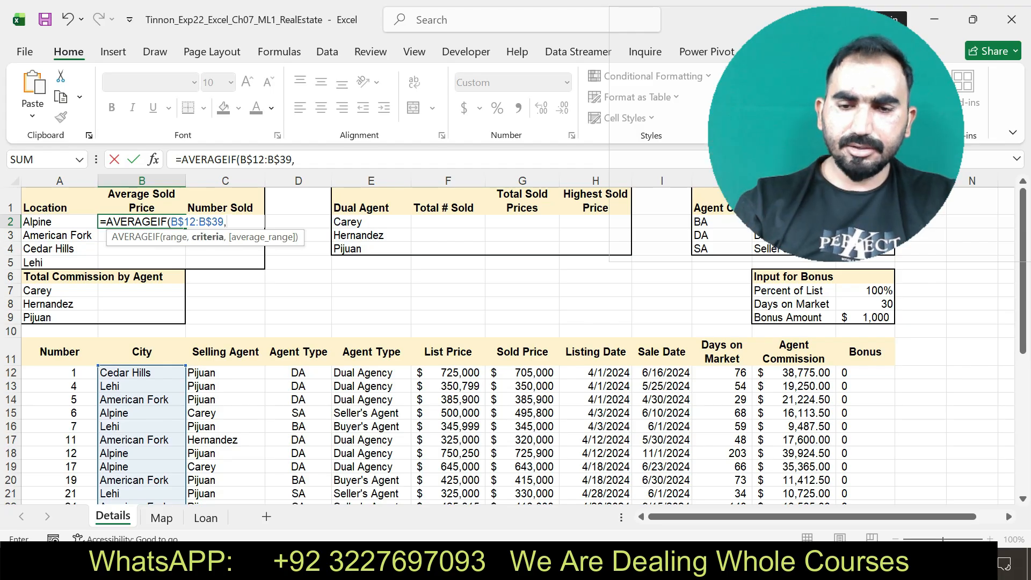
text(A2)
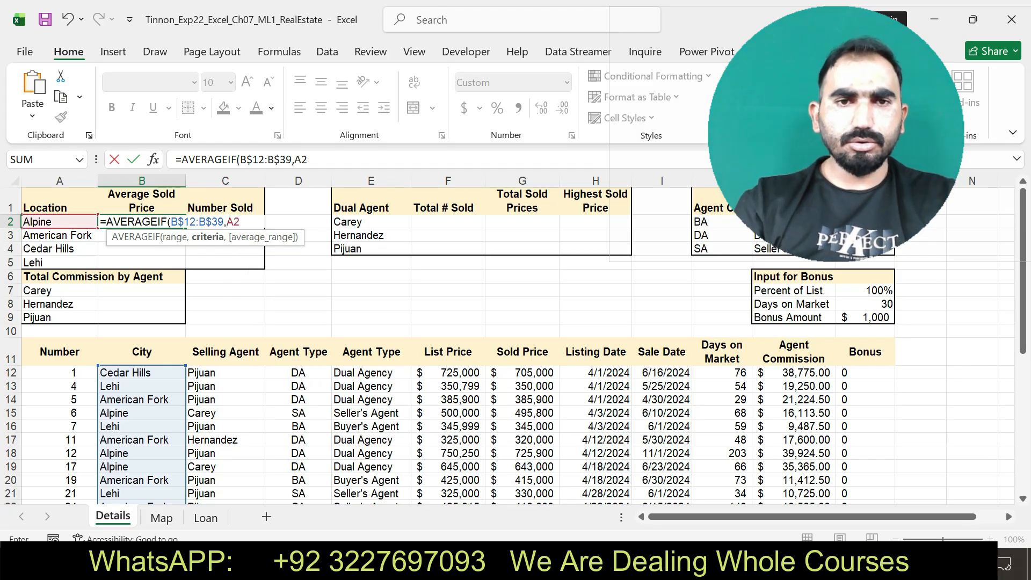
text(,G$)
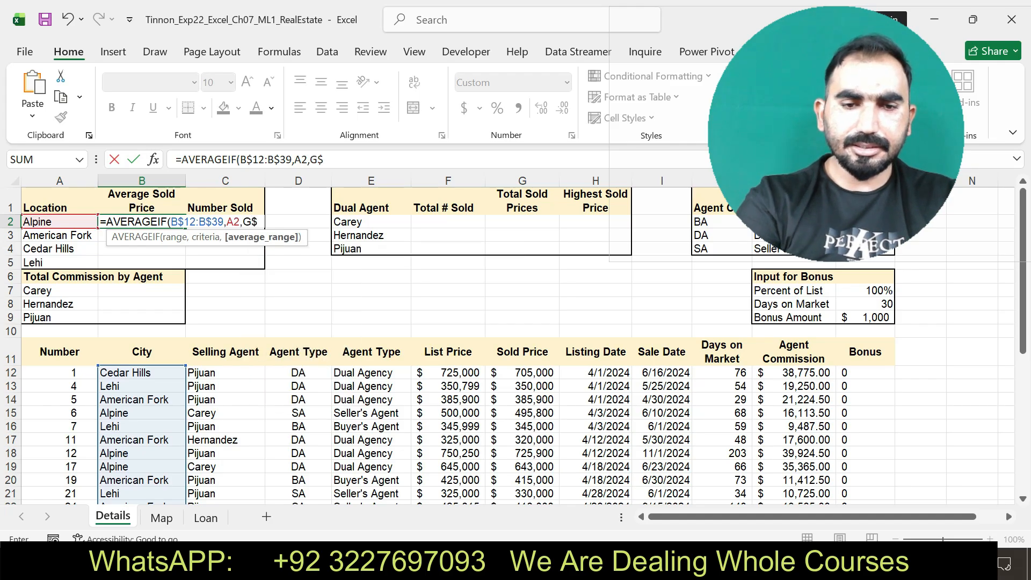
text(12)
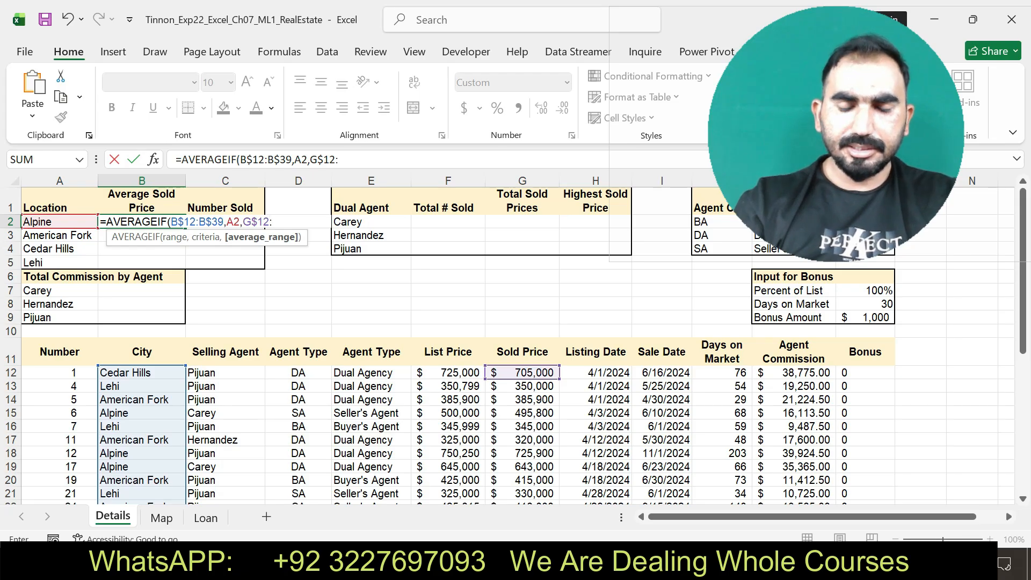
text(:G)
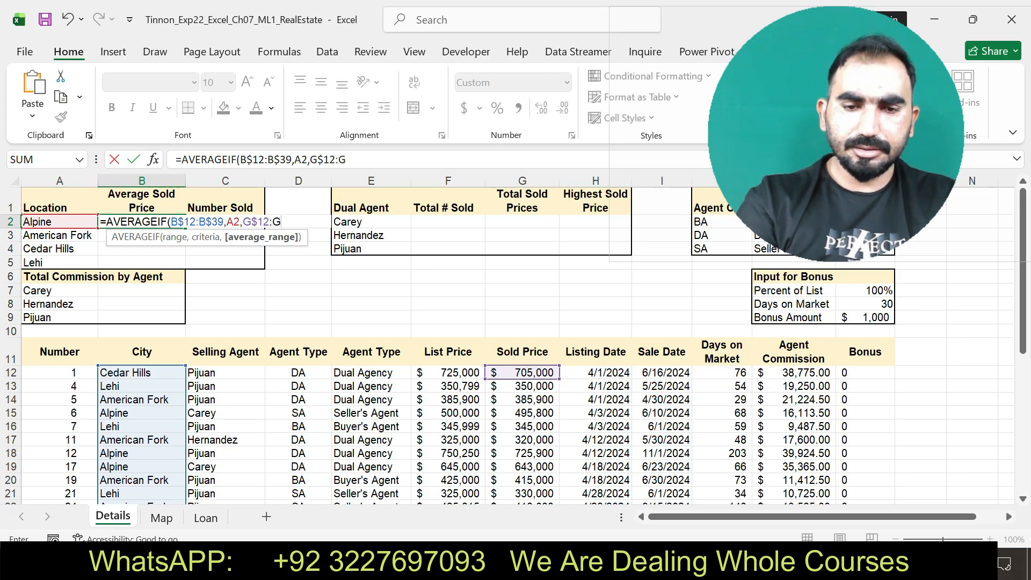
text($3)
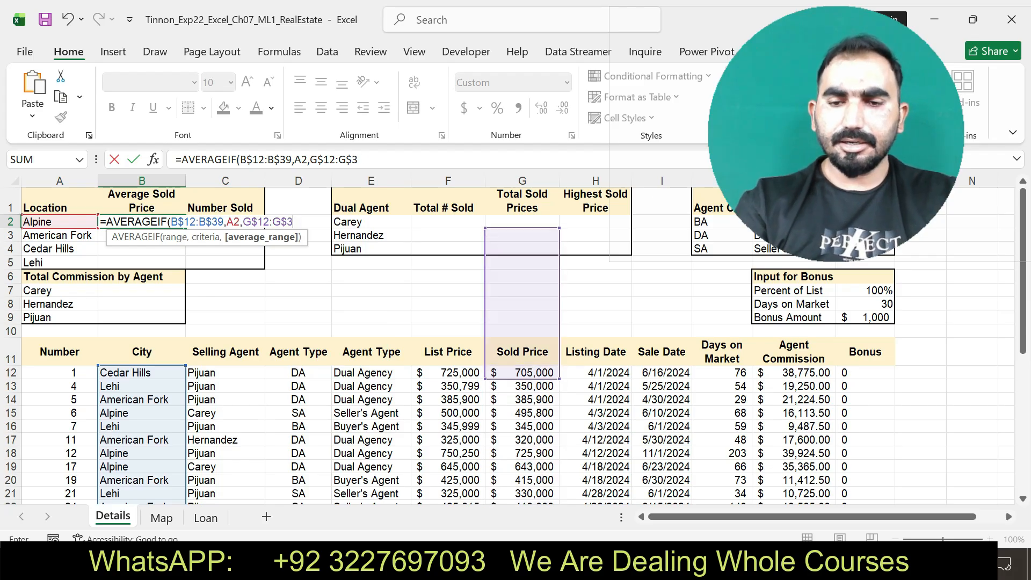
text(9))
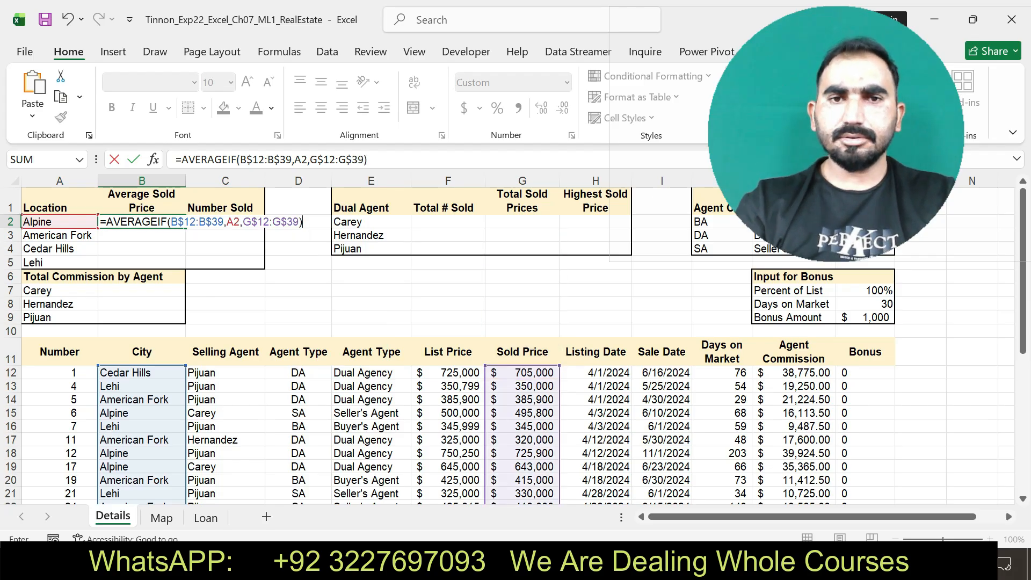
key(Return)
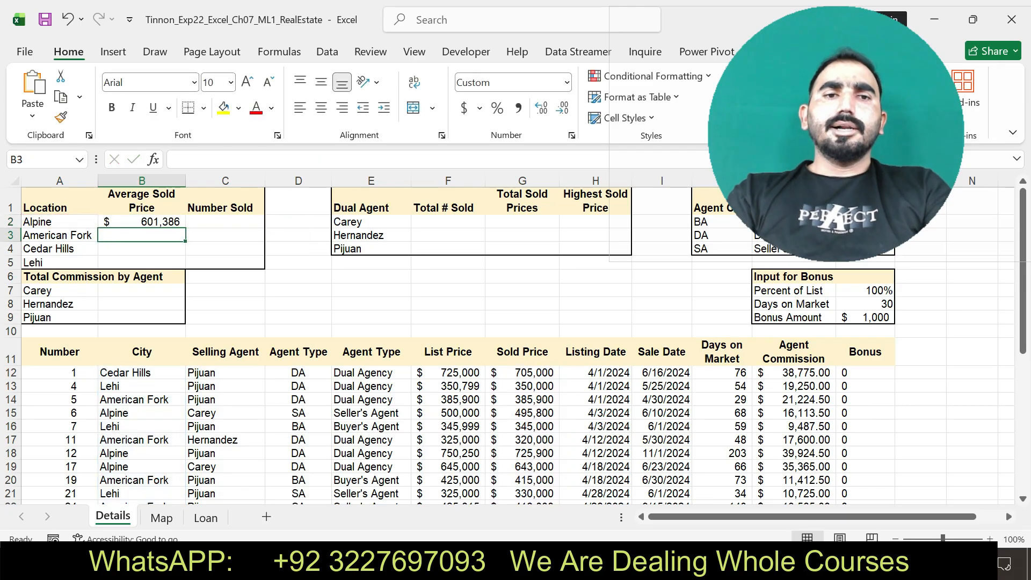
Step: Review the complete AVERAGEIF formula in cell B2 without changing it
click(142, 222)
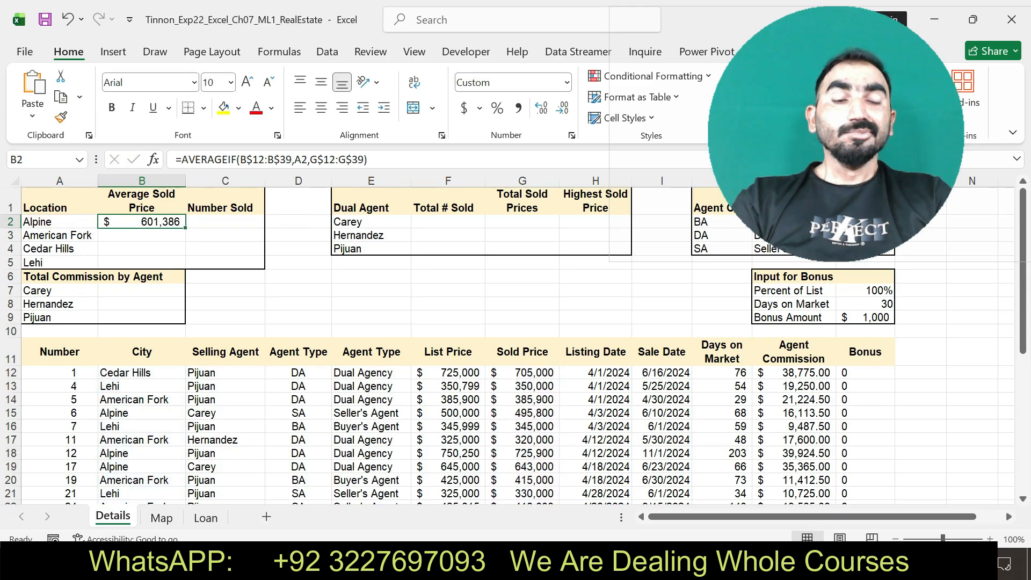
key(F2)
key(ctrl+shift+Left)
key(ctrl+shift+Left)
key(ctrl+shift+Left)
key(ctrl+shift+Left)
key(ctrl+shift+Left)
key(ctrl+shift+Left)
key(ctrl+shift+Left)
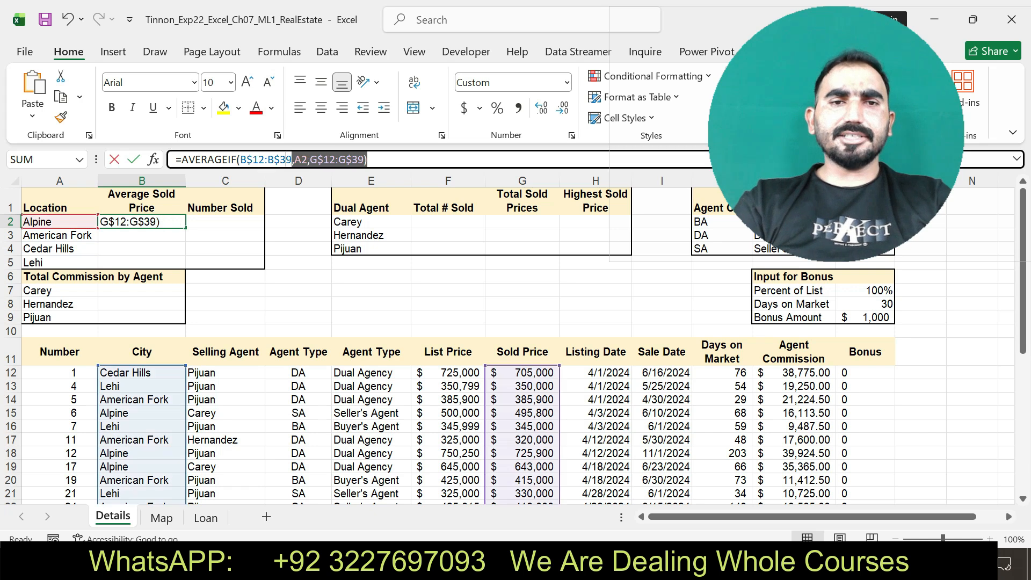
drag(181, 159, 171, 160)
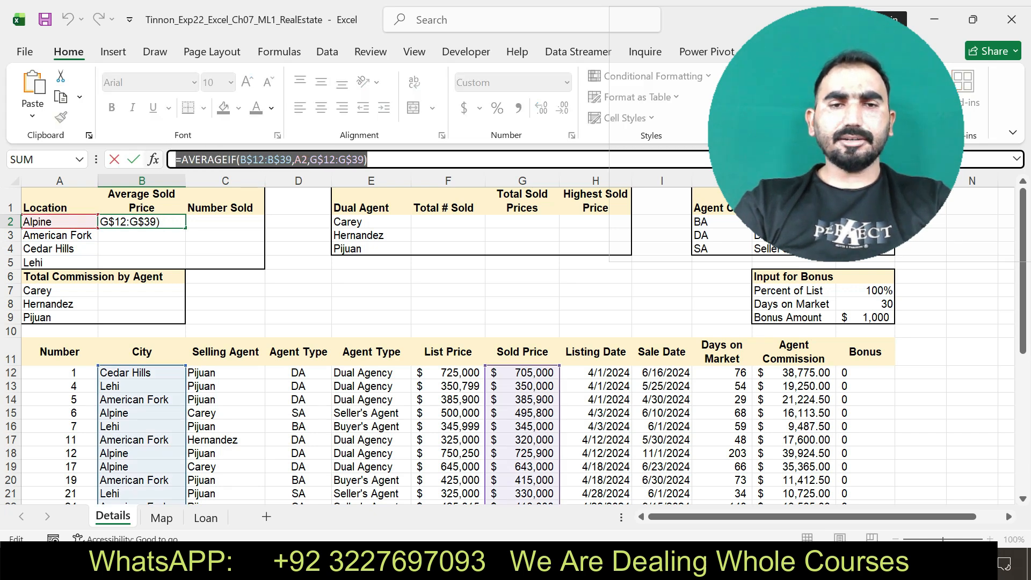
click(397, 159)
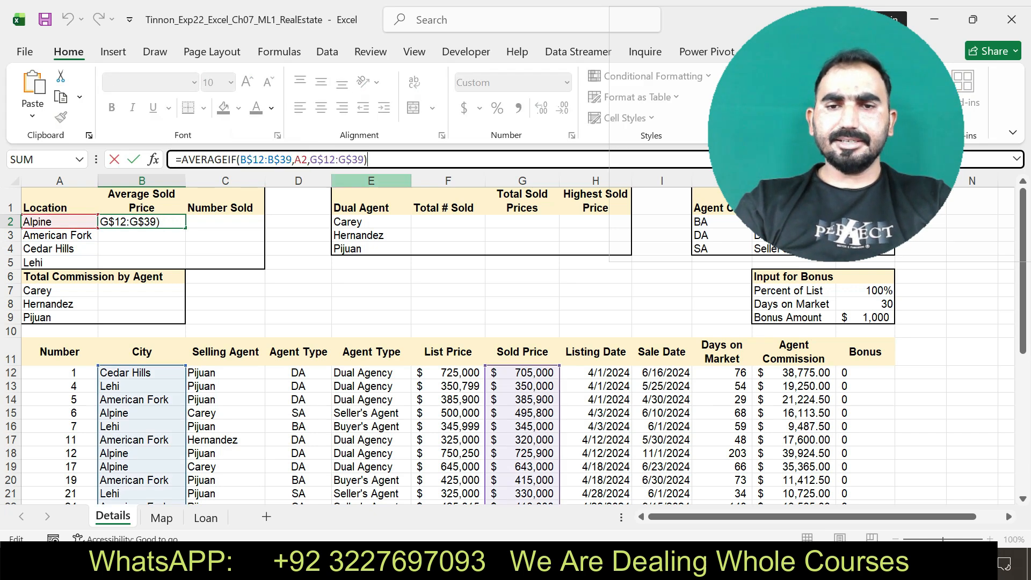
key(Return)
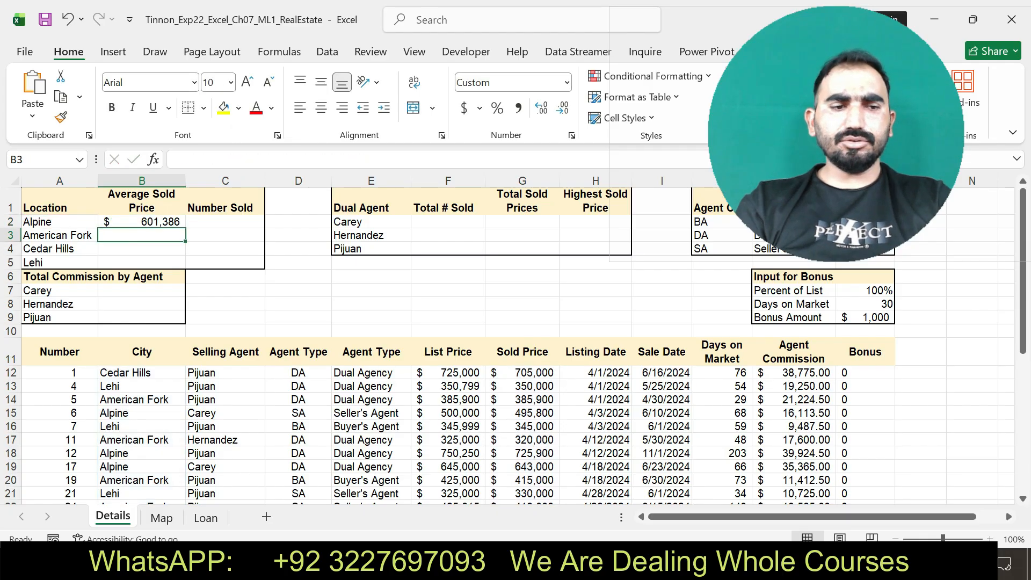
Step: Switch to Word, undo step 6's full highlight, and highlight only "Paste Formulas option" through "B5 is preserved." in yellow
key(alt+Tab)
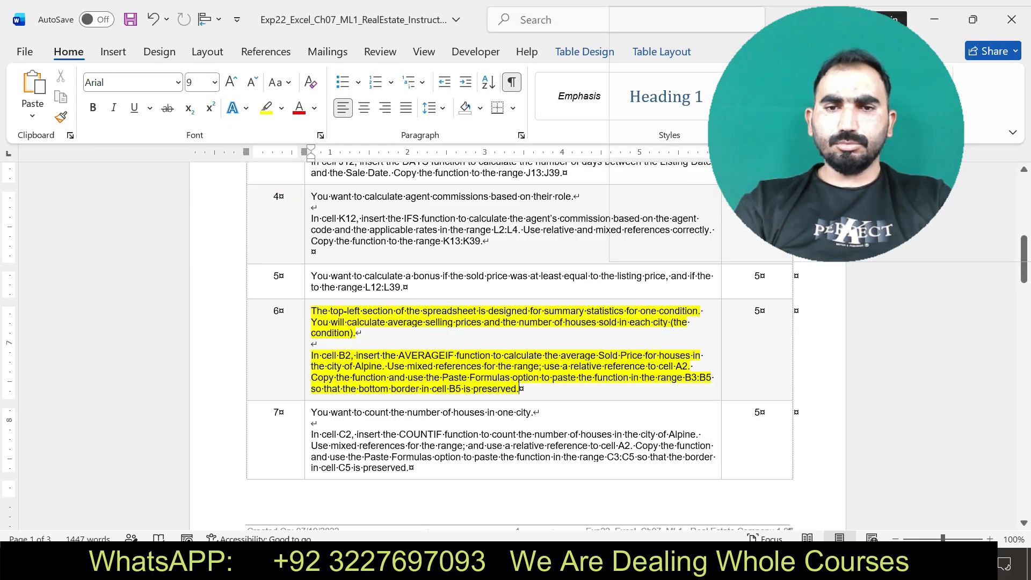
key(ctrl+z)
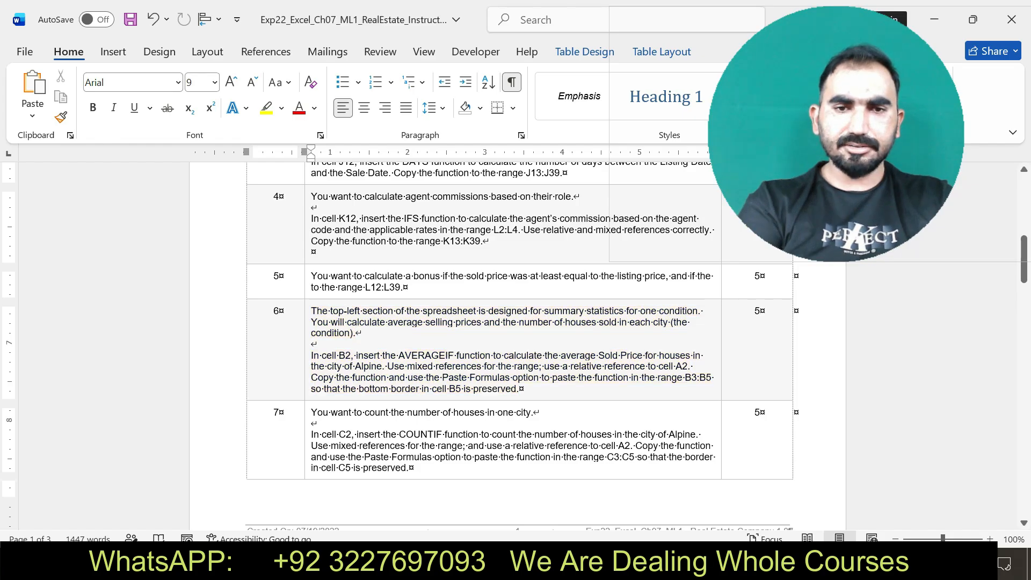
drag(311, 412, 466, 446)
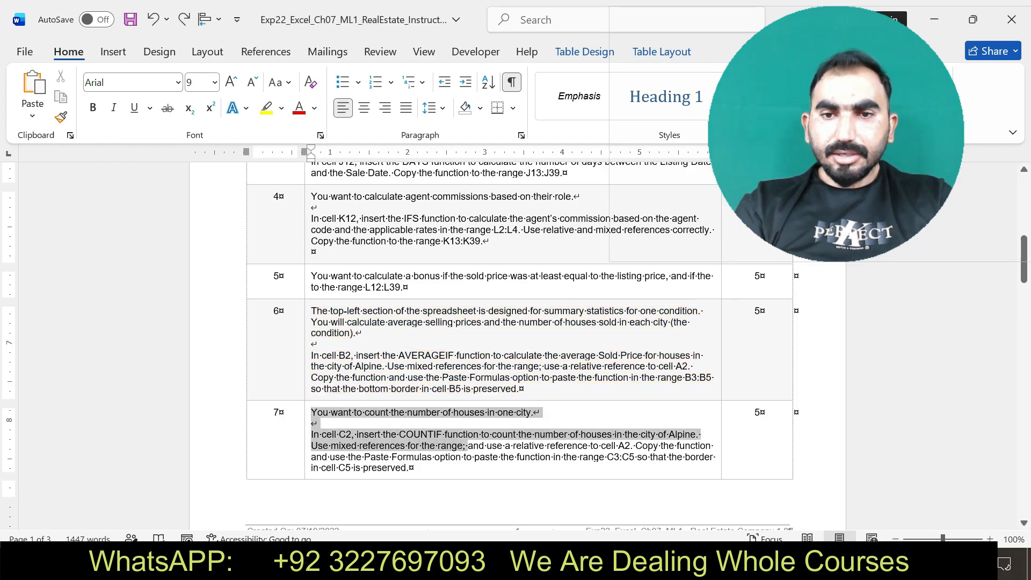
click(390, 355)
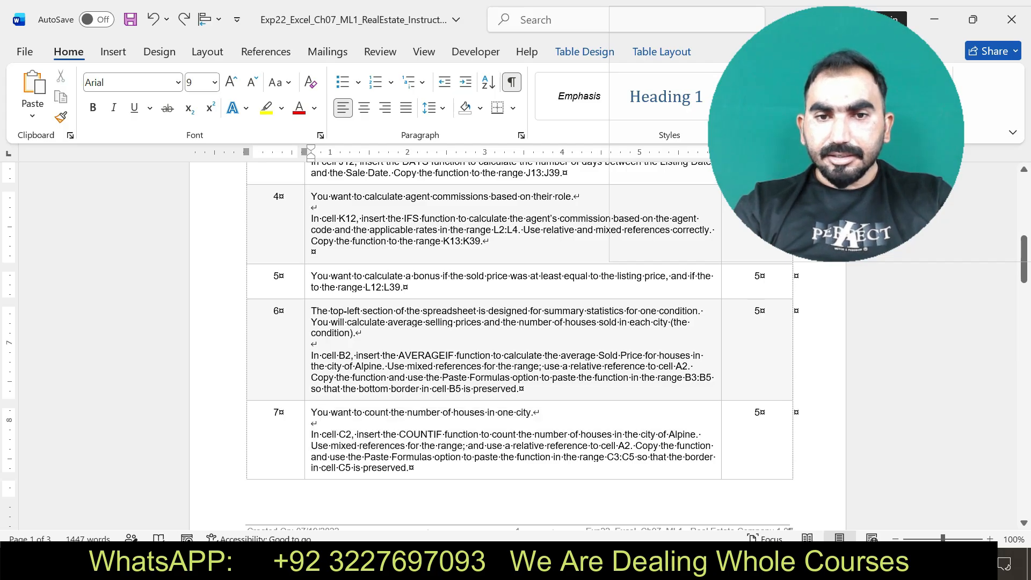
drag(442, 377, 519, 388)
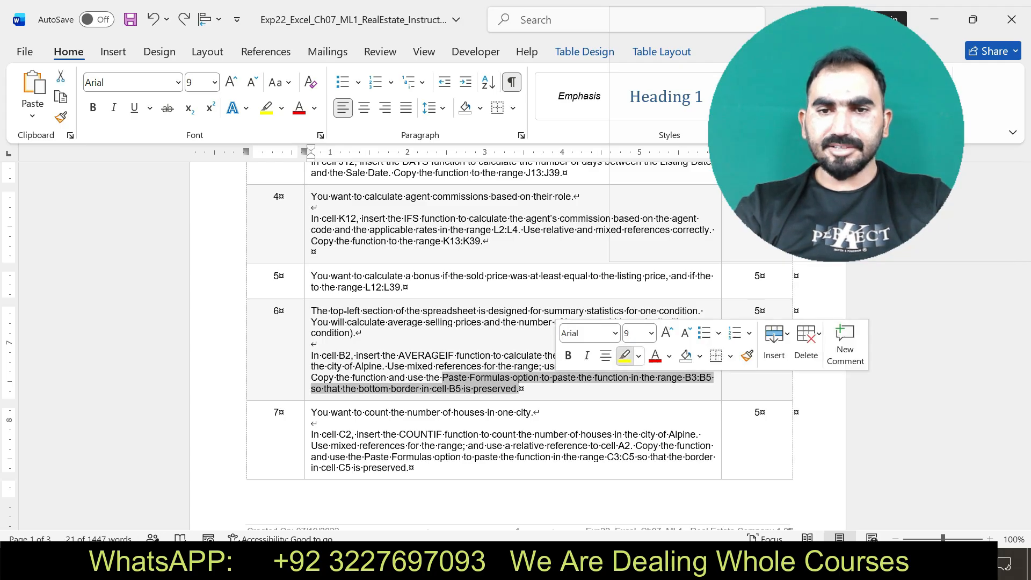
click(625, 355)
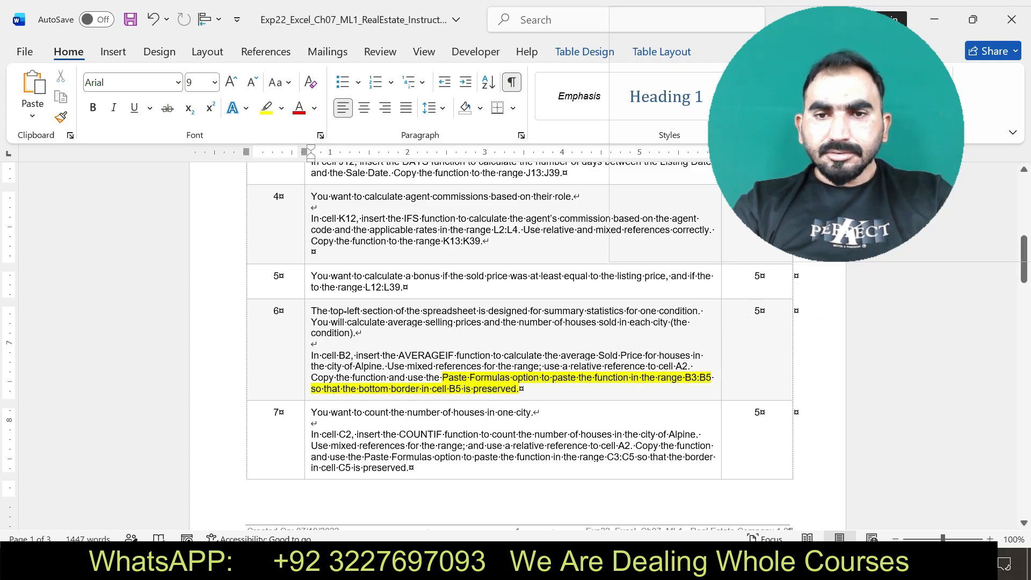
drag(311, 377, 519, 389)
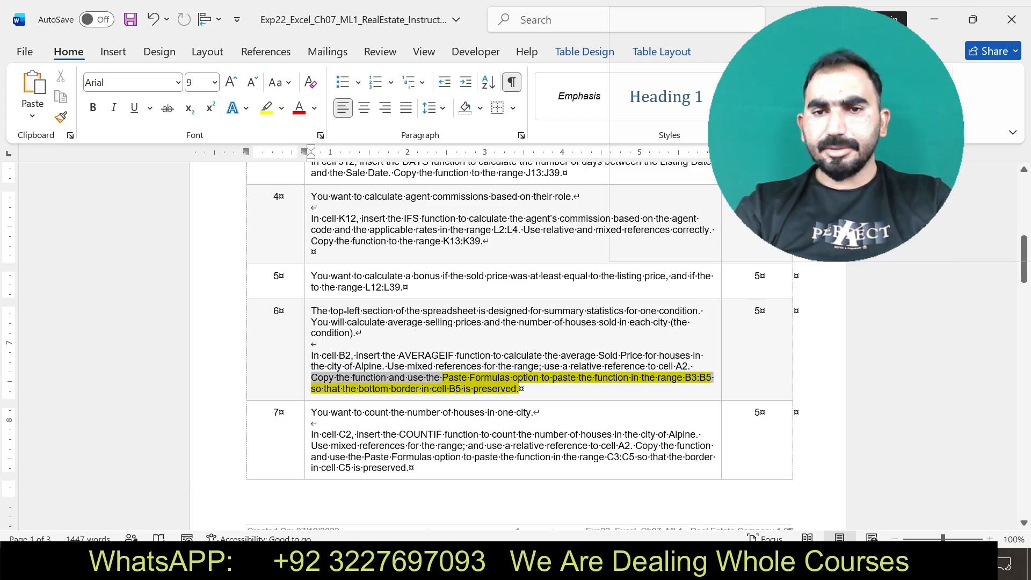
Step: Switch to the Excel workbook, copy the AVERAGEIF function in B2, and select B3:B5 as the destination
key(alt+Tab)
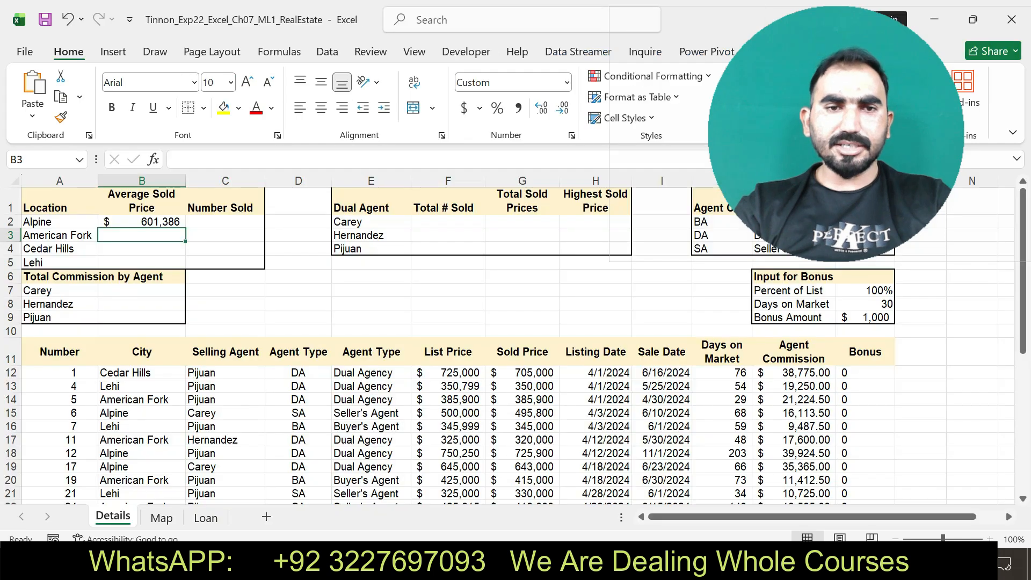
click(142, 221)
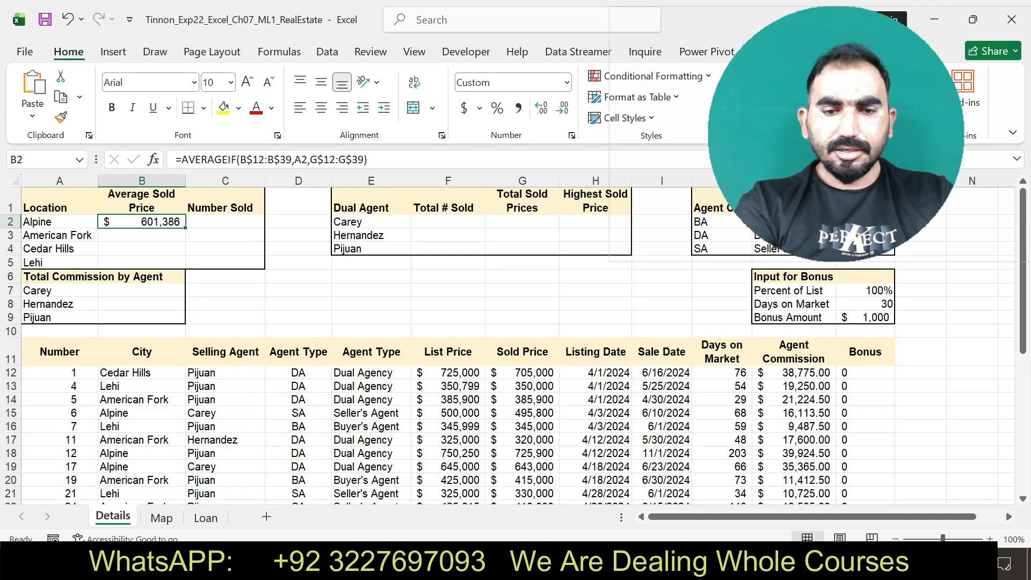
key(ctrl+c)
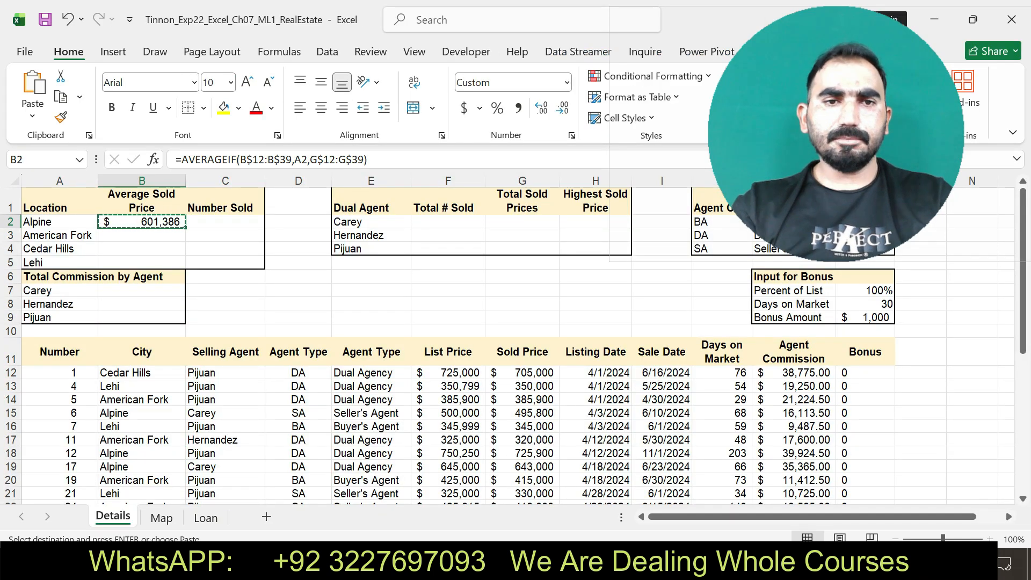
drag(142, 235, 142, 262)
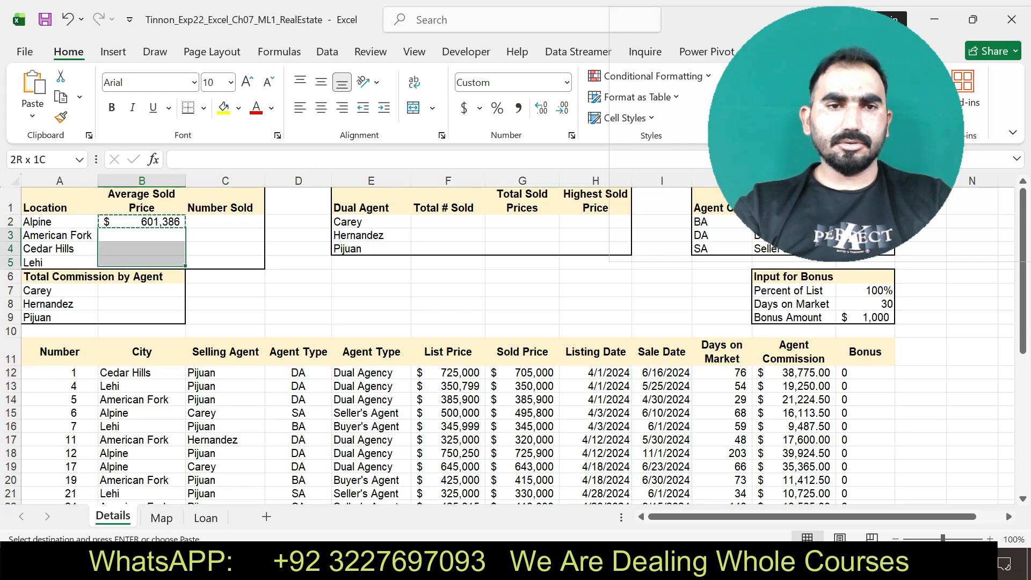
Step: Try the Paste Values options for inserting the copied B2 average into B3:B5
click(32, 115)
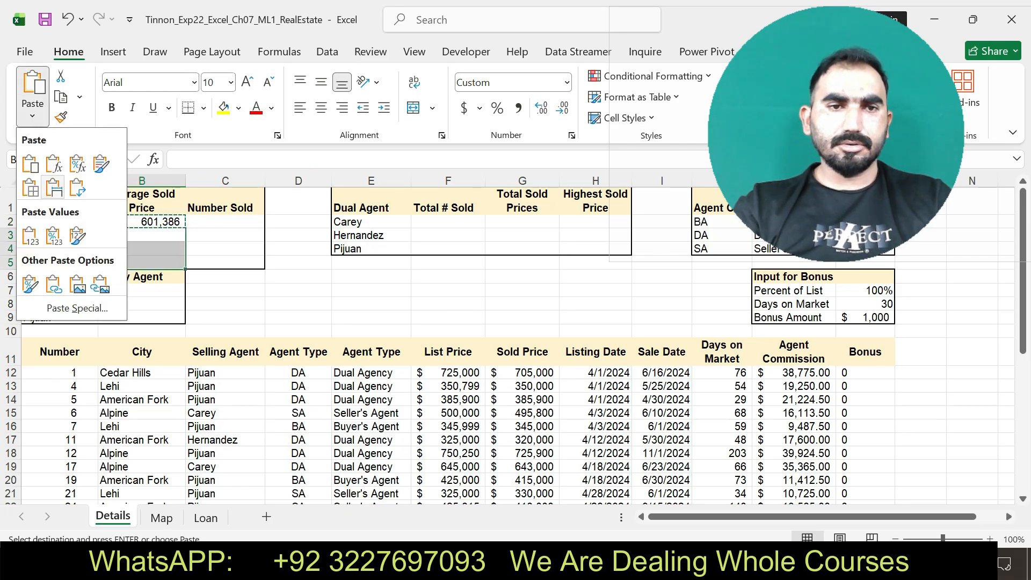
click(76, 235)
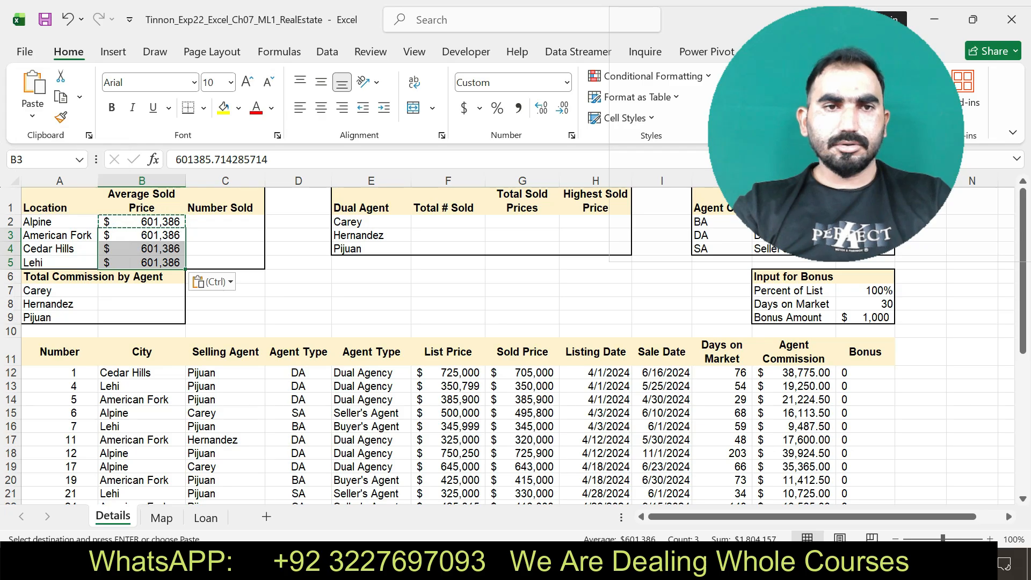
click(32, 115)
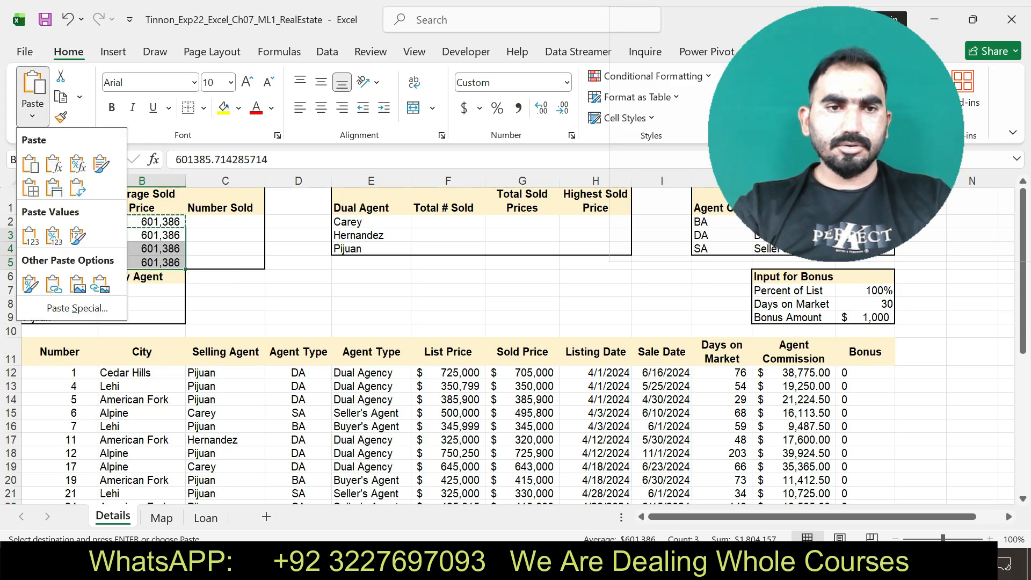
click(53, 235)
click(32, 115)
click(30, 235)
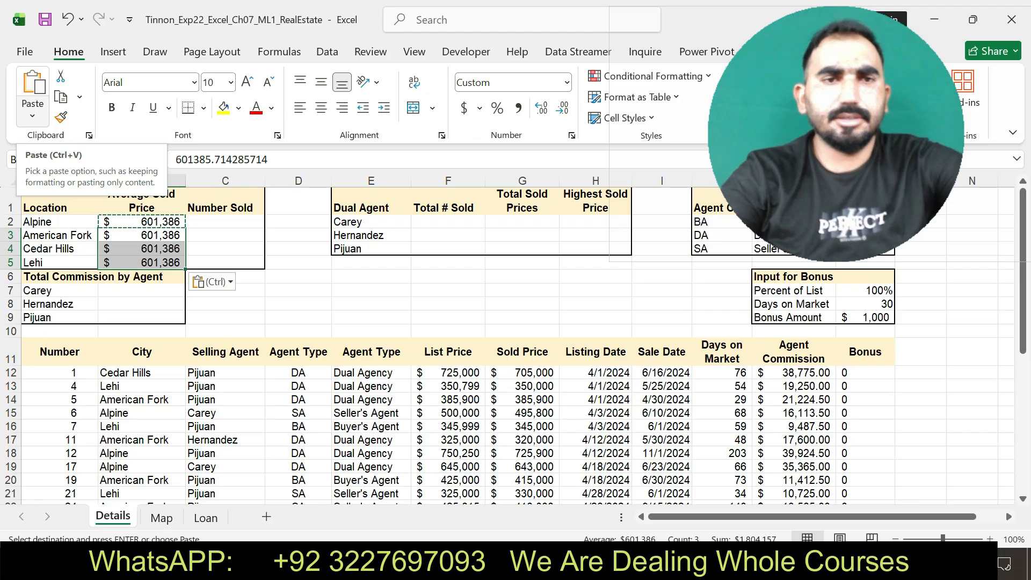
Step: Paste the copied AVERAGEIF function into B3:B5 with the standard Paste option and end copy mode
click(32, 115)
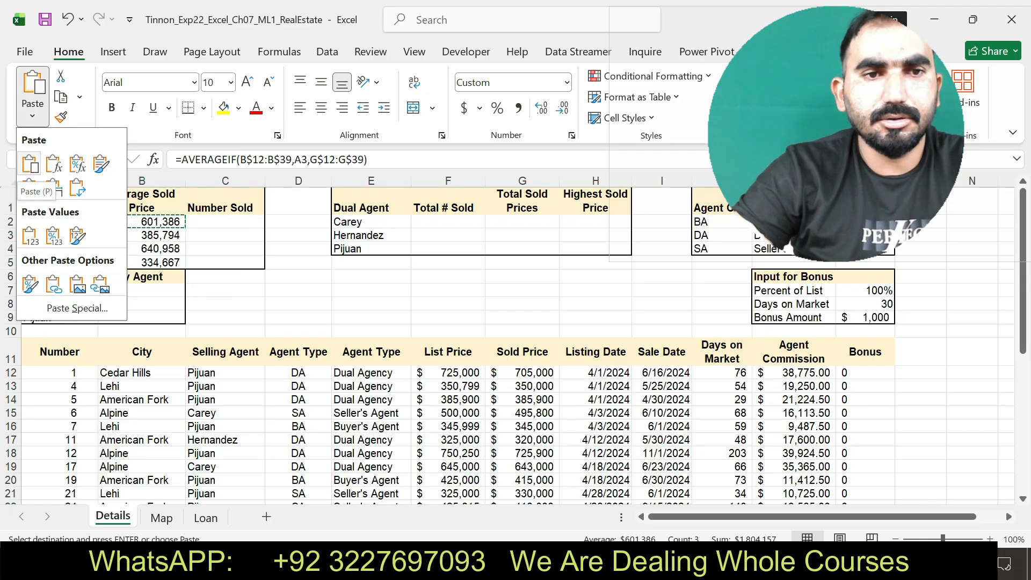
click(30, 164)
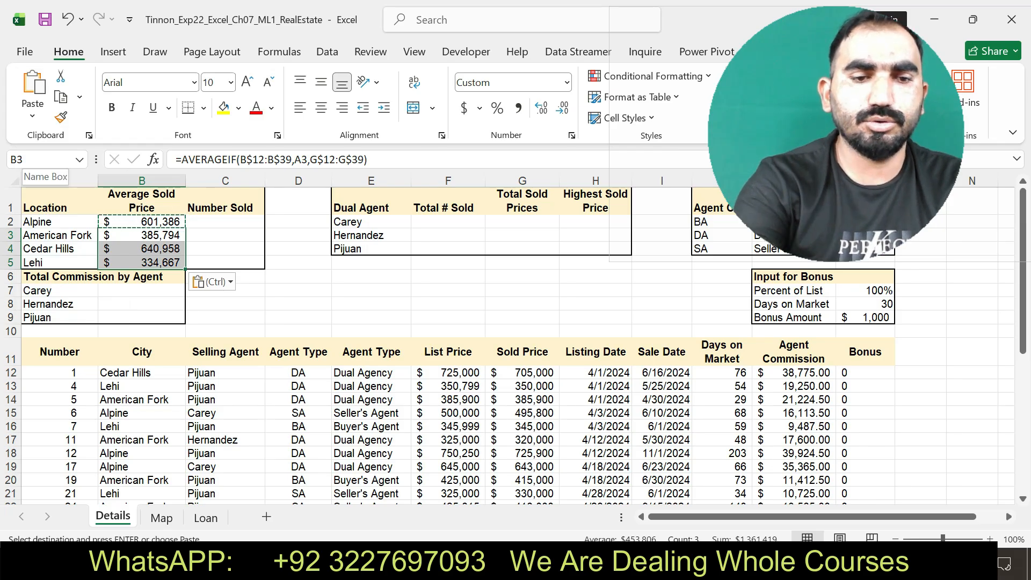
key(Escape)
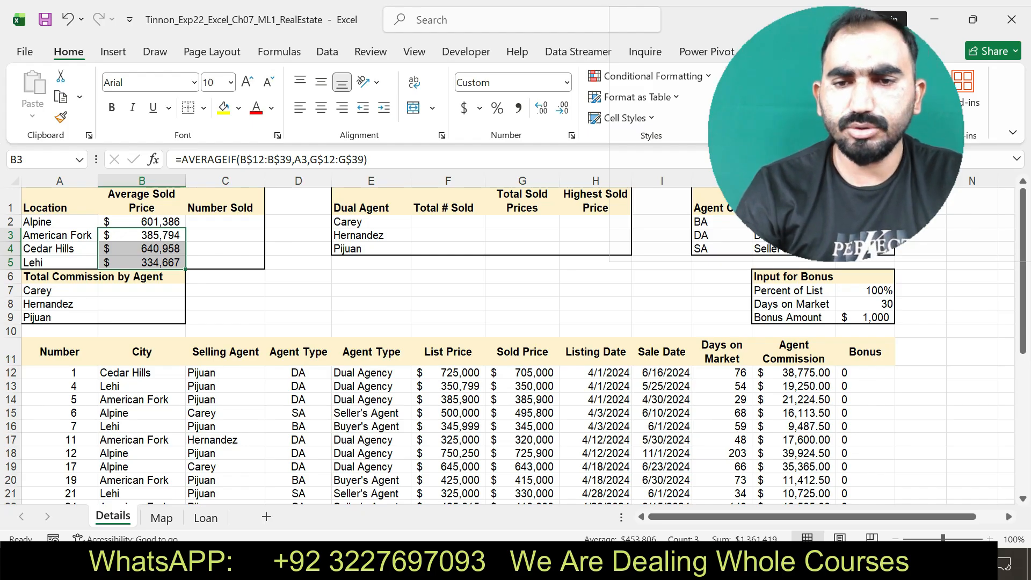
Step: Switch to the Word instructions, undo step 6's partial highlight, and highlight all of step 7's instruction text in yellow
key(alt+Tab)
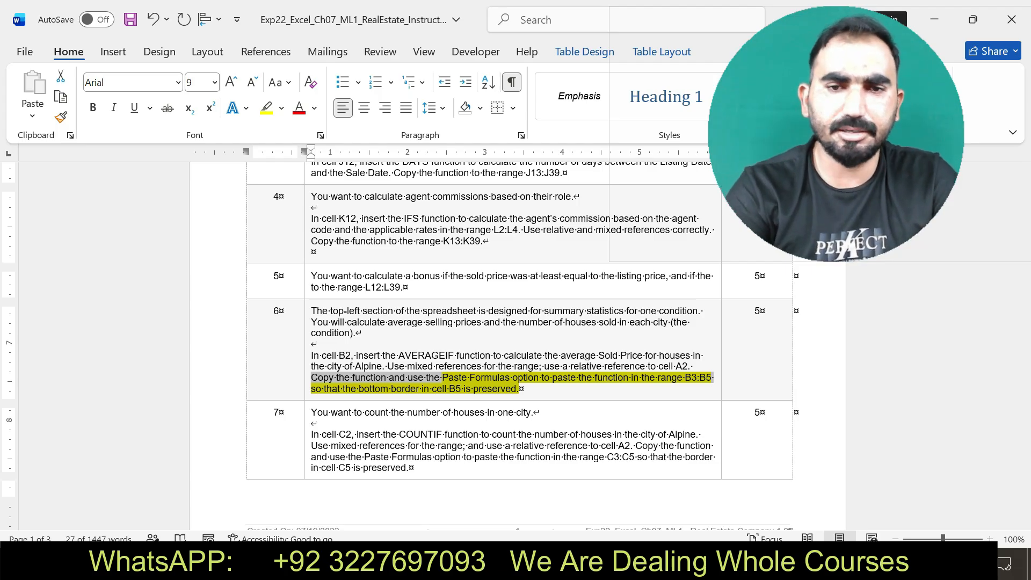
key(ctrl+z)
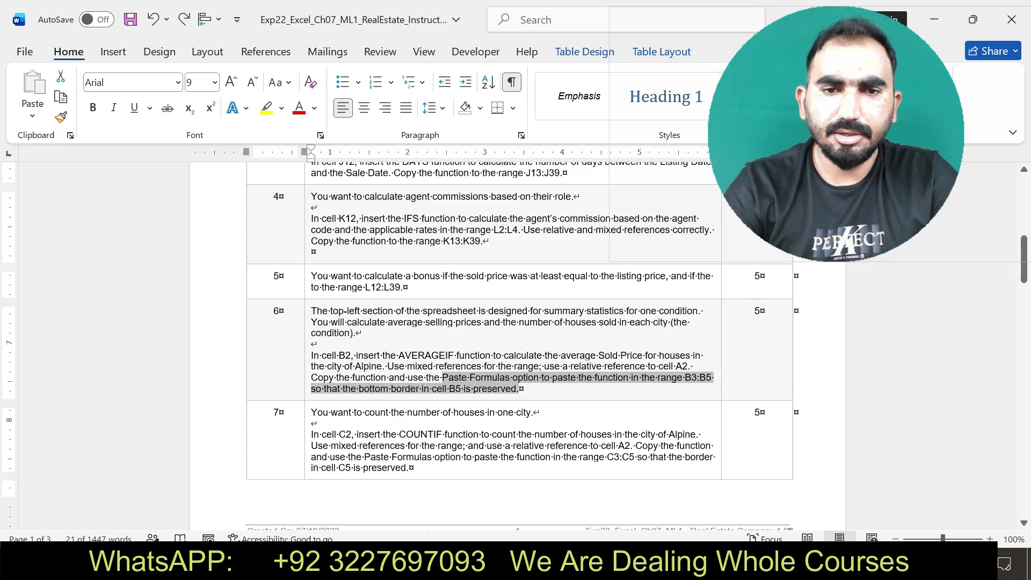
drag(311, 413, 409, 468)
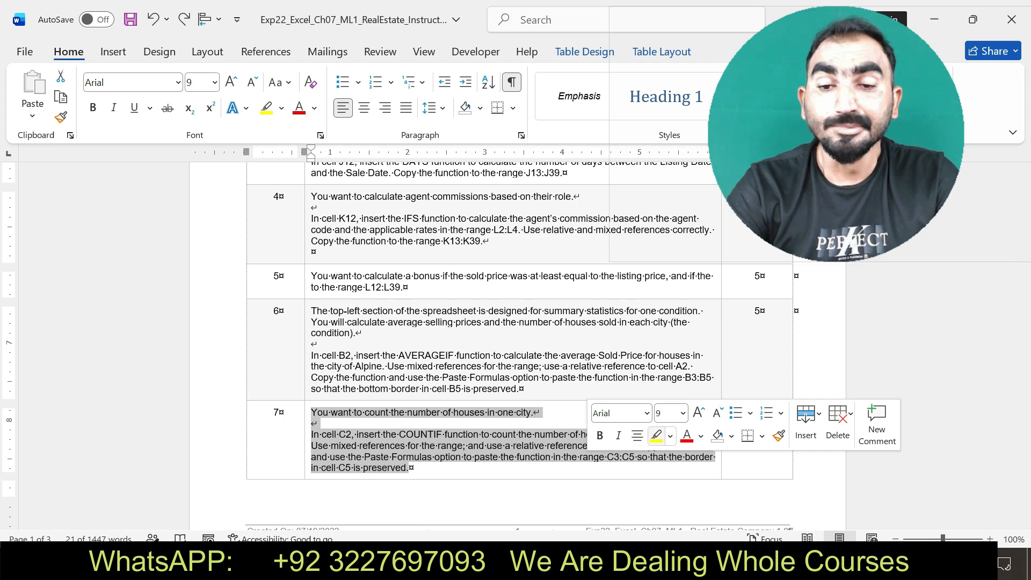
click(655, 436)
drag(310, 412, 571, 466)
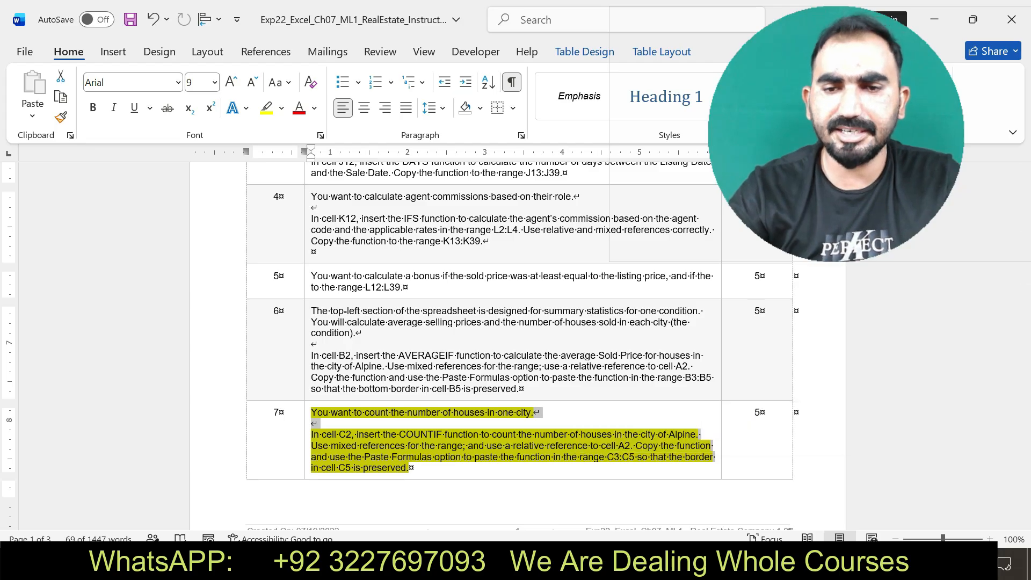
Step: Switch to the Excel workbook and enter =COUNTIF(B$12:B$39,A2) in C2 to count the houses sold in Alpine
key(alt+Tab)
click(225, 222)
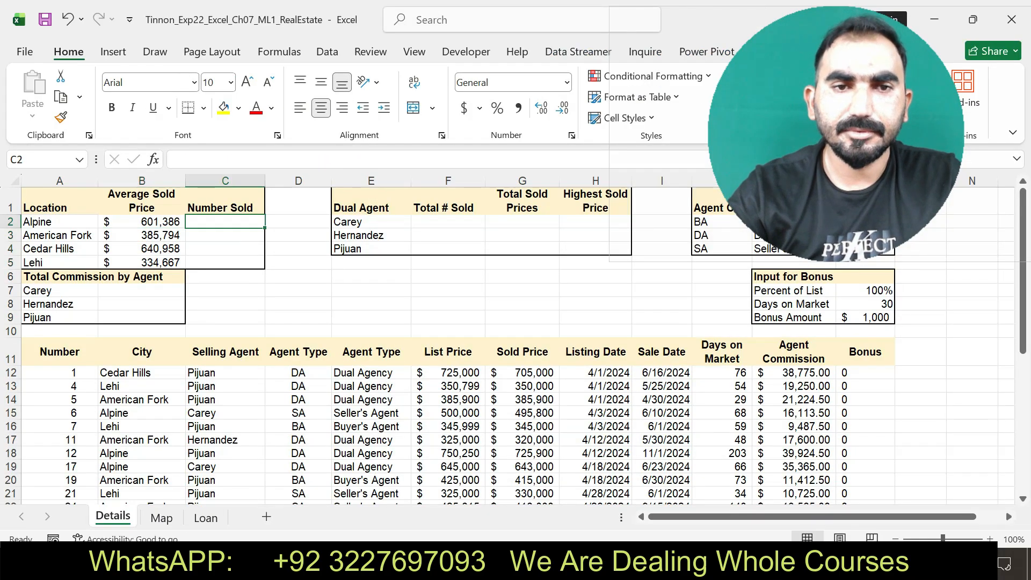
text(=COU)
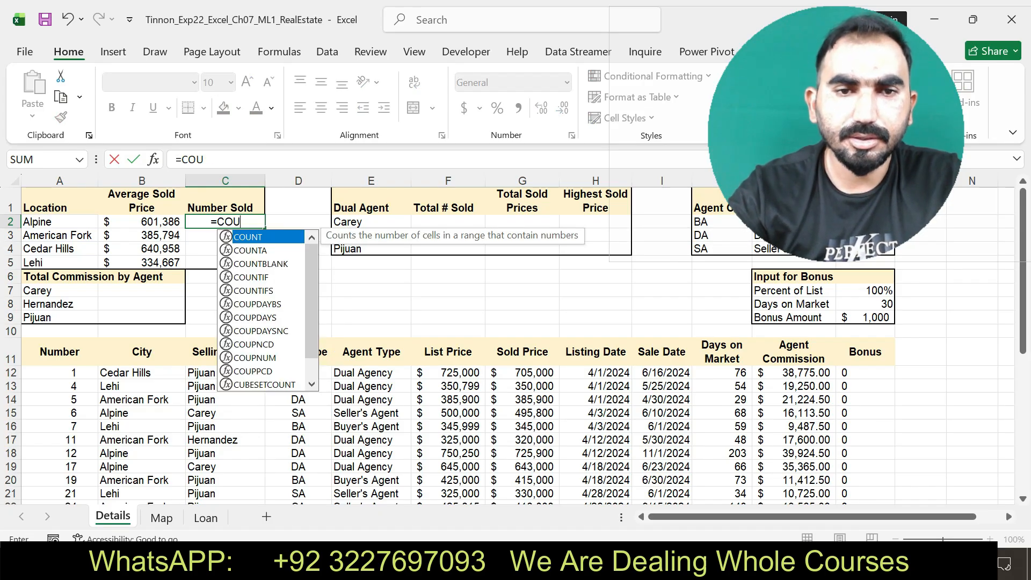
key(Down)
key(Down)
key(Down)
key(Tab)
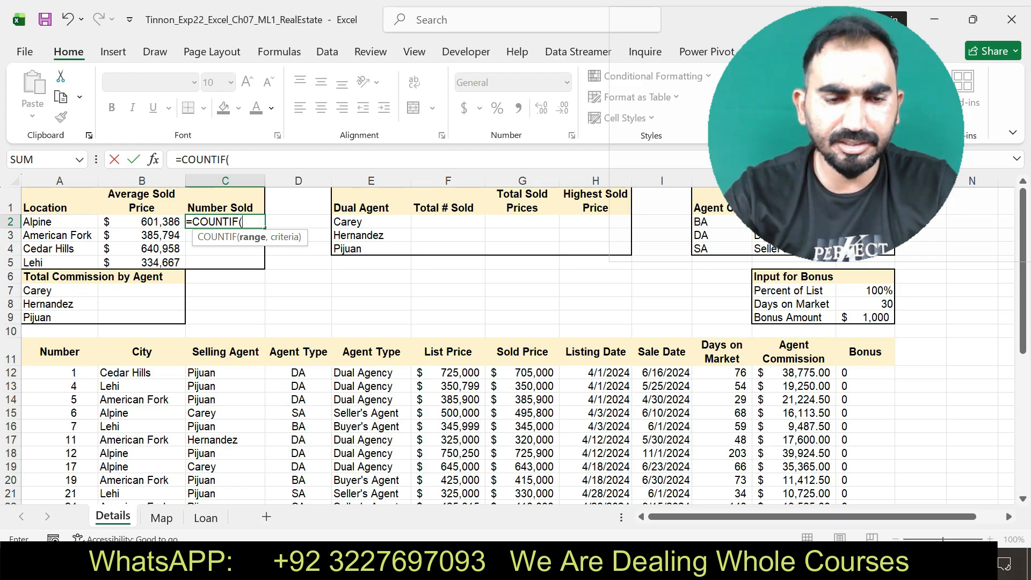
text(B)
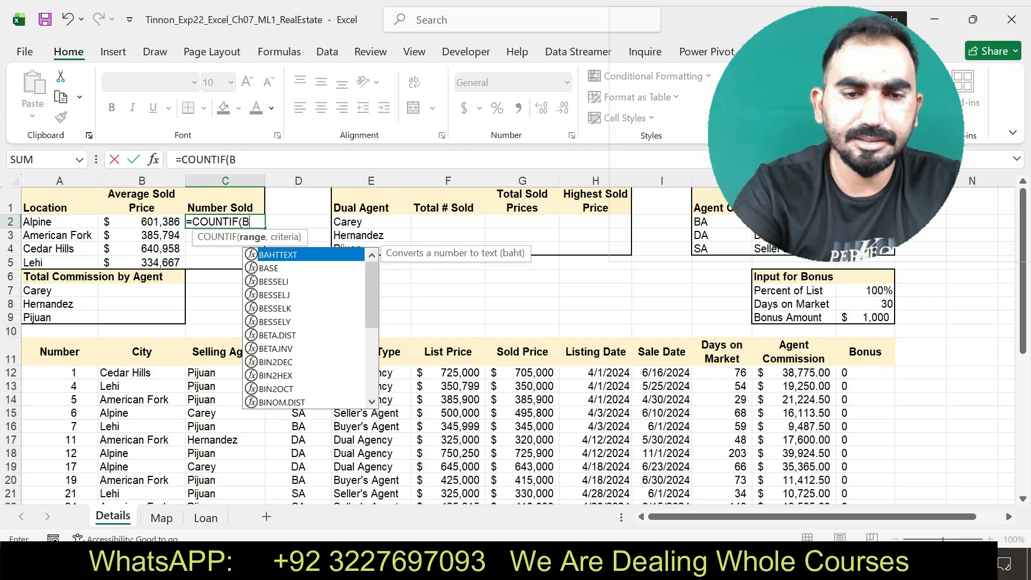
text($12)
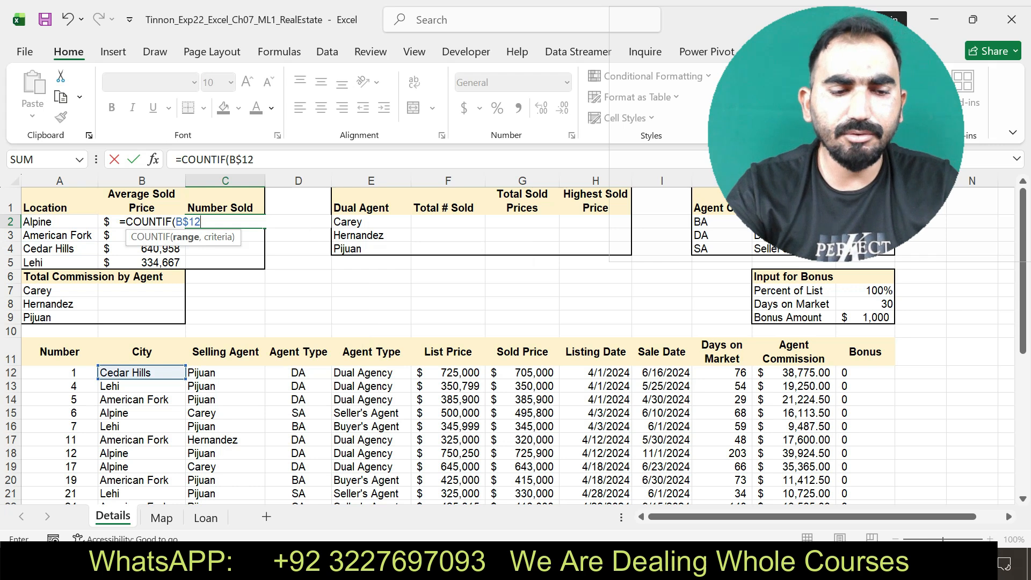
text(:B$39)
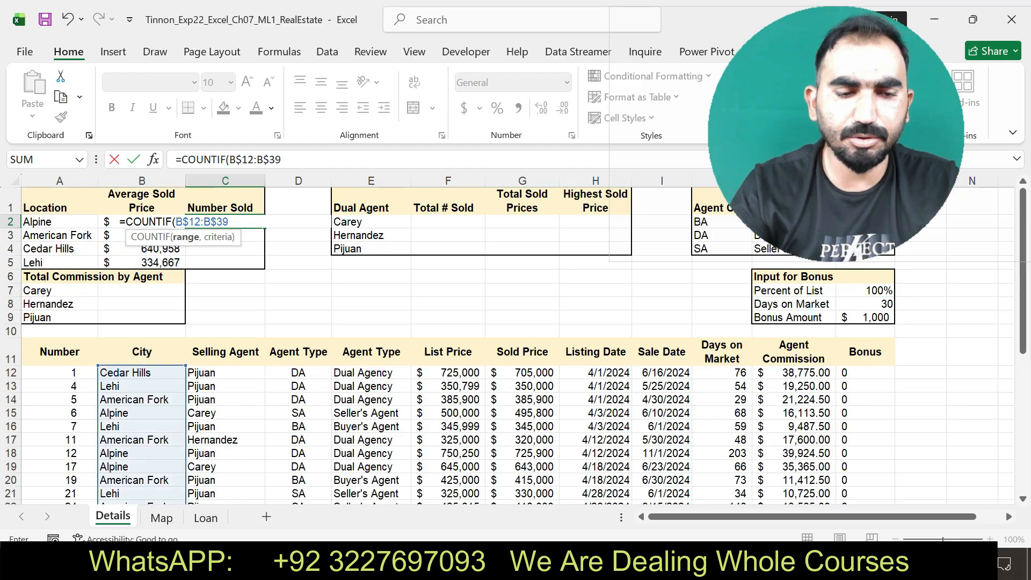
text(,A2)
key(shift+Return)
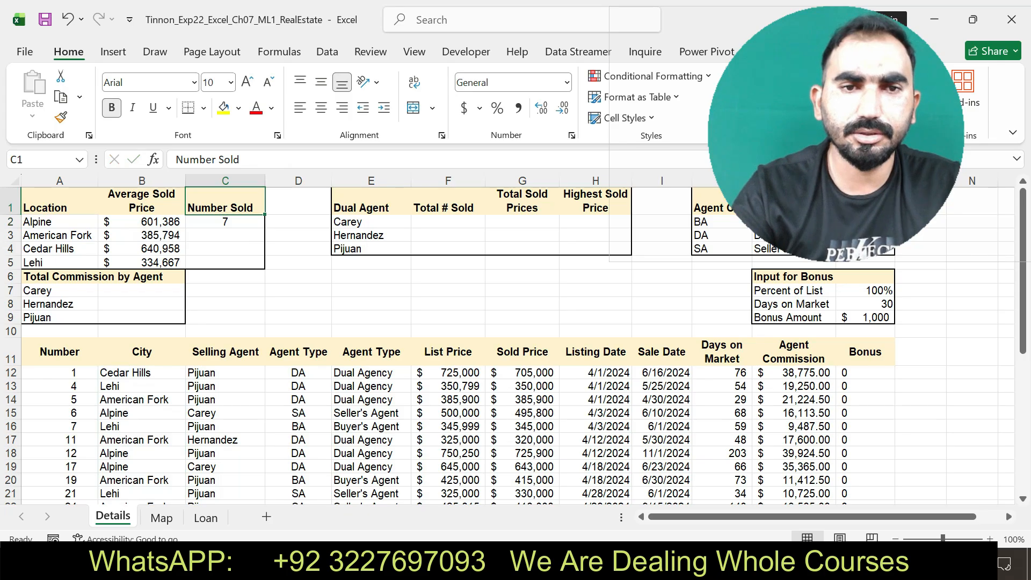
Step: Copy the COUNTIF function from C2, paste it into C3:C5, and end copy mode
key(Down)
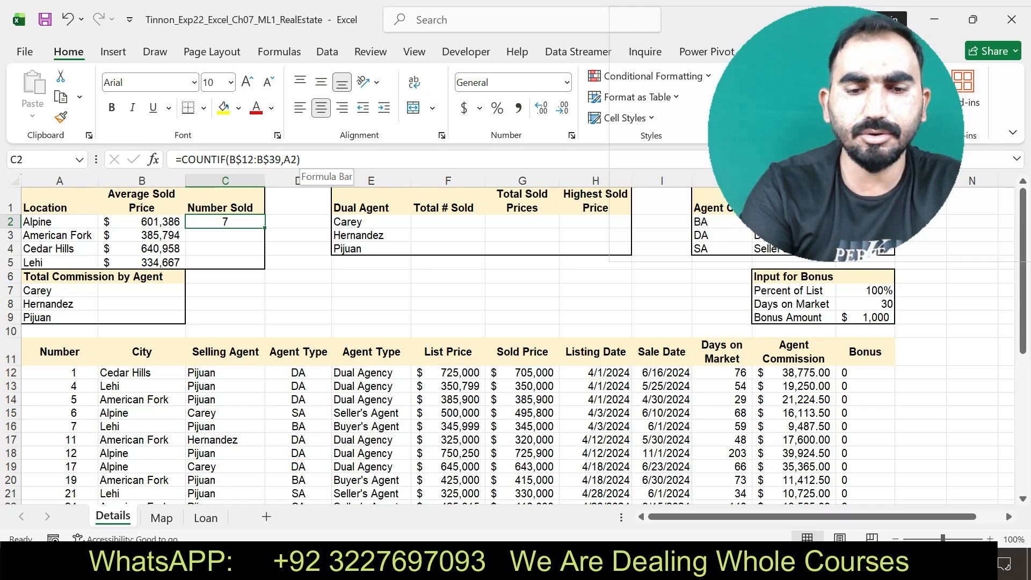
key(ctrl+c)
drag(225, 235, 225, 263)
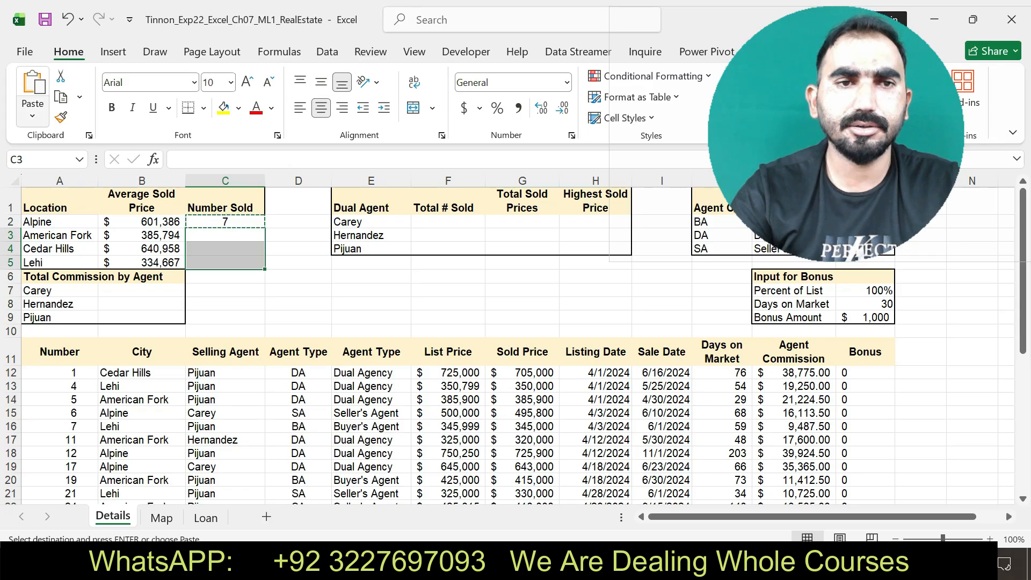
click(33, 116)
click(29, 188)
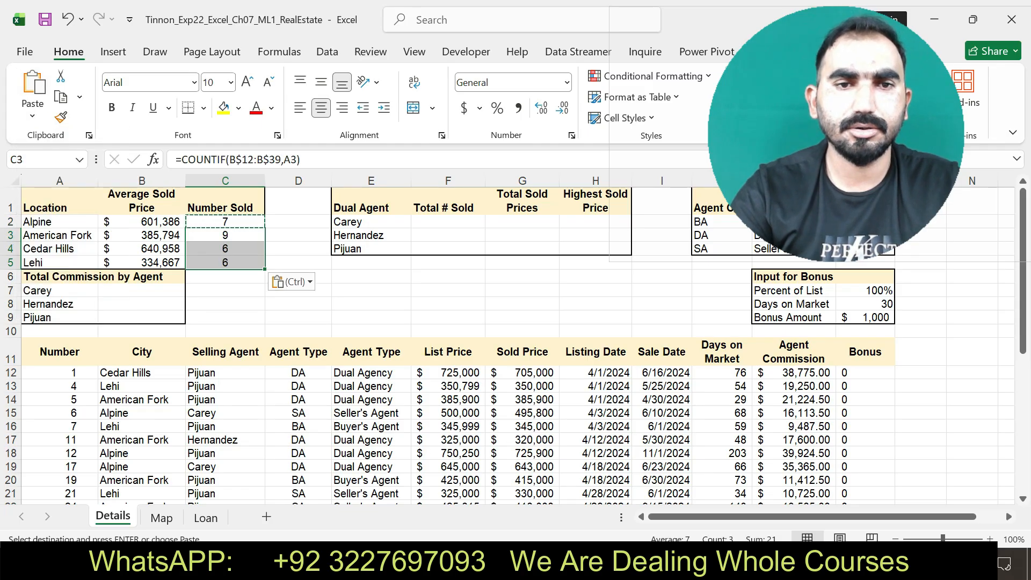
key(Escape)
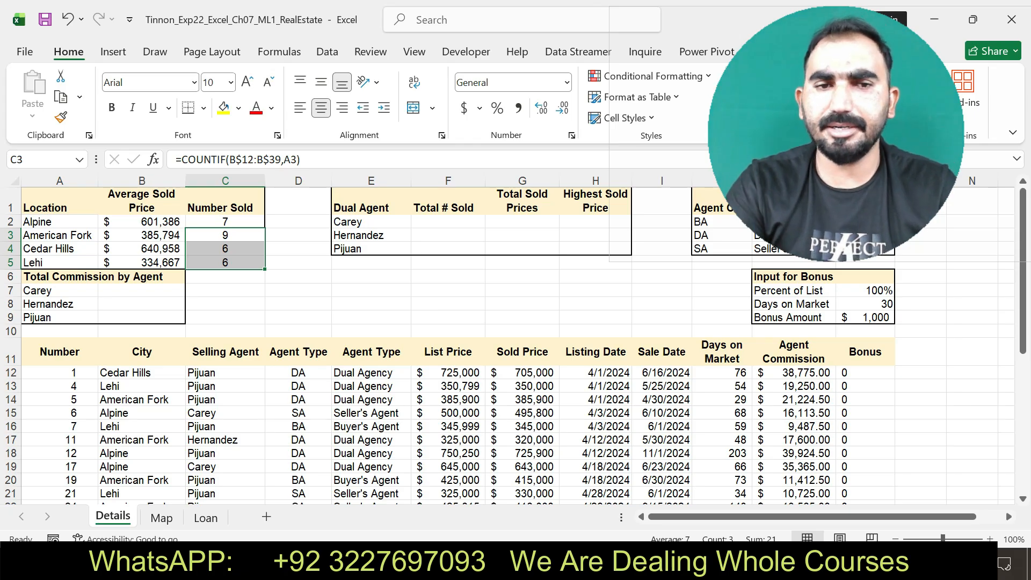
Step: Switch to the Word instructions, undo step 7's highlight, and highlight step 8's instruction text in yellow
key(alt+Tab)
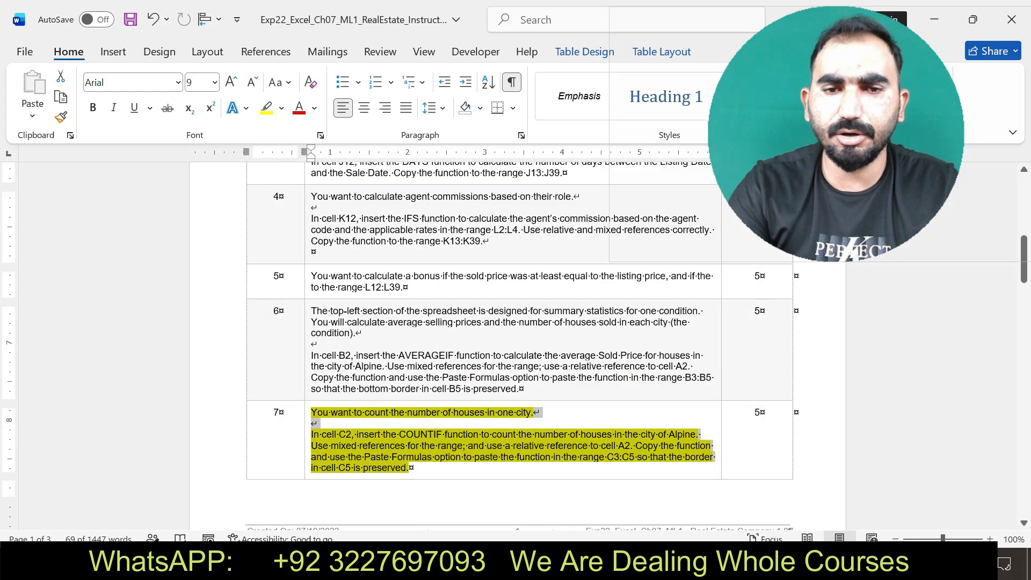
key(ctrl+z)
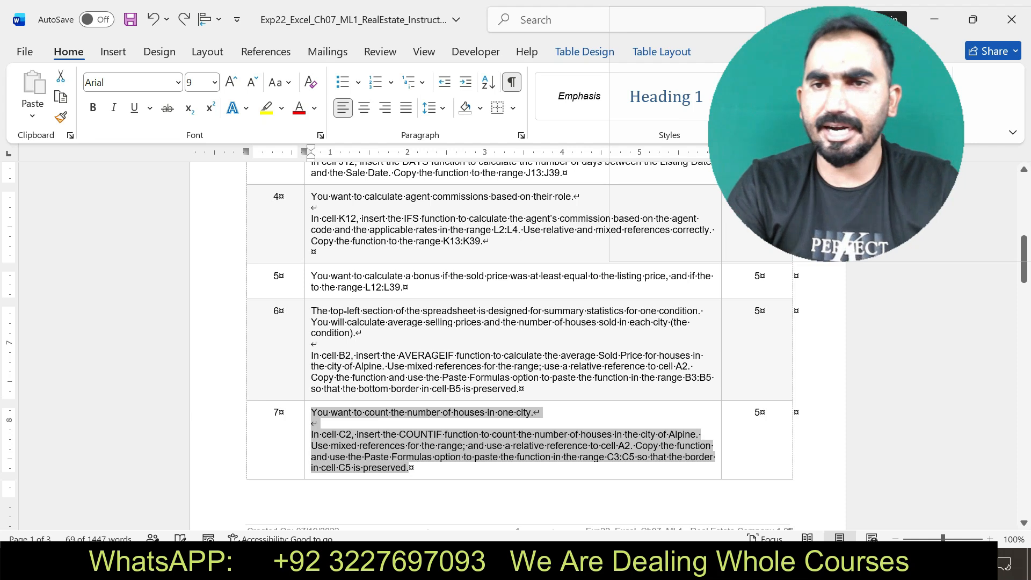
drag(1024, 262, 1024, 313)
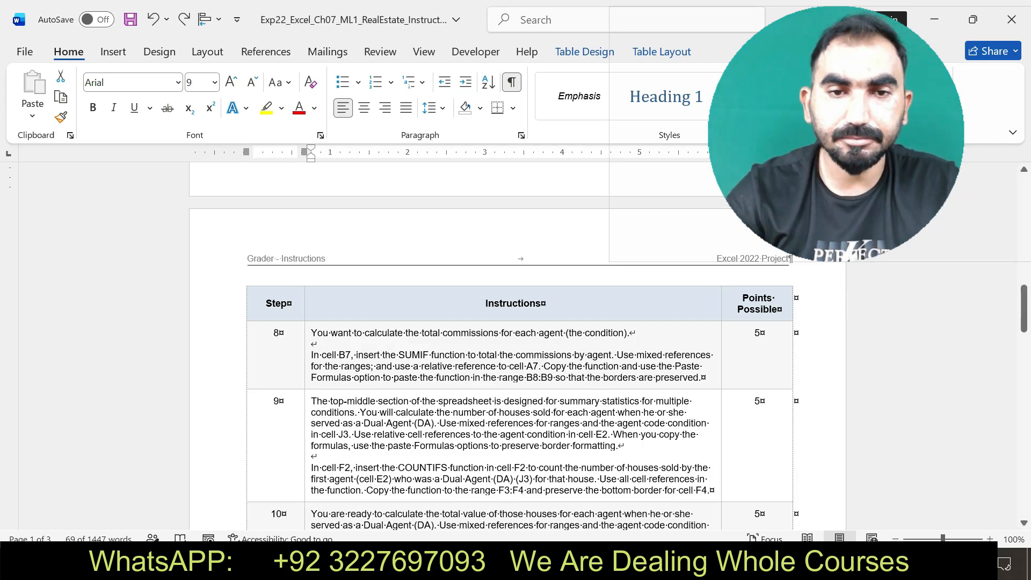
drag(311, 332, 703, 377)
click(768, 346)
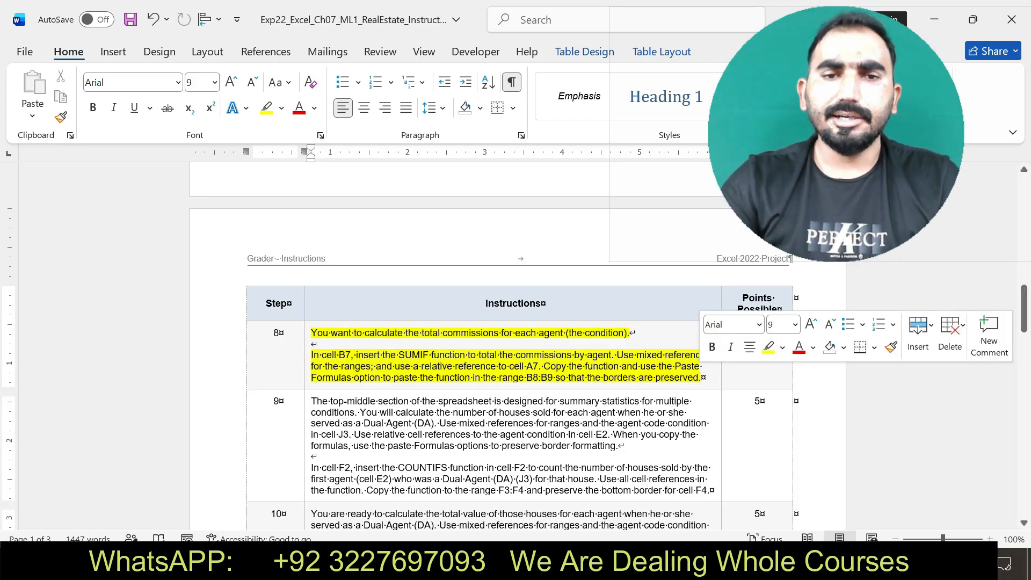
drag(317, 333, 704, 378)
Step: Switch to the Excel workbook and enter =SUMIF(C$12:C$39,A8,K$12:K$39) in B7 under Total Commission by Agent, keeping B7 selected
key(alt+Tab)
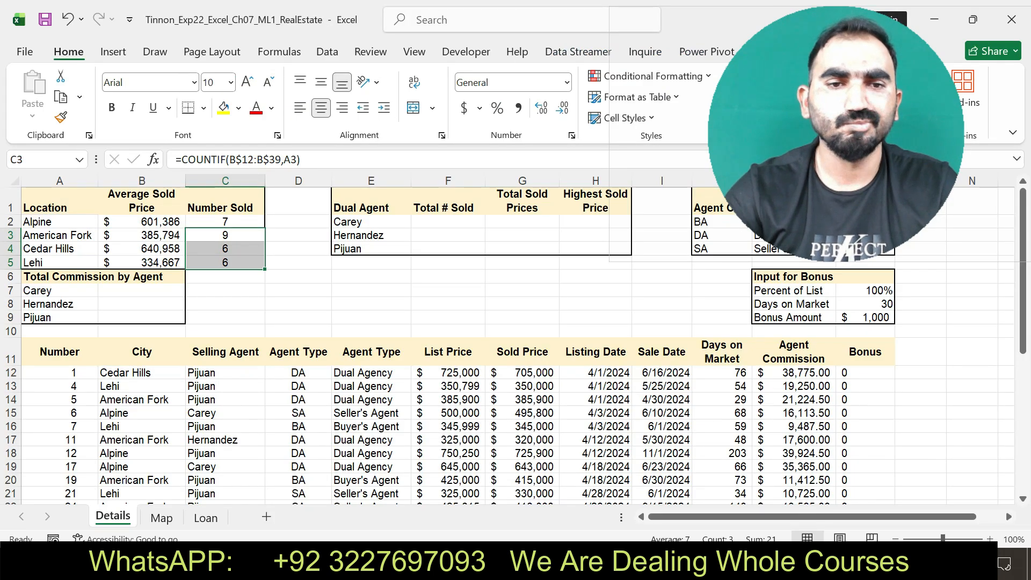
click(142, 291)
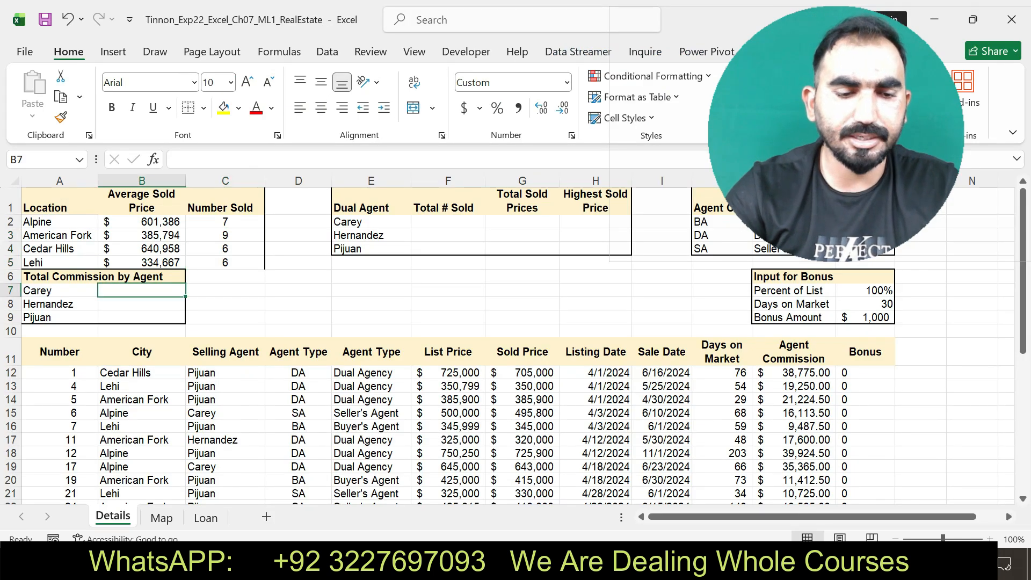
text(=S)
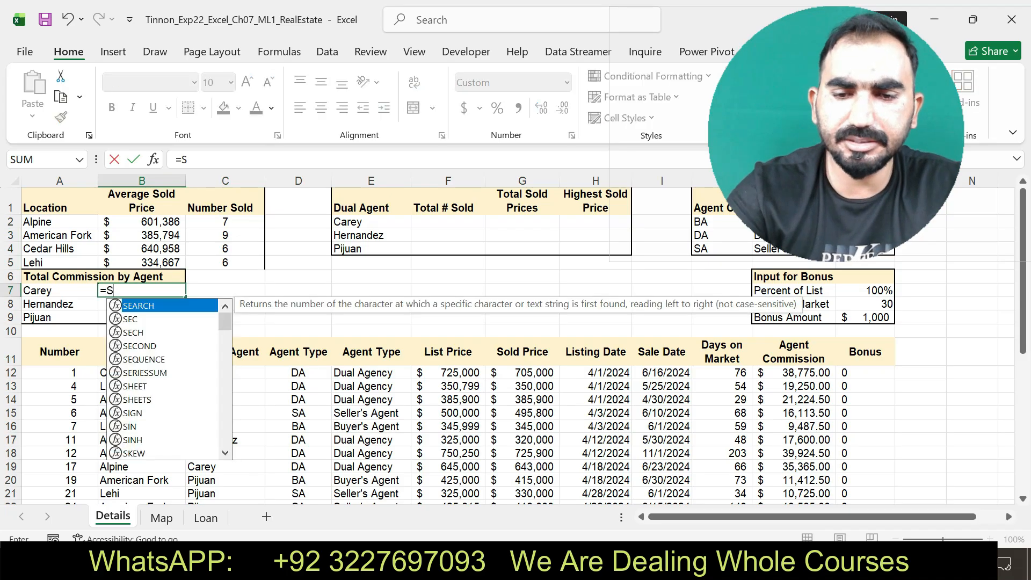
text(UMIF()
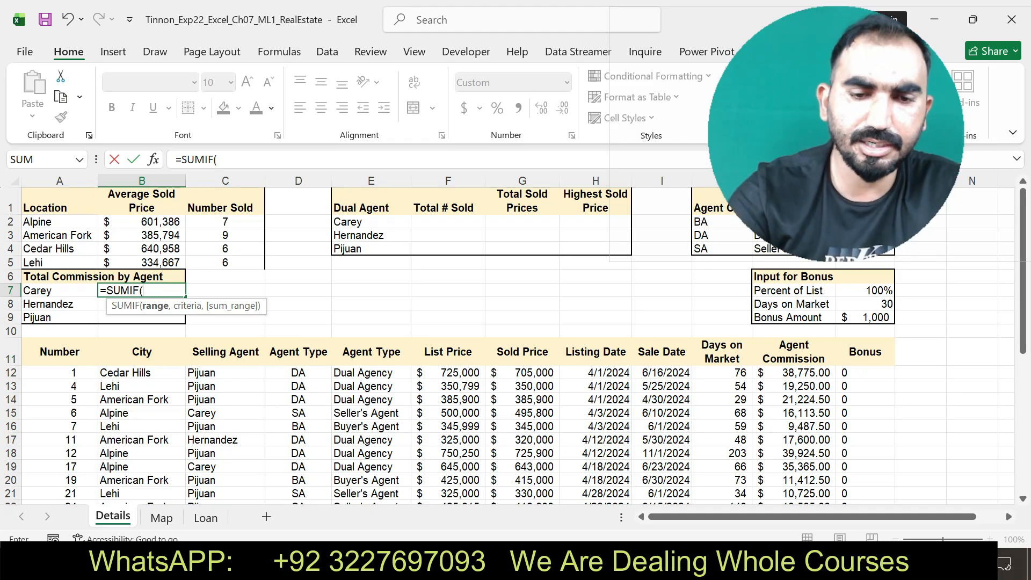
text(C$12:)
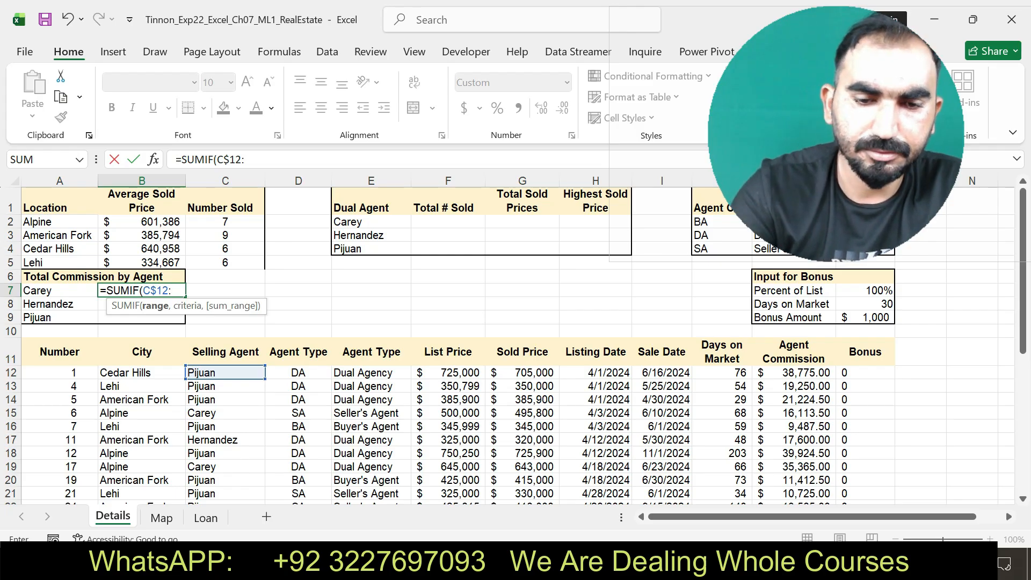
text(C$39)
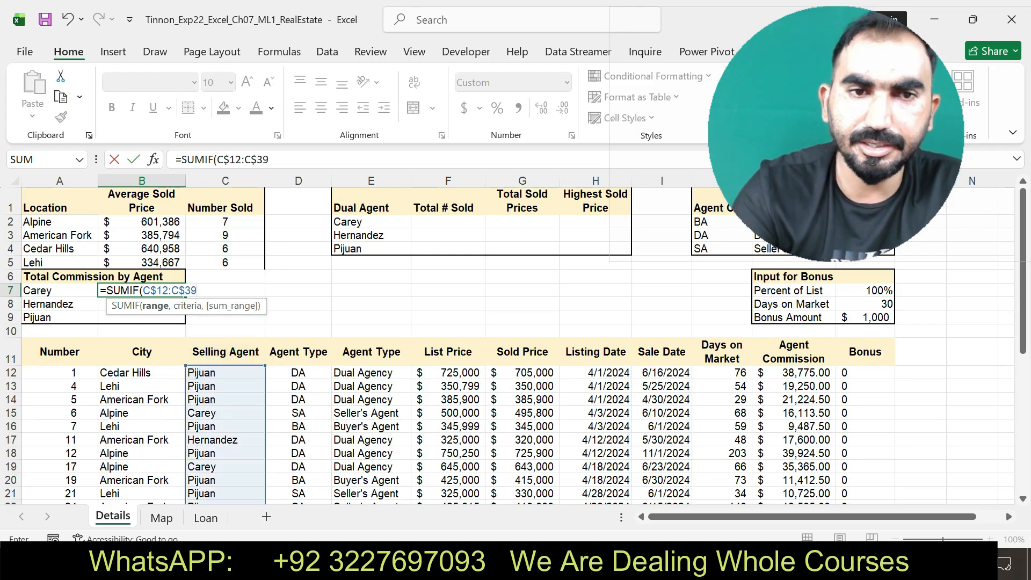
text(,A8)
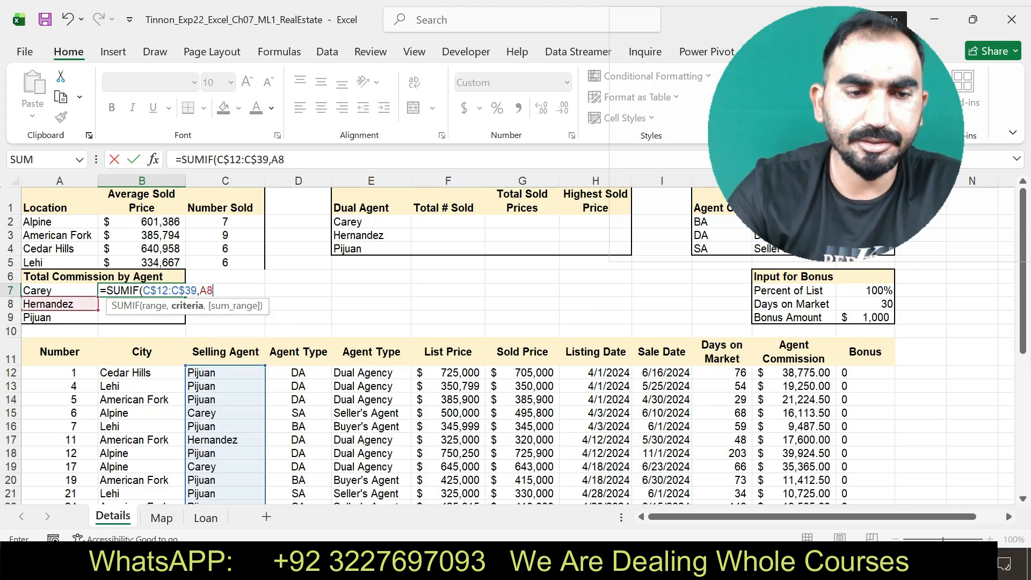
text(,)
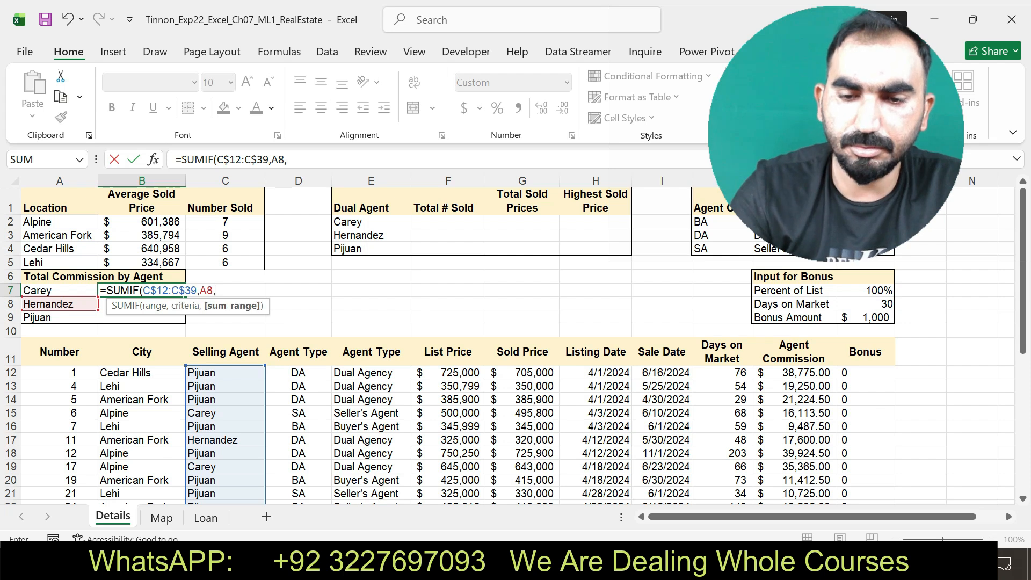
text(K$)
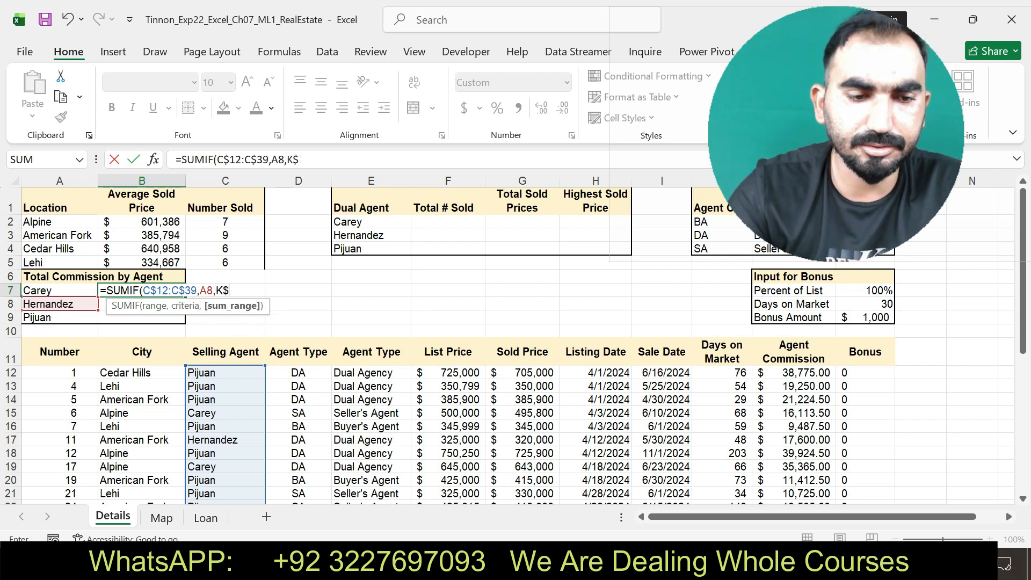
text(12)
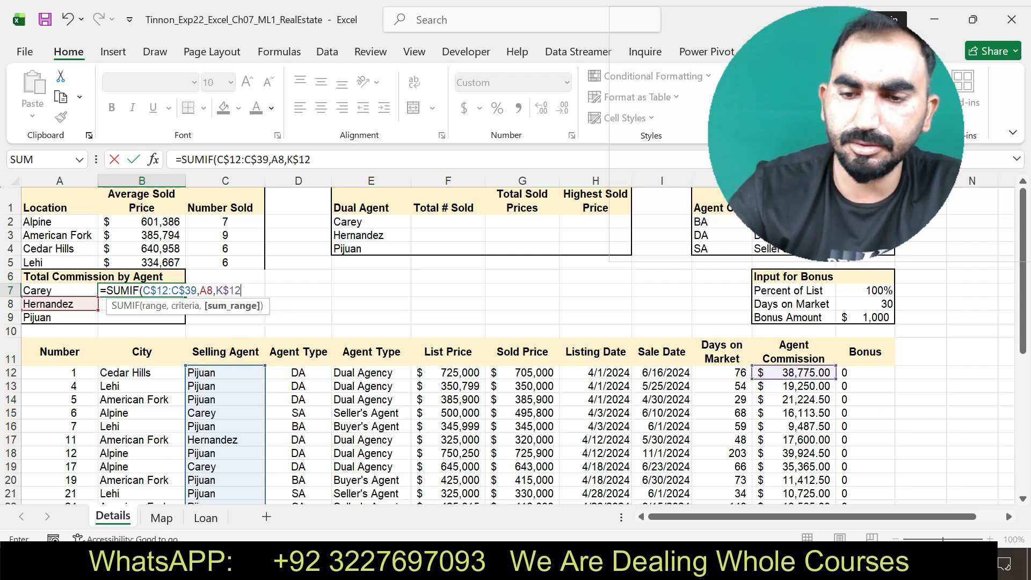
text(:K$39)
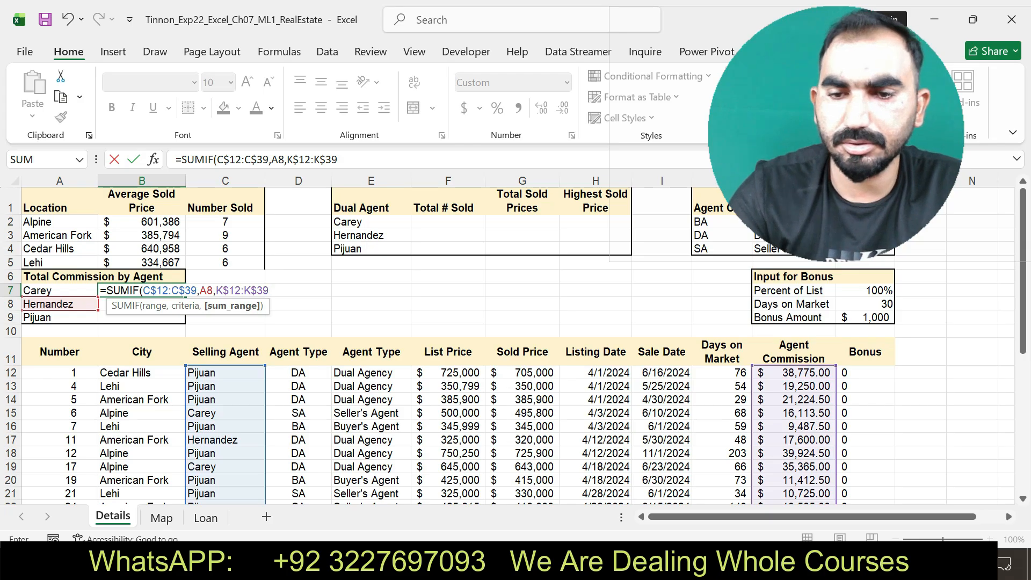
text())
key(Return)
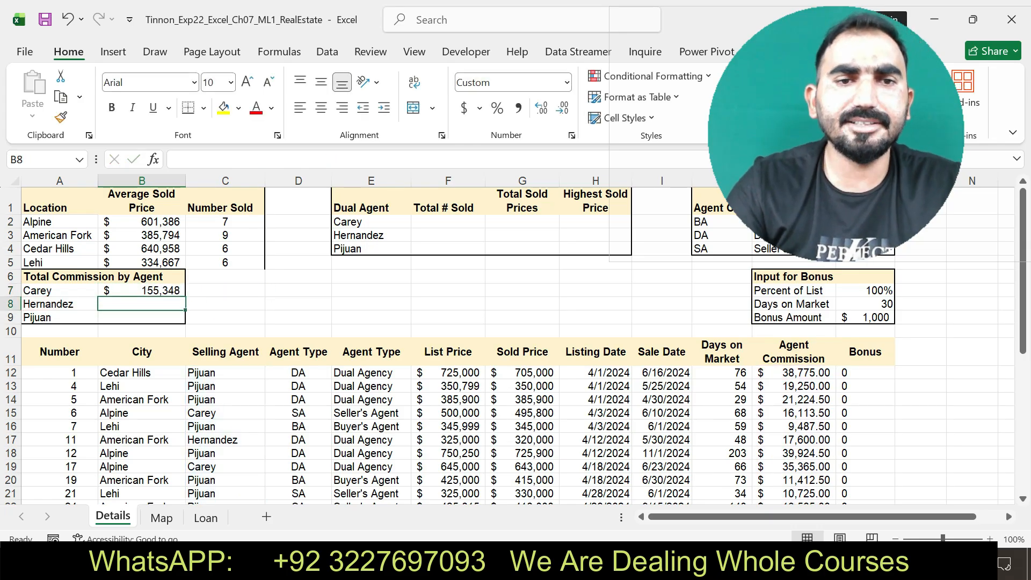
key(Up)
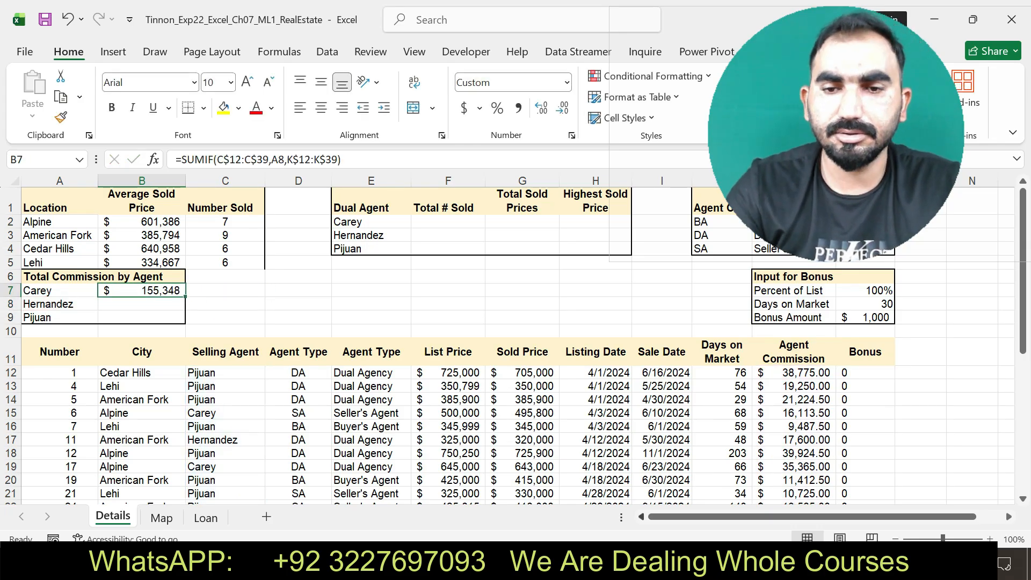
Step: Check step 8's sentence in the Word instructions about copying the function to B8:B9, and return to the Excel workbook
key(alt+Tab)
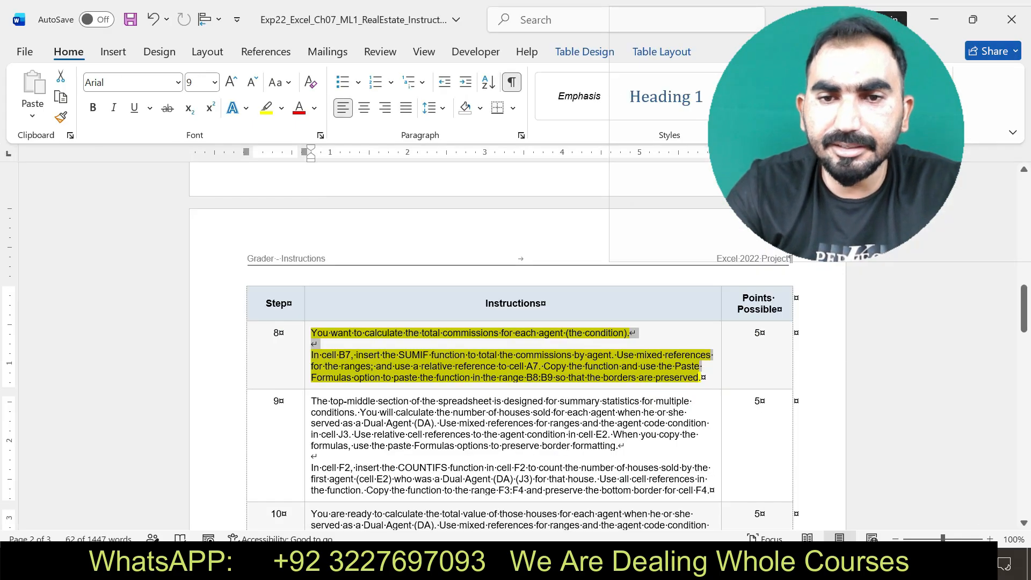
click(544, 366)
drag(543, 366, 584, 377)
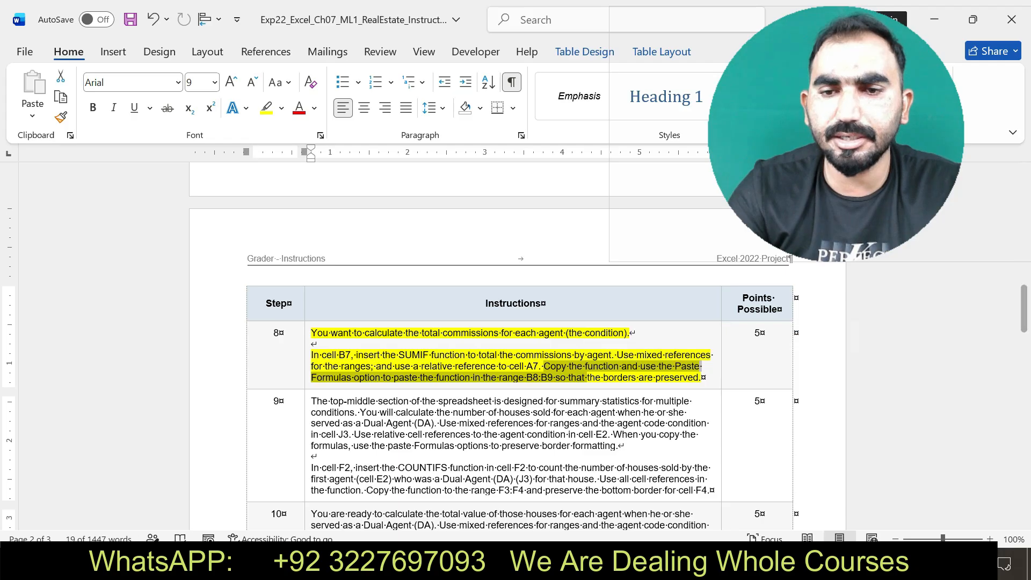
key(alt+Tab)
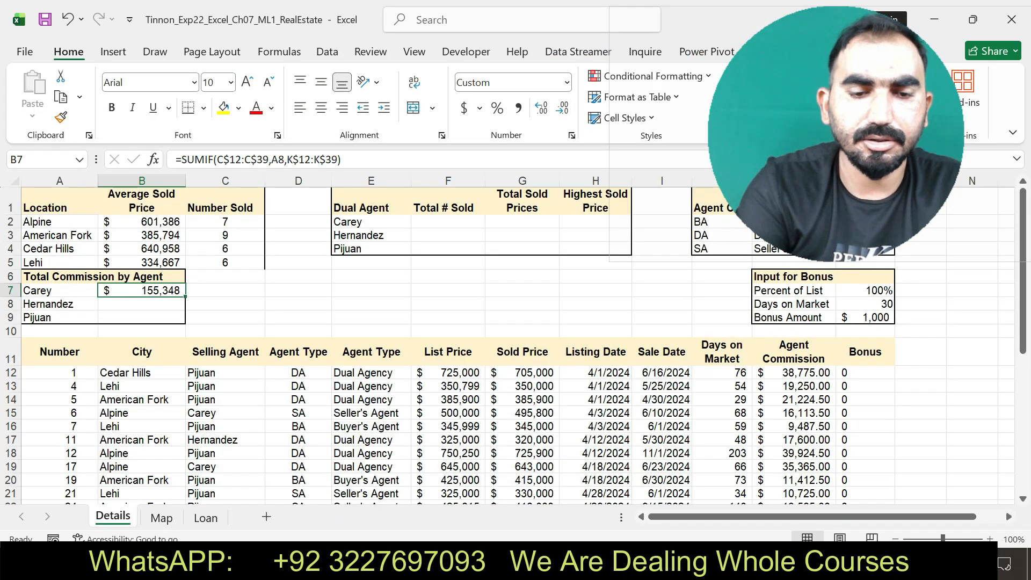
Step: Copy the SUMIF function from B7 and paste only the formula into B8:B9
key(ctrl+c)
key(Down)
key(shift+Down)
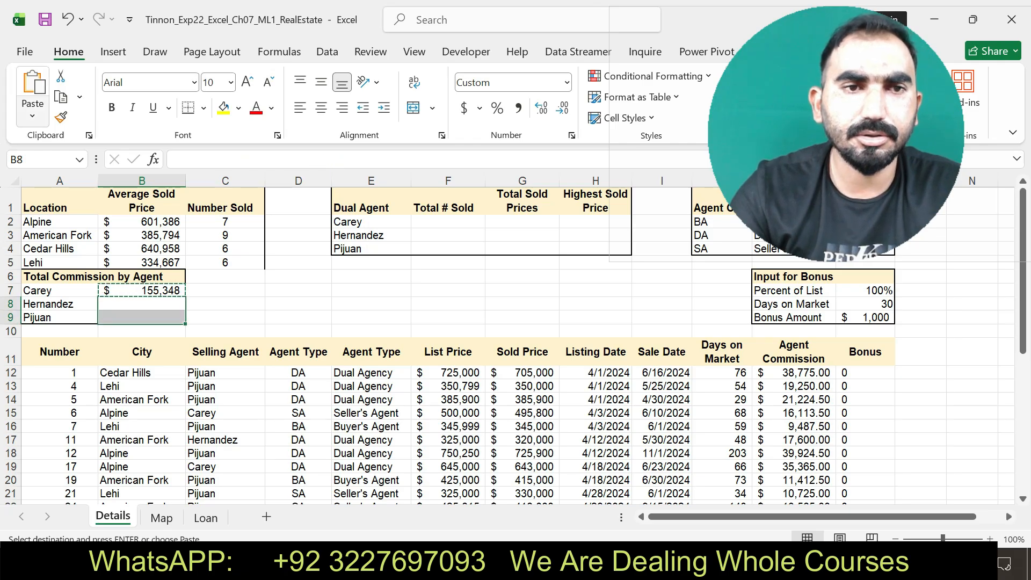
click(32, 115)
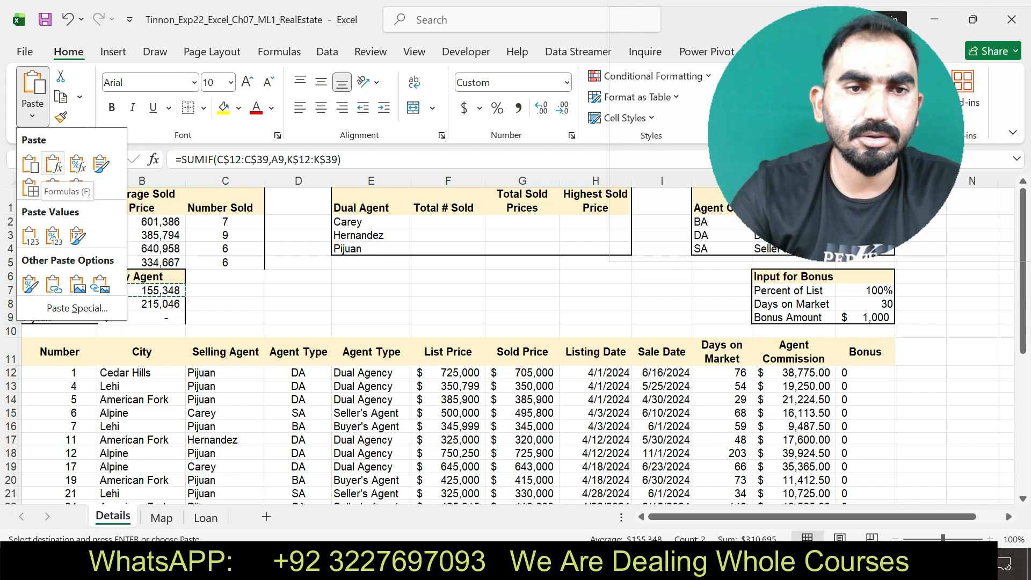
click(54, 187)
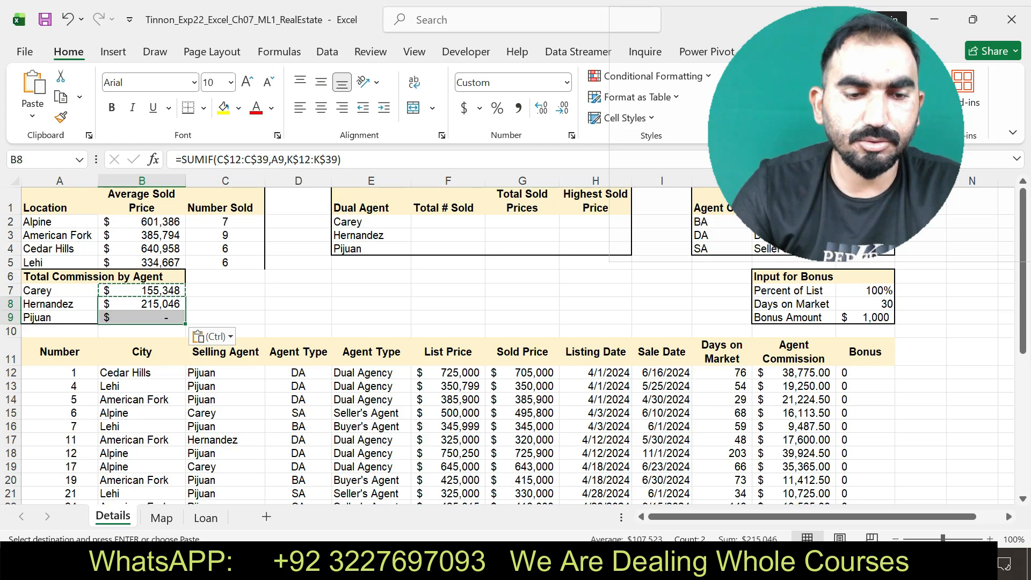
key(Up)
key(ctrl)
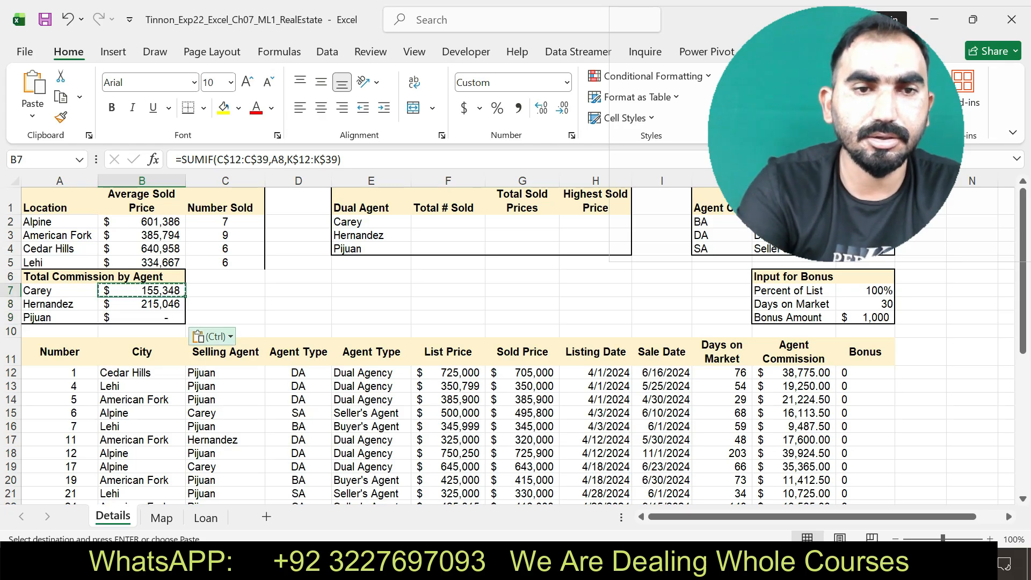
key(Escape)
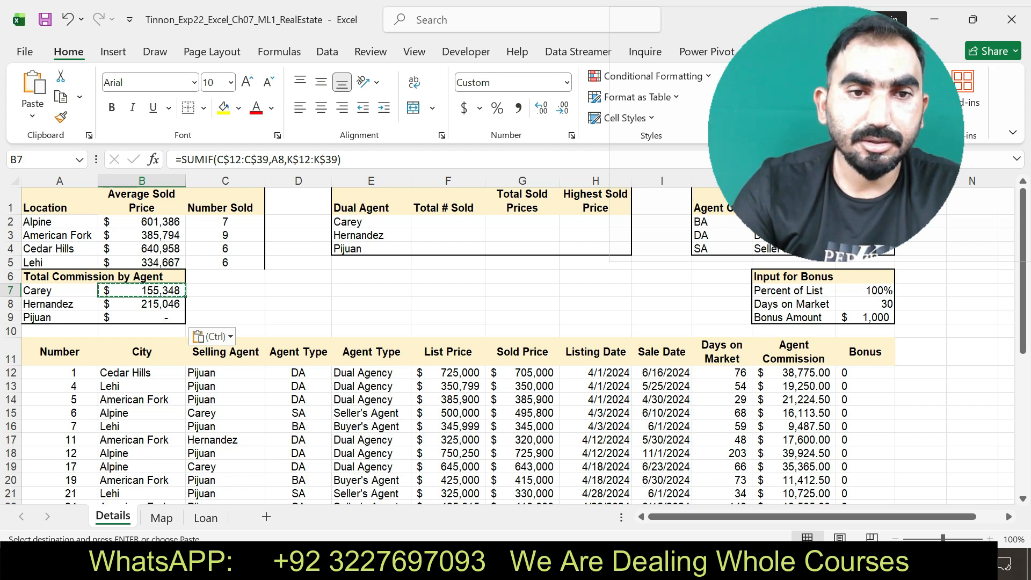
Step: Undo the formula paste in B8:B9 and the SUMIF entry in B7, and end copy mode
key(ctrl+z)
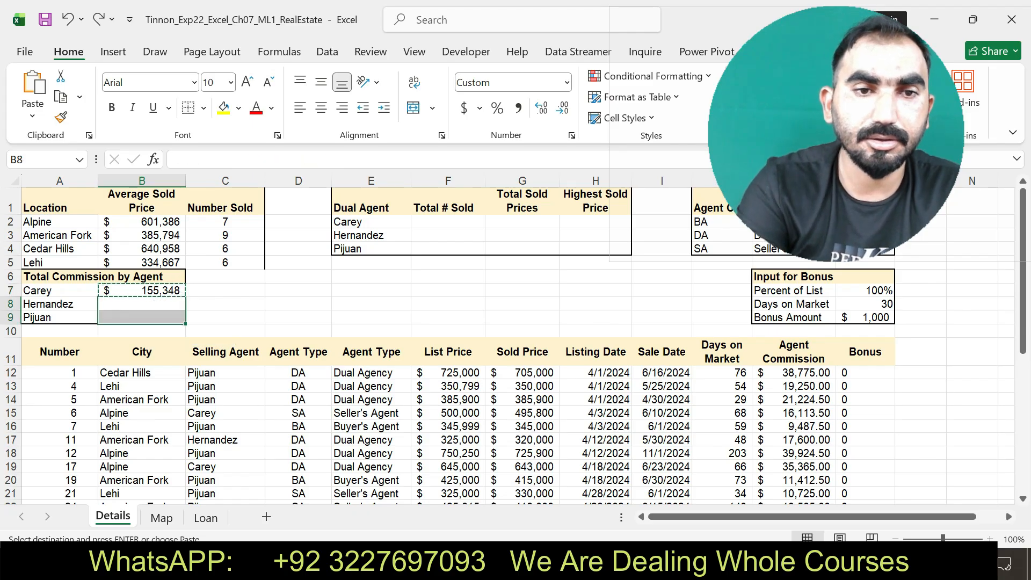
key(ctrl+z)
key(Escape)
Step: Start a SUMIF function in B7 under Total Commission by Agent with the absolute range $C$12:$C$39
text(=)
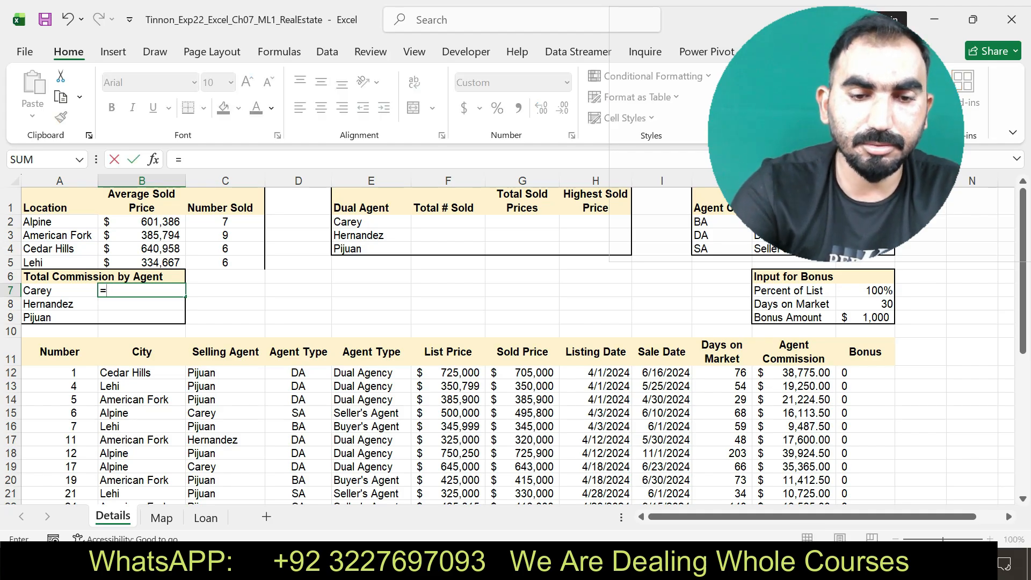
text(SUM)
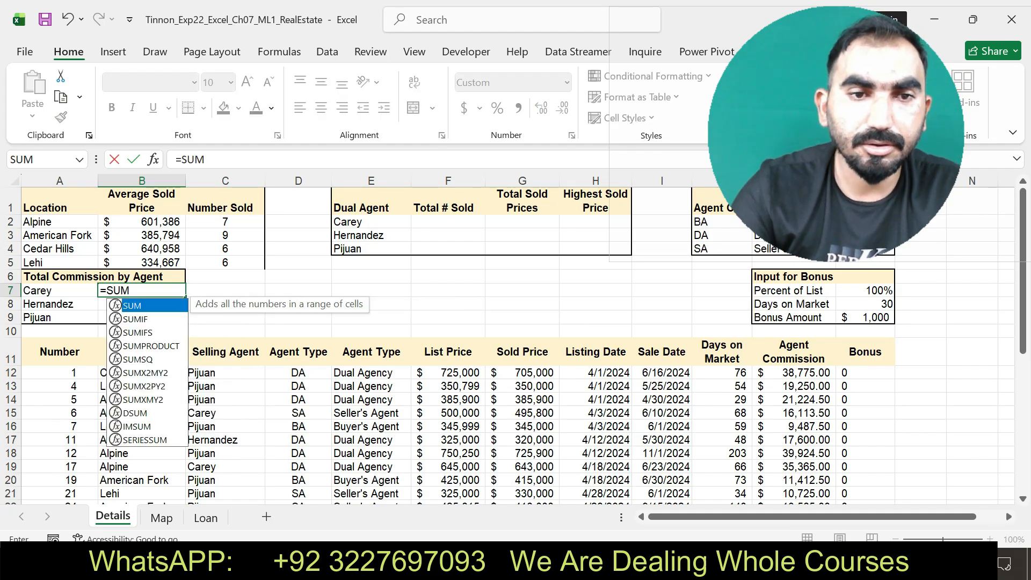
key(Down)
key(Tab)
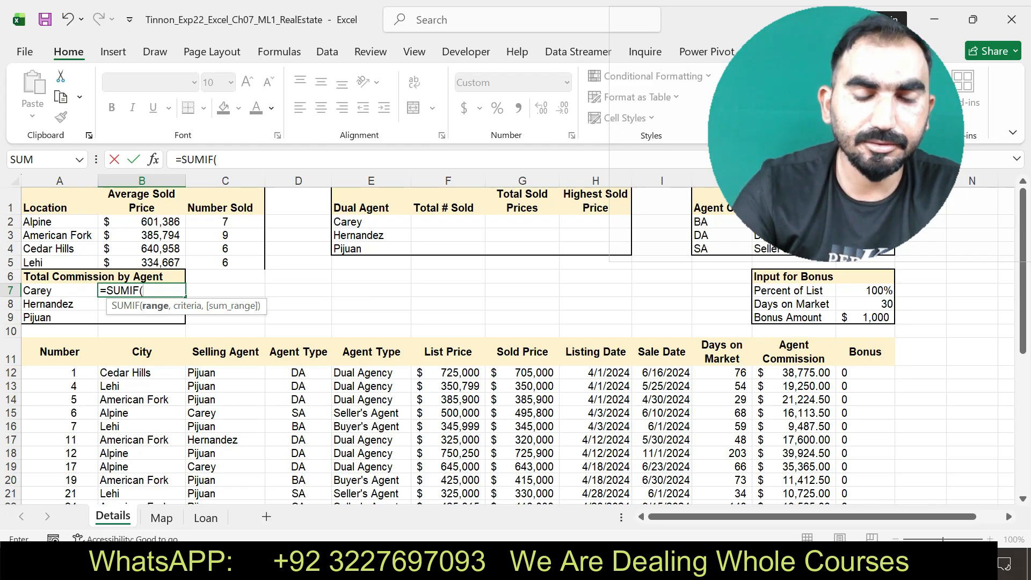
text(C12:)
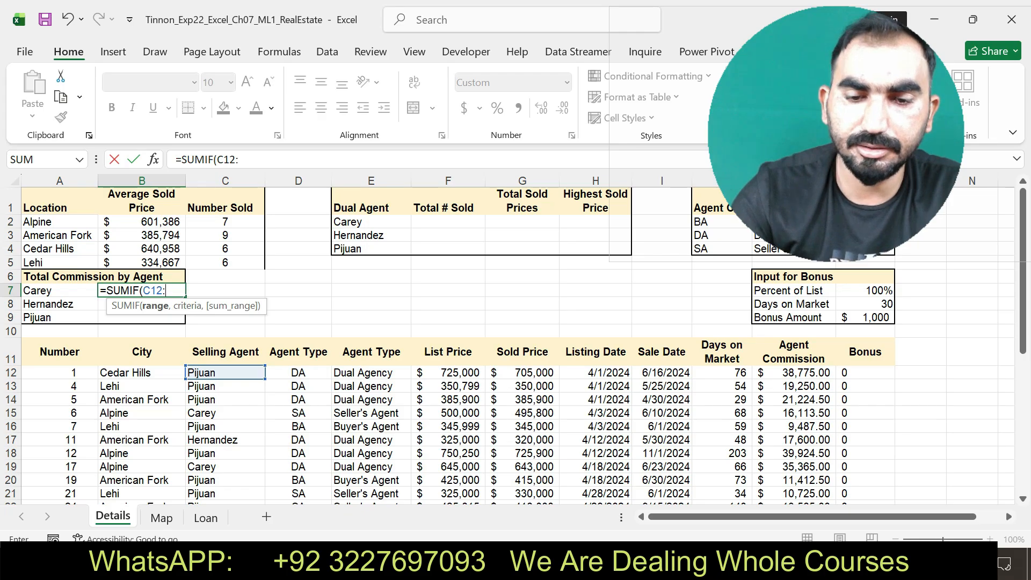
text(C39)
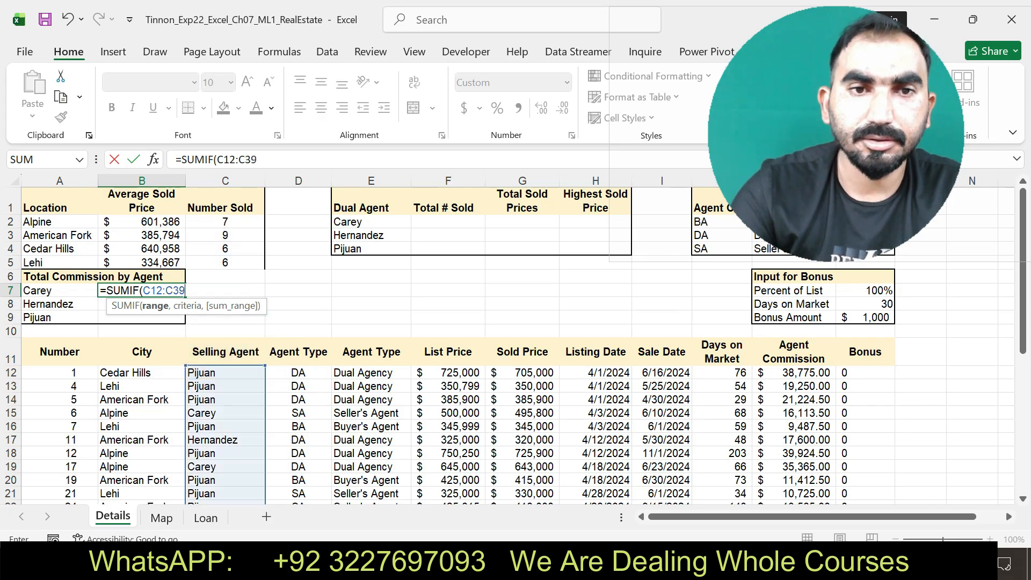
drag(258, 159, 217, 160)
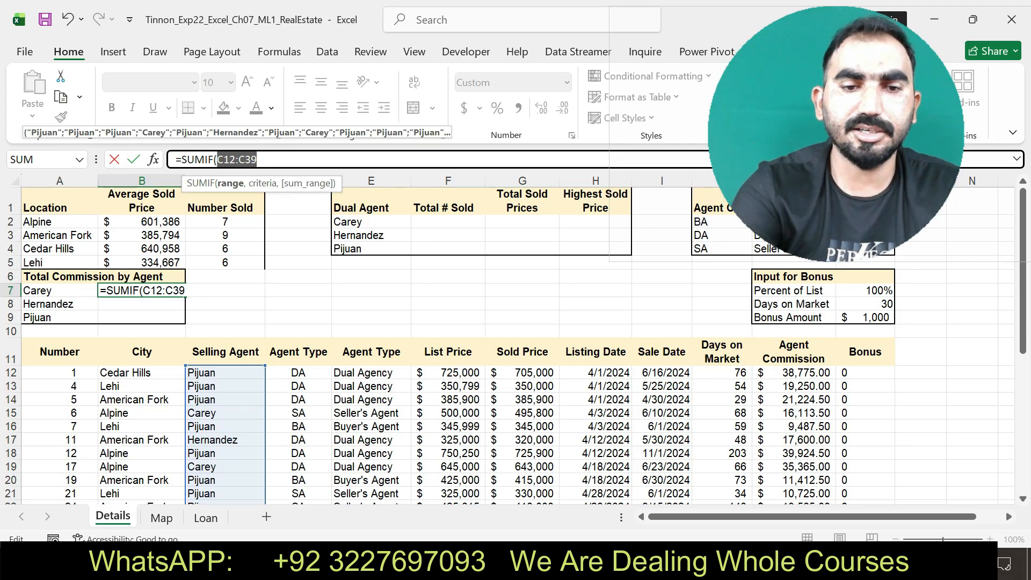
key(F4)
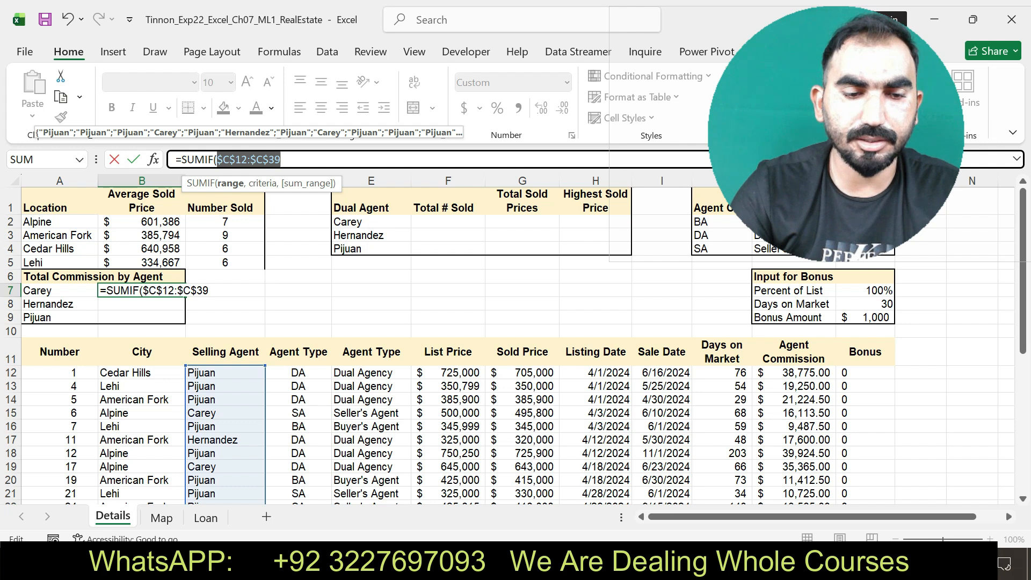
click(284, 159)
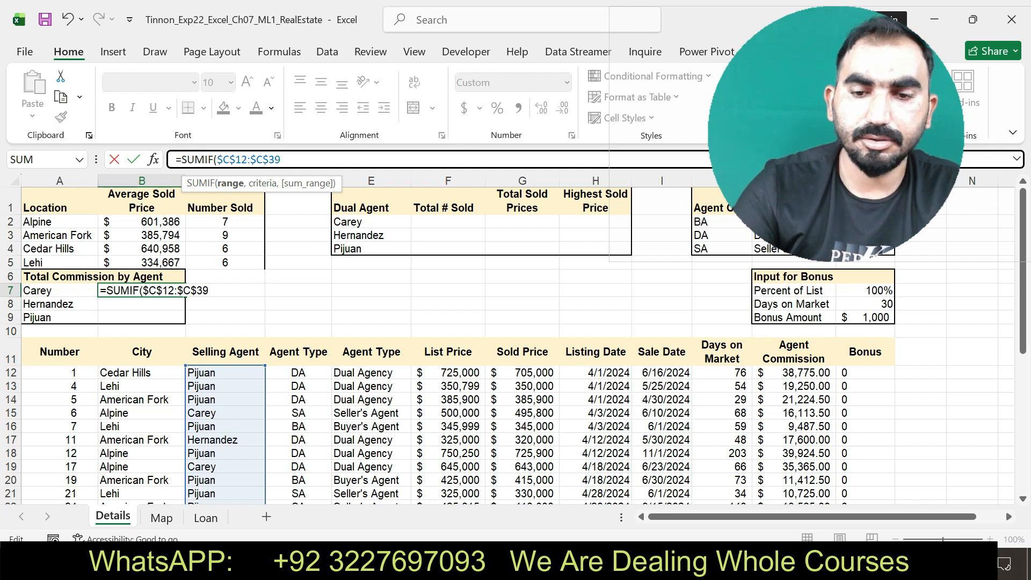
Step: Complete B7's SUMIF function with the criterion $A$8 and the sum range $K$12:$K$39, keeping B7 selected
text(,A8)
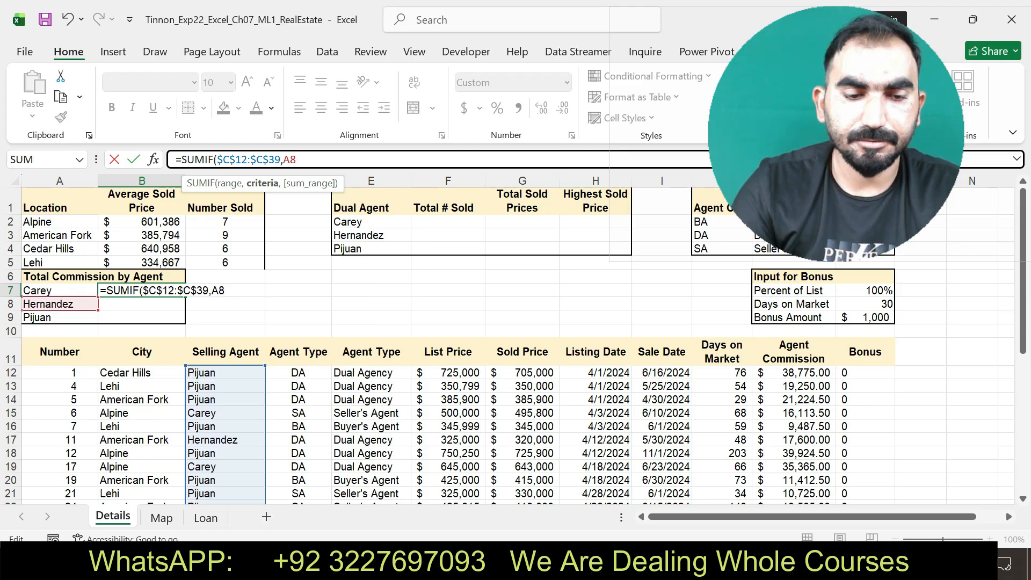
text(,K12)
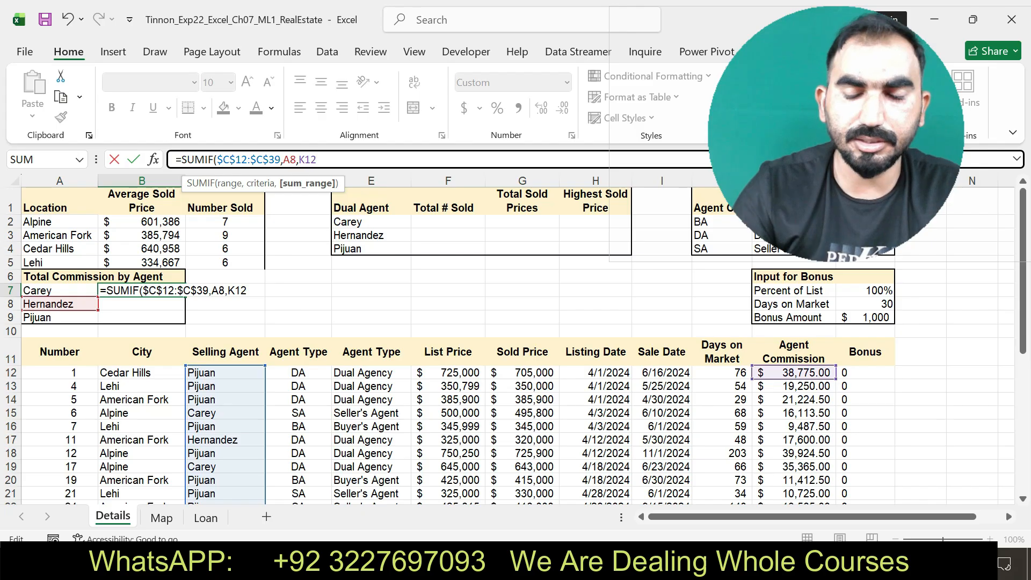
text(:K3)
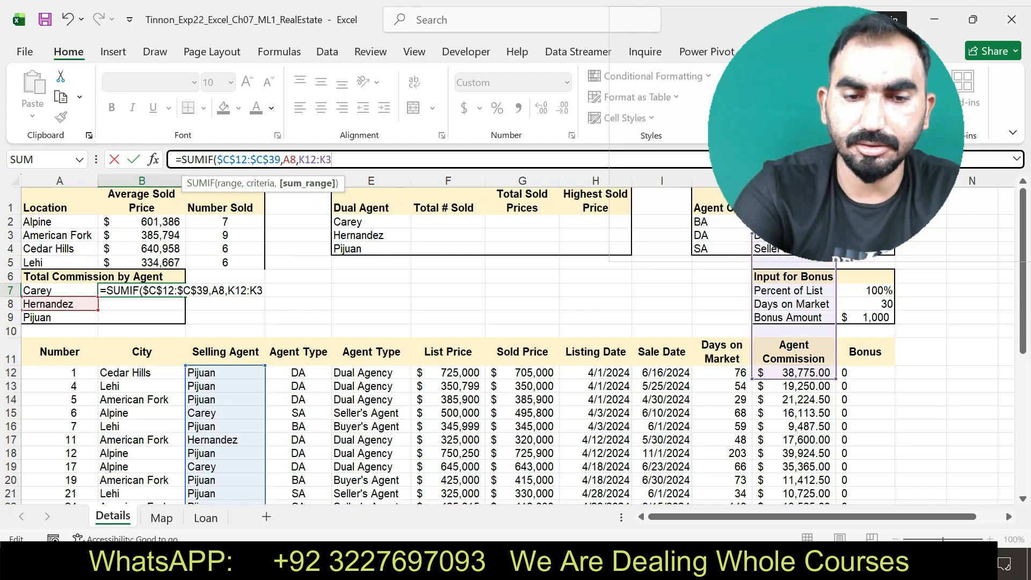
text(9)
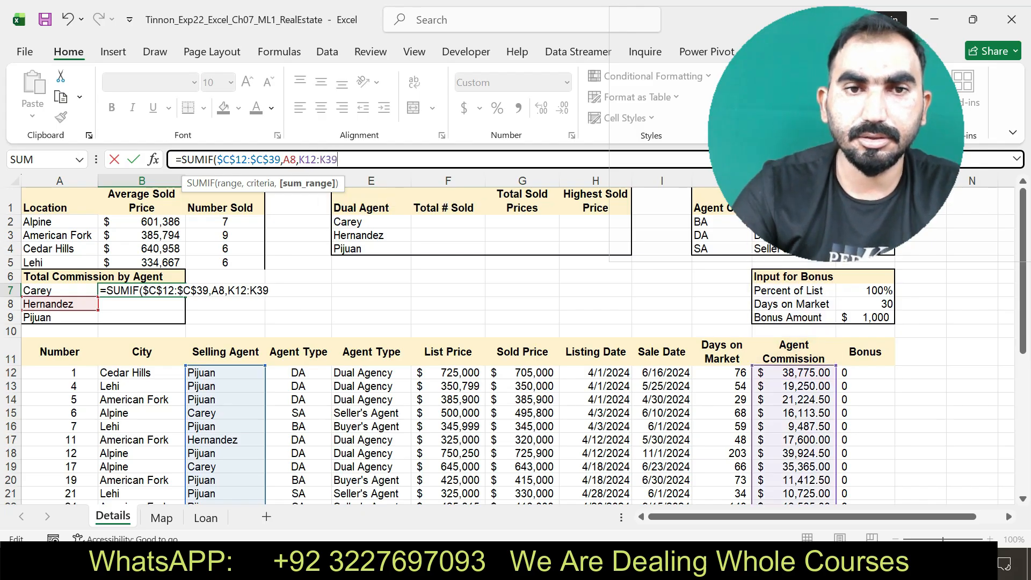
key(ctrl+shift+Left)
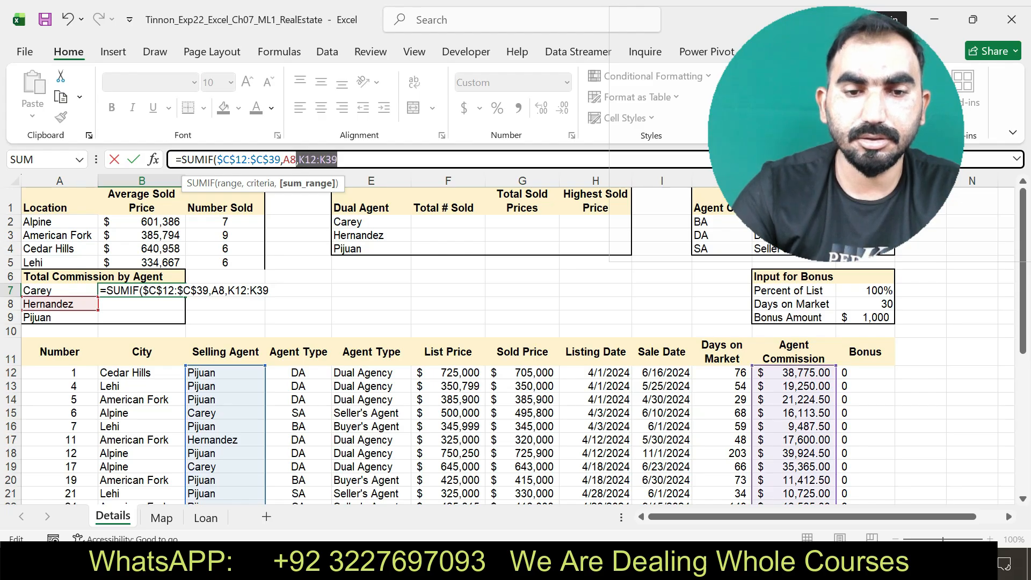
key(F4)
key(End)
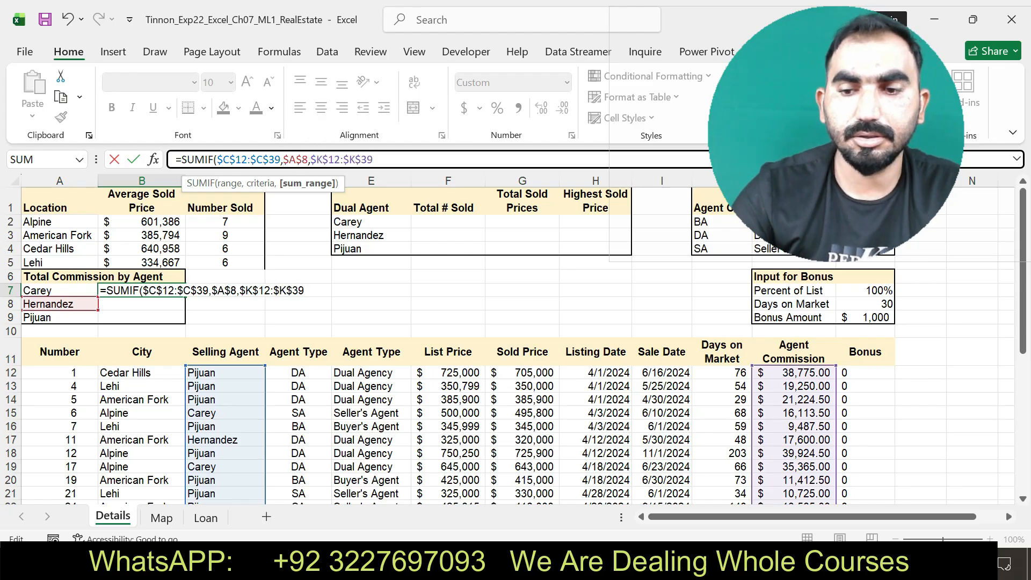
text())
key(Return)
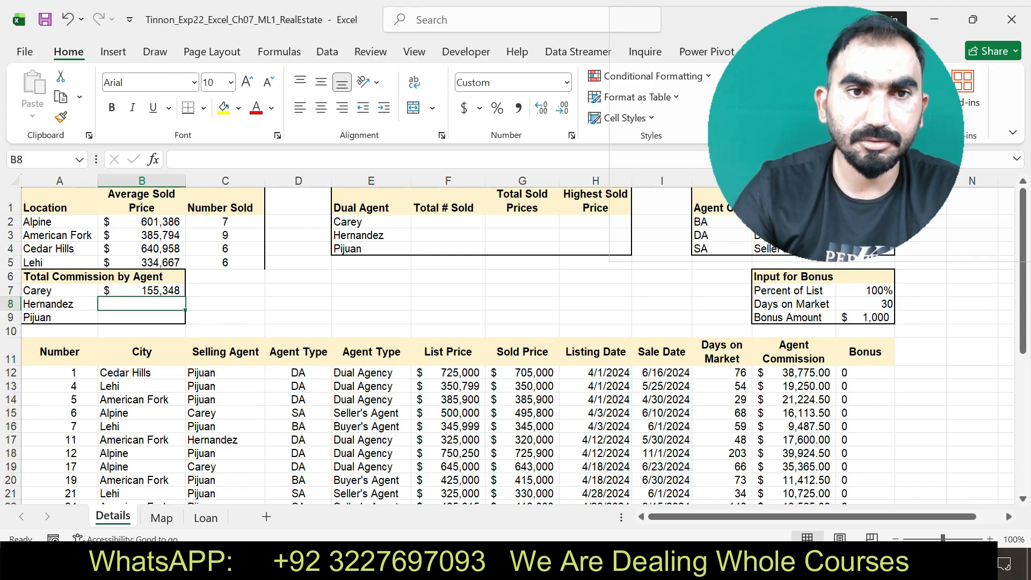
click(142, 291)
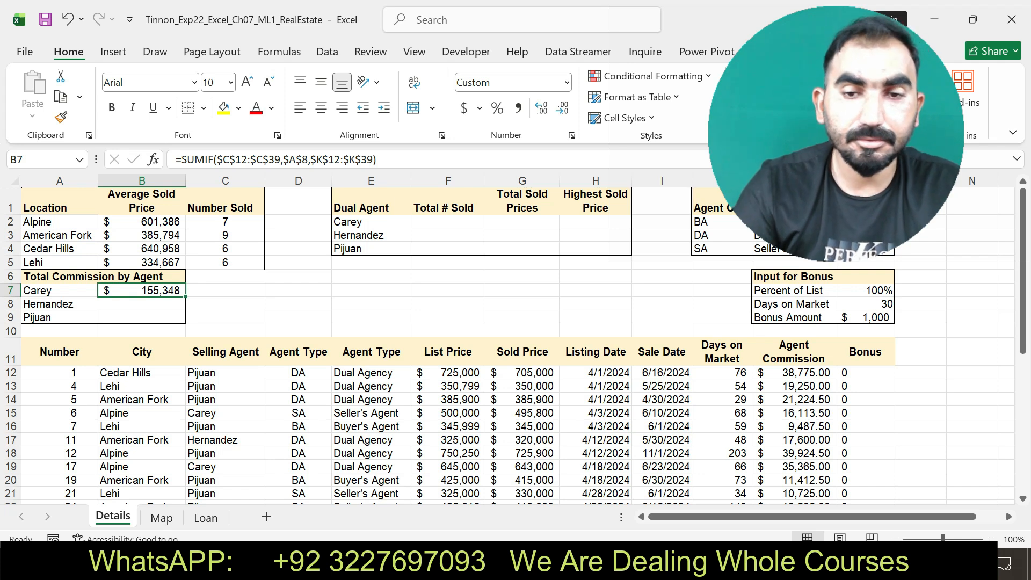
Step: Check step 8 in the Word instructions, return to the Excel workbook, and change the criterion in B7's SUMIF function to $A$7
key(alt+Tab)
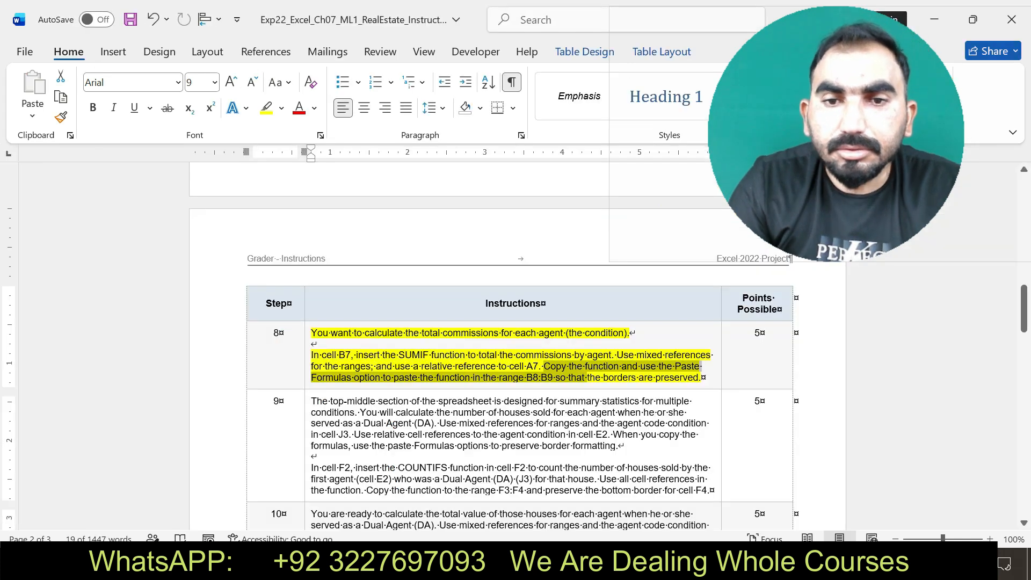
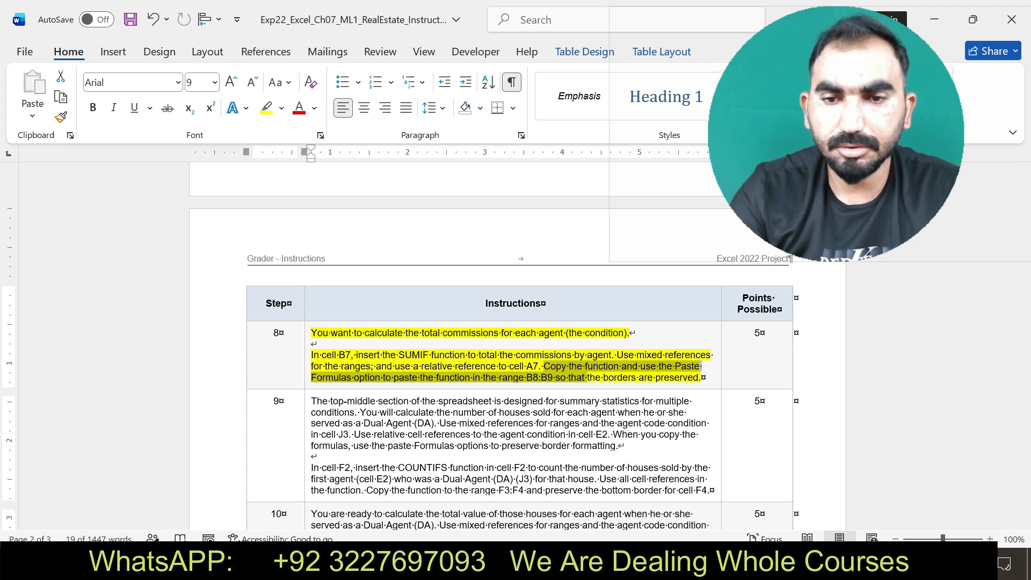
key(alt+Tab)
key(F2)
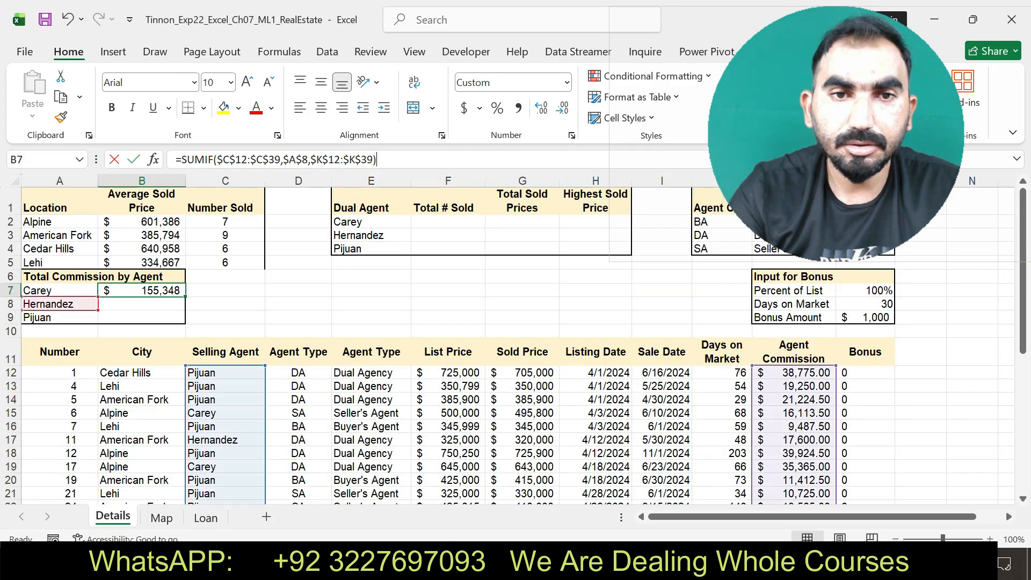
key(Left)
key(BackSpace)
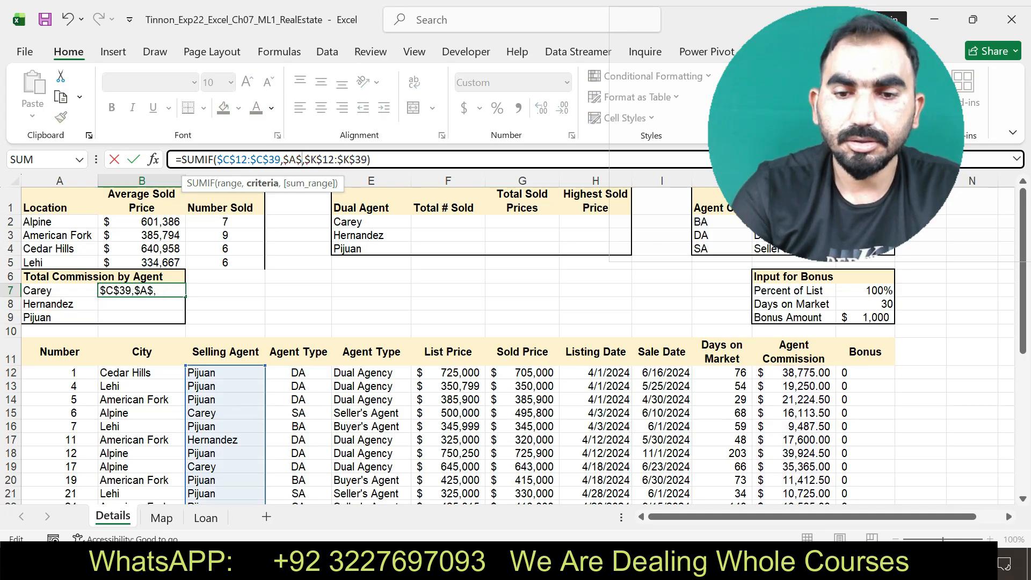
text(7)
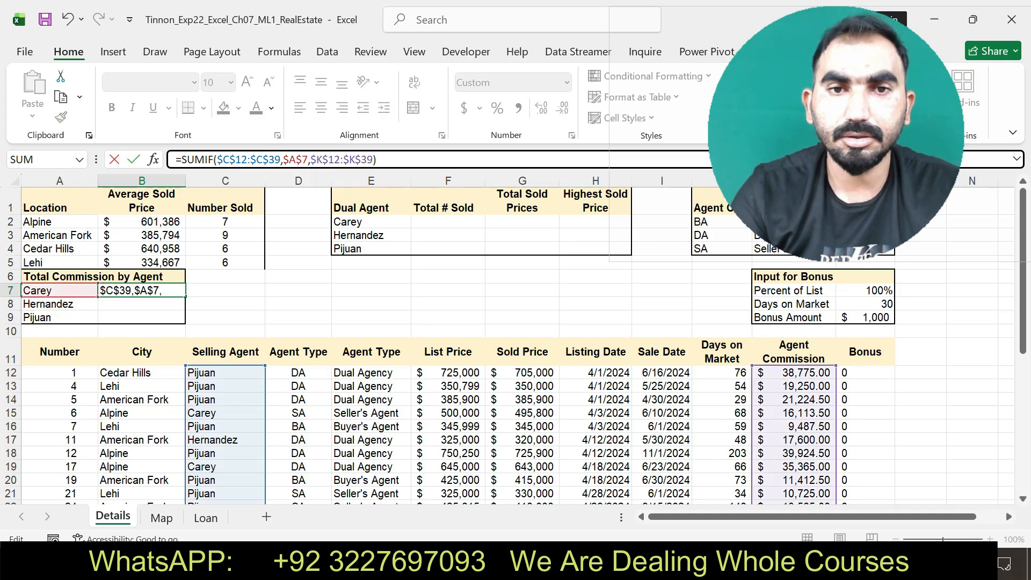
key(Return)
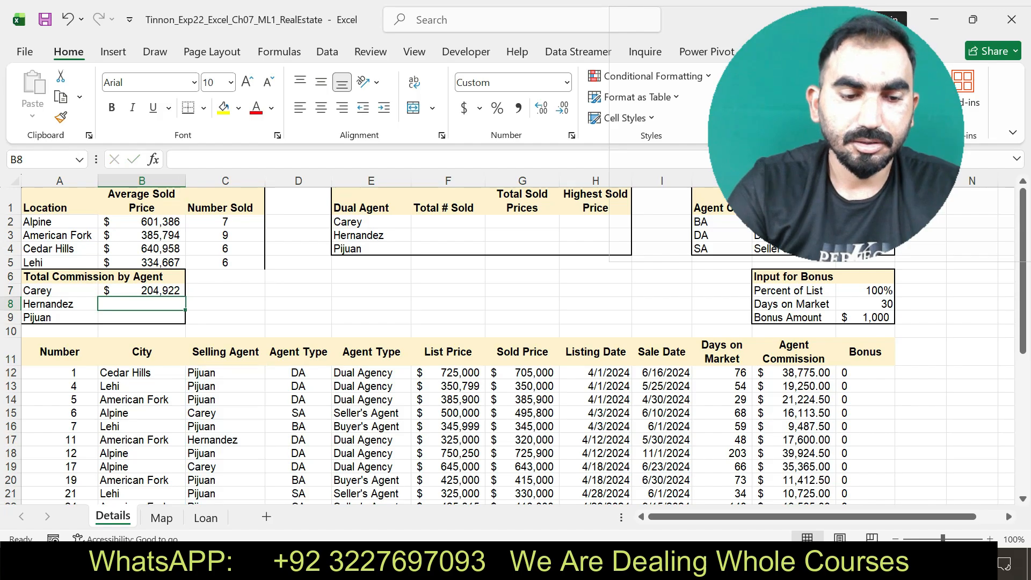
key(Up)
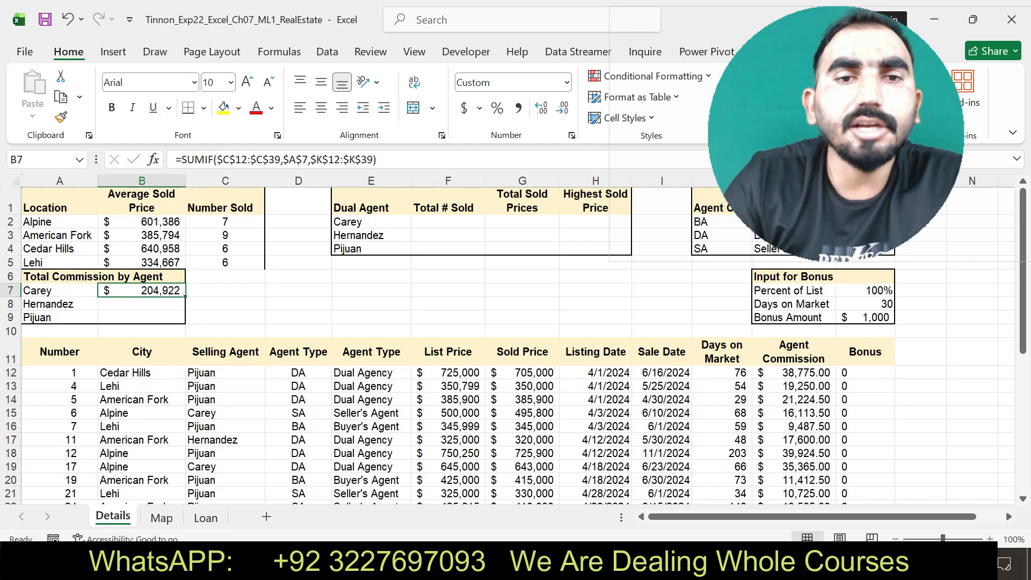
Step: Review B7's SUMIF formula against step 8 in the Word instructions, and return to the Excel workbook with B7 selected
drag(283, 160, 309, 159)
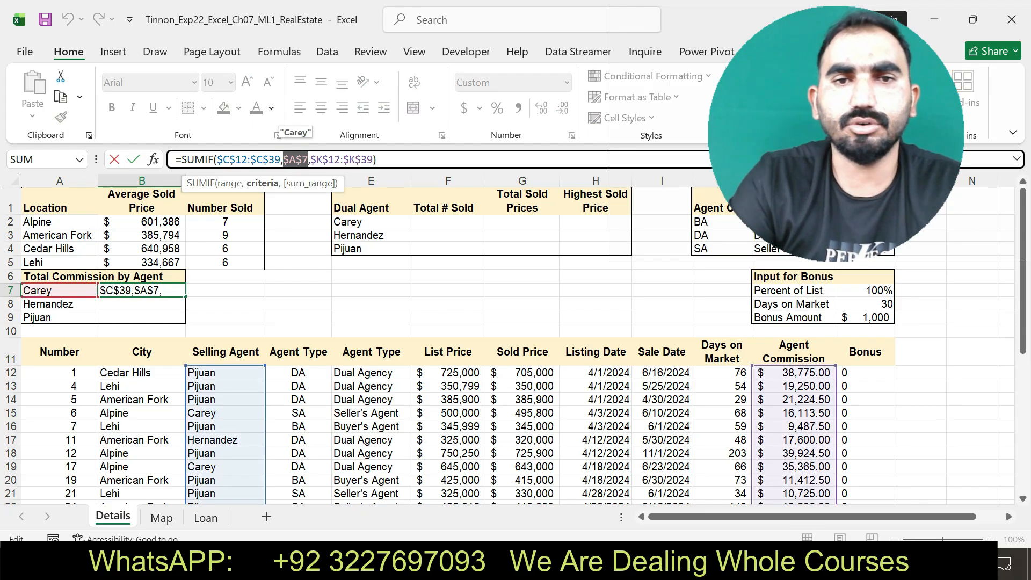
drag(376, 160, 177, 159)
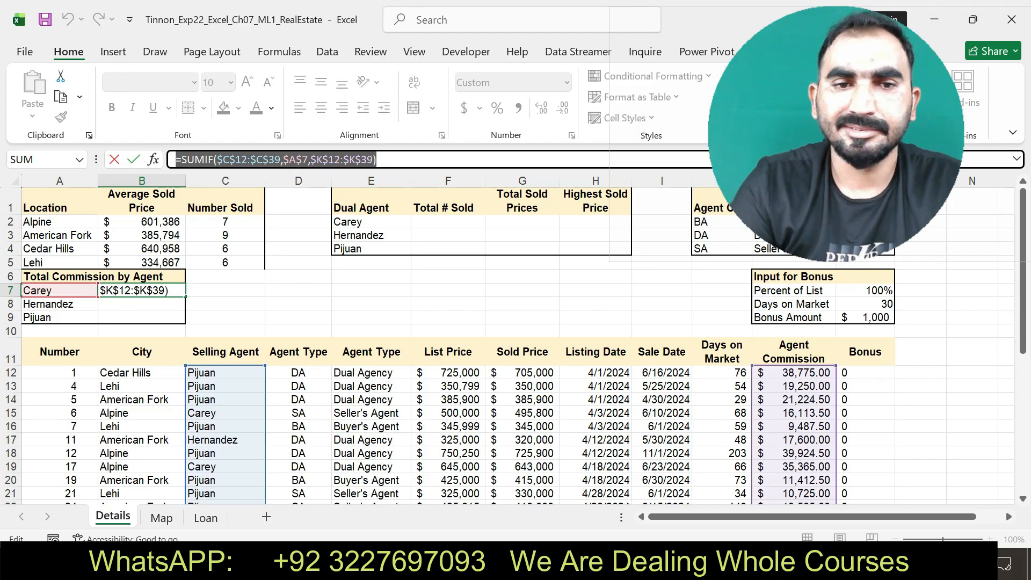
key(Return)
key(alt+Tab)
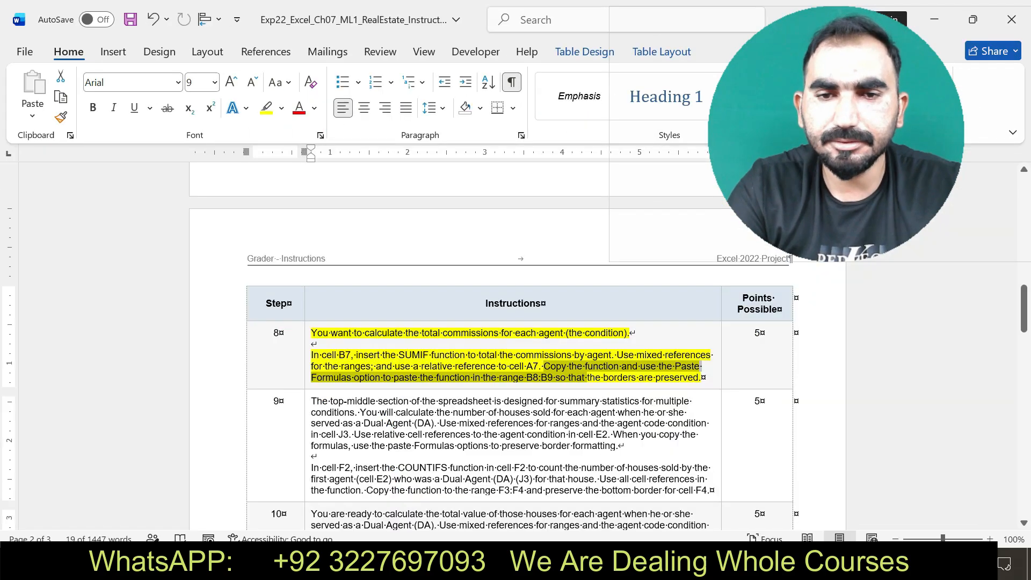
click(532, 377)
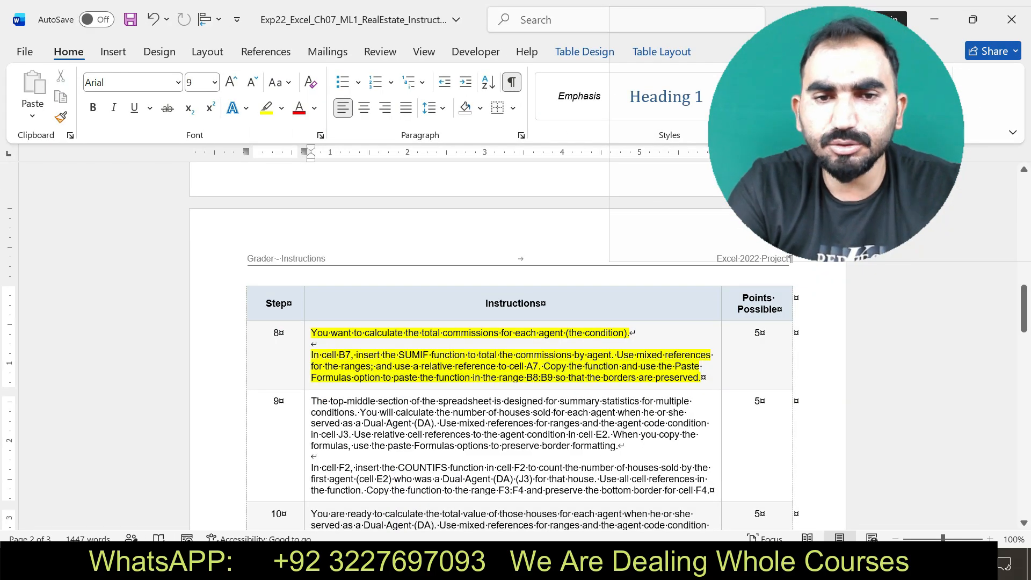
key(alt+Tab)
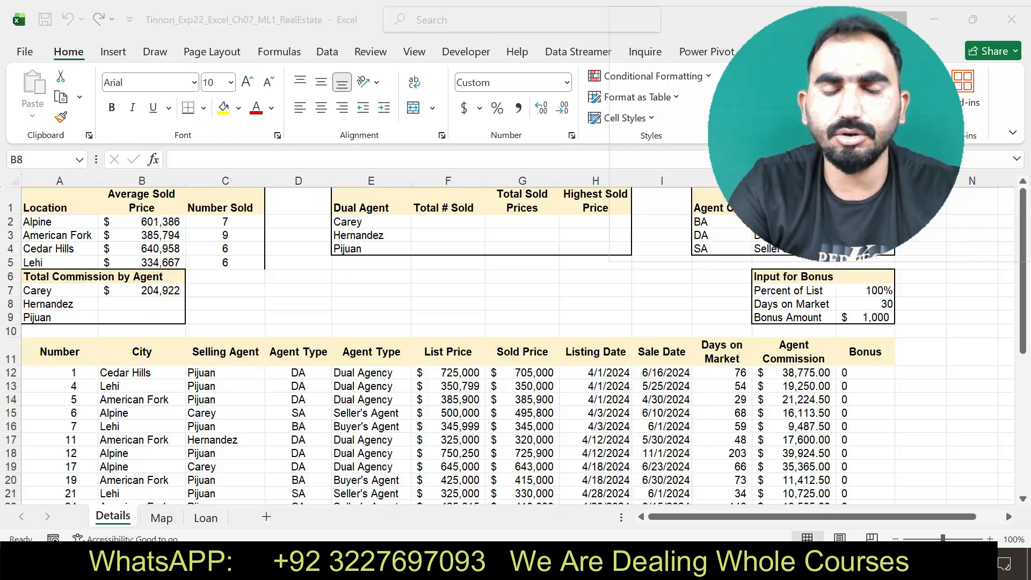
click(142, 290)
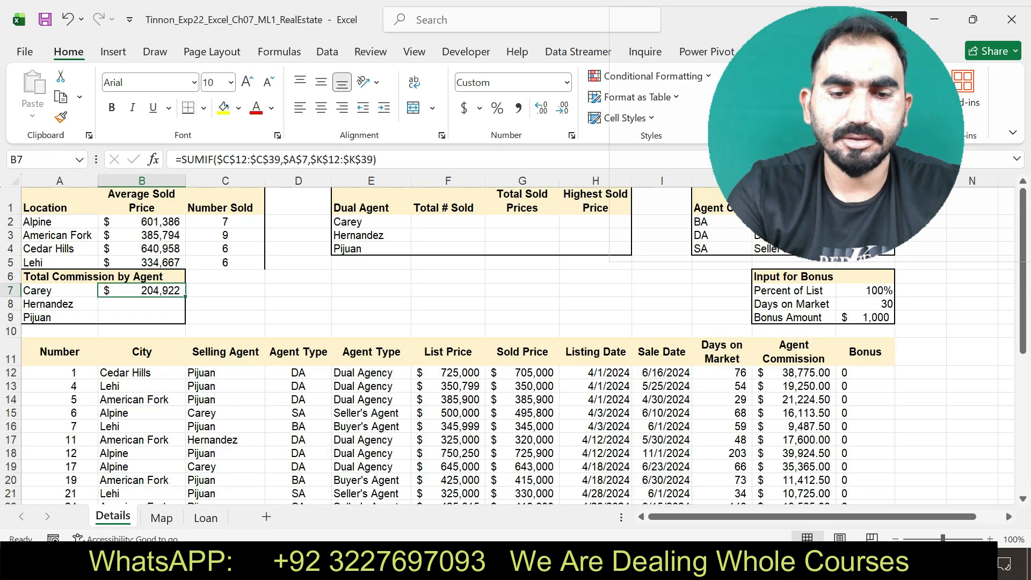
Step: Copy B7's SUMIF function to B8:B9 under Total Commission by Agent using the Formulas paste option
key(ctrl+c)
drag(142, 304, 142, 317)
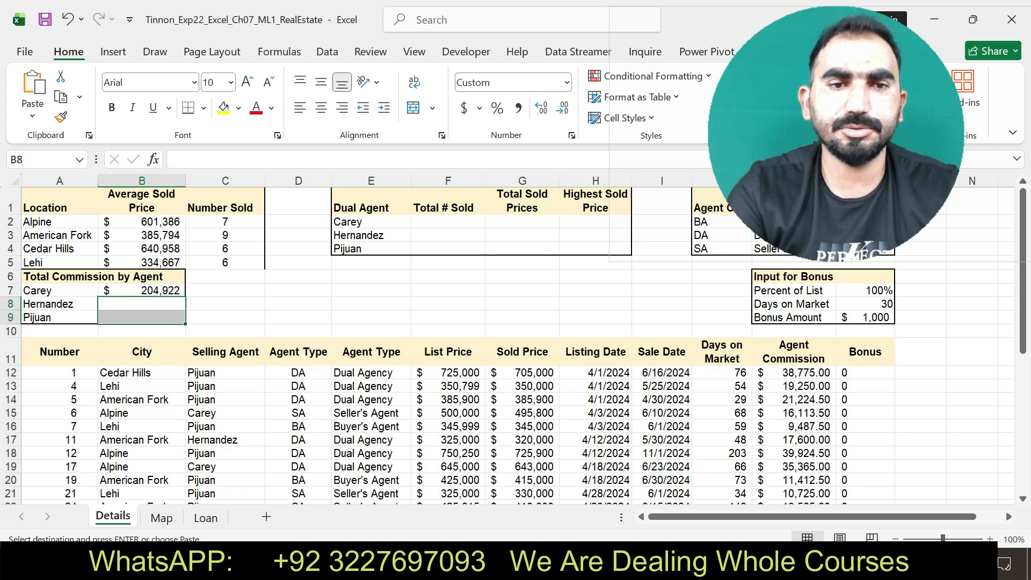
click(32, 115)
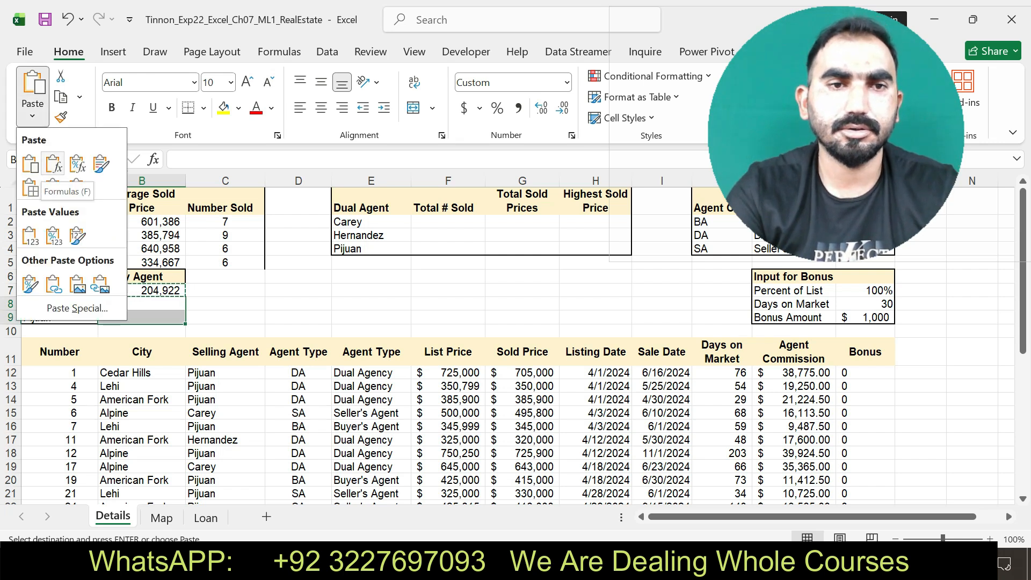
click(54, 164)
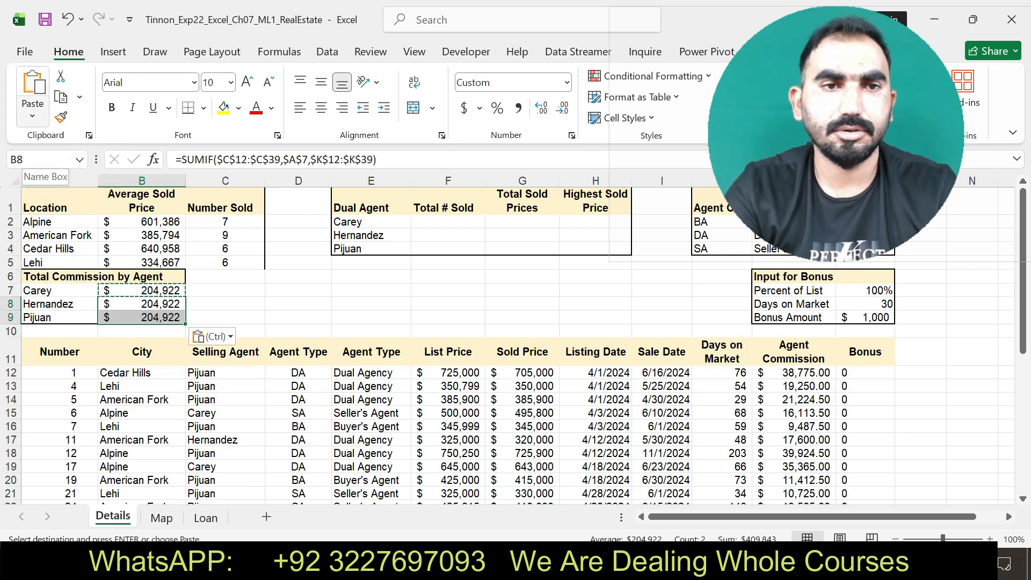
Step: Try pasting the copied function over B8:B9 with Formulas & Number Formatting, and again with Keep Source Column Widths
click(32, 116)
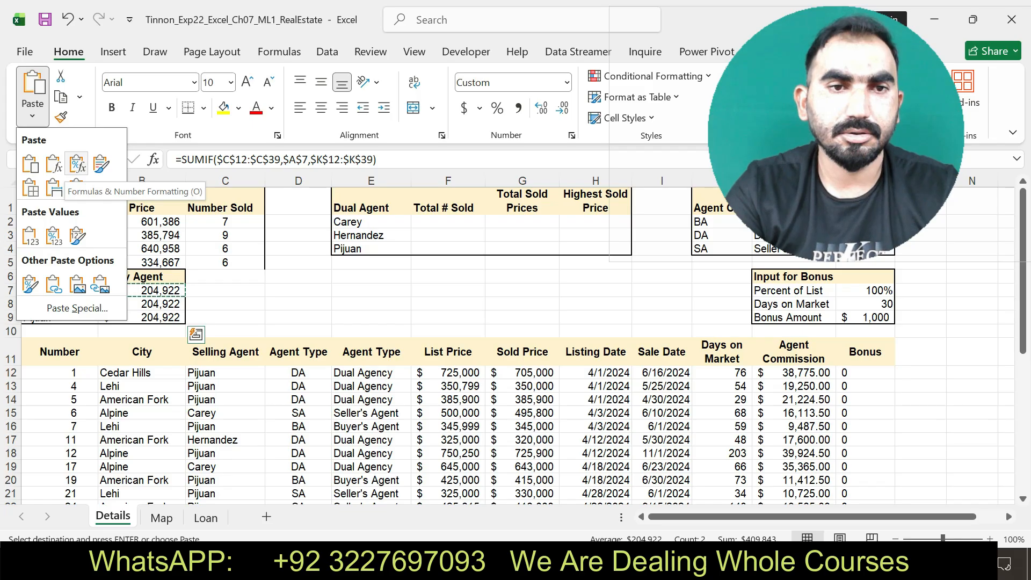
click(77, 163)
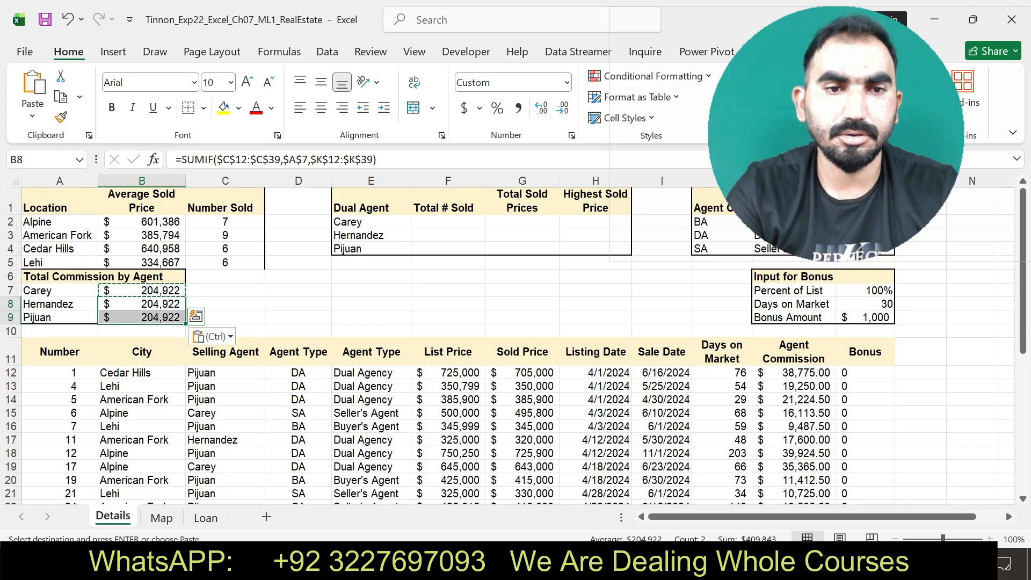
click(32, 115)
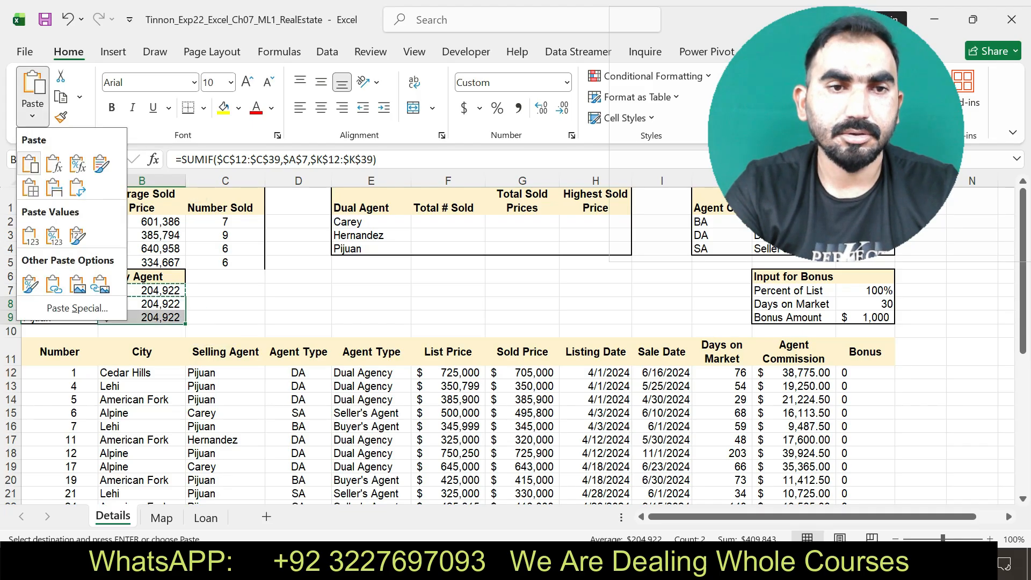
click(54, 188)
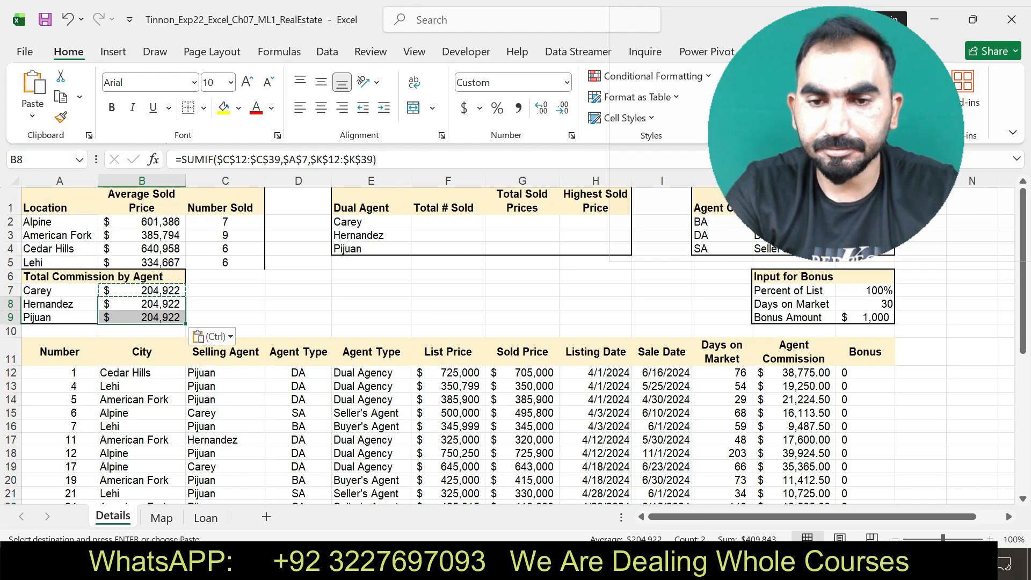
Step: Recheck step 8 in the Word instructions, and in the Excel workbook replace B8:B9's contents with B7's function using the Formulas paste option
key(alt+Tab)
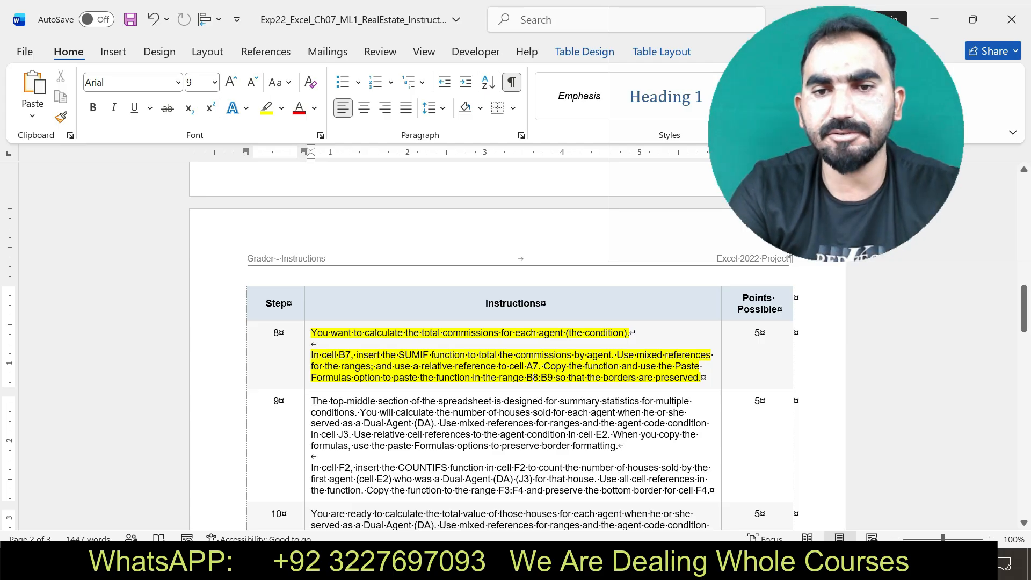
key(alt+Tab)
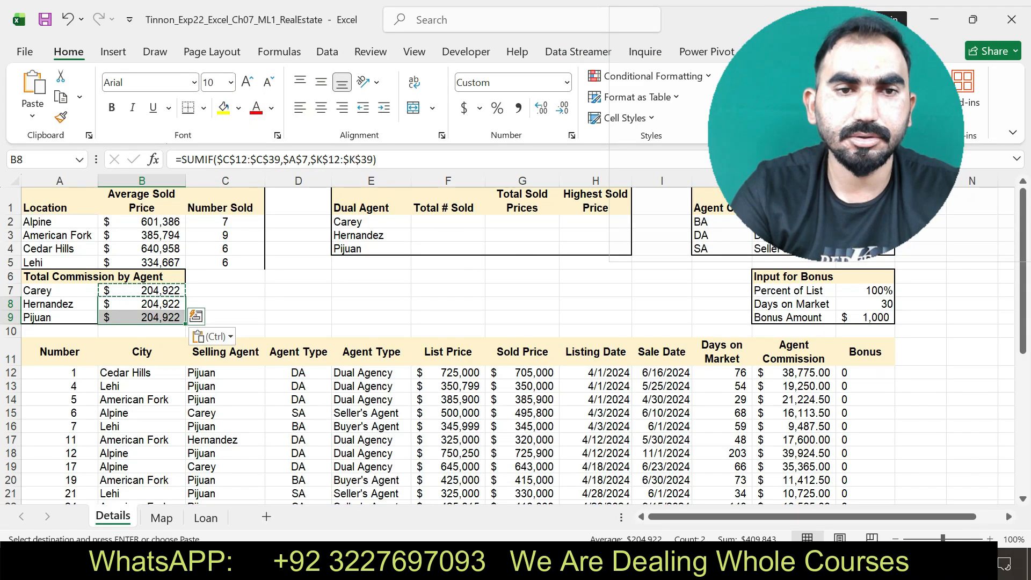
key(ctrl+z)
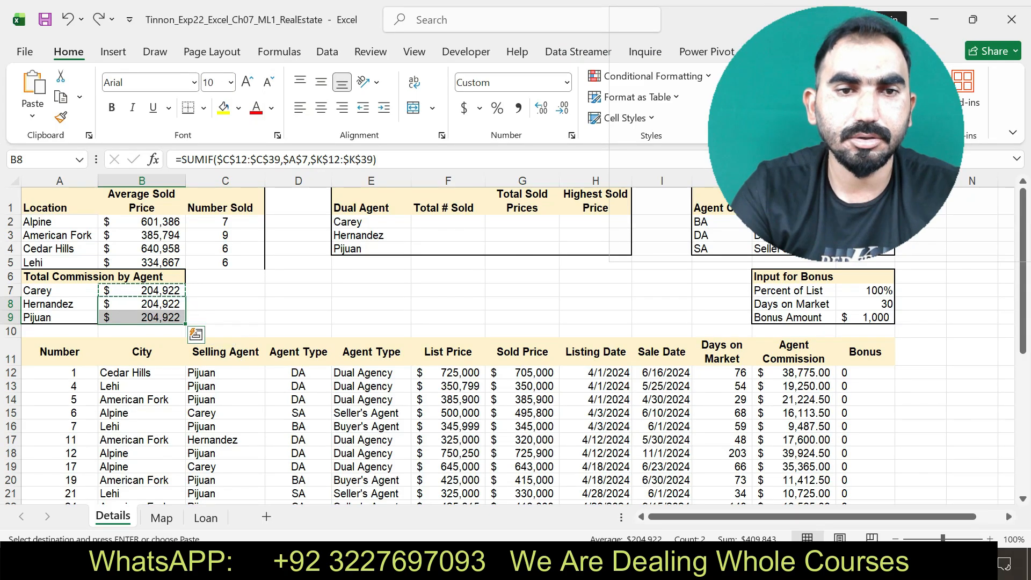
key(Delete)
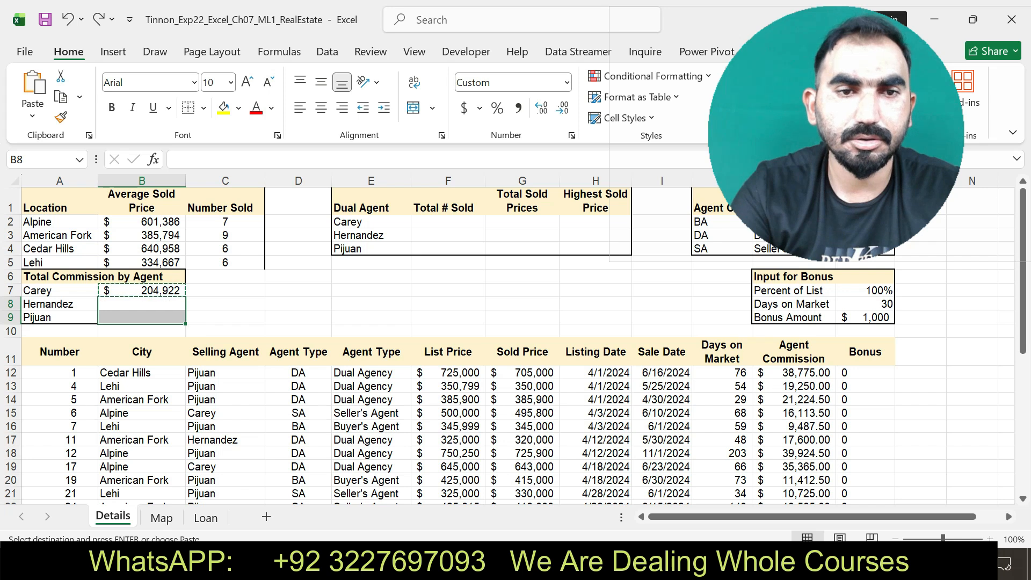
click(33, 115)
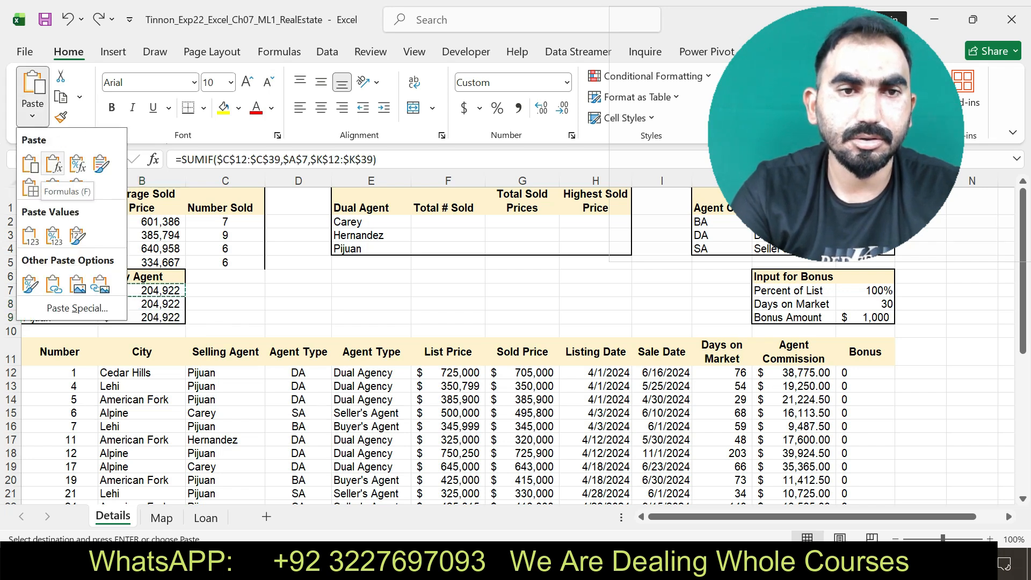
click(53, 164)
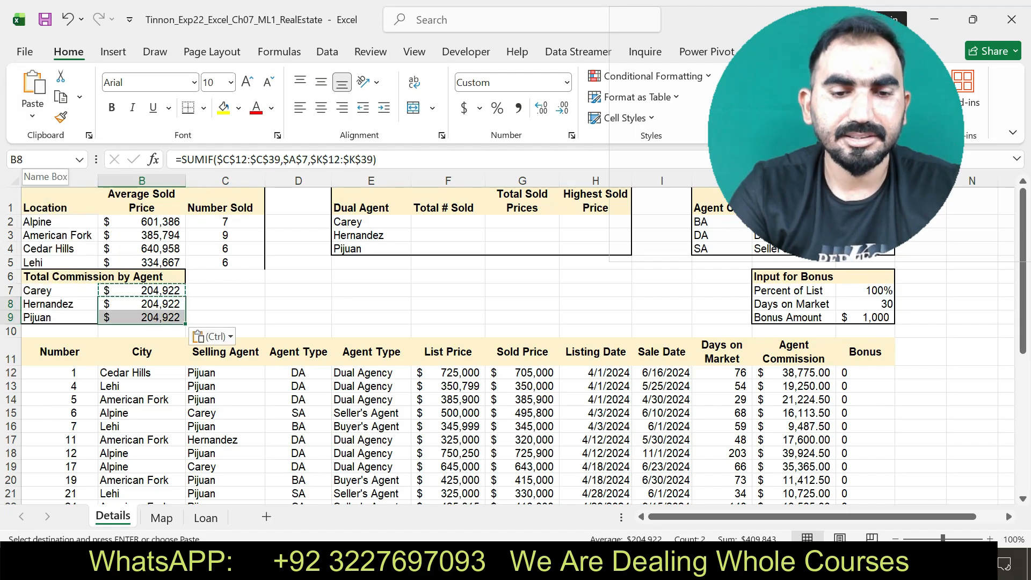
Step: Undo the formulas pasted into B8:B9 and copy the full text of the SUMIF formula in B7
key(ctrl+z)
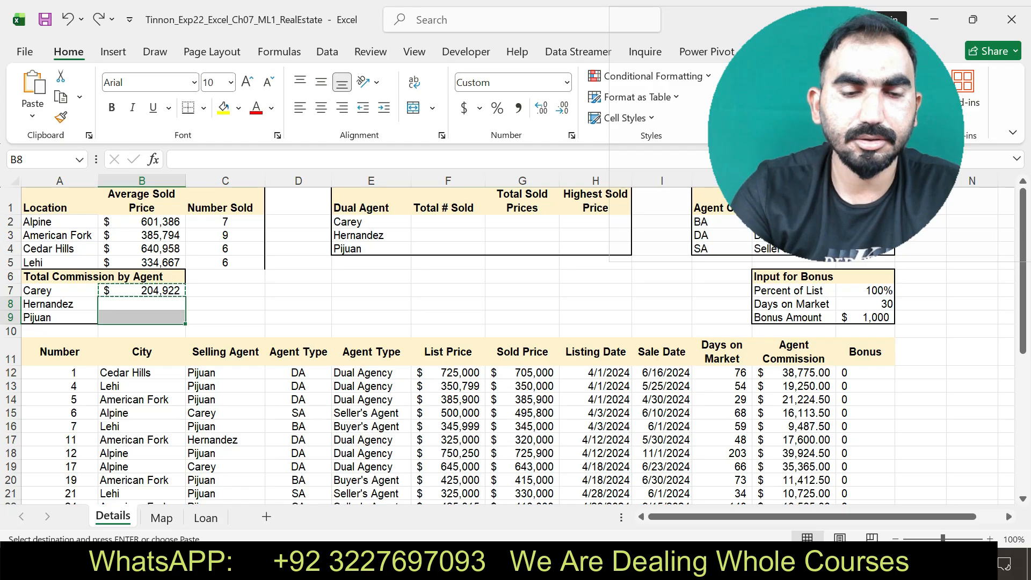
key(Escape)
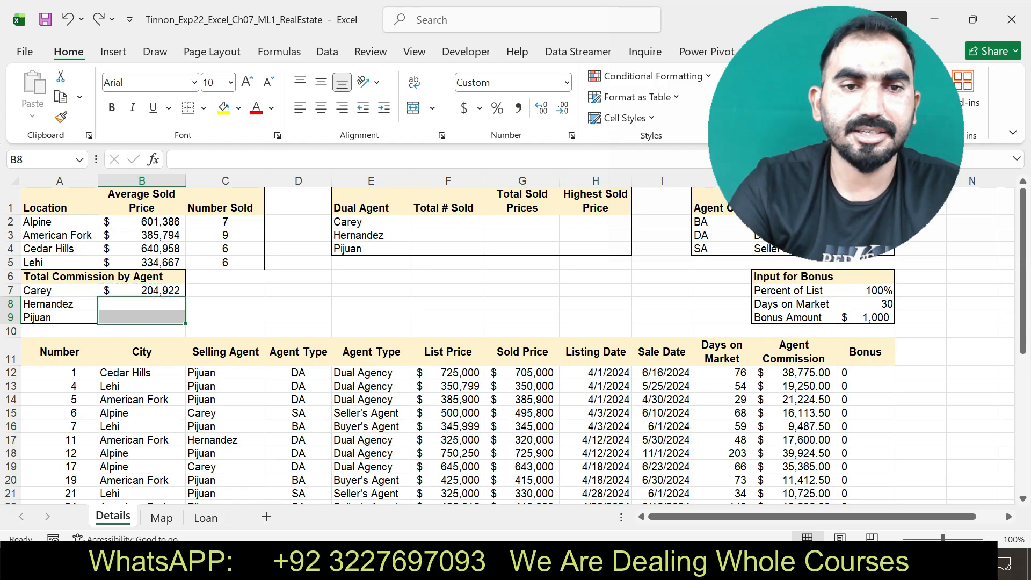
click(142, 291)
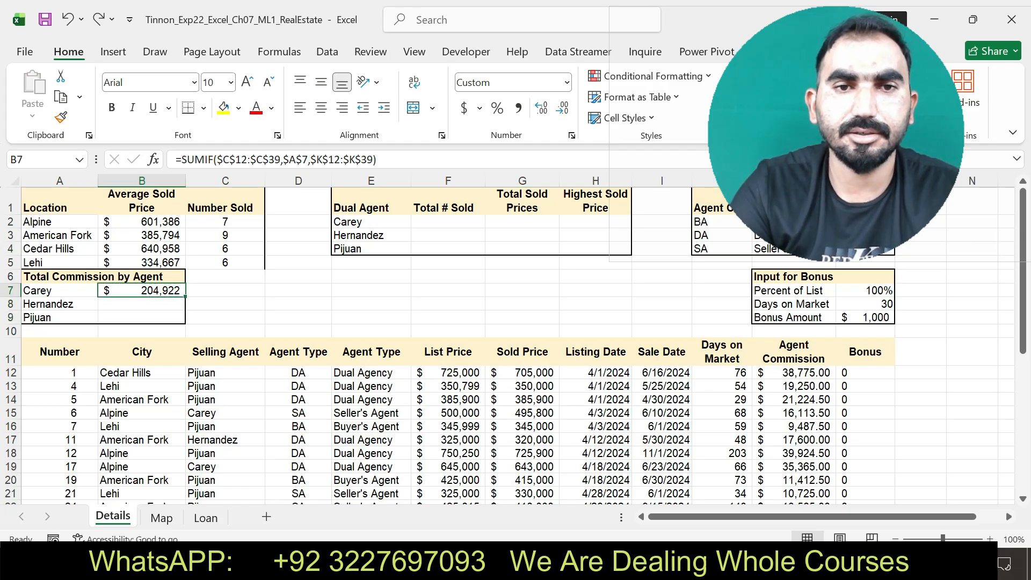
drag(377, 159, 176, 159)
key(ctrl+c)
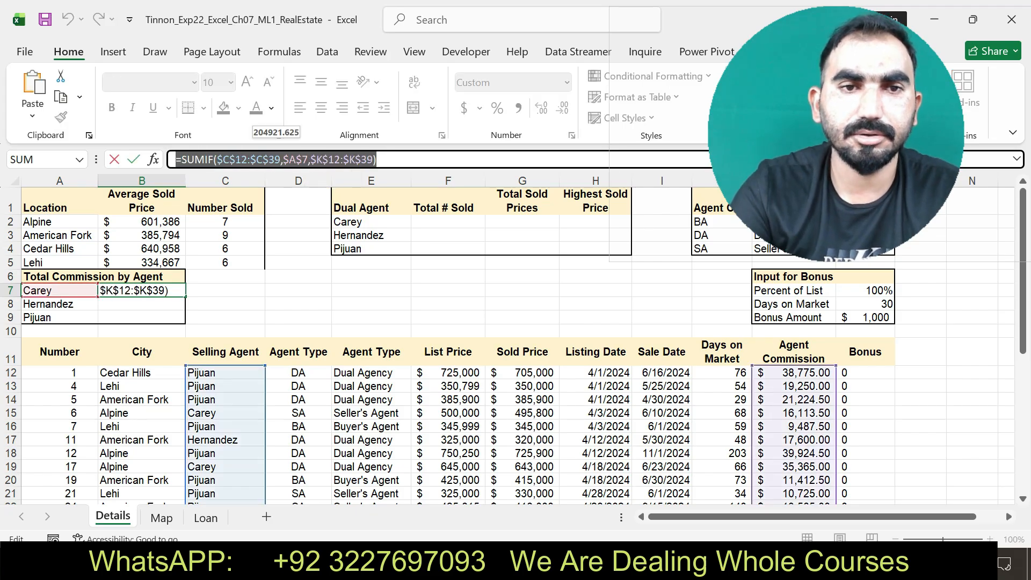
key(Return)
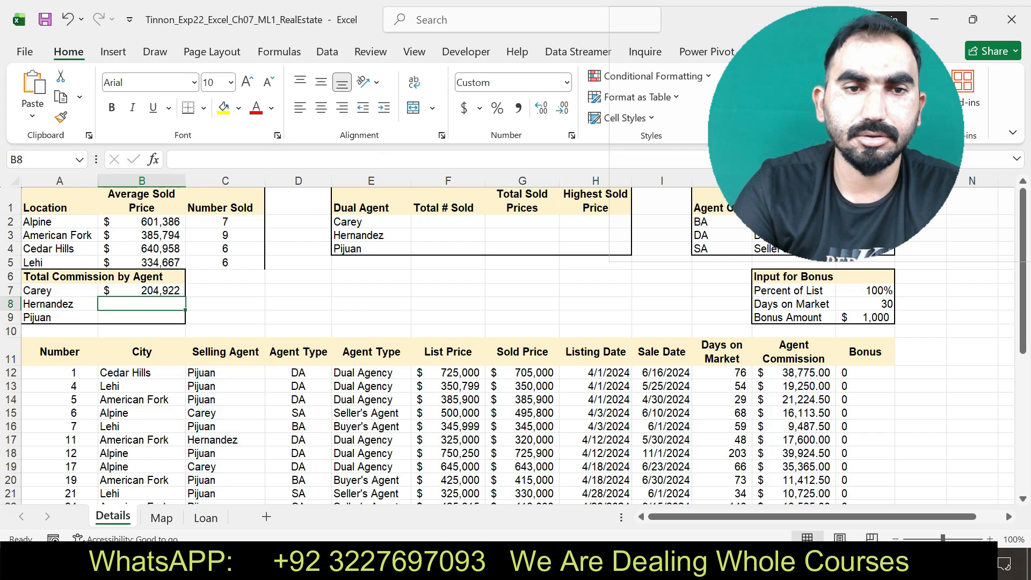
Step: Paste the copied SUMIF formula into B8 and change its criteria reference to $A$8
key(ctrl+v)
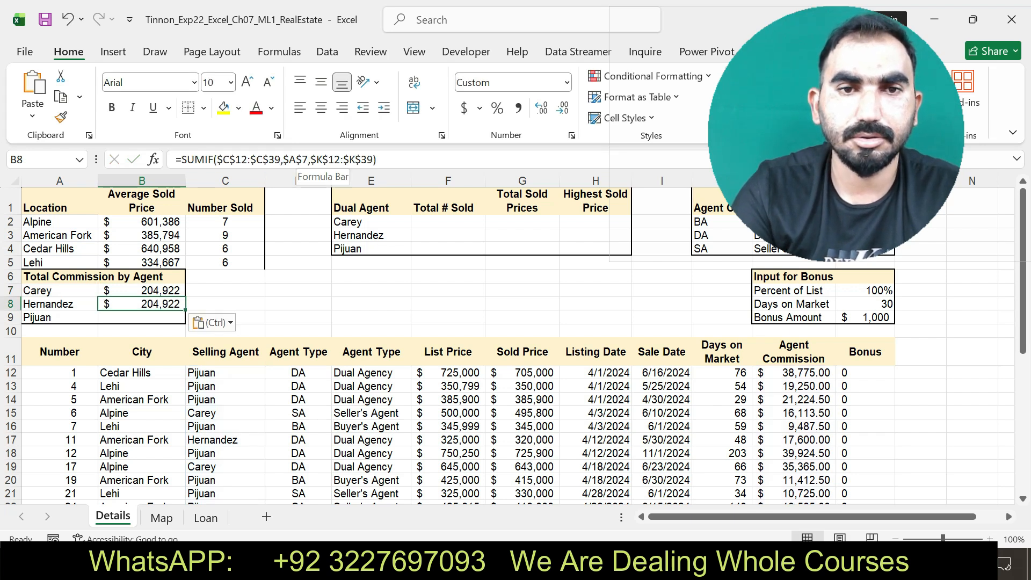
click(308, 160)
key(BackSpace)
text(8)
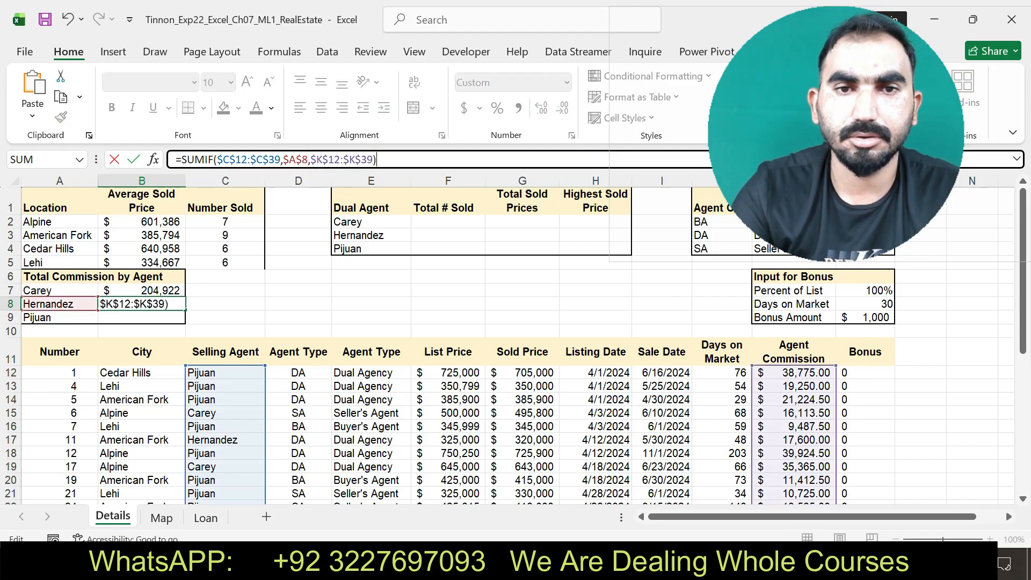
key(Return)
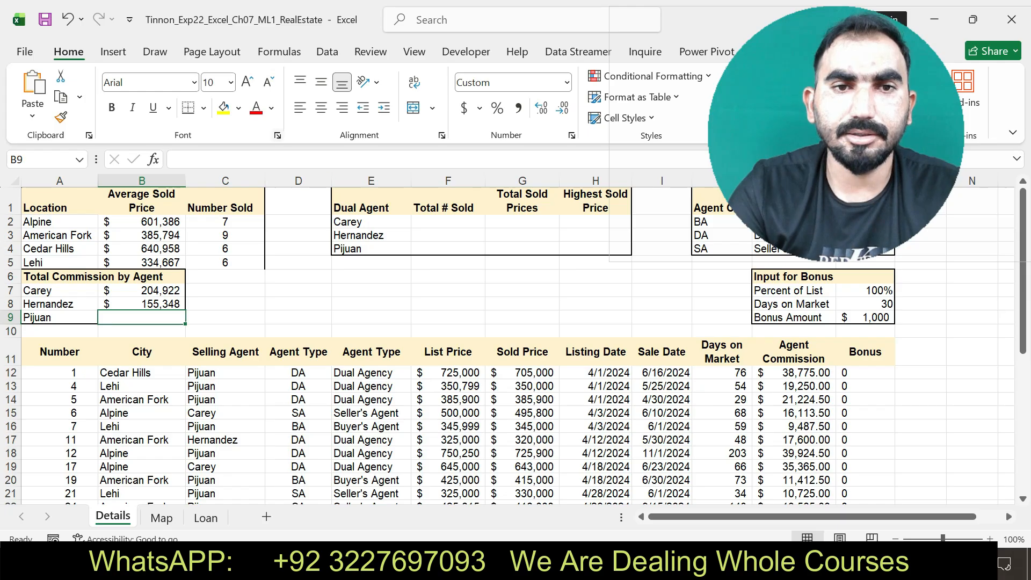
Step: Paste the copied SUMIF formula into B9 and change its criteria reference to $A$9
key(F2)
key(ctrl+v)
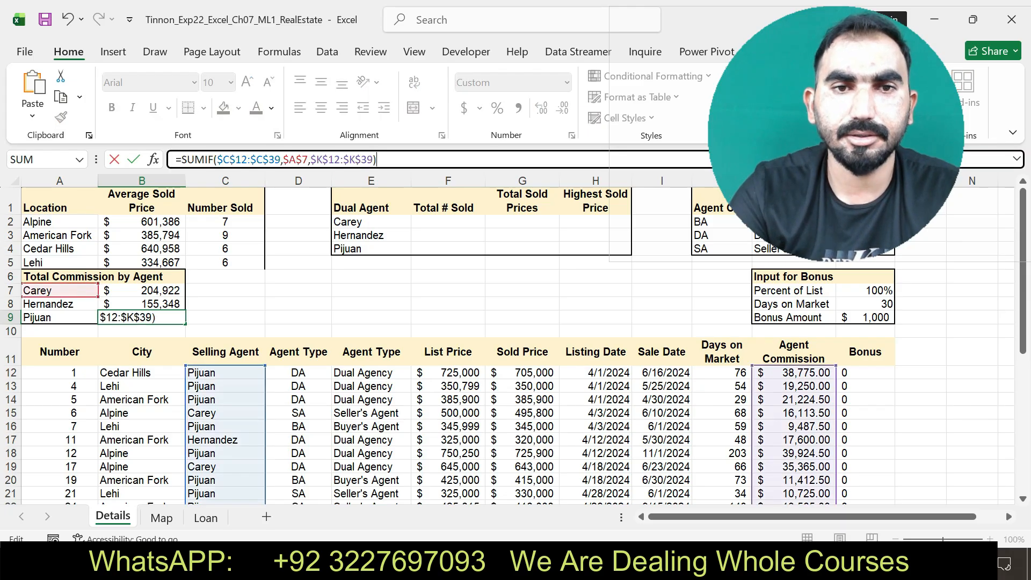
key(BackSpace)
text(9)
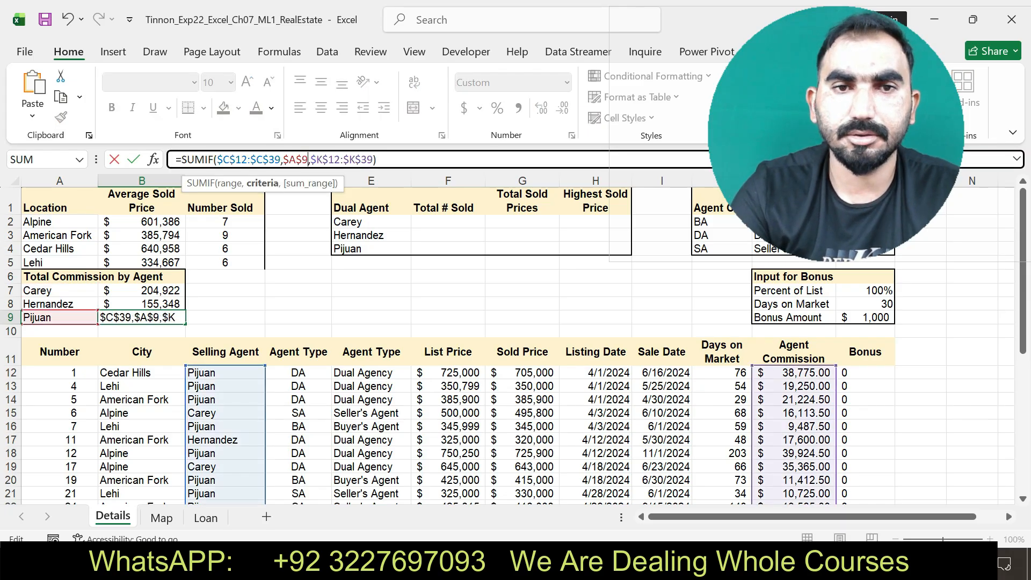
key(Return)
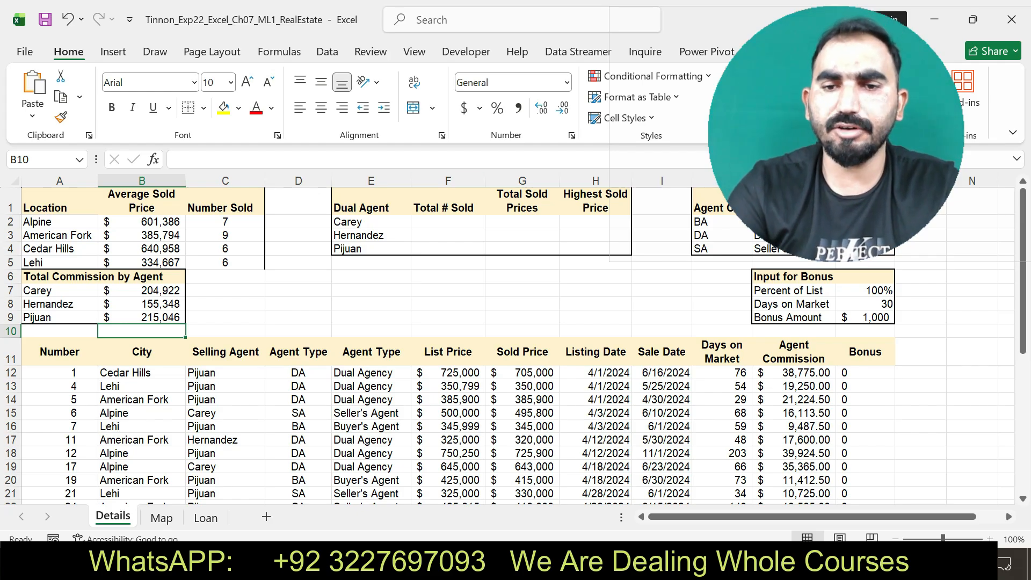
Step: Switch to the Word instructions, undo the highlight on step 8, and highlight the step 9 instructions in yellow
key(alt+Tab)
key(ctrl+z)
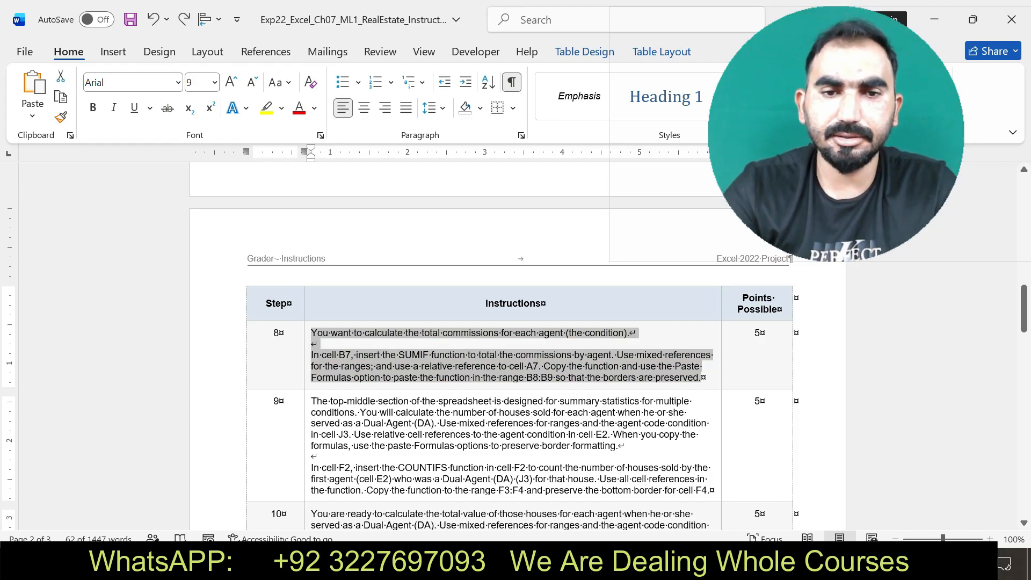
drag(310, 401, 664, 489)
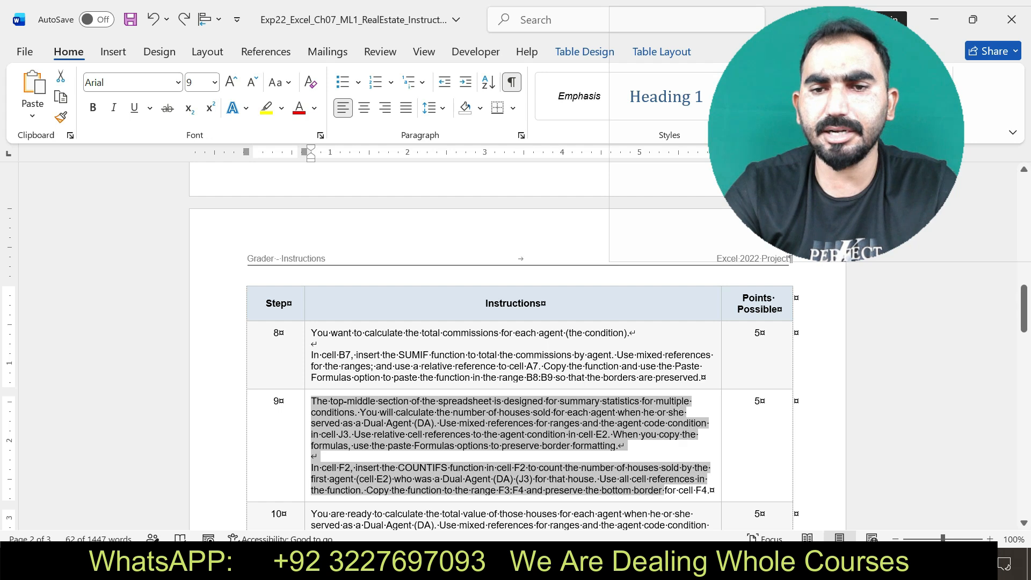
drag(664, 490, 707, 489)
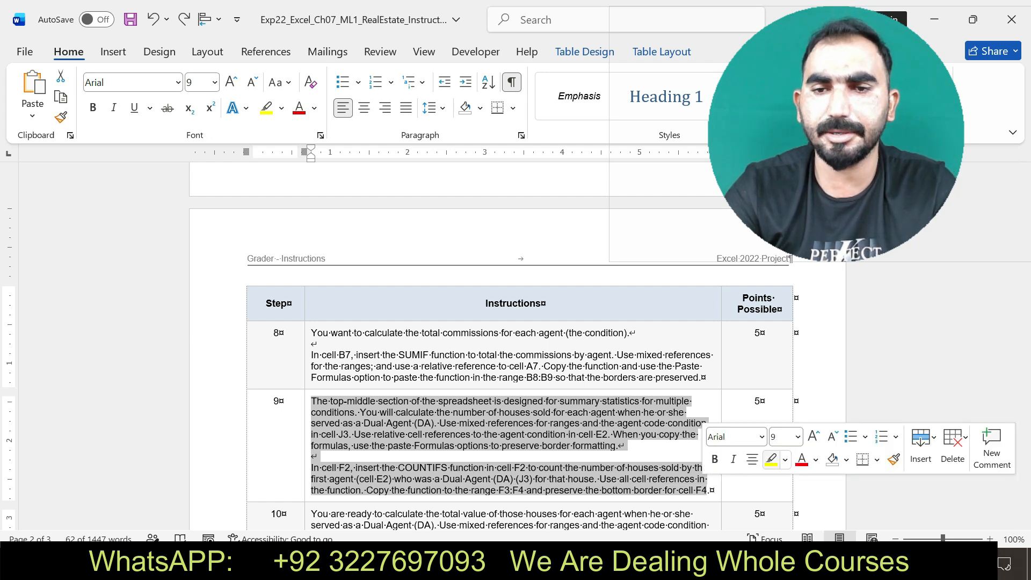
click(771, 459)
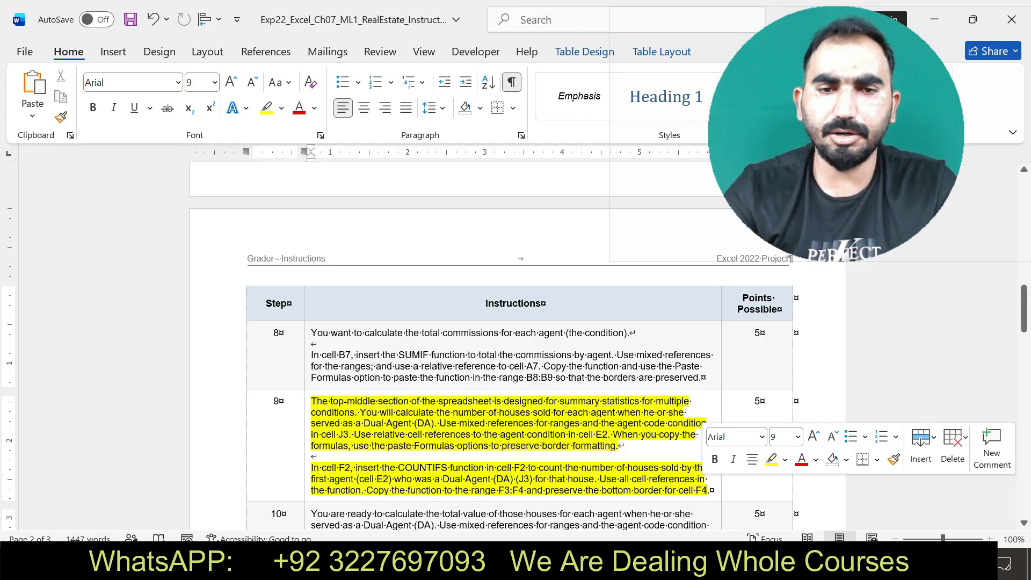
drag(311, 468, 693, 490)
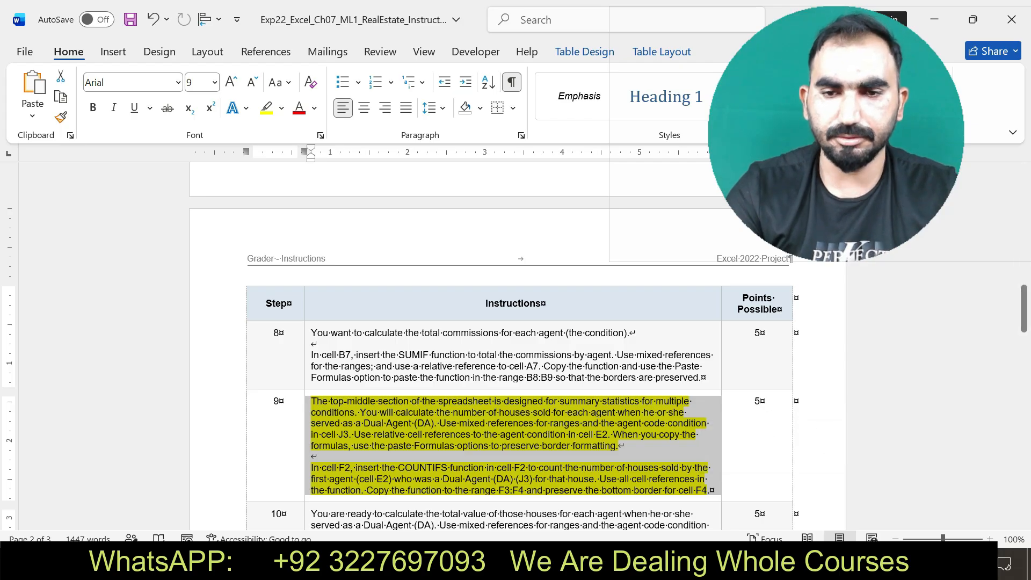
Step: Return to the Excel workbook and start a COUNTIFS formula in F2 with range C$12:C$39 and criterion E2
key(alt+Tab)
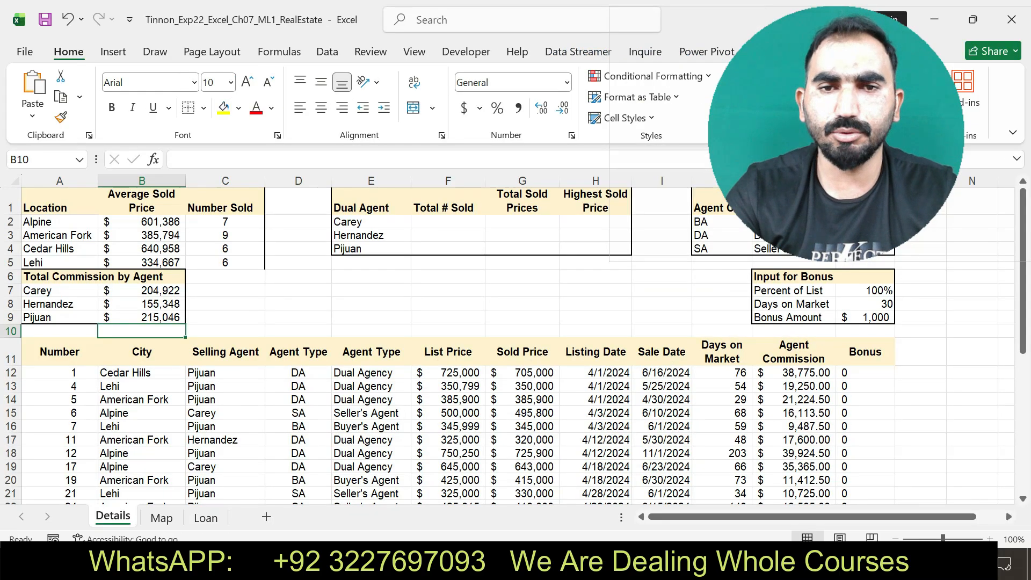
click(448, 221)
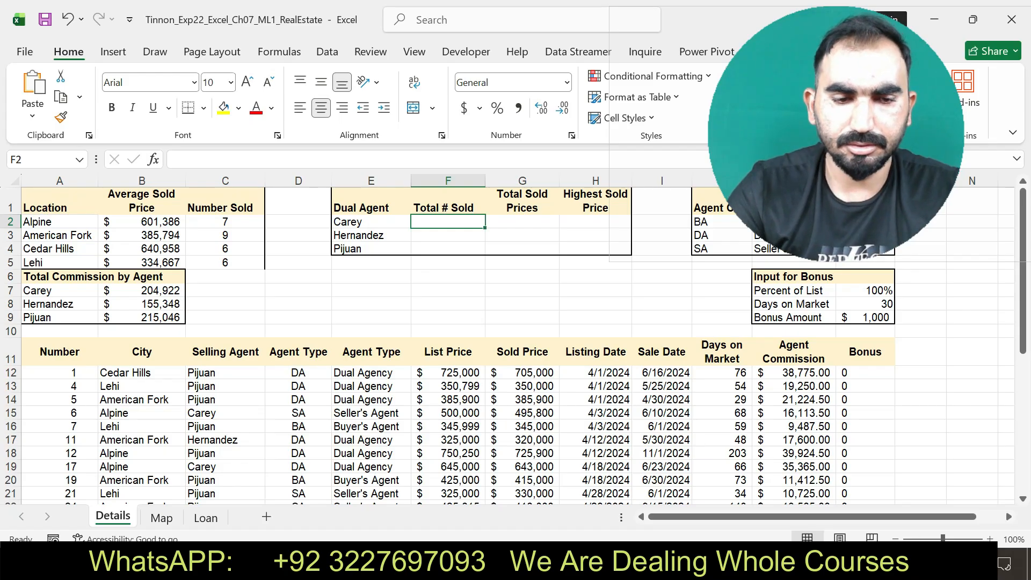
text(=COUN)
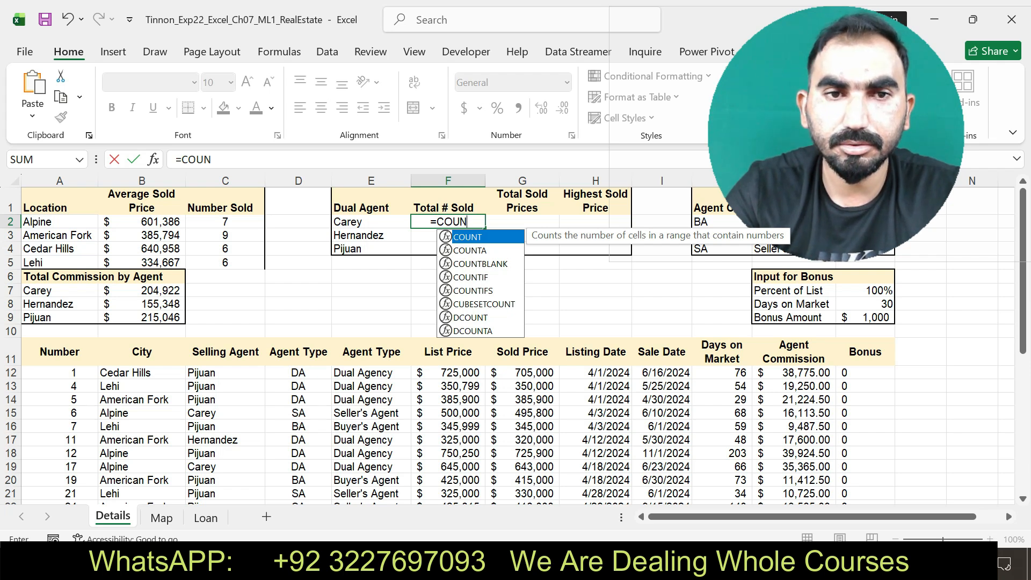
text(TI)
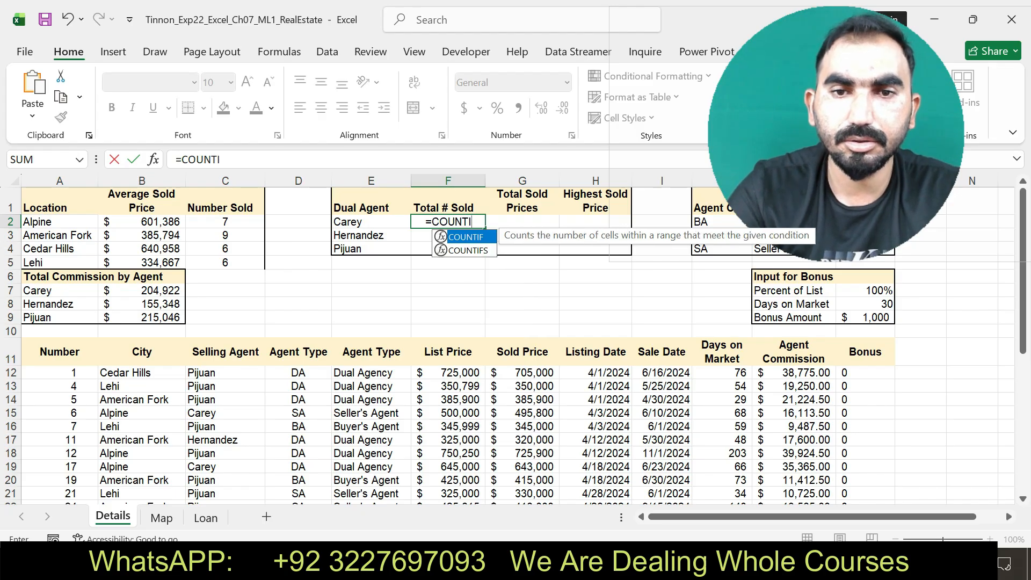
text(FS()
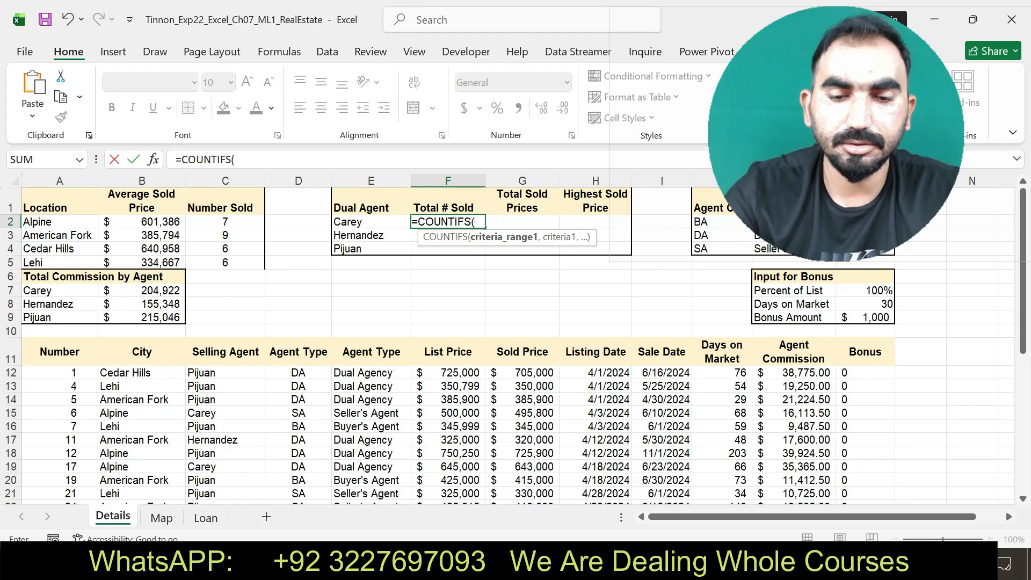
text(C$12)
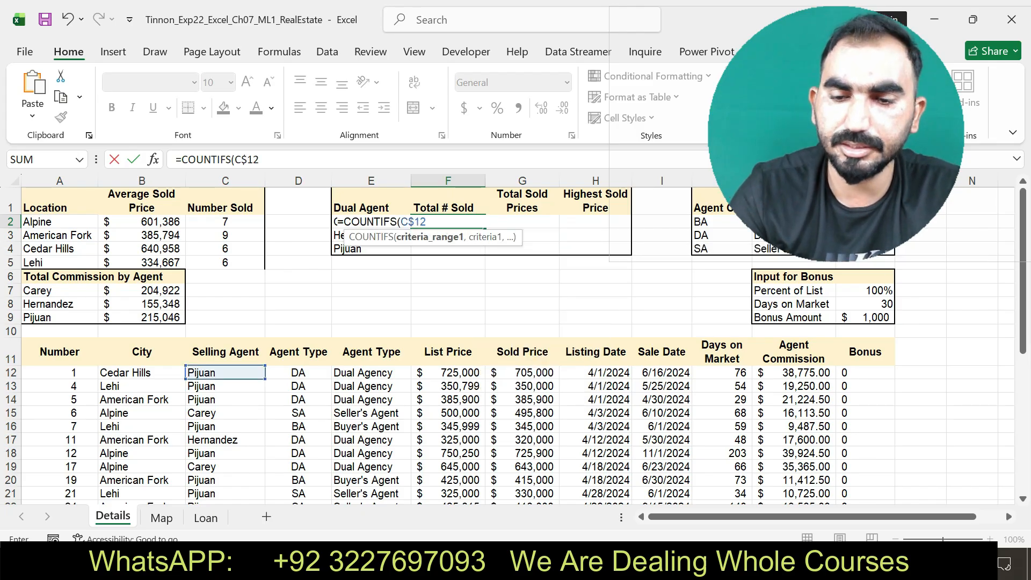
text(:C)
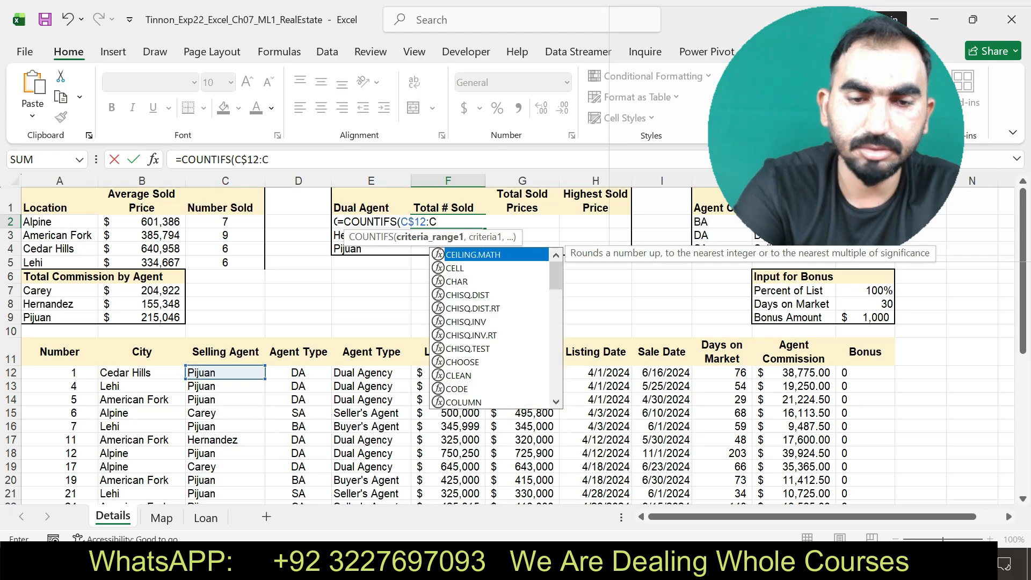
text($39)
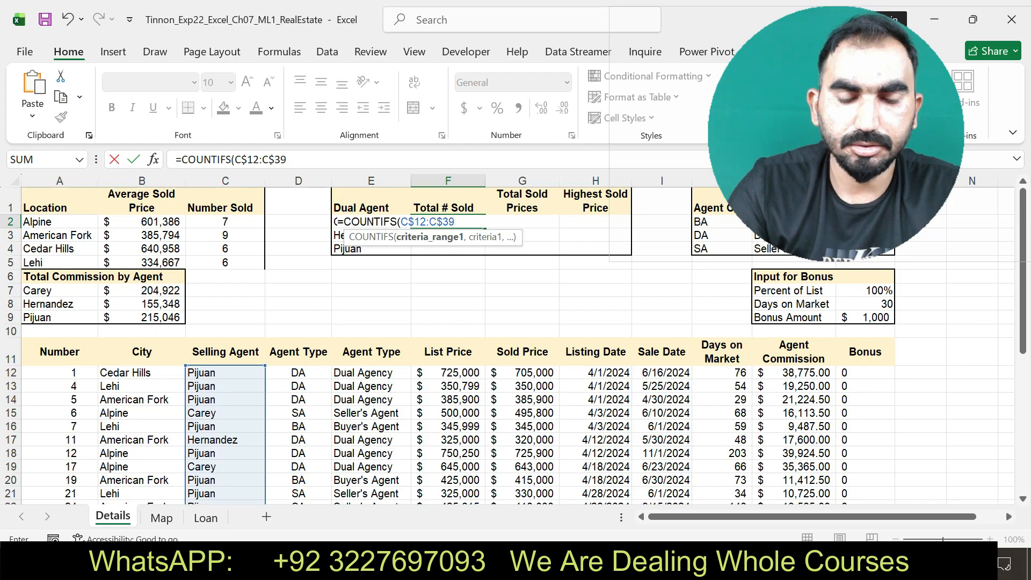
text(,E2)
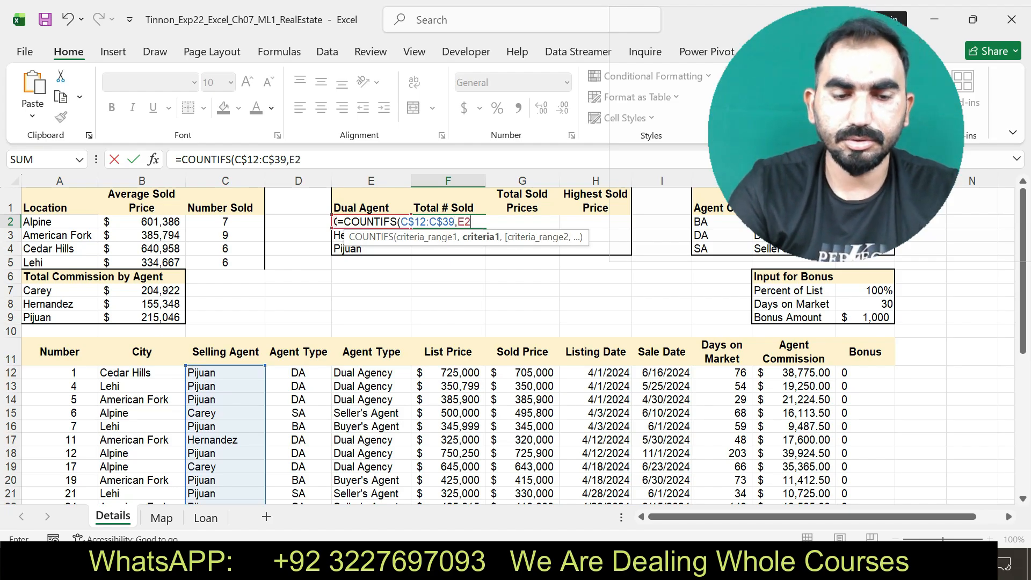
Step: Add the second condition to the COUNTIFS formula, with range D12:D39 and criterion J$3
text(,D12)
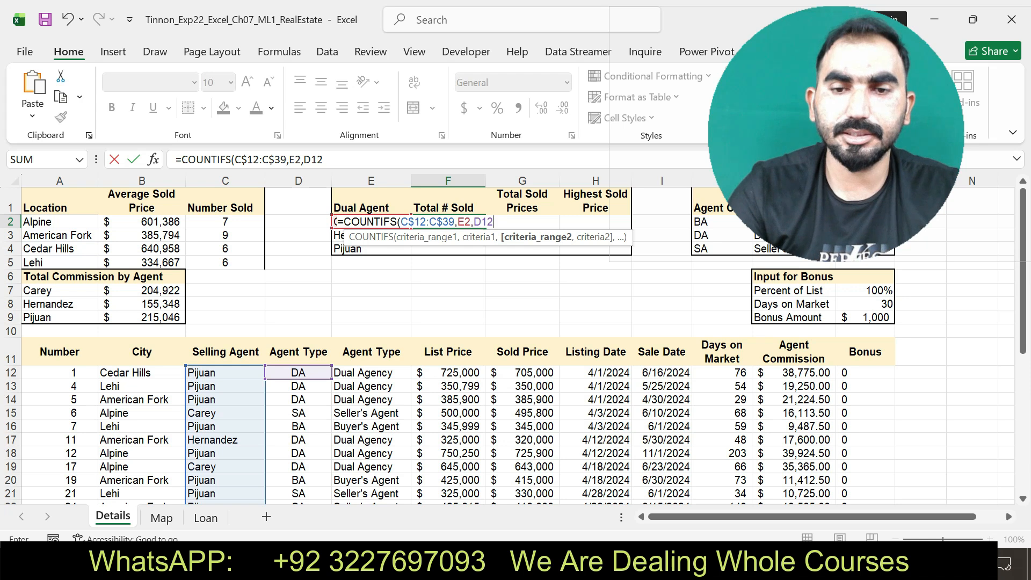
text(:D3)
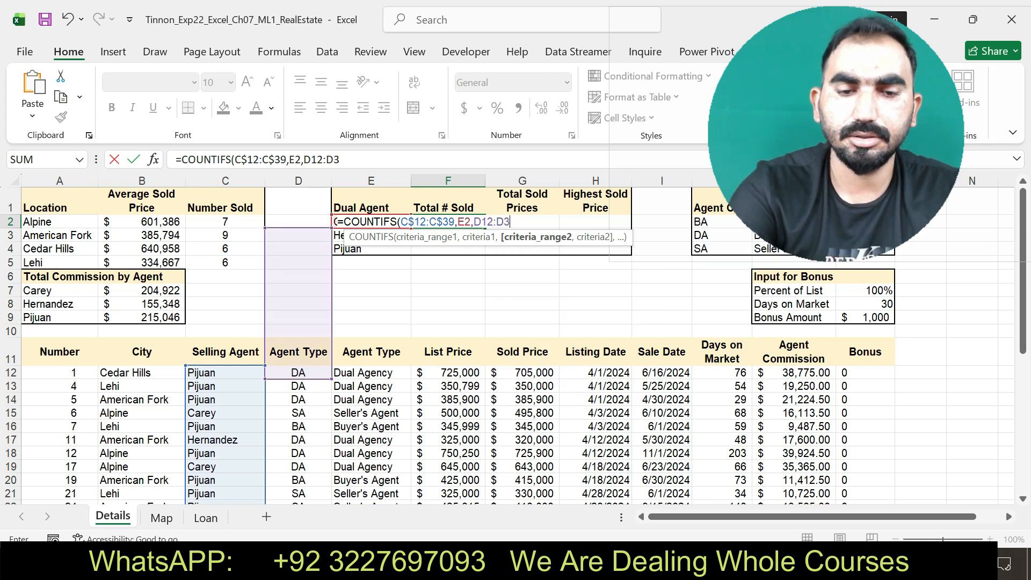
text(9)
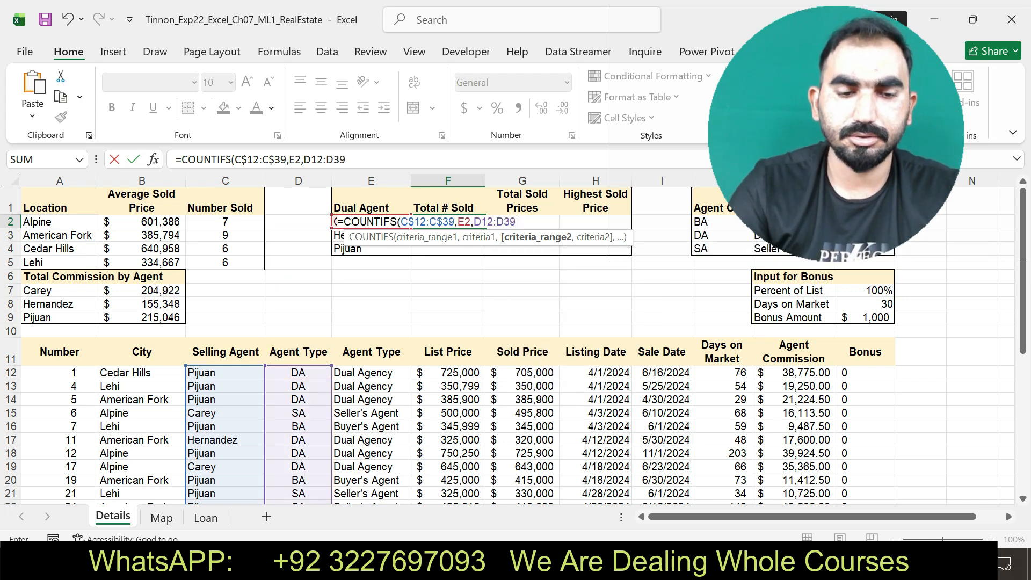
text(,J)
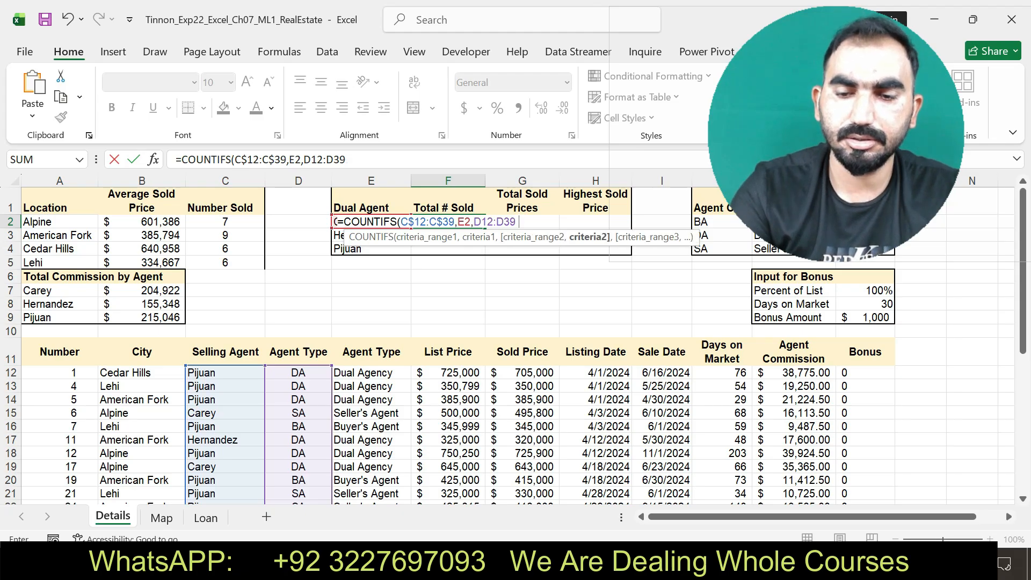
text($3)
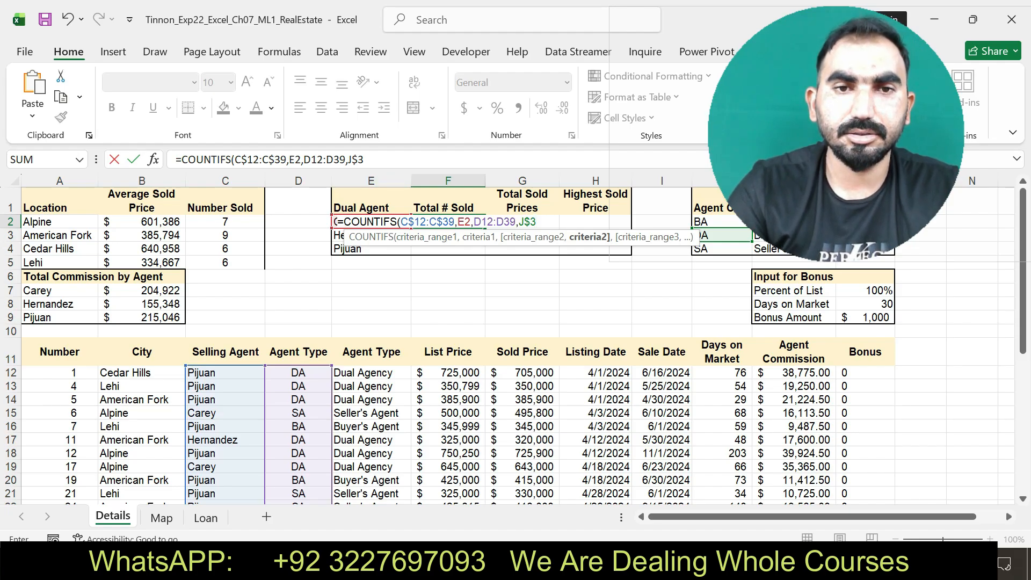
Step: Change the second criteria range to D$12:D$39 and enter the COUNTIFS formula in F2
click(312, 159)
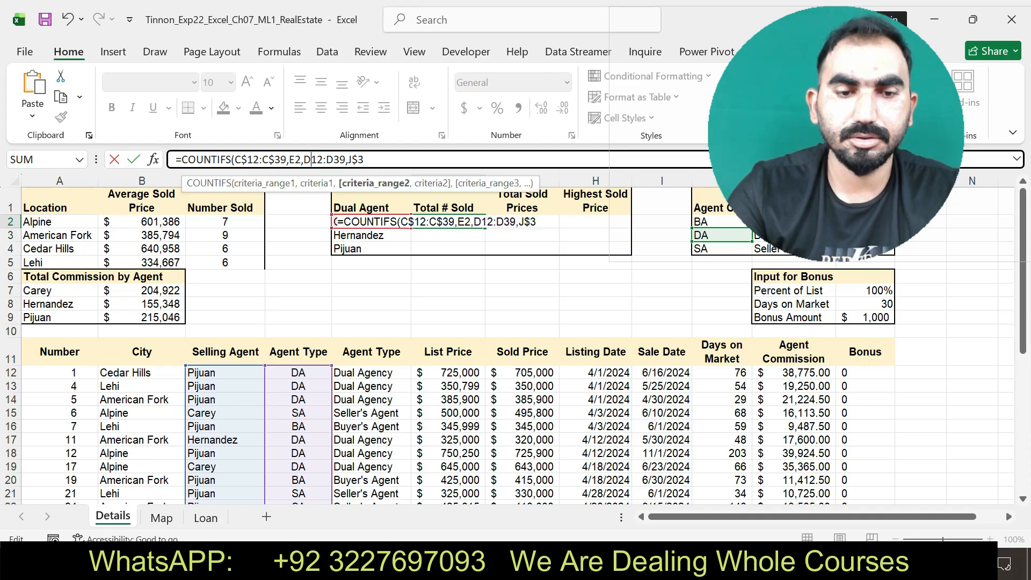
text($12:D)
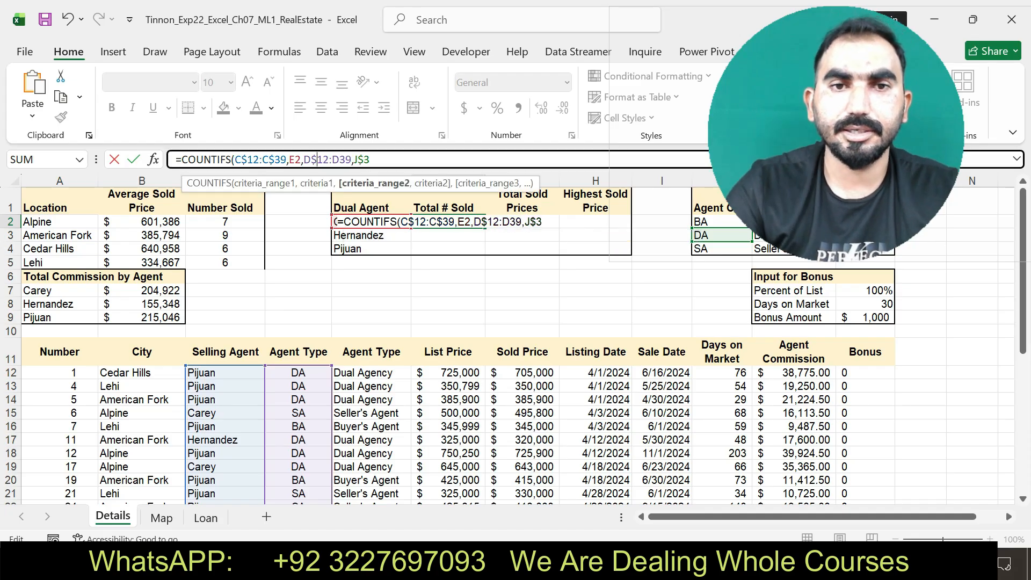
text(#)
key(BackSpace)
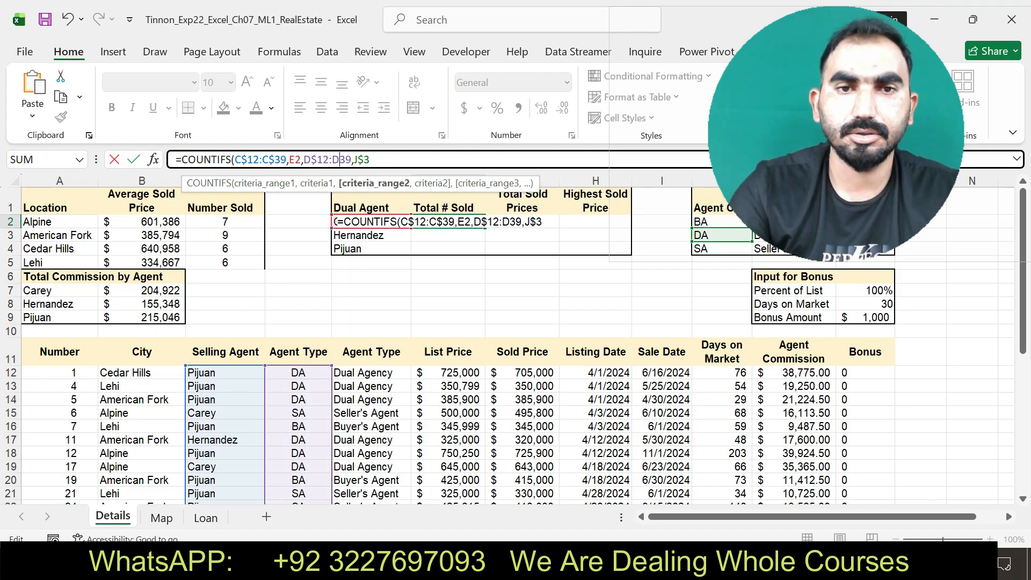
text($)
key(End)
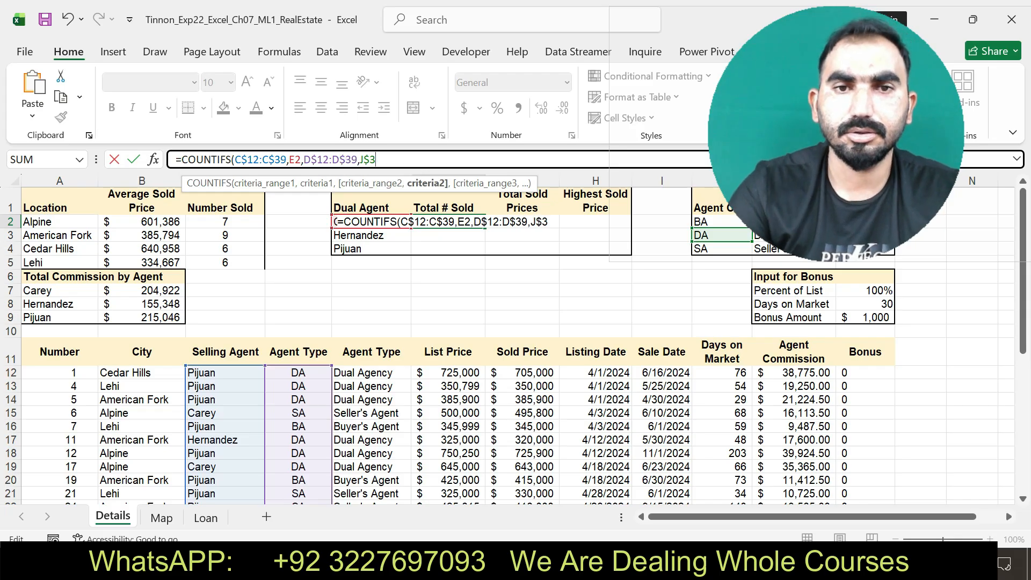
key(Return)
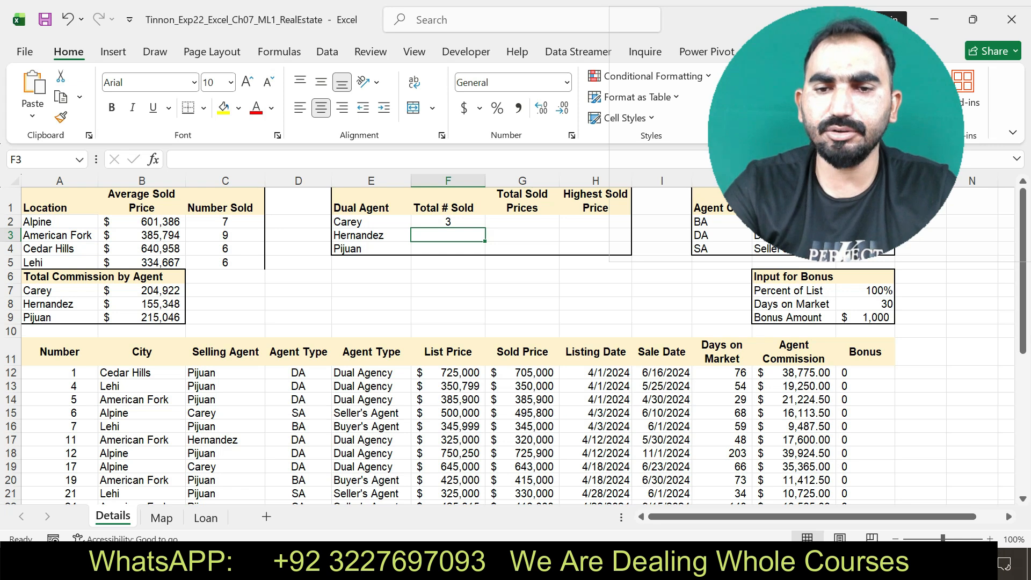
Step: Check the end of step 9 in the Word instructions, and back in Excel fill the COUNTIFS formula from F2 down to F4
key(alt+Tab)
click(513, 445)
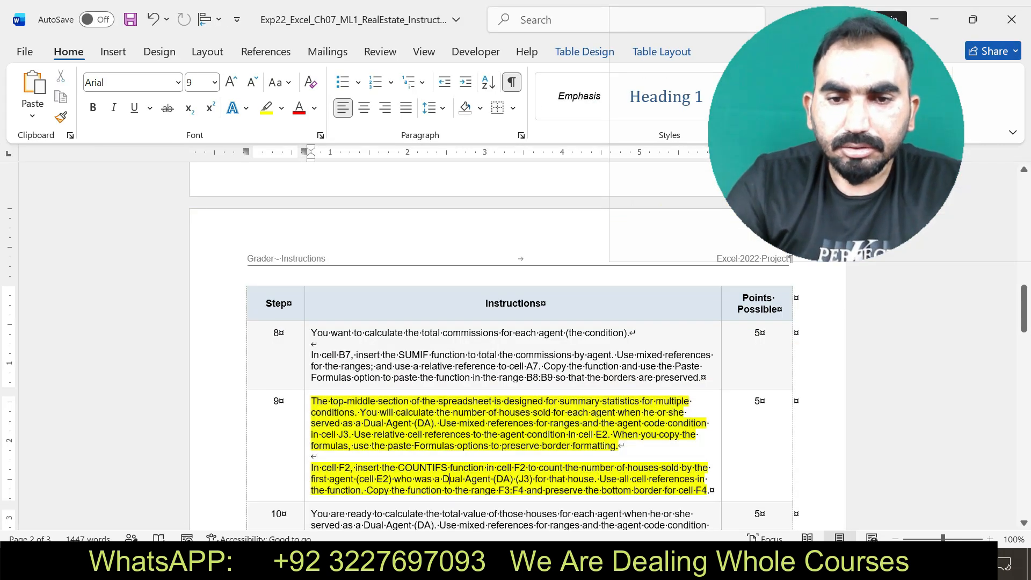
drag(498, 490, 707, 490)
key(alt+Tab)
click(448, 222)
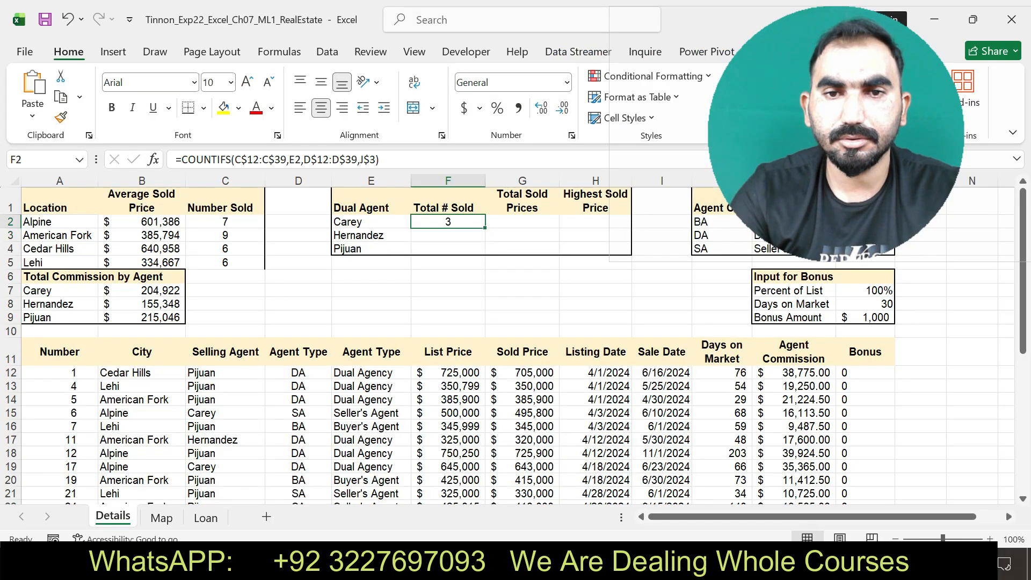
drag(485, 227, 485, 253)
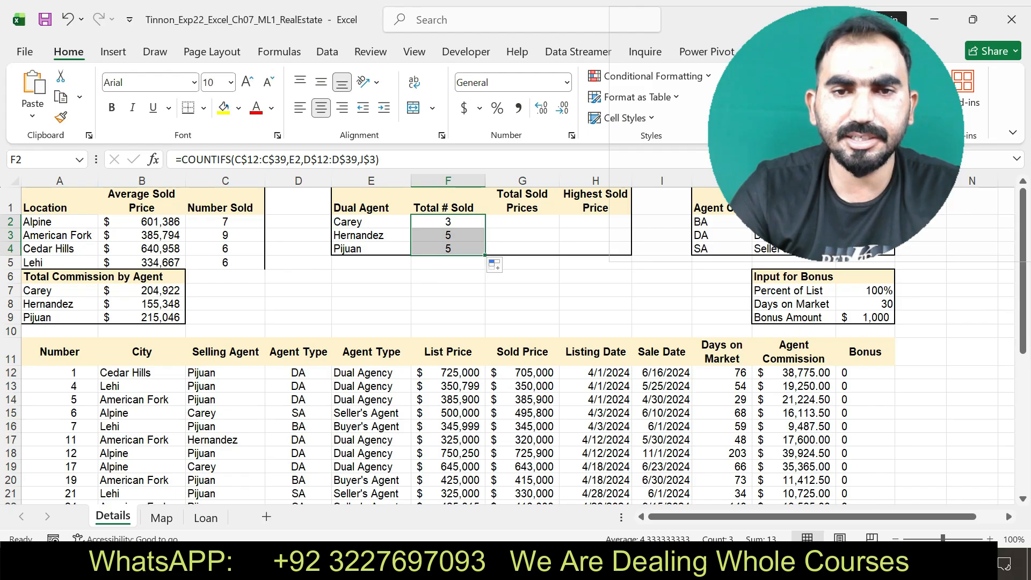
Step: Apply a bottom border to cell F4
click(448, 249)
click(203, 108)
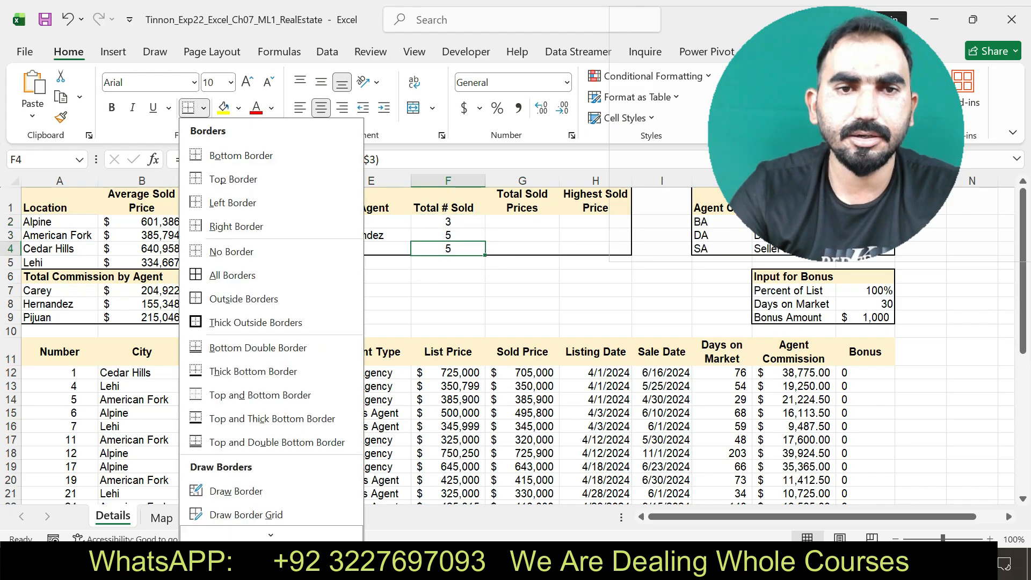
click(240, 155)
Step: Switch to the Word instructions, undo the highlight on step 9, and highlight the step 10 instructions in yellow
click(522, 222)
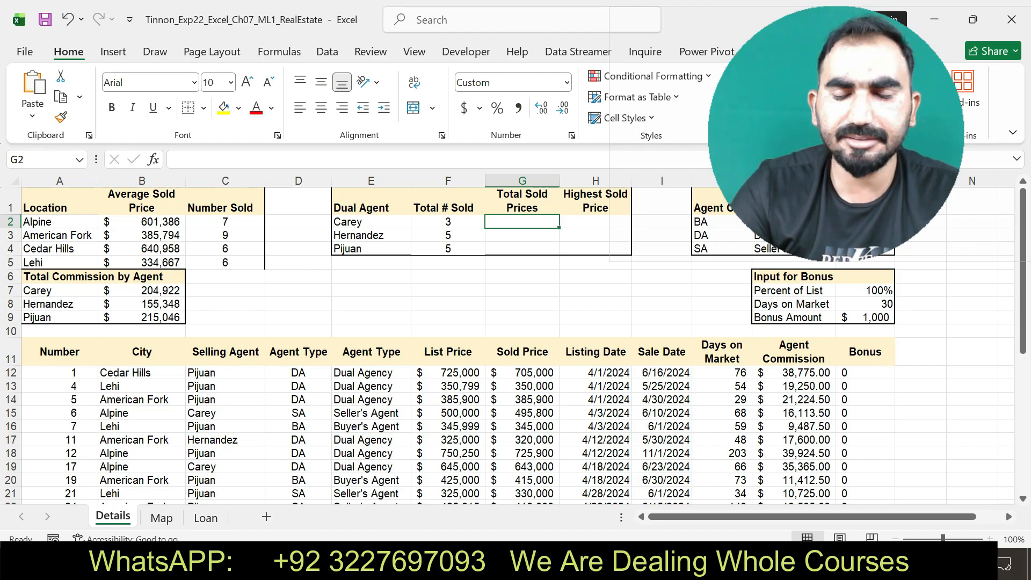
key(alt+Tab)
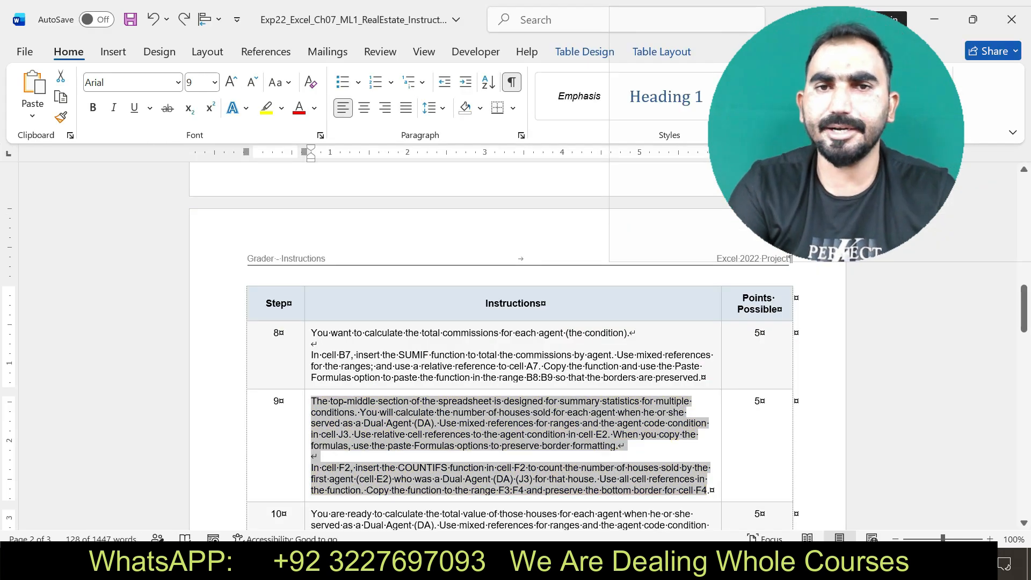
drag(1023, 309, 1024, 338)
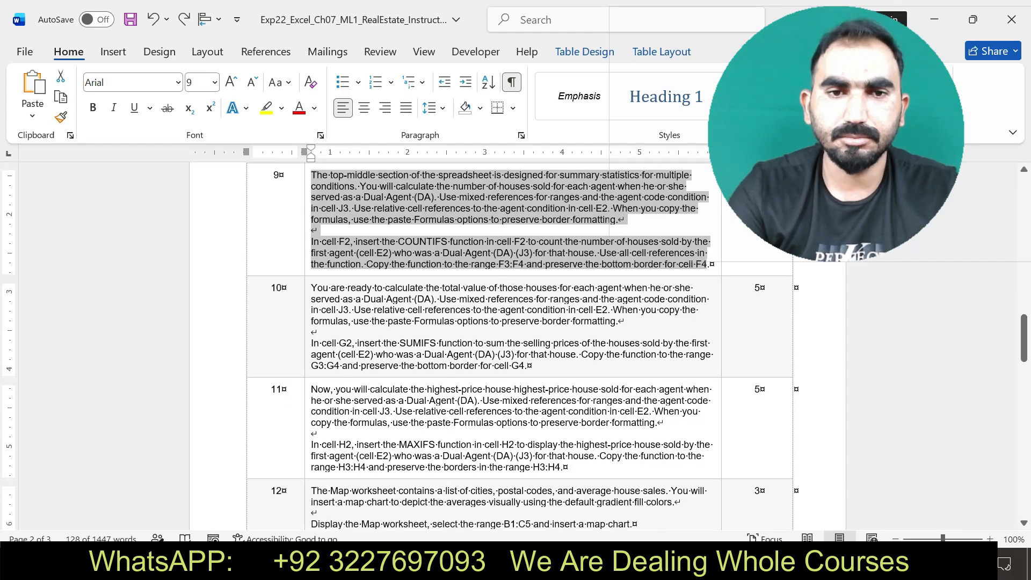
drag(311, 287, 527, 366)
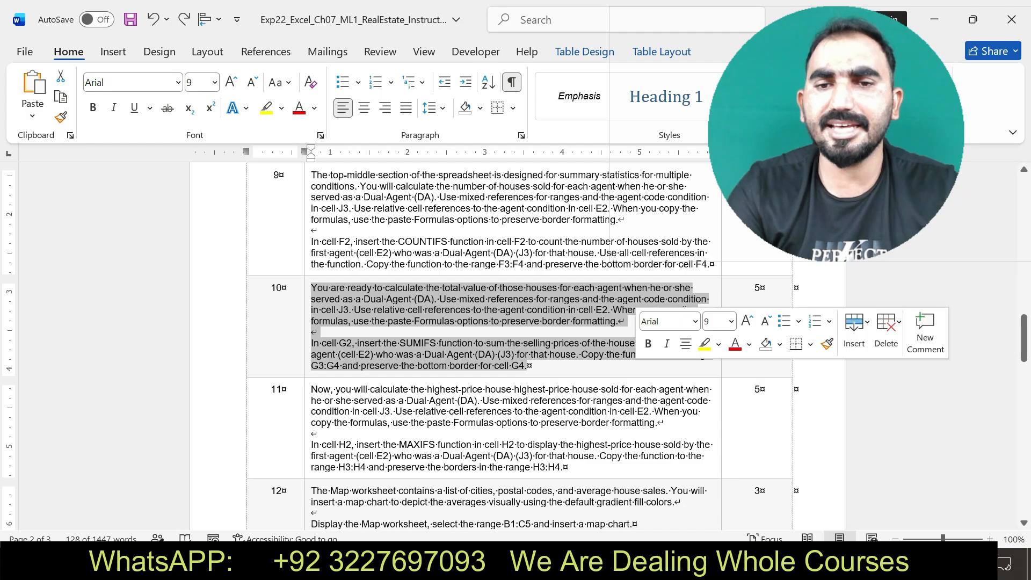
click(704, 344)
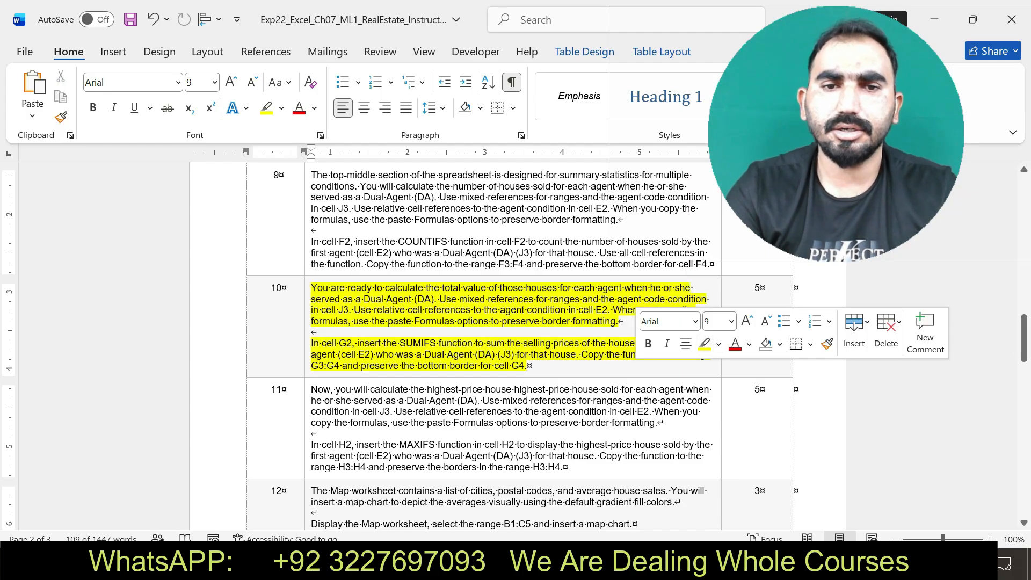
drag(311, 288, 567, 467)
Step: Return to the Excel workbook and start a SUMIFS formula in G2 with the sum range G$12:G$39
key(alt+Tab)
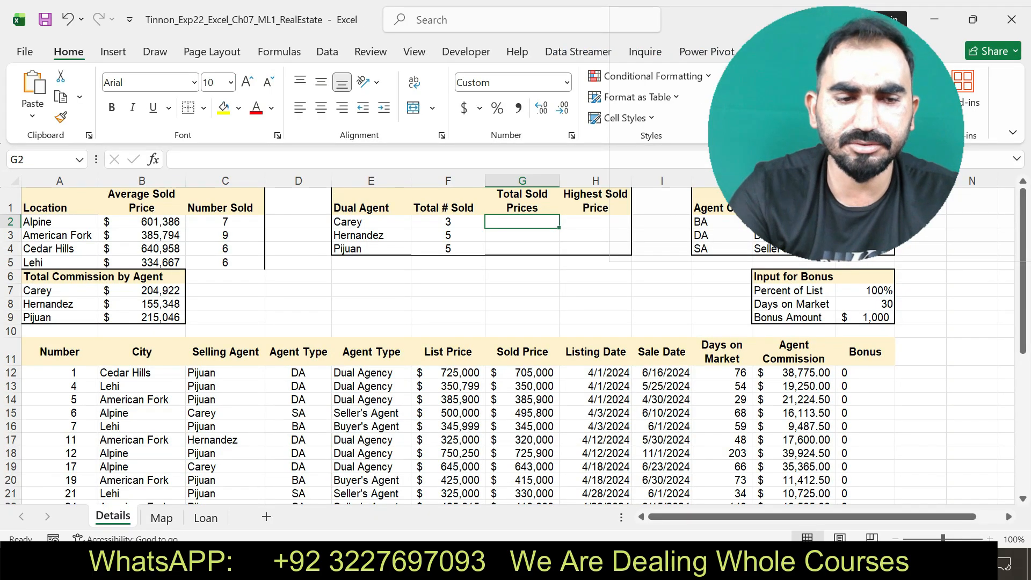
text(=S)
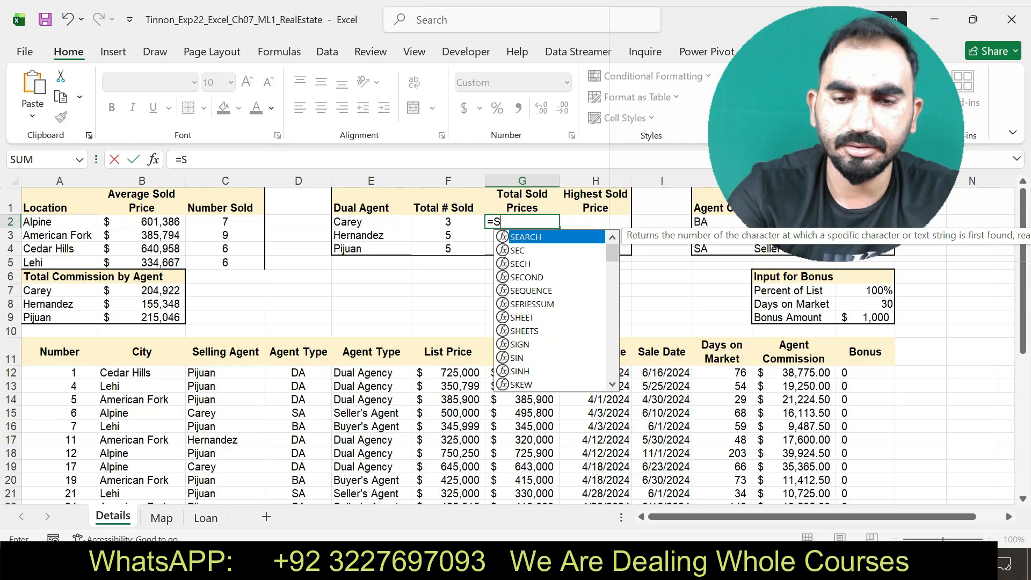
text(UM)
key(Down)
key(Down)
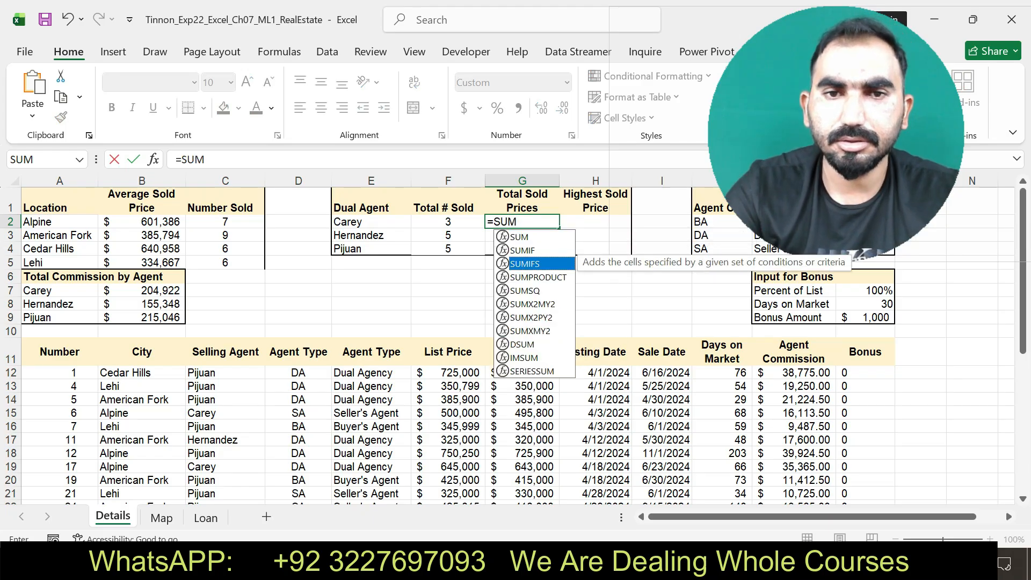
key(Tab)
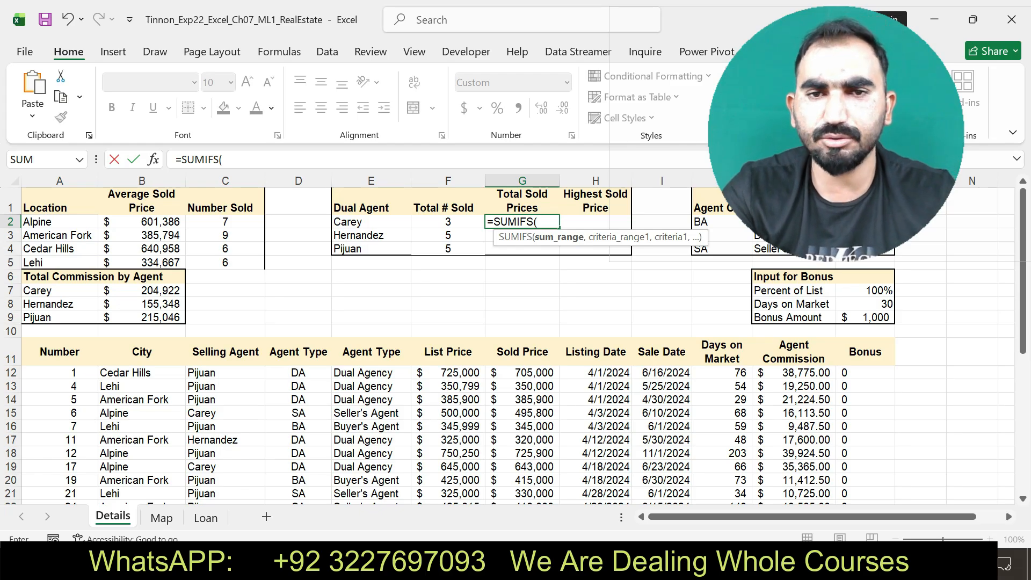
text(G12)
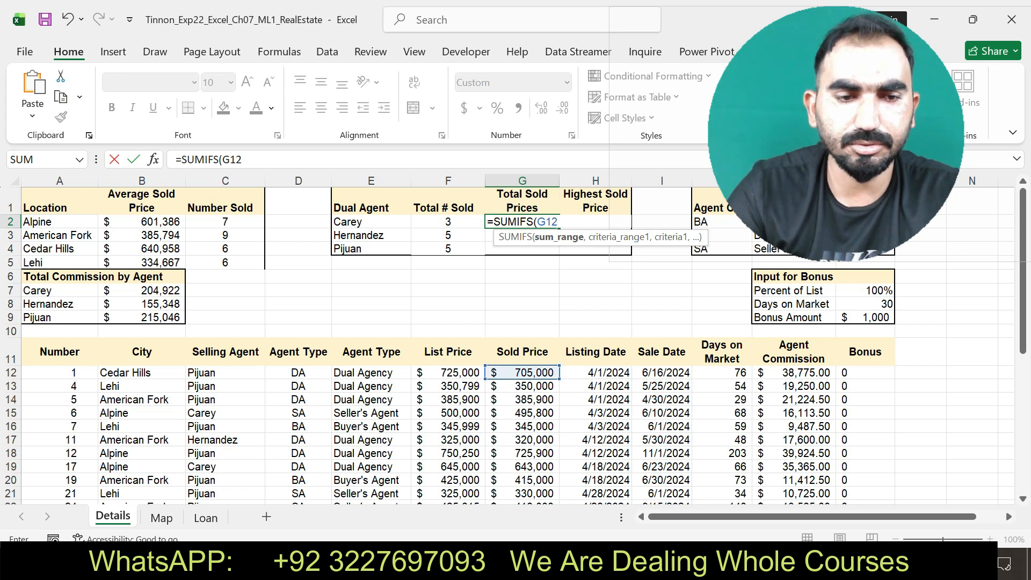
text(:G)
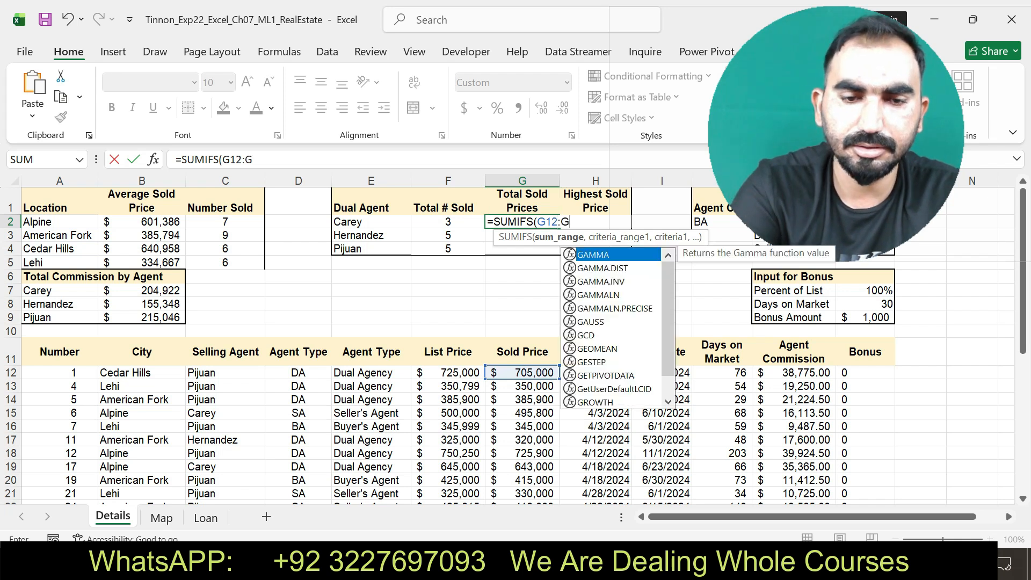
text($39)
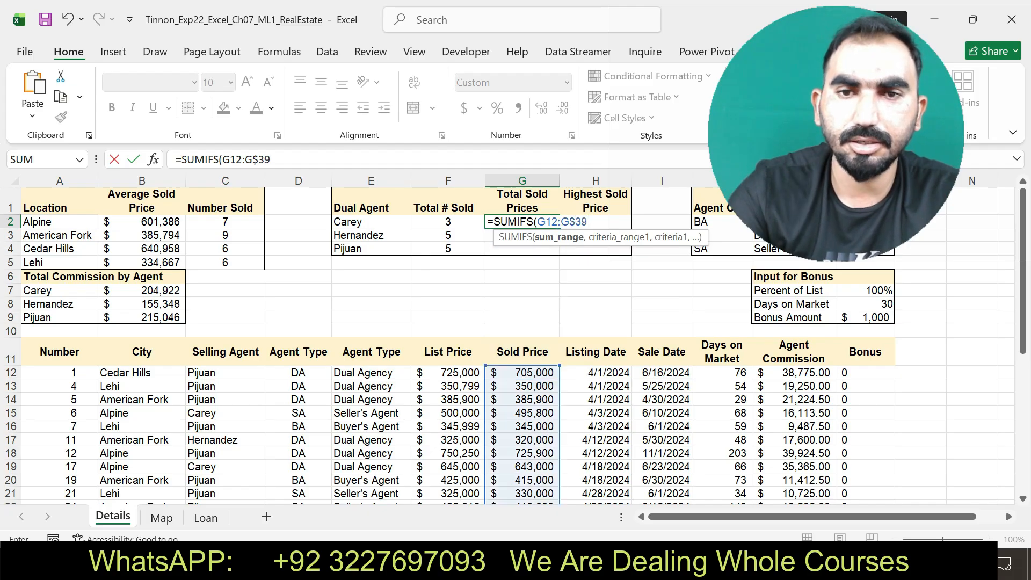
click(229, 159)
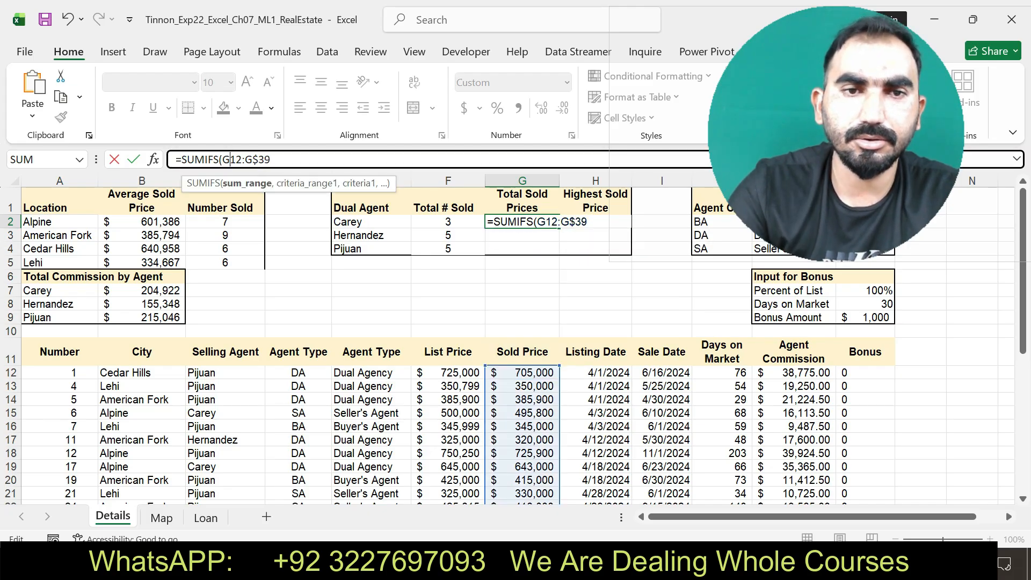
text($39)
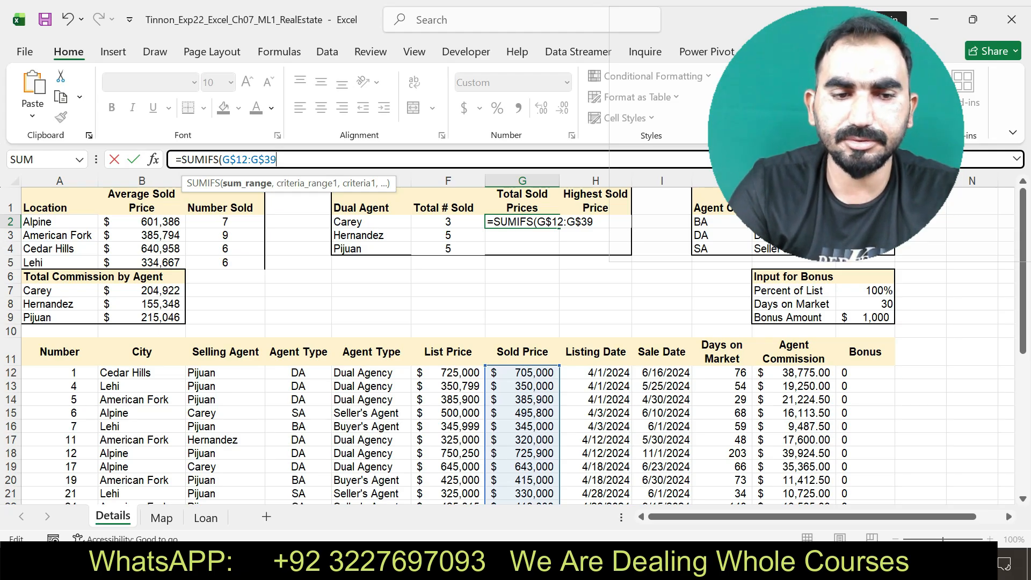
Step: Add the first condition to the SUMIFS formula, with range C$12:C$39 and criterion E2
text(,C)
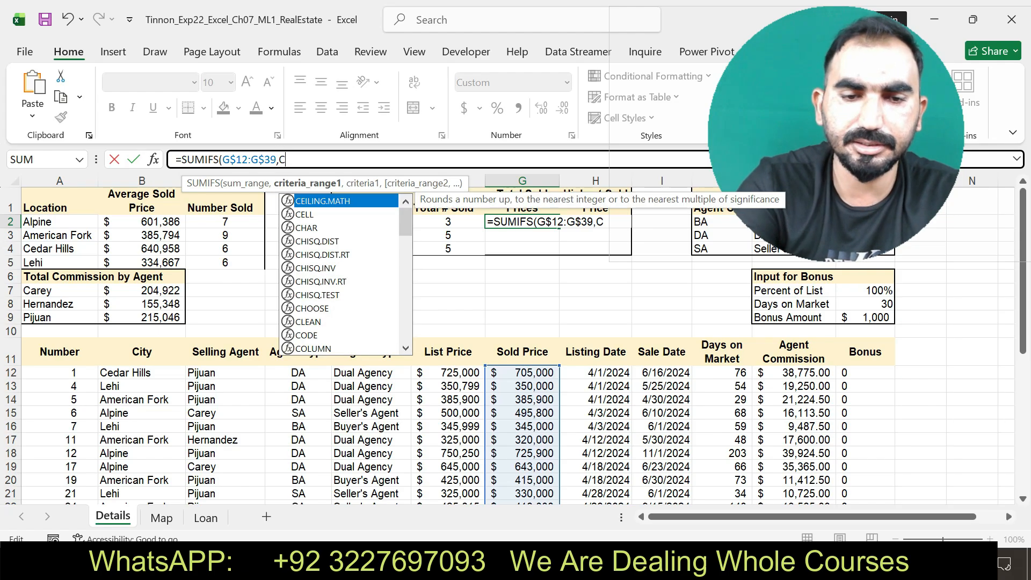
text($12:C$3)
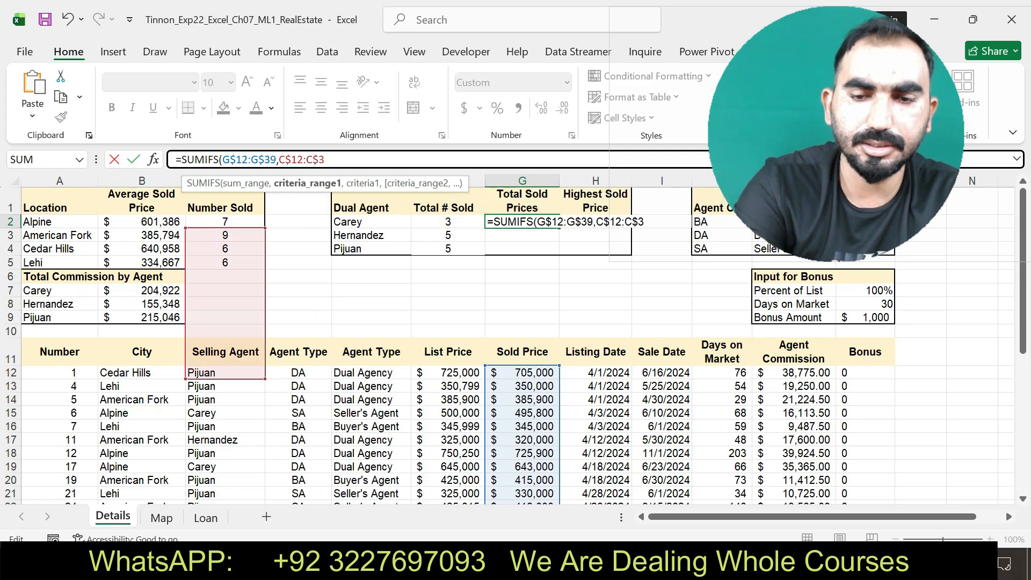
text(9)
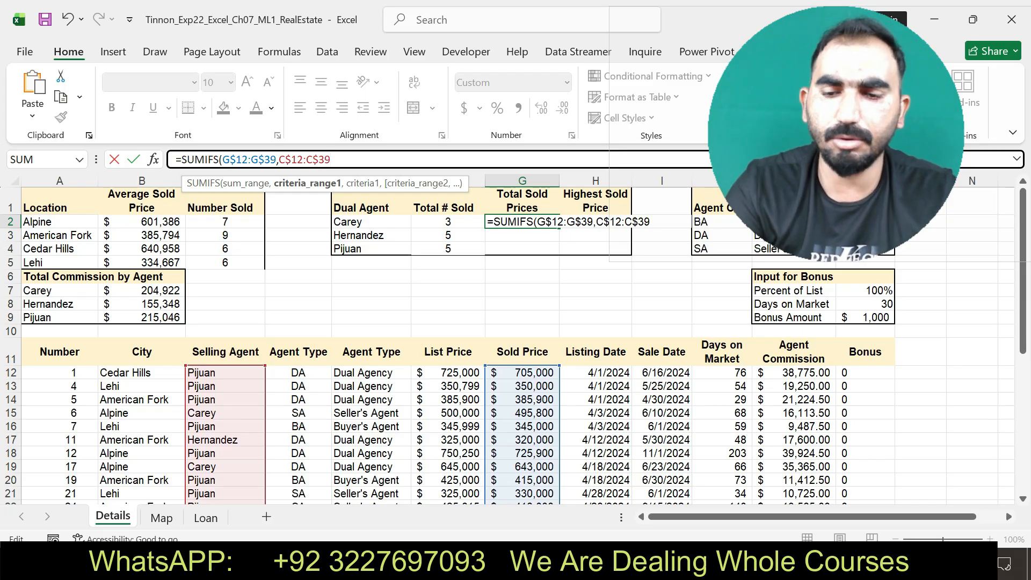
text(,E2)
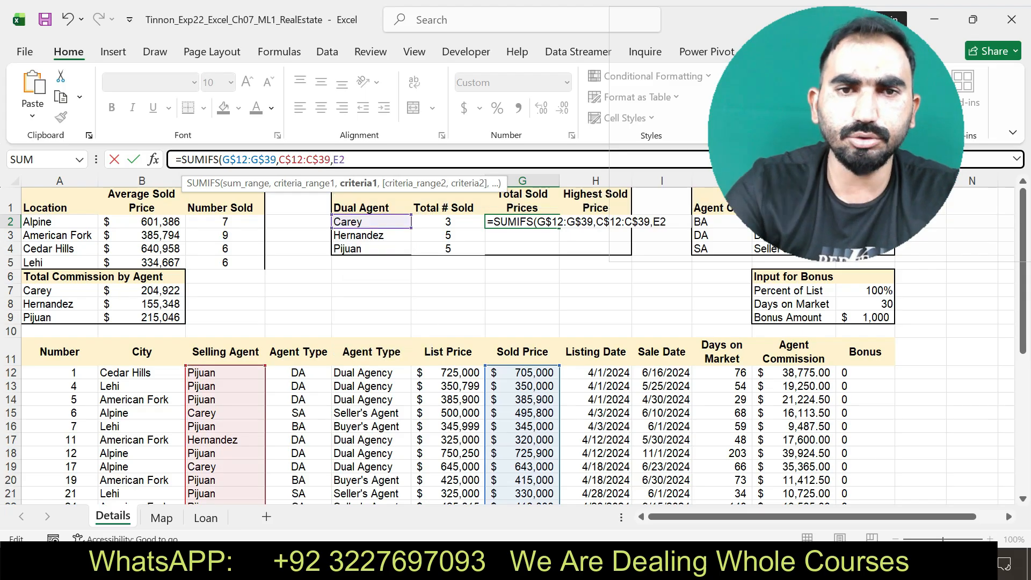
Step: Add the second condition with range D$12:D$39 and criterion J$3, and enter the SUMIFS formula in G2
text(,)
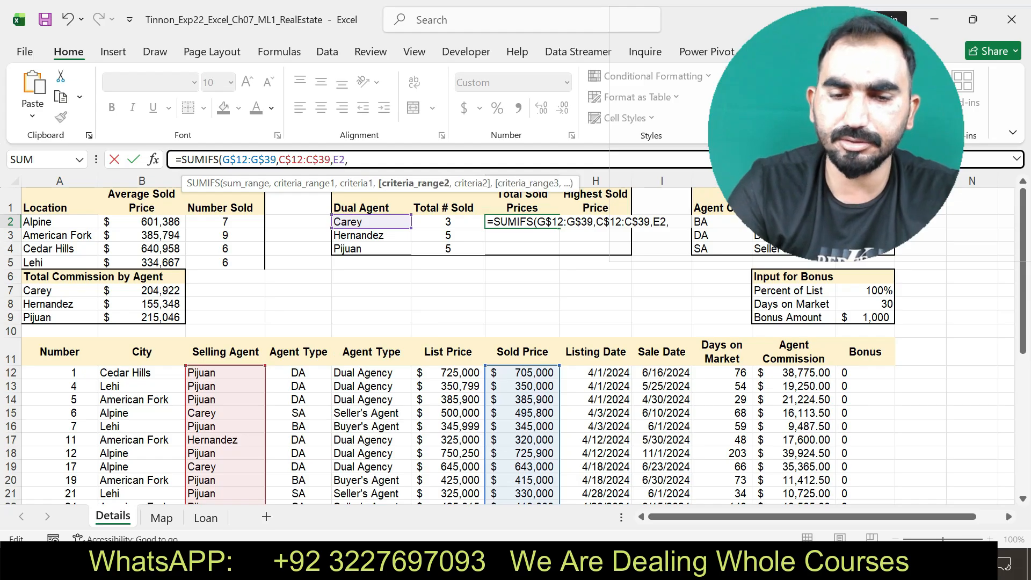
text(D$12)
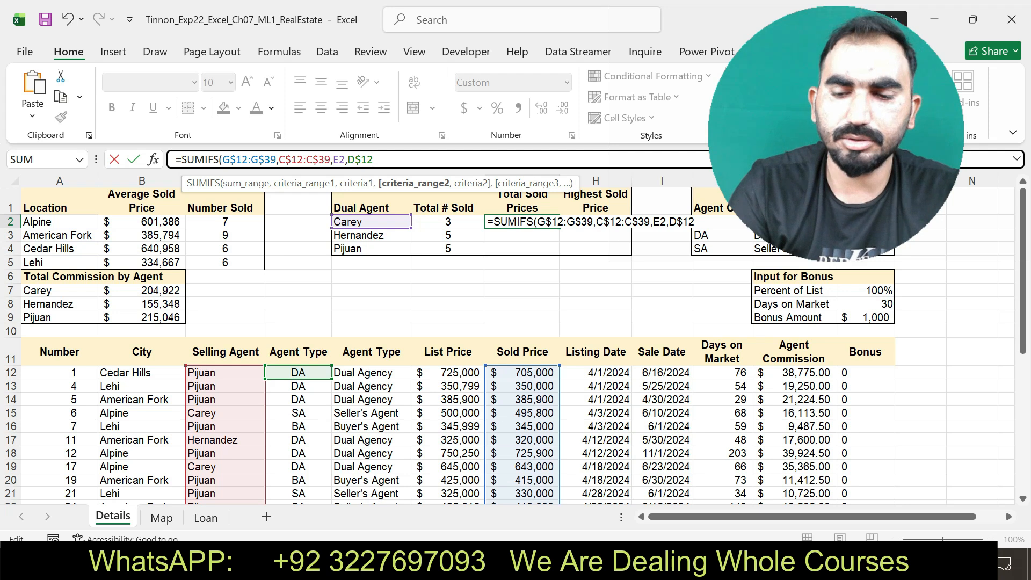
text(:)
text(D$)
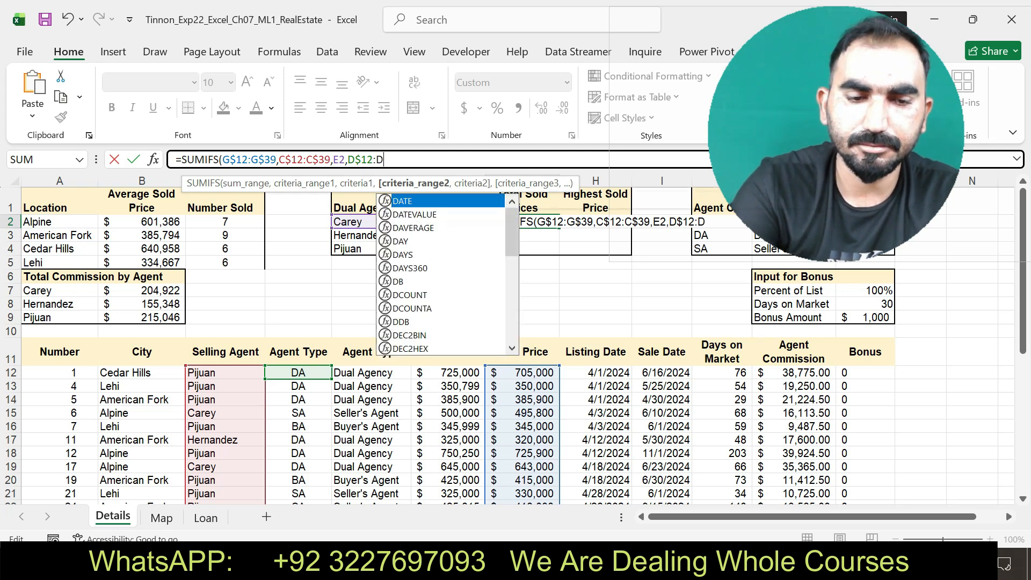
text(39)
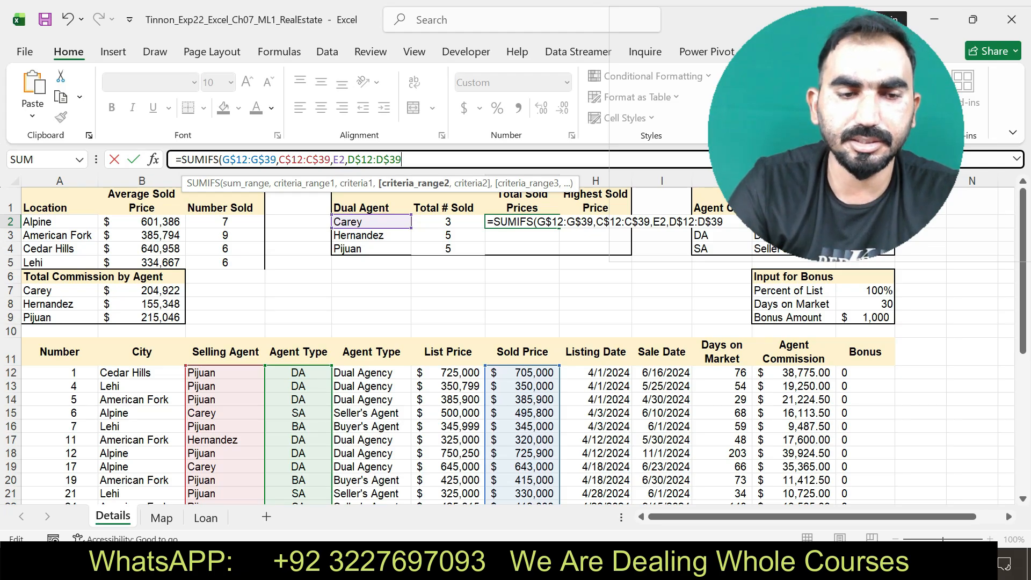
text(,J)
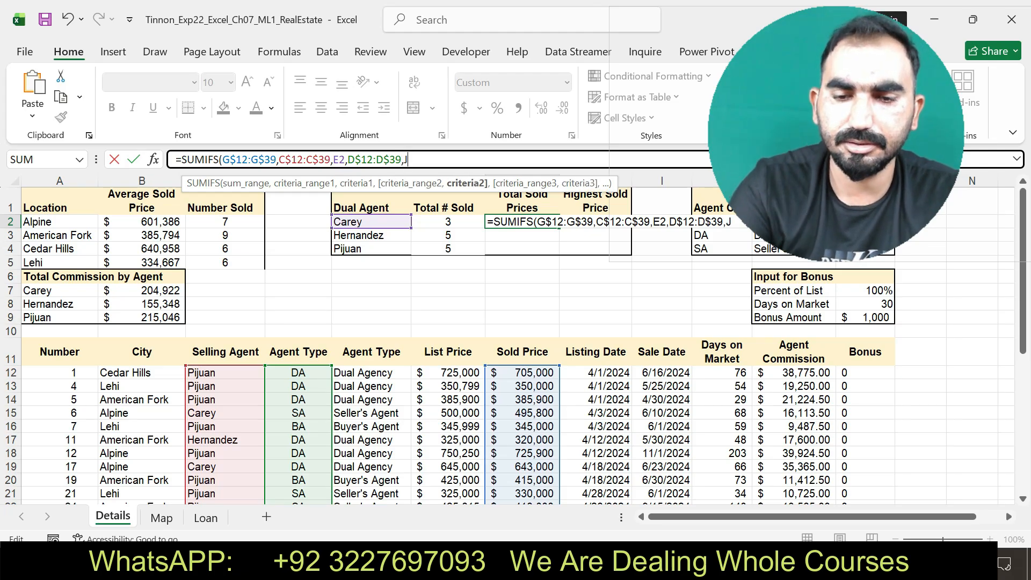
text($3)
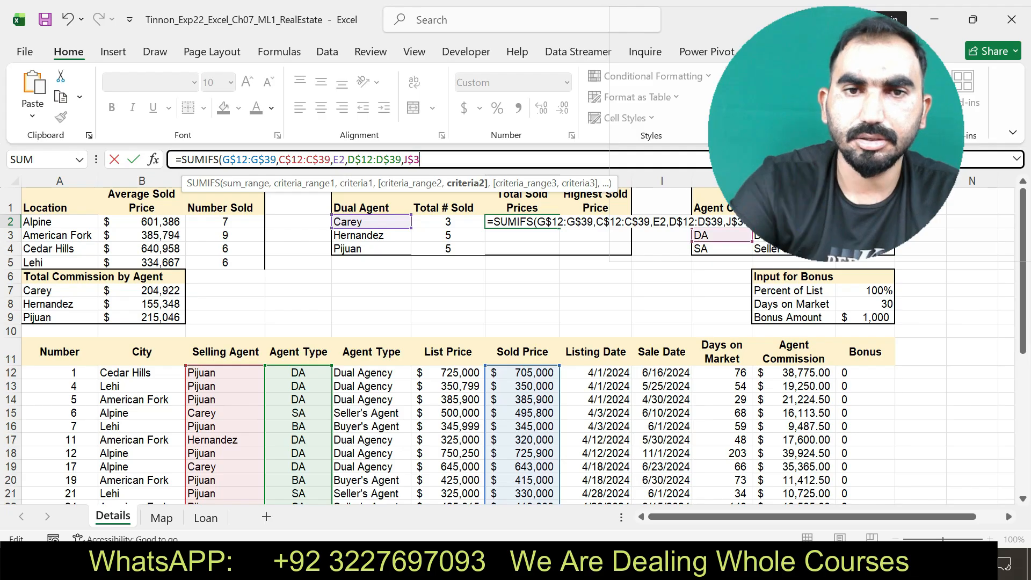
text())
key(Return)
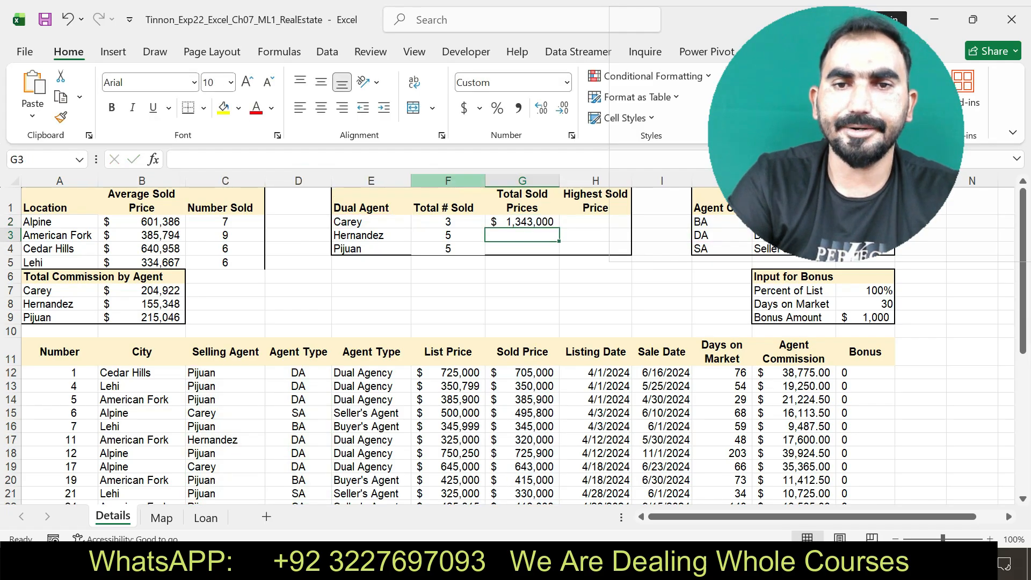
Step: Check the copy instruction in step 10 of the Word document, and back in Excel fill the SUMIFS formula from G2 down to G4
click(522, 222)
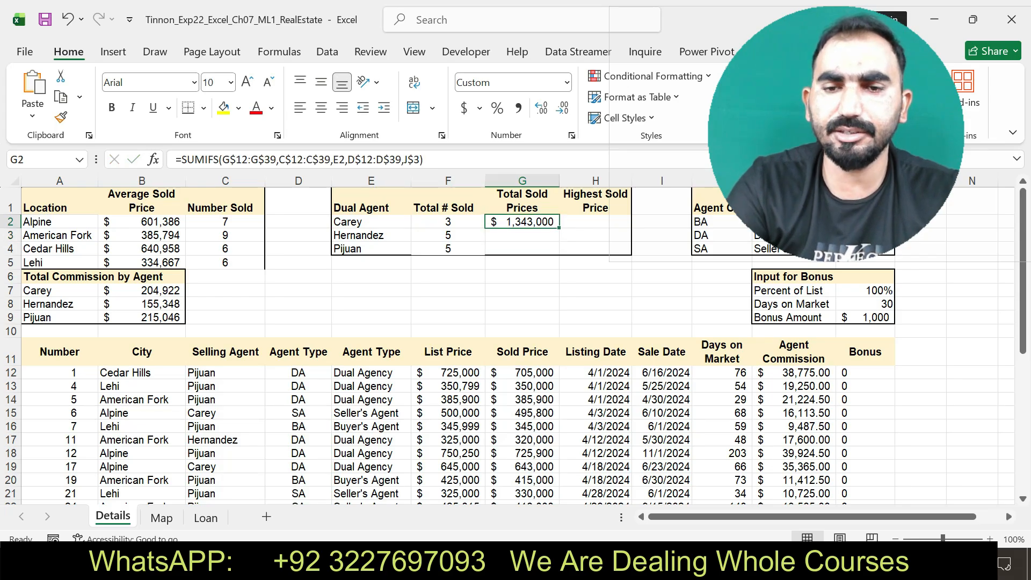
key(alt+Tab)
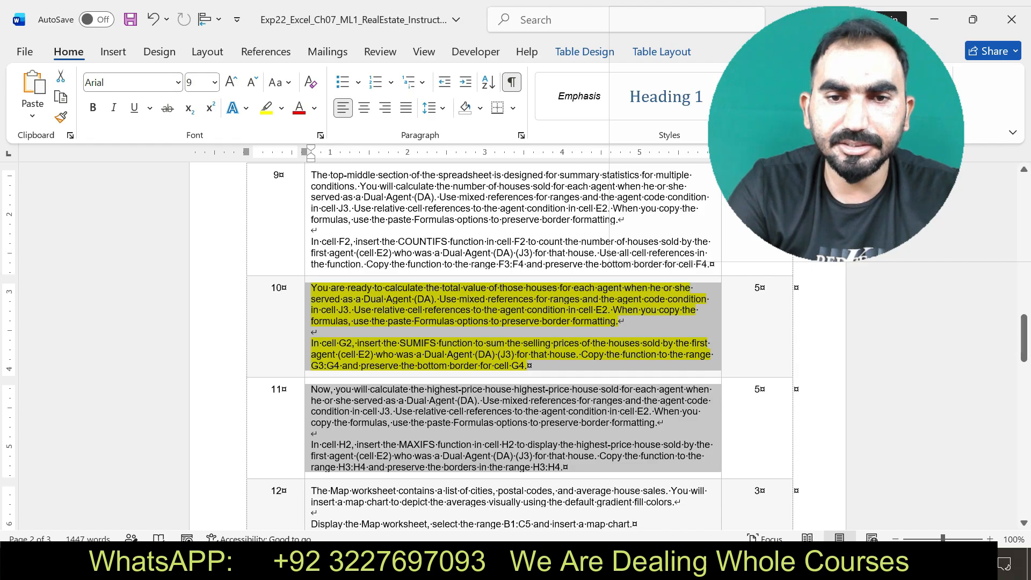
click(470, 354)
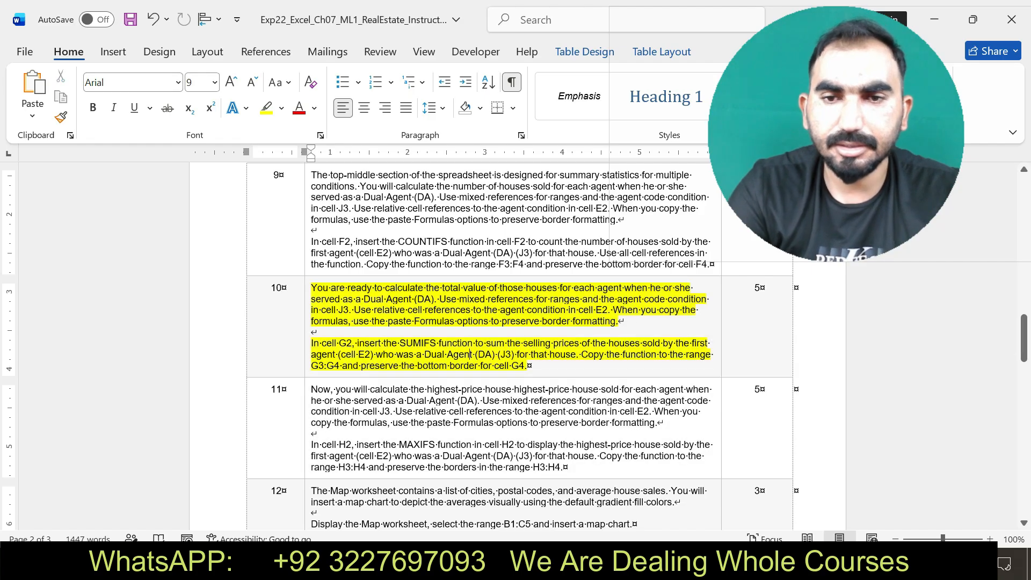
drag(528, 365, 582, 355)
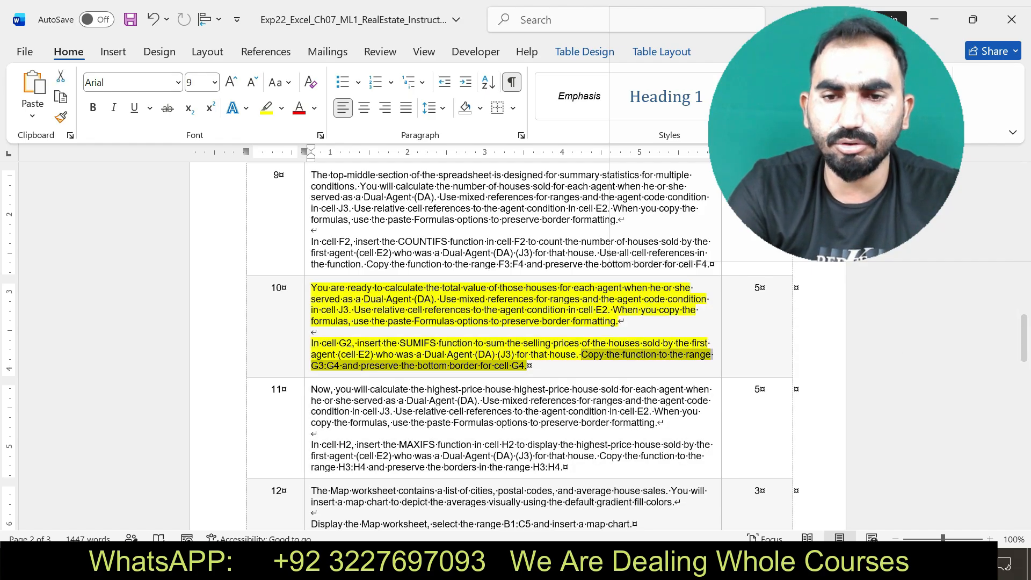
key(alt+Tab)
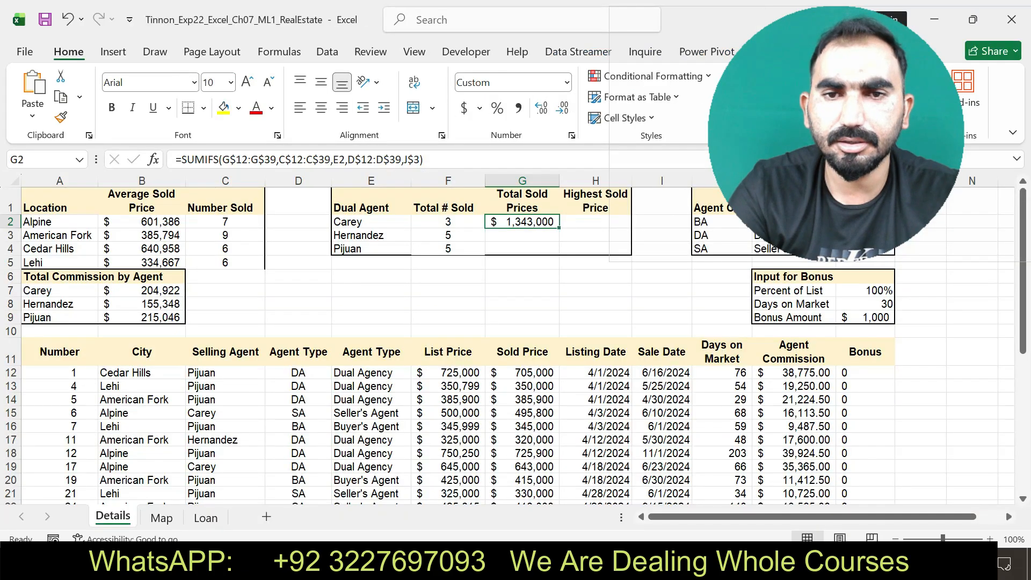
drag(559, 227, 559, 255)
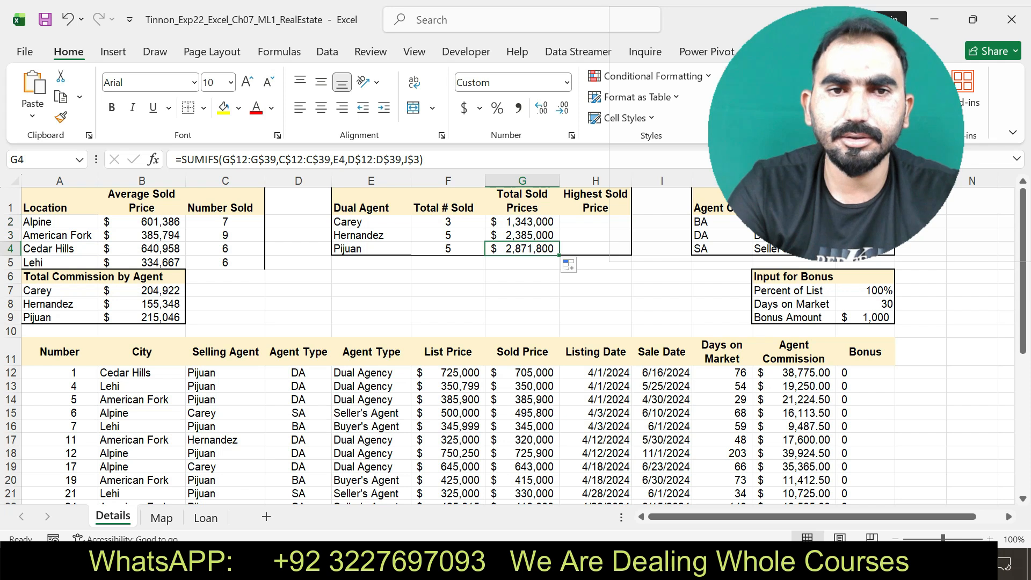
Step: Apply a bottom border to cell G4, and in the Word instructions undo the yellow highlight on step 10
click(189, 108)
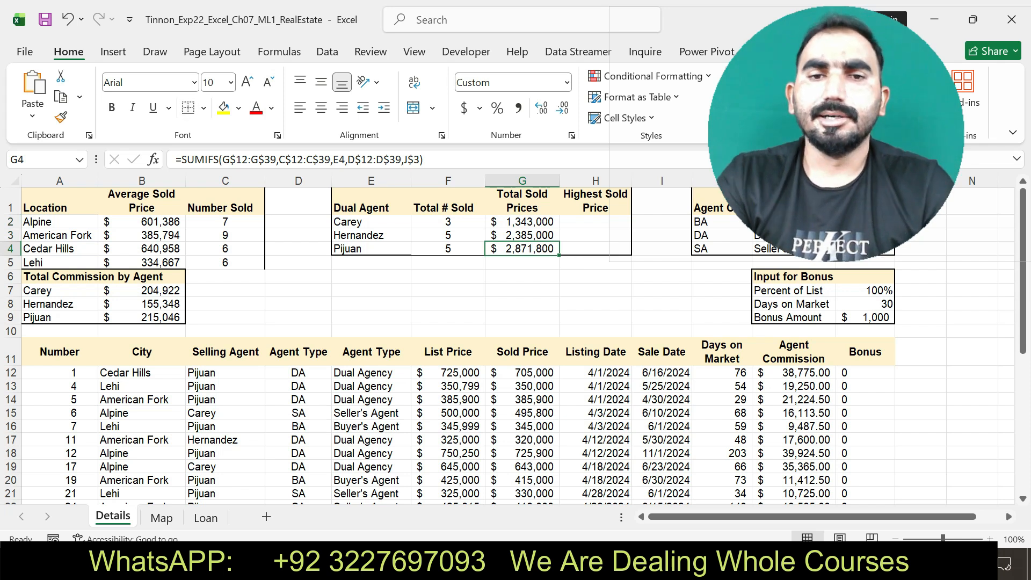
key(alt+Tab)
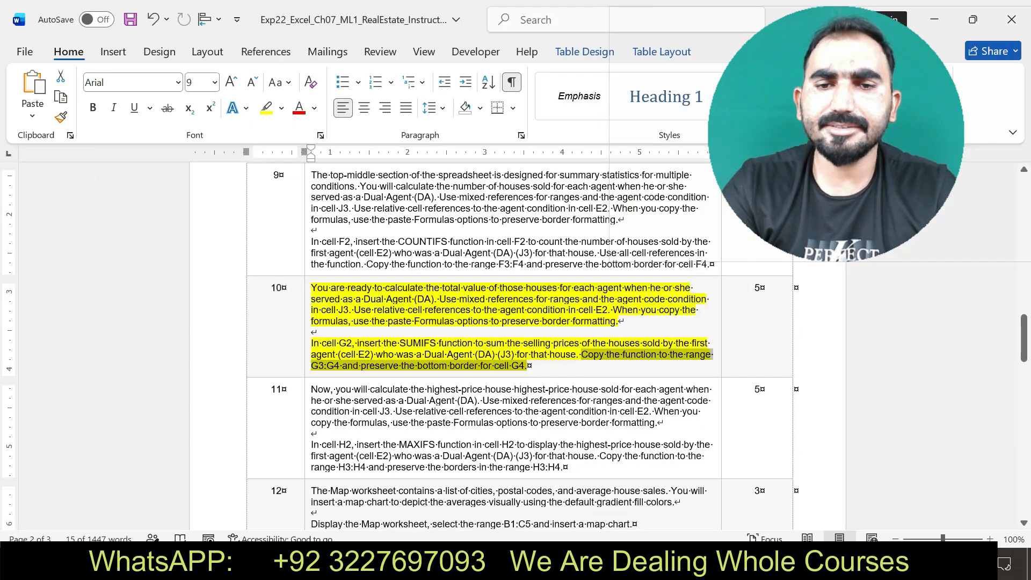
key(ctrl+z)
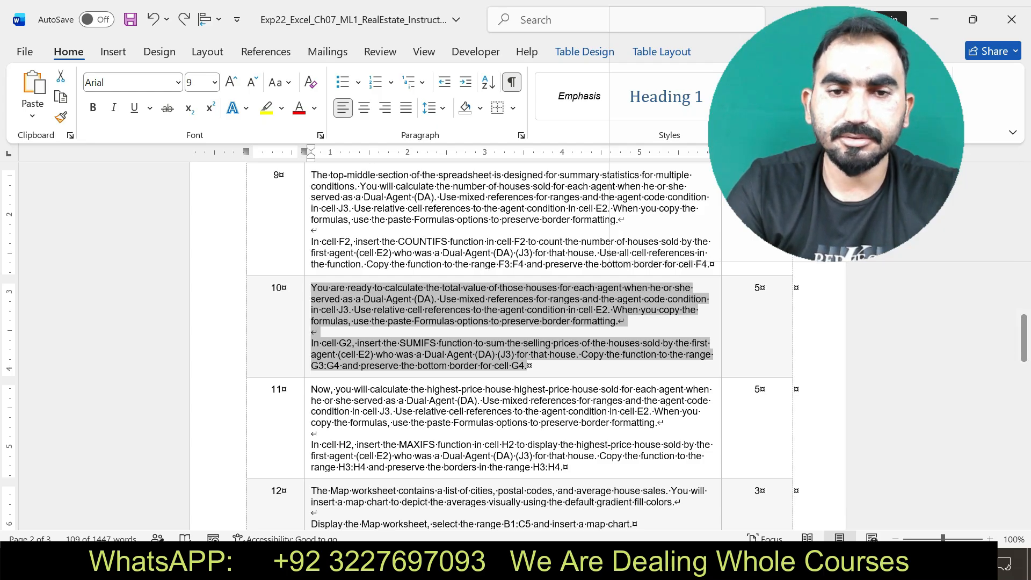
Step: Highlight the whole text of step 11 in yellow and select its paragraph about the MAXIFS function in H2
drag(312, 389, 567, 456)
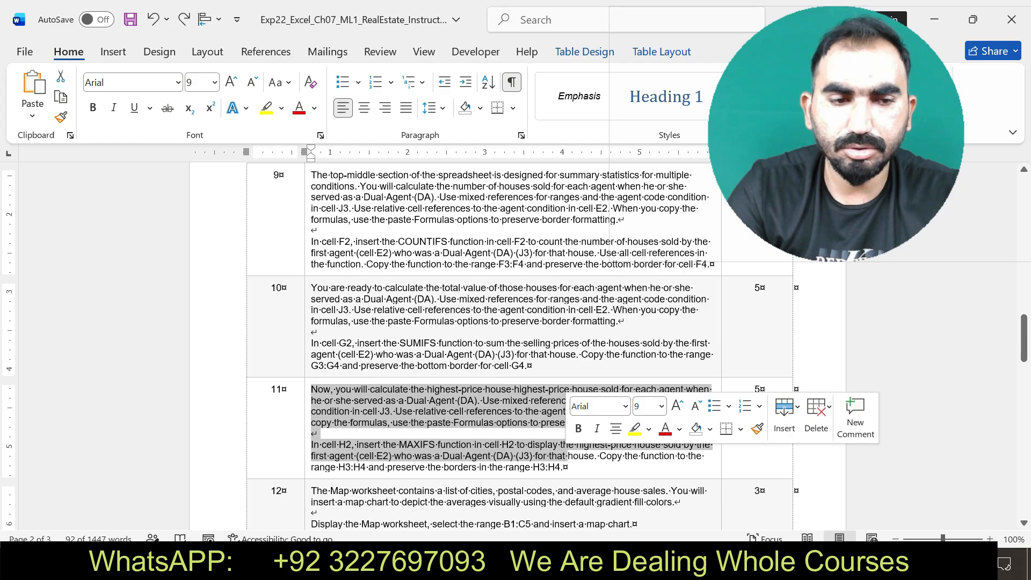
double_click(557, 456)
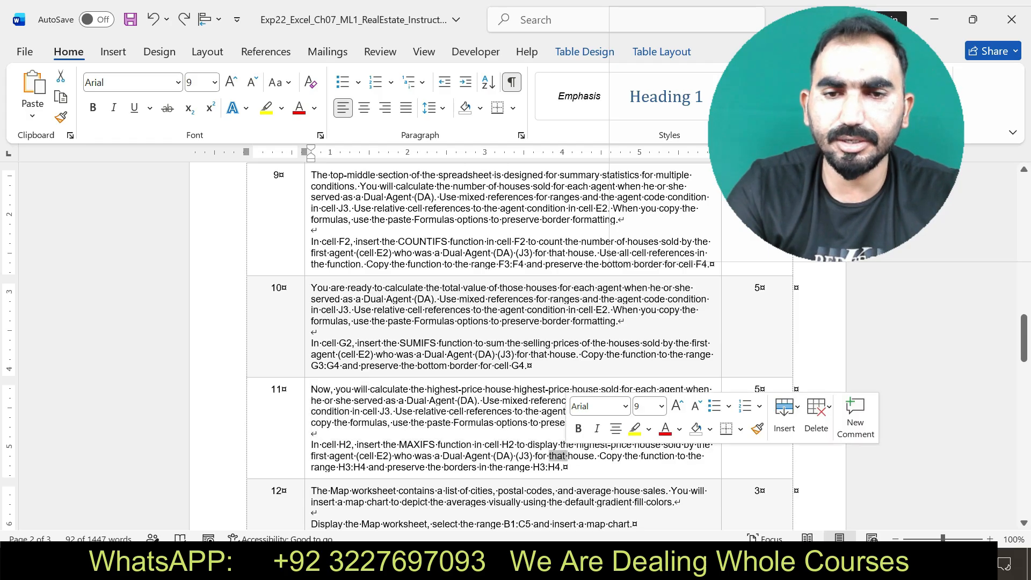
drag(311, 388, 564, 468)
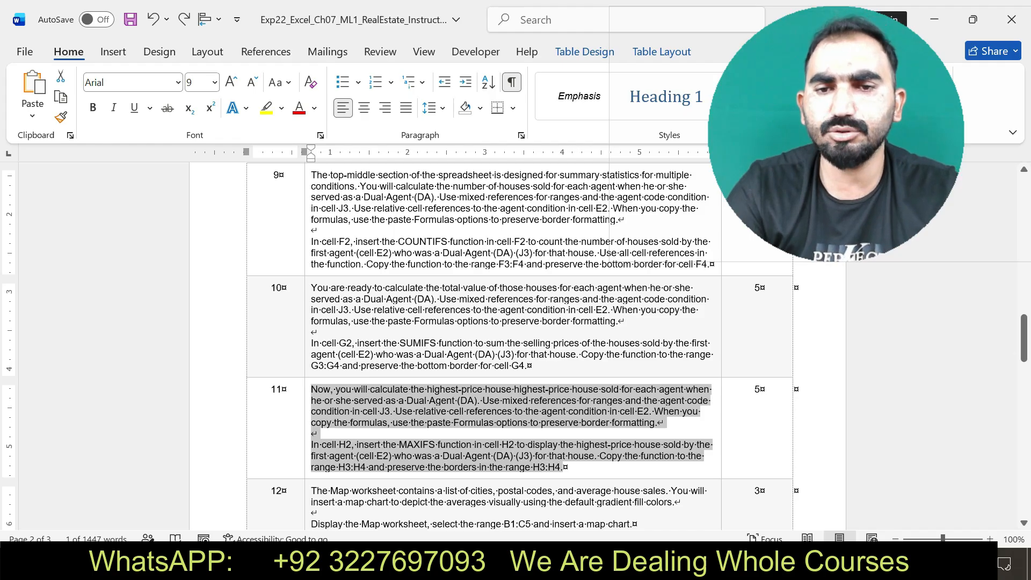
click(670, 448)
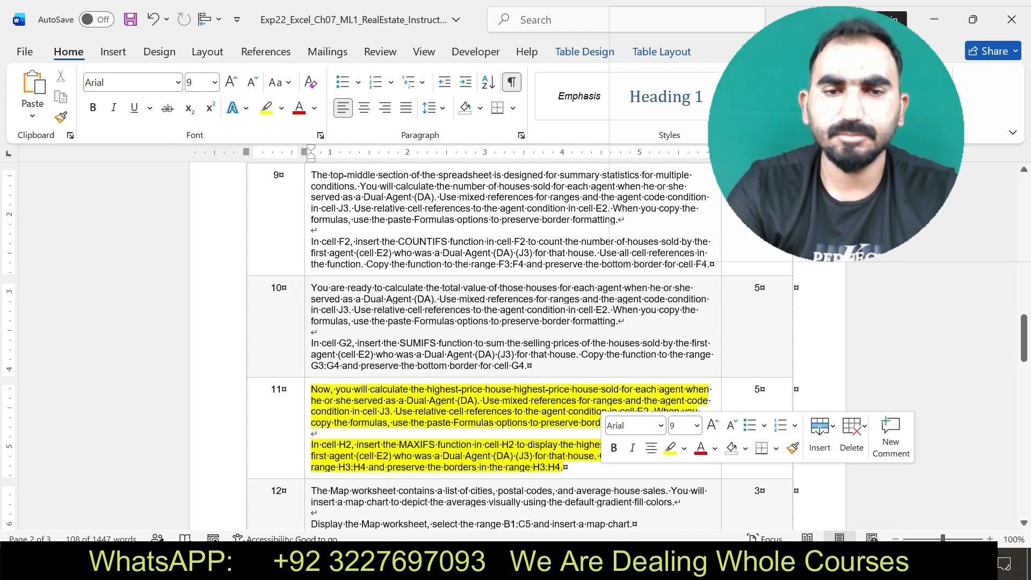
drag(311, 445, 563, 467)
Step: Return to the Excel workbook and start a MAXIFS formula in H2 with the max range G$12:G$39
key(alt+Tab)
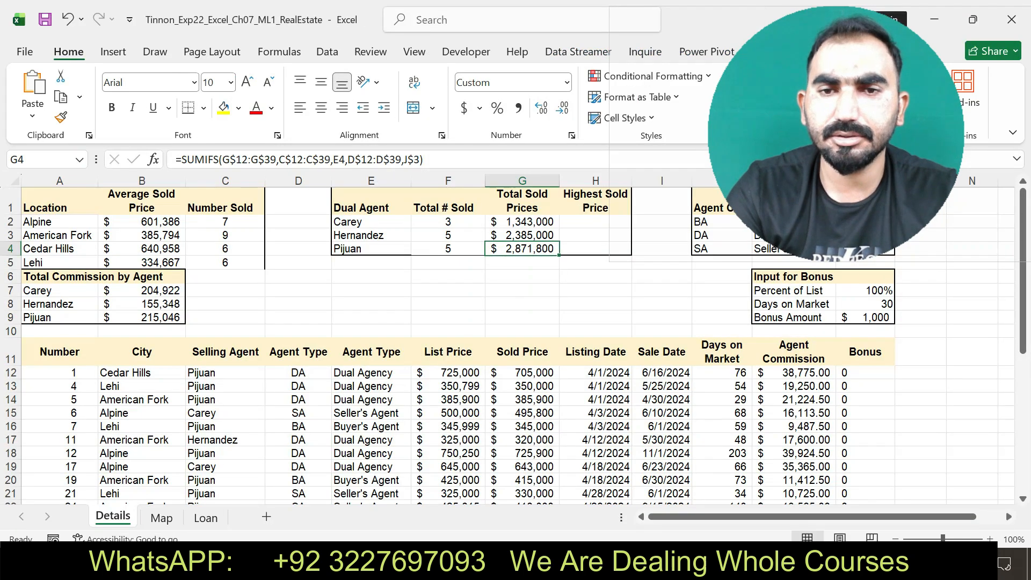
click(595, 222)
text(=)
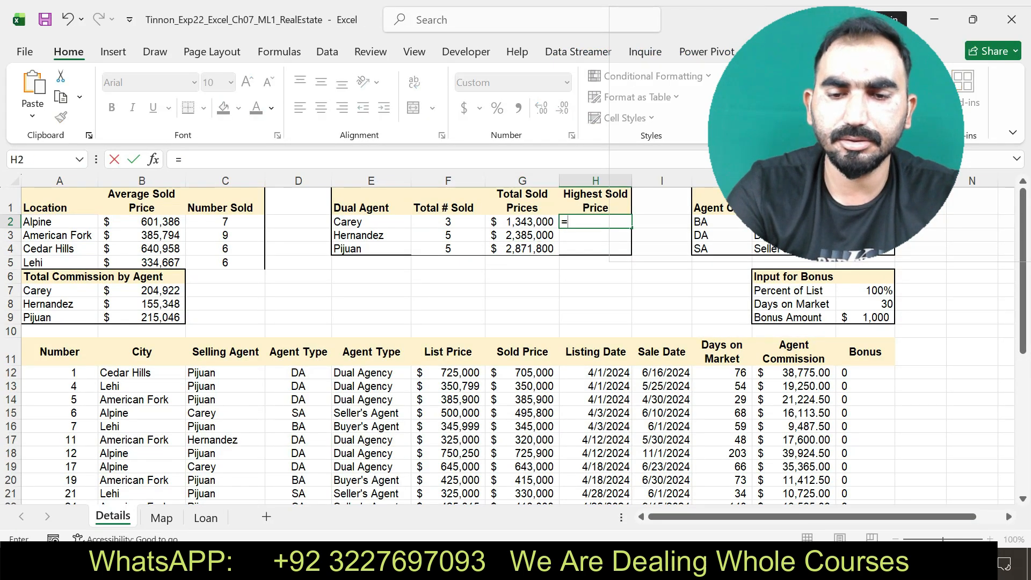
text(MAX)
key(Down)
key(Down)
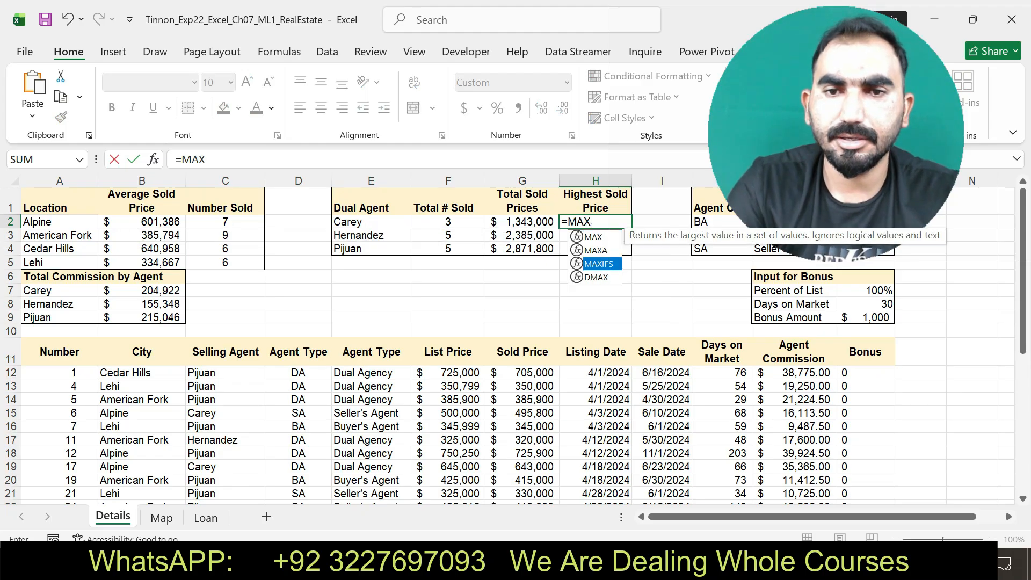
key(Tab)
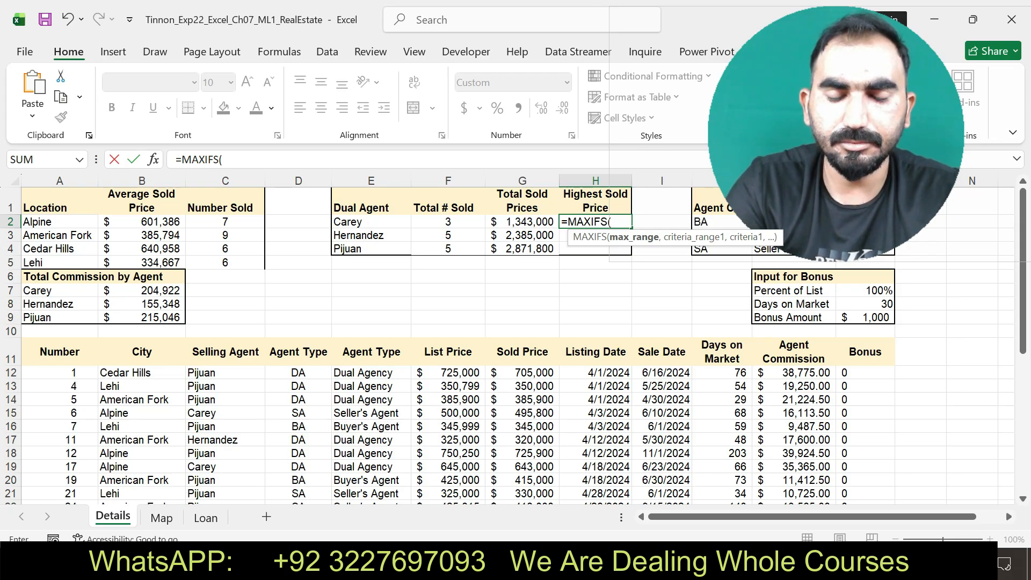
text(G$12)
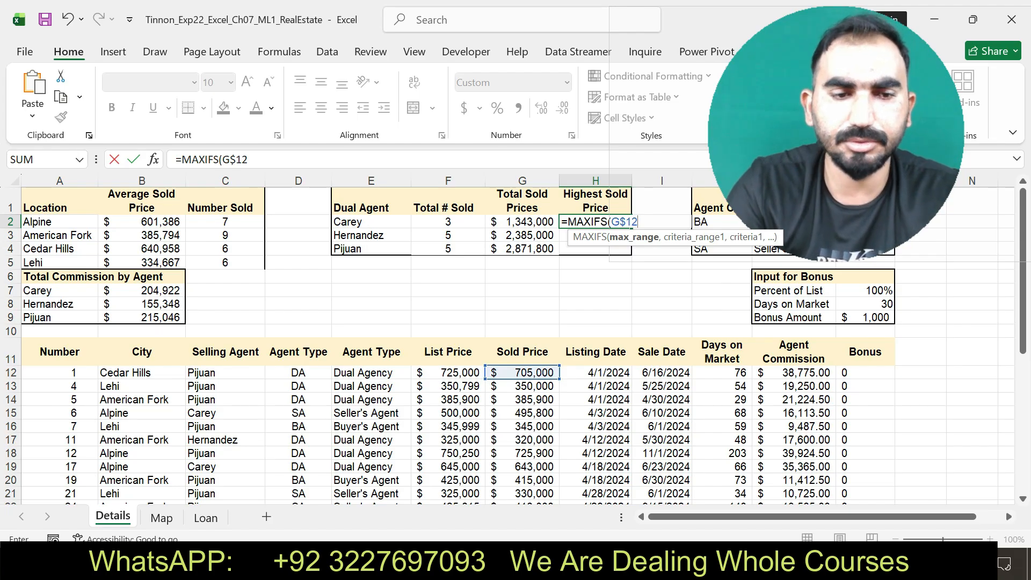
text(:G)
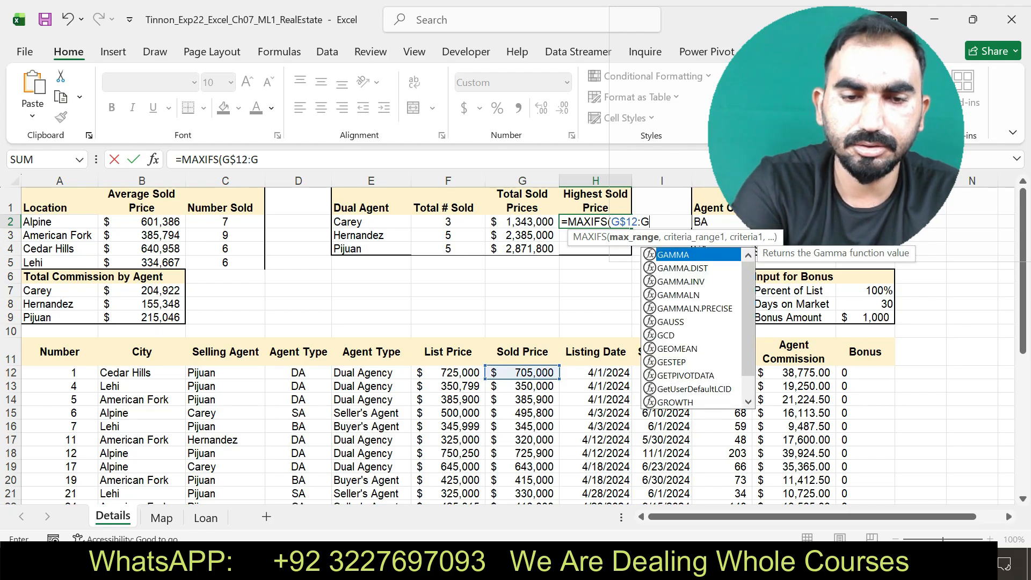
text($39)
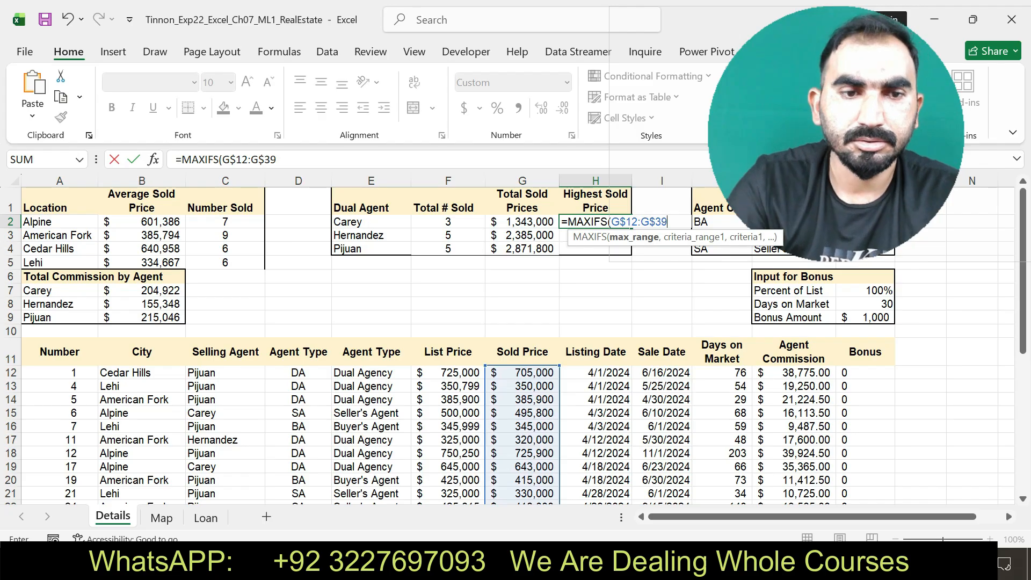
Step: Add the first condition to the MAXIFS formula, with range C$12:C$39 and criterion E2
text(,)
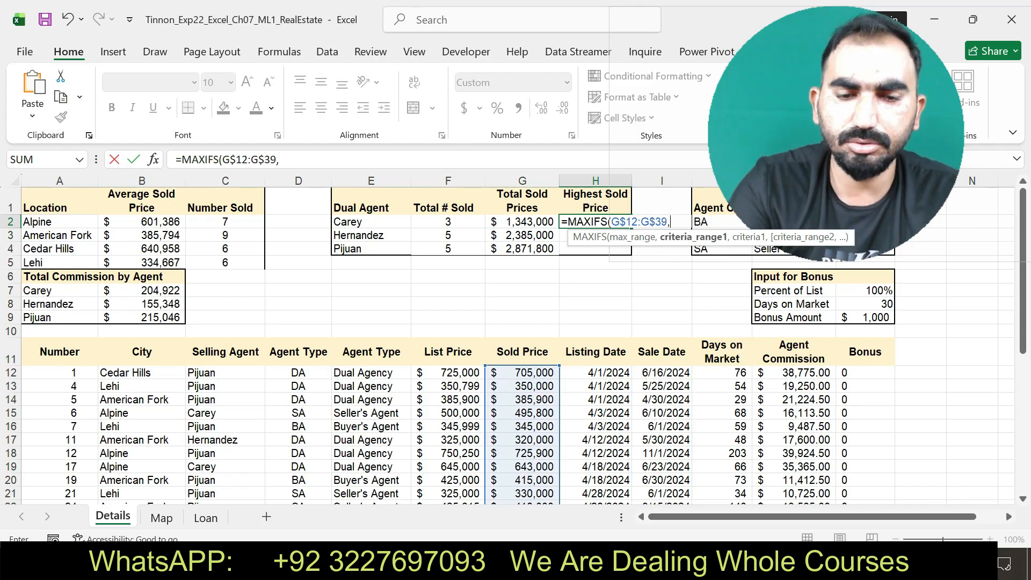
text(C$12:C$39)
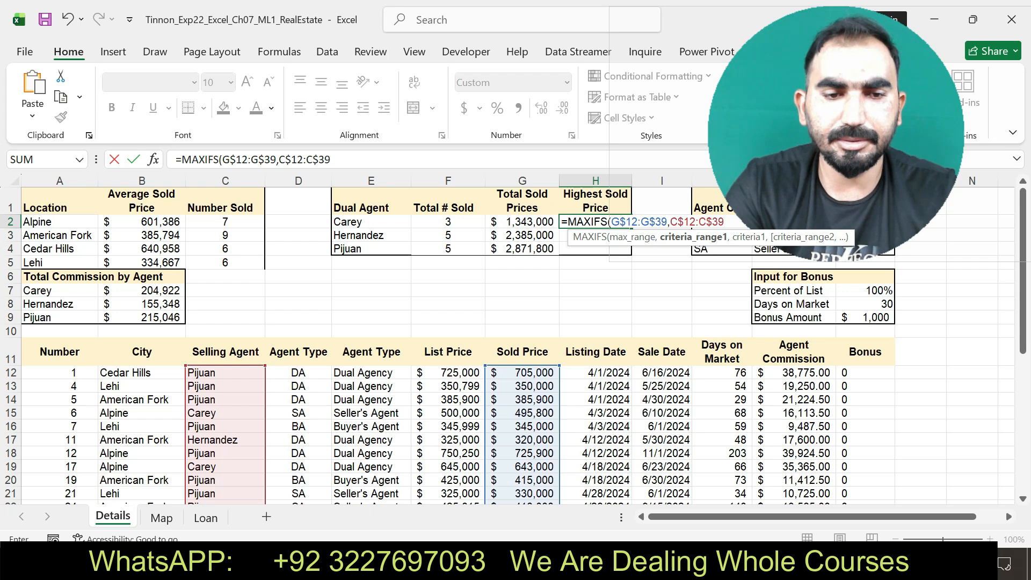
text(,)
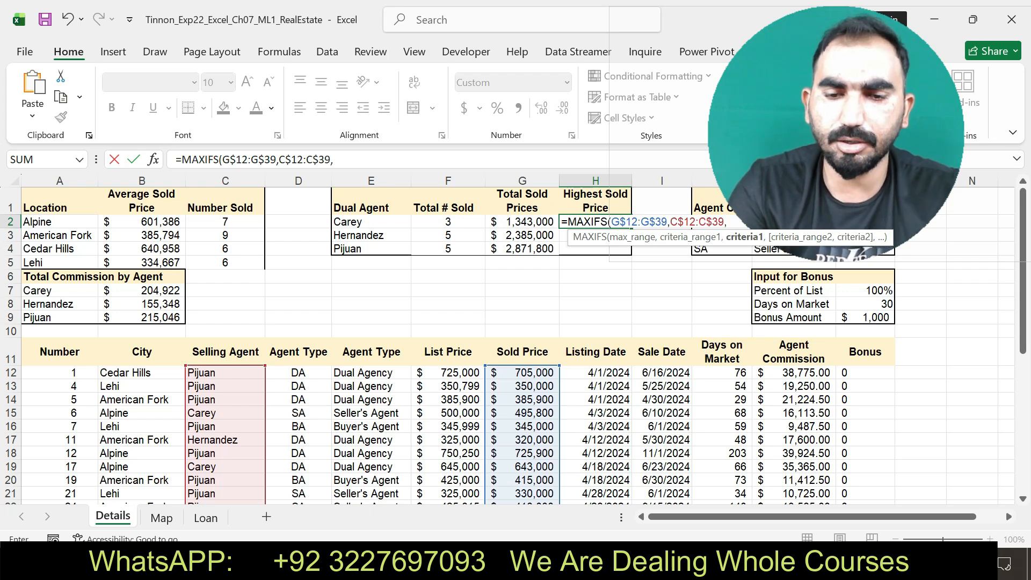
text(E2)
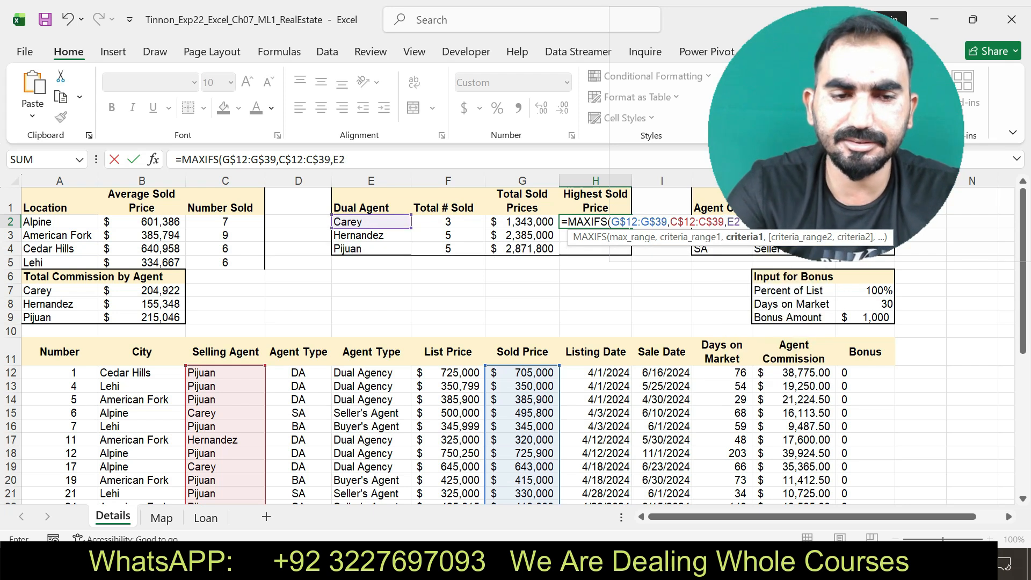
Step: Add the second condition with range D$12:D$39 and criterion J$3, and enter the MAXIFS formula in H2
text(,D)
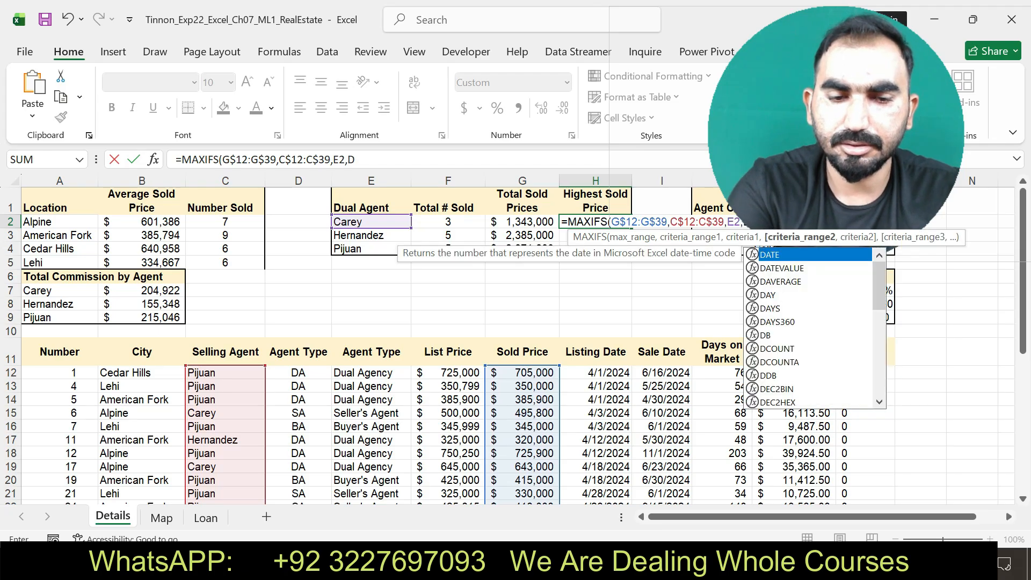
text($12)
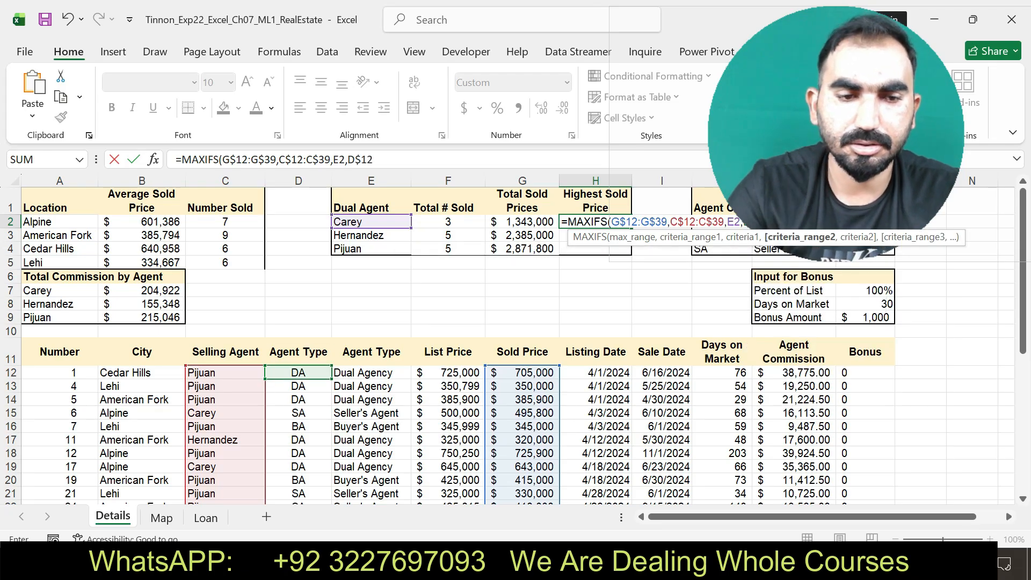
text(:D$)
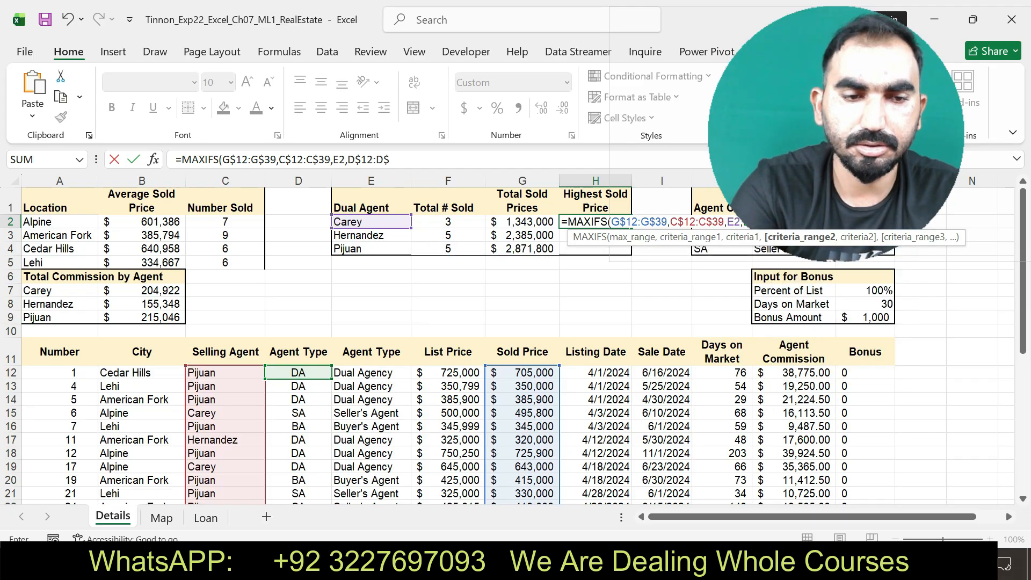
text(39)
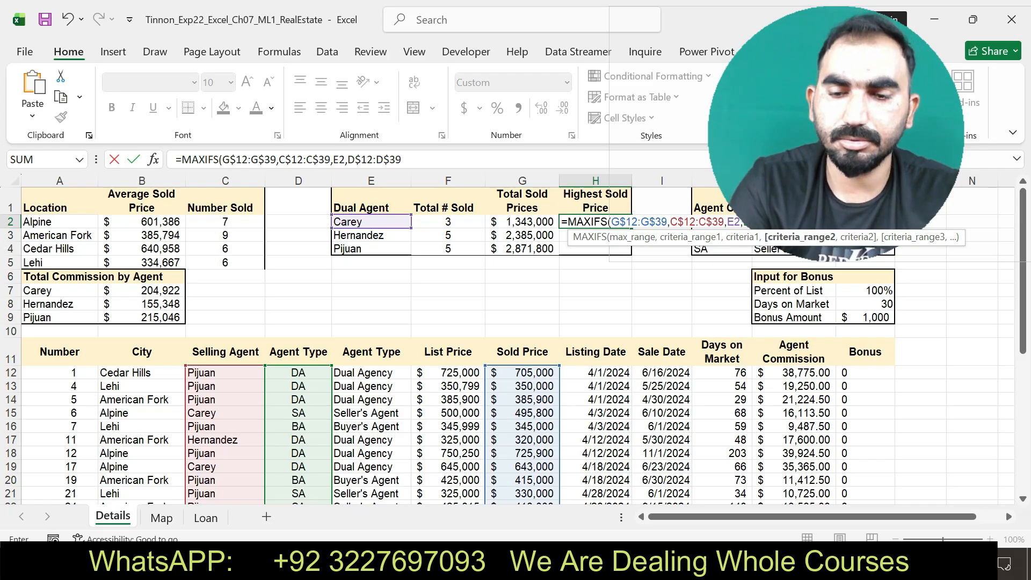
text(,J$)
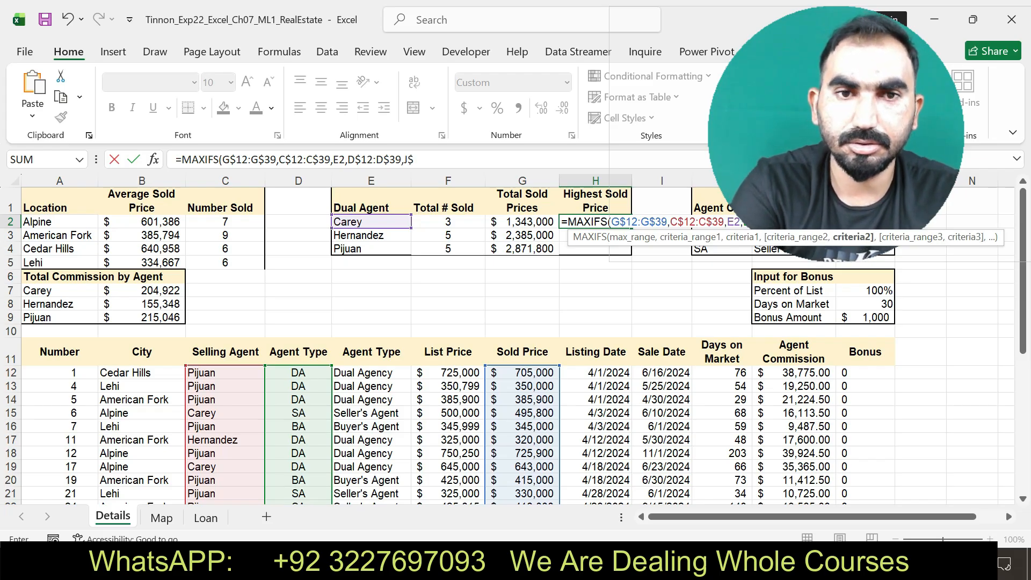
text(3)
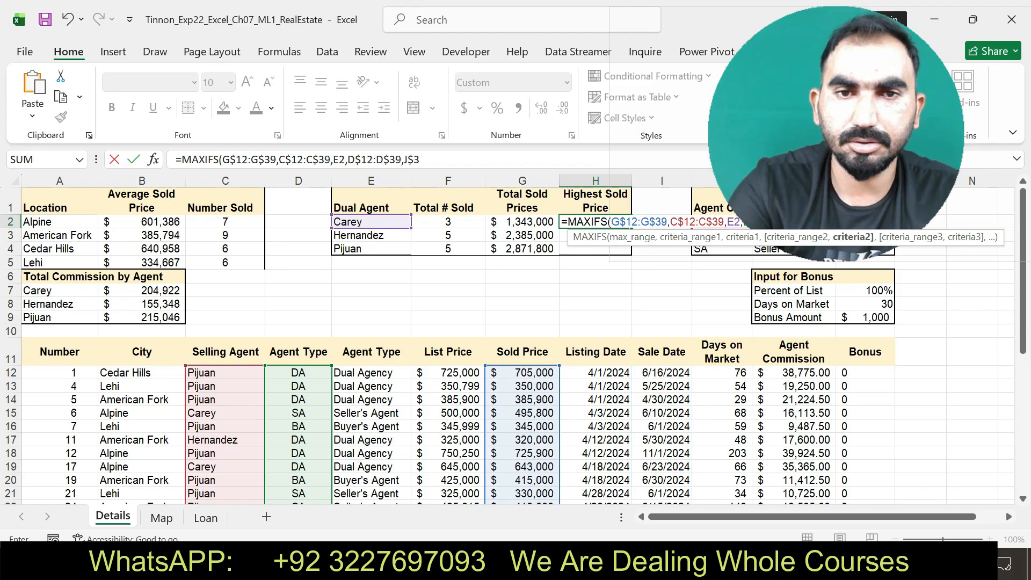
text())
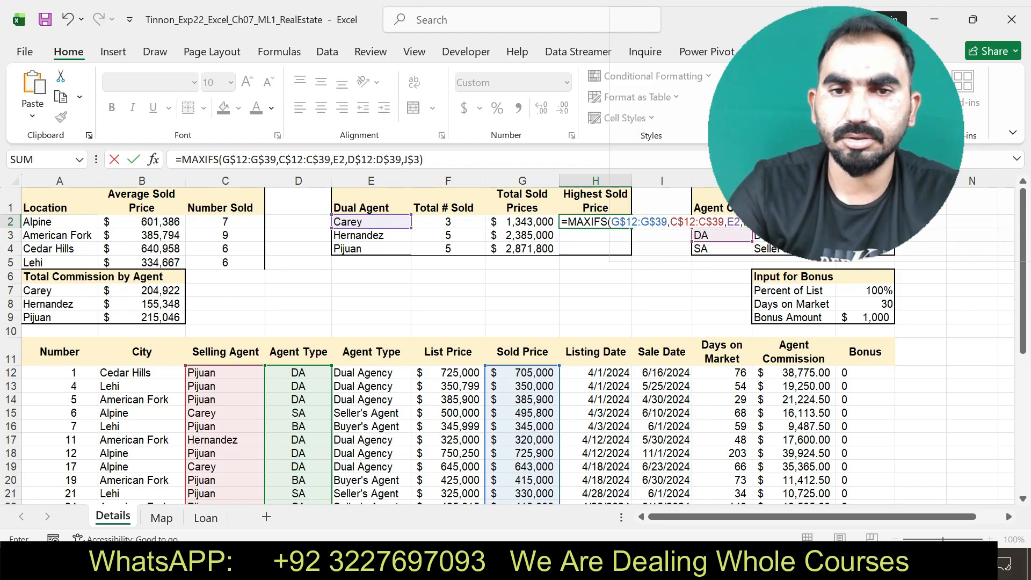
key(Return)
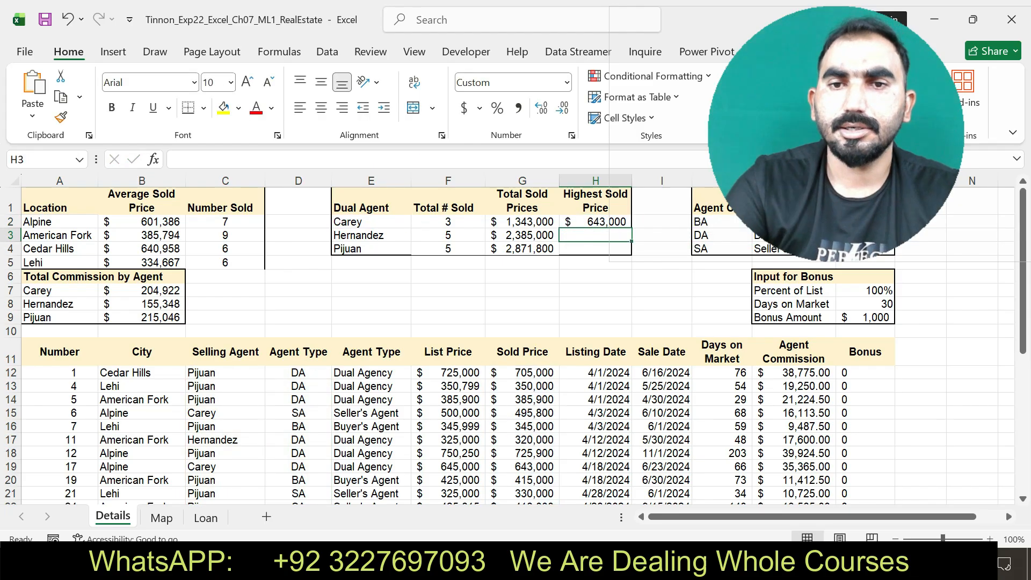
Step: Check the copy instruction in step 11 of the Word document, and back in Excel fill the MAXIFS formula from H2 down to H4
drag(835, 135, 890, 137)
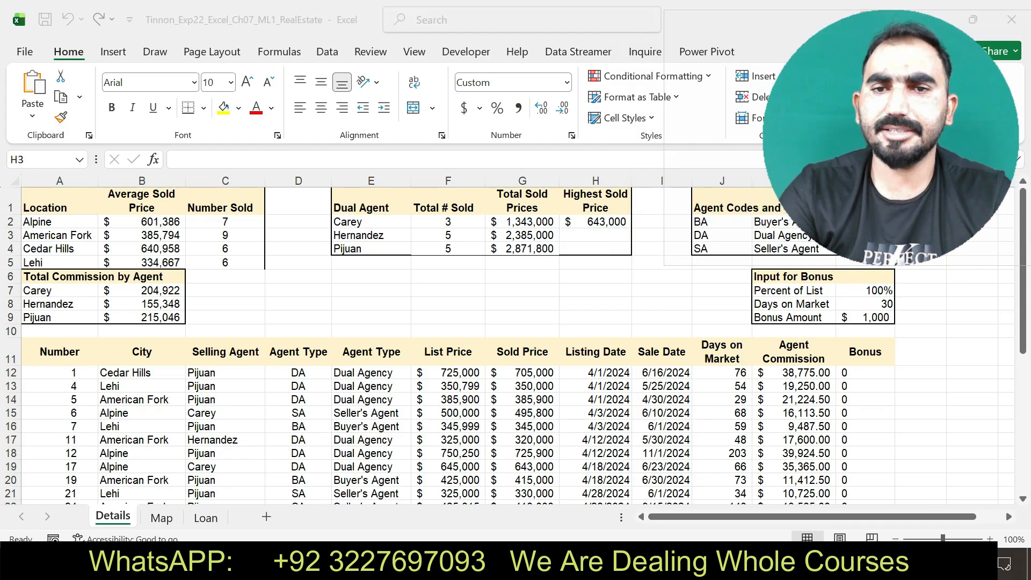
click(596, 236)
double_click(595, 235)
click(595, 222)
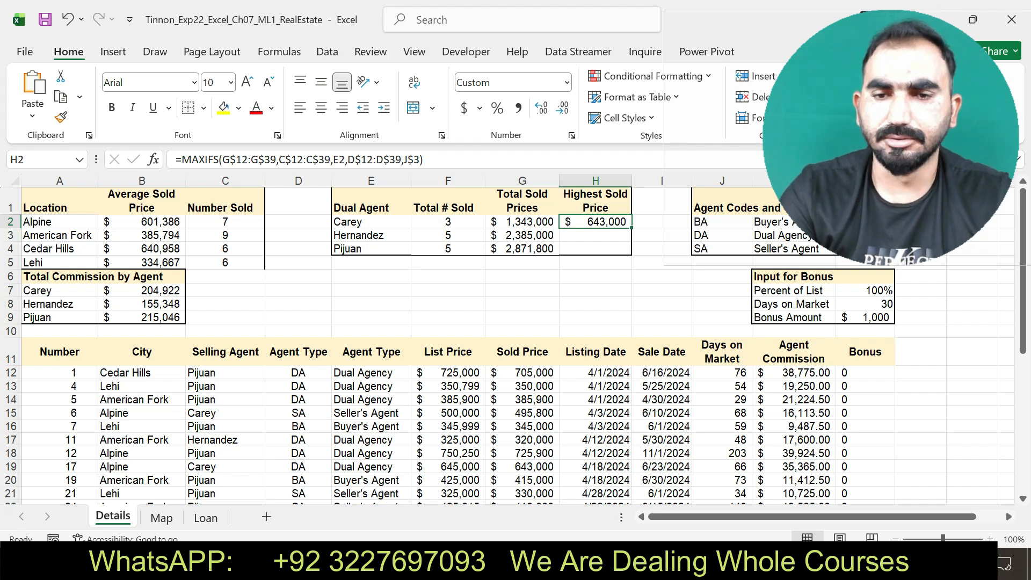
key(alt+Tab)
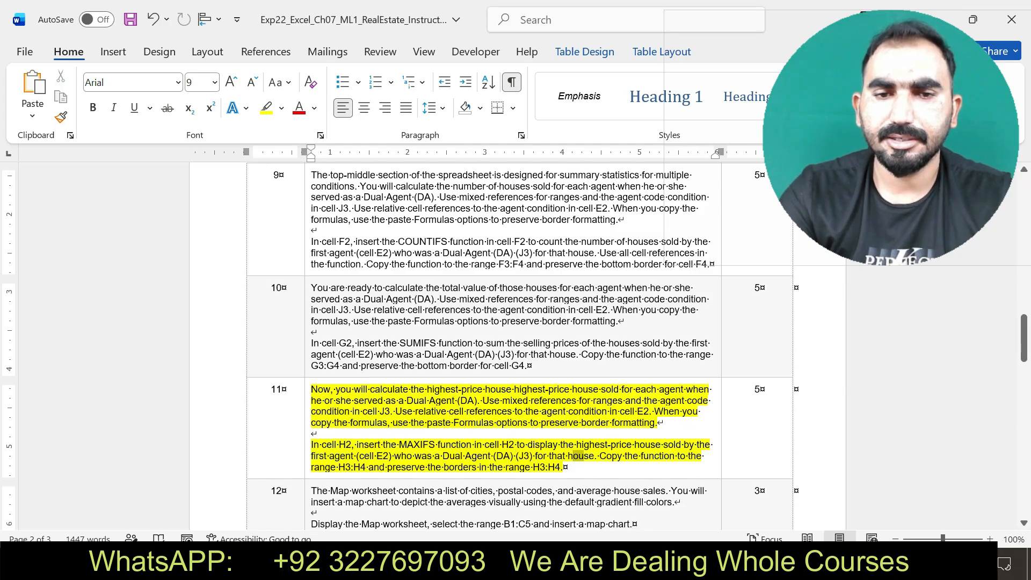
drag(568, 455, 563, 467)
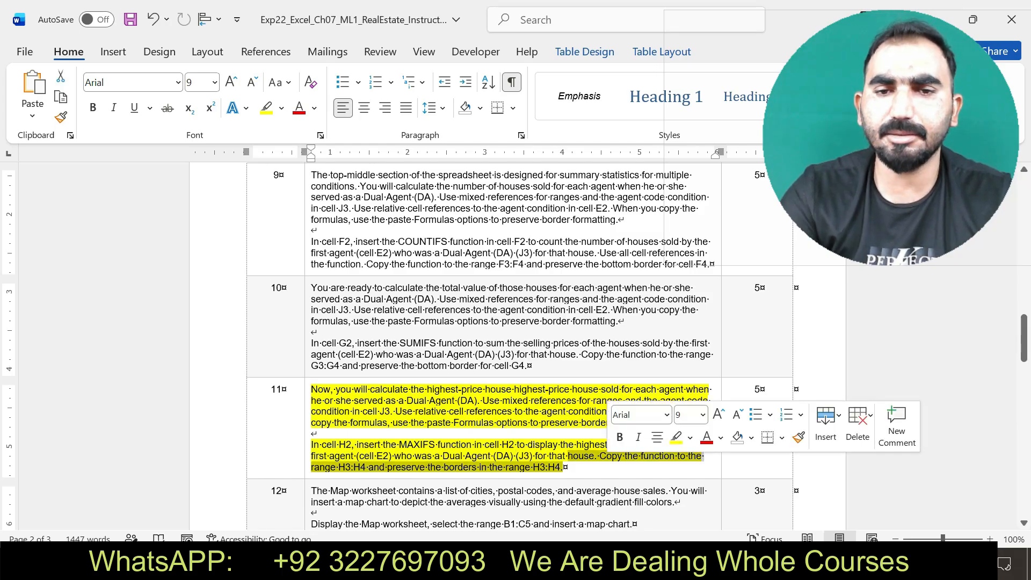
key(alt+Tab)
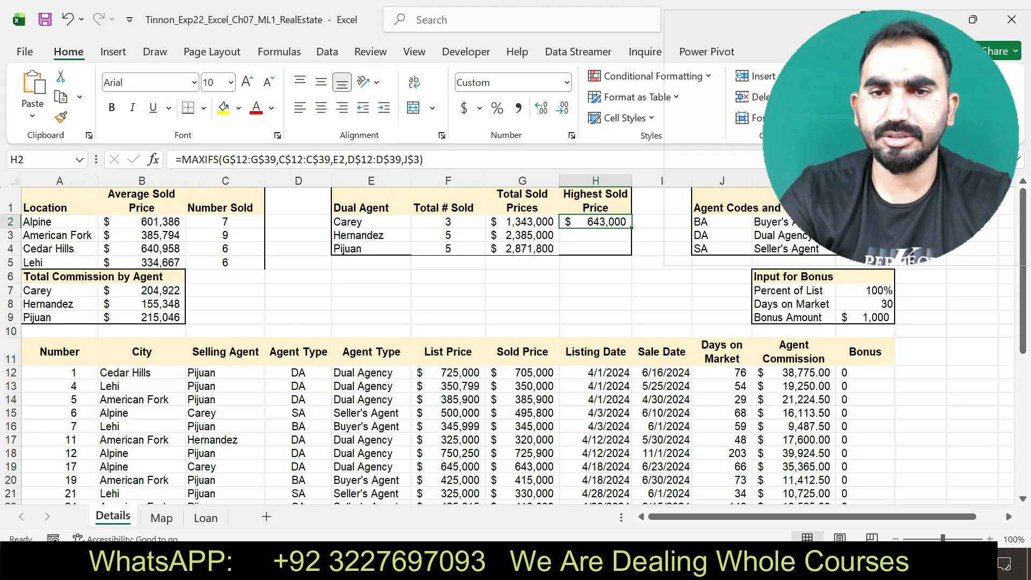
drag(631, 227, 630, 253)
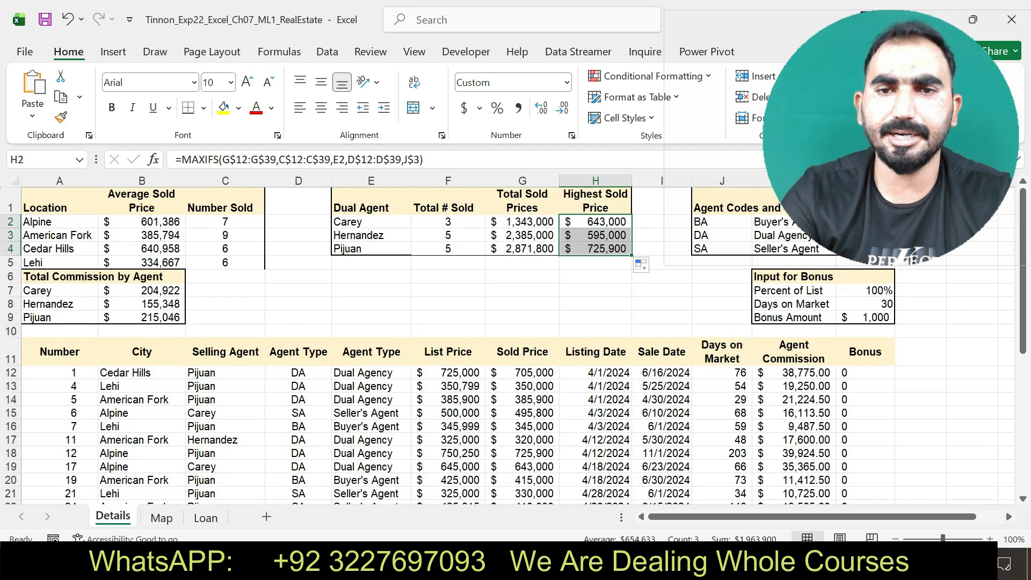
Step: Apply a bottom border to the range H2:H4 and switch back to the Word instructions
click(188, 108)
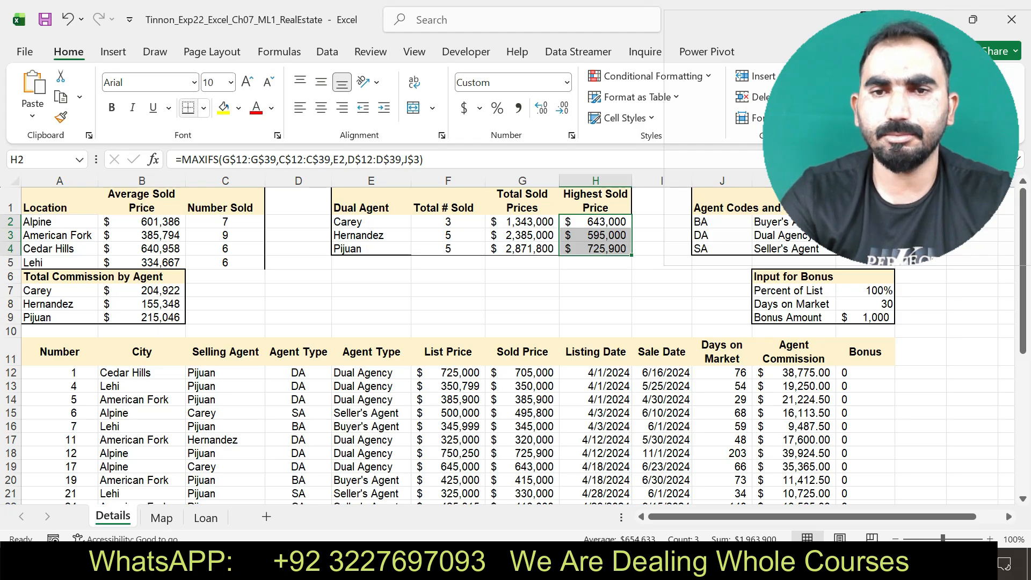
click(522, 352)
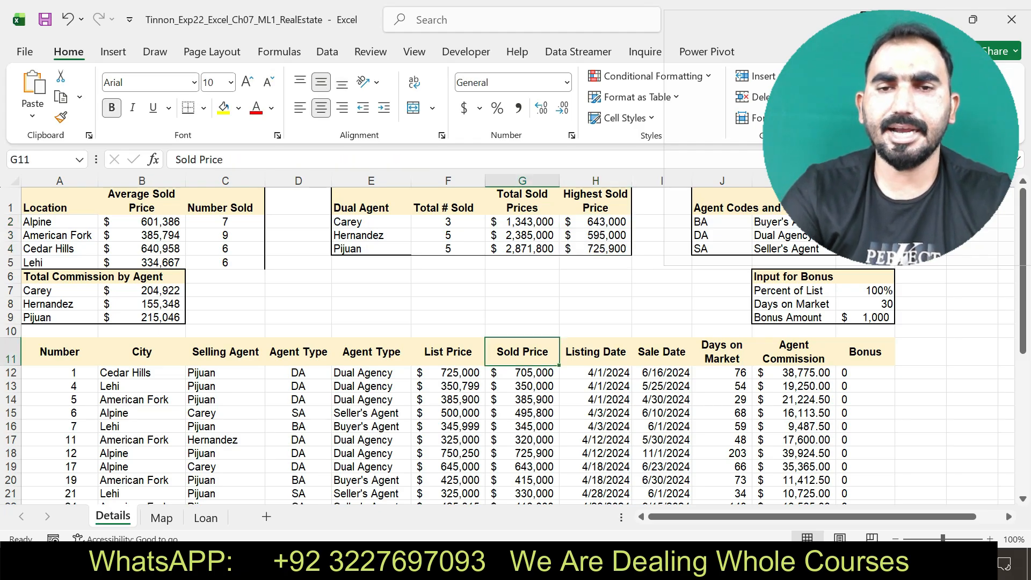
key(alt+Tab)
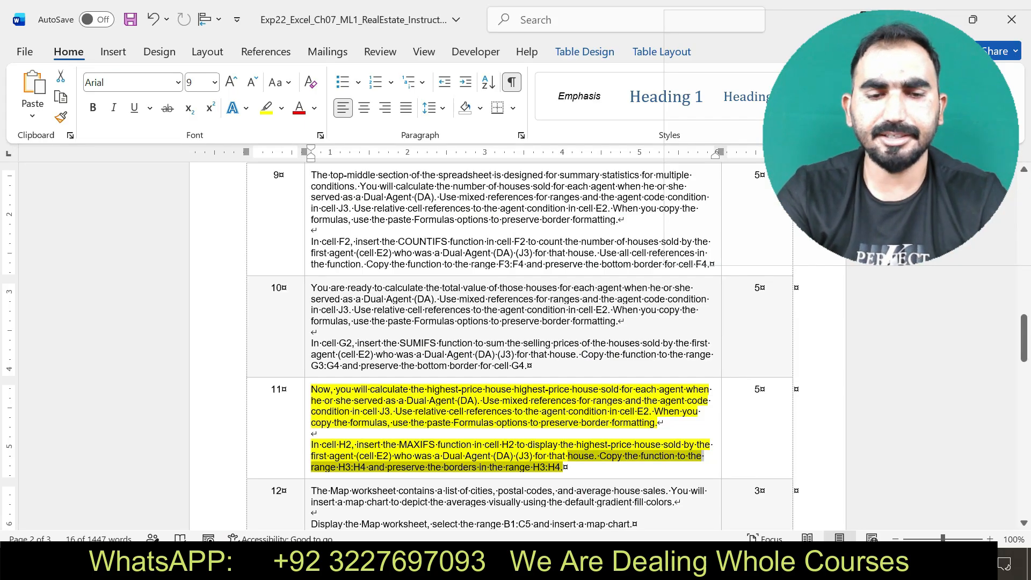
Step: Remove the yellow highlight from step 11, highlight the step 12 instructions instead, and copy the range reference B1:C5
key(ctrl+z)
scroll(515, 343, down, 3)
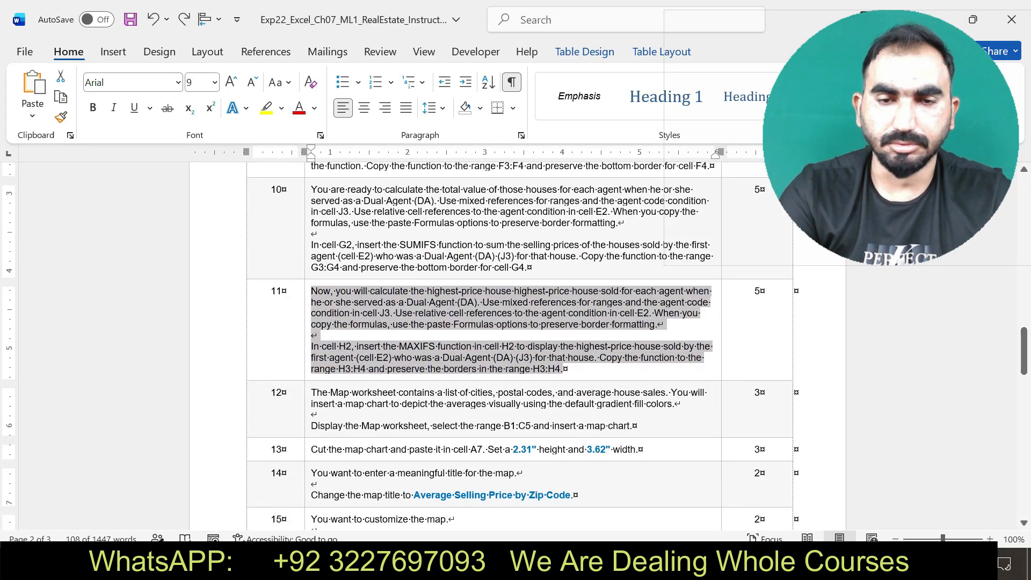
drag(311, 393, 633, 425)
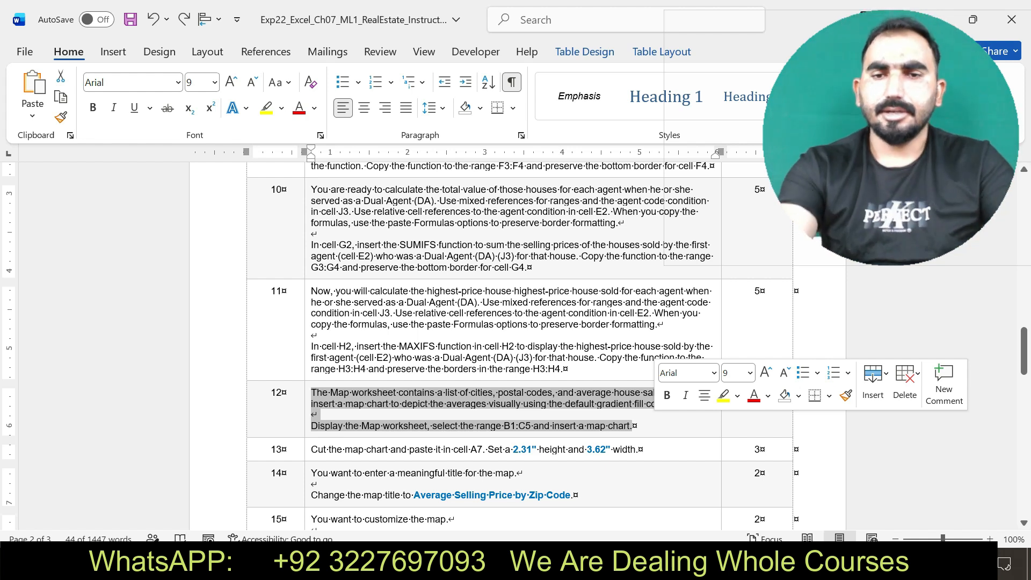
click(723, 395)
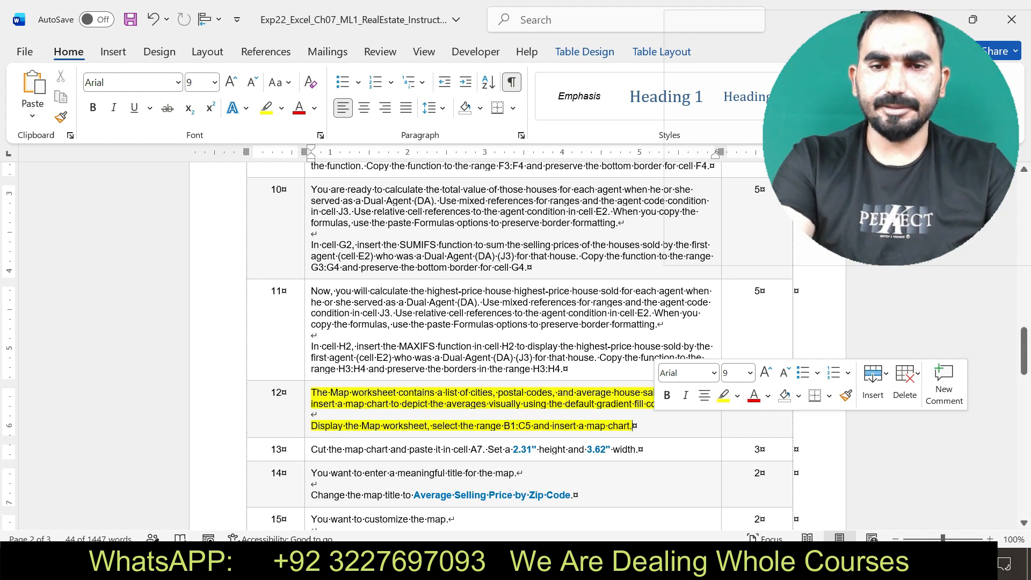
drag(503, 425, 532, 425)
key(ctrl+c)
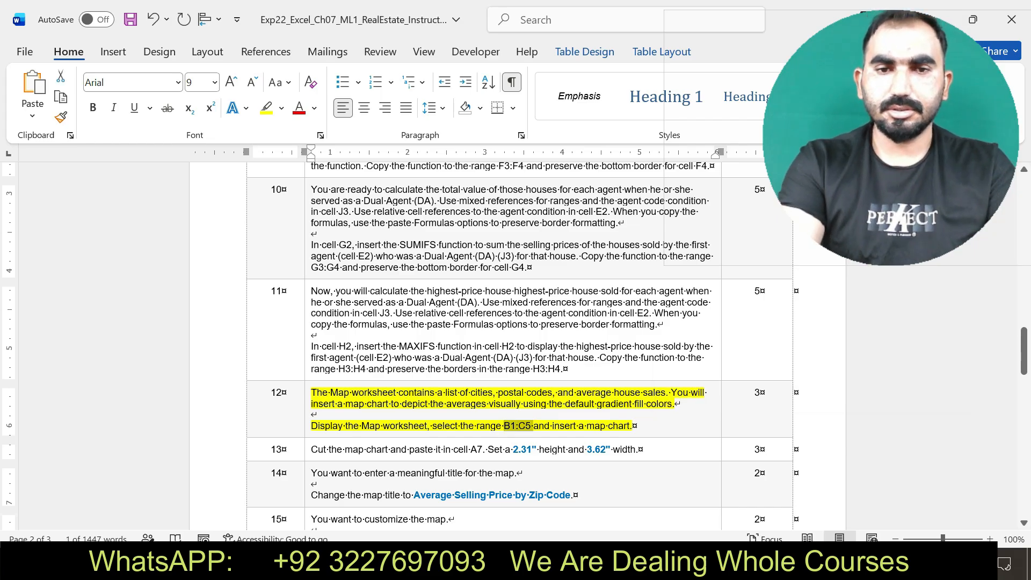
Step: Switch to Excel, select the range B1:C5 on the Map worksheet, and insert a filled map chart from it
key(alt+Tab)
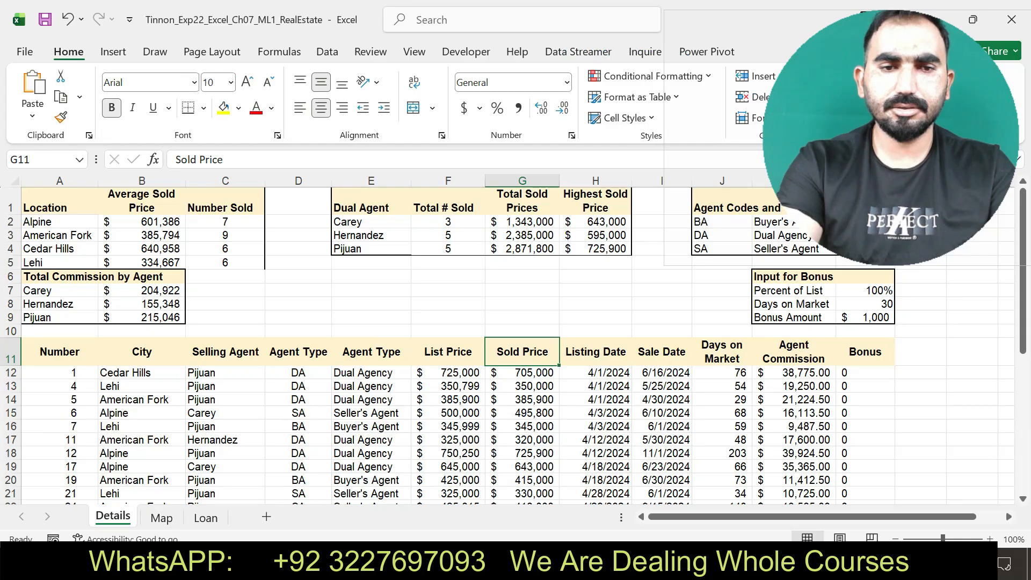
click(161, 517)
click(41, 160)
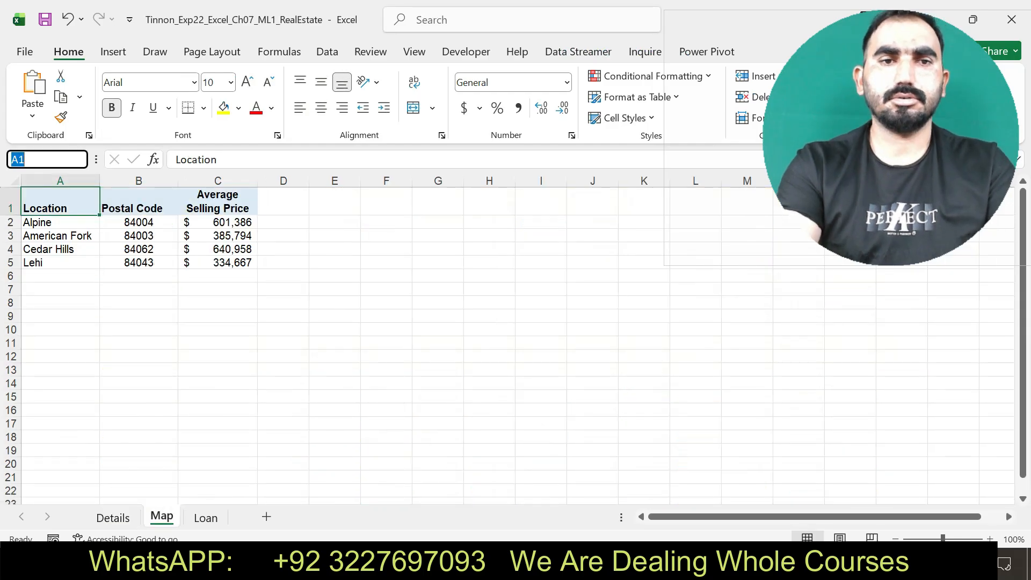
key(BackSpace)
key(ctrl+v)
key(Return)
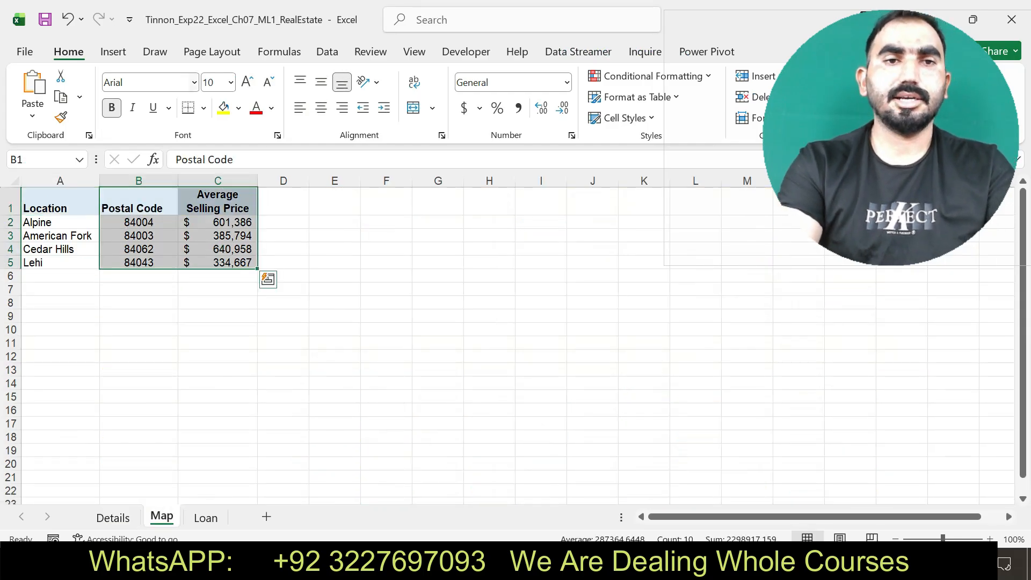
click(113, 51)
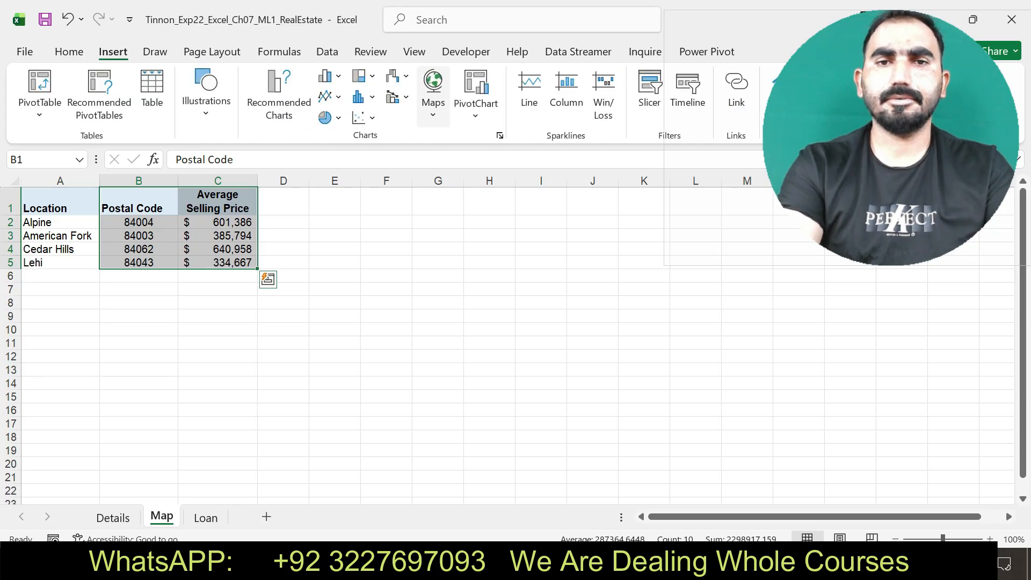
click(433, 94)
click(440, 183)
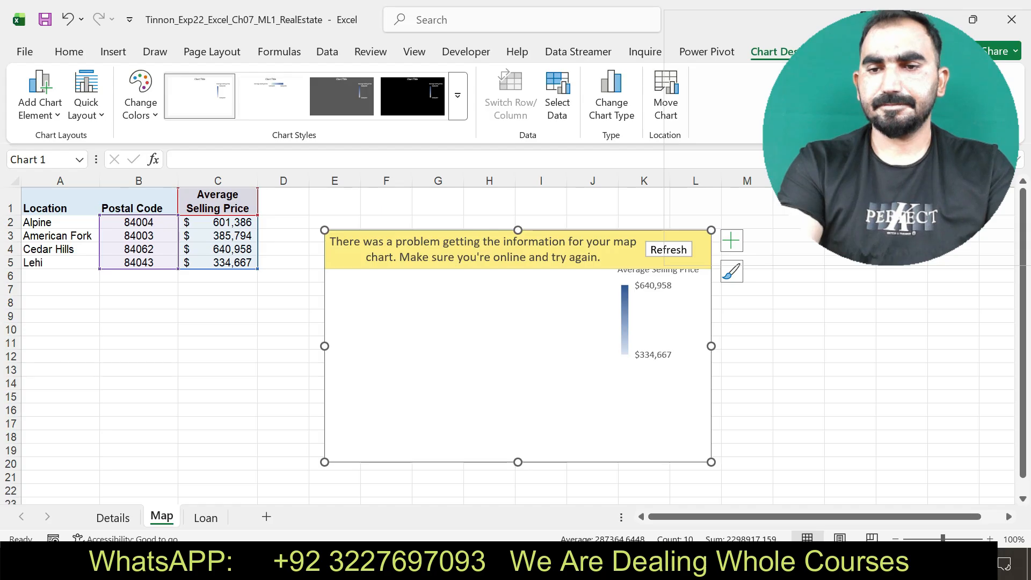
Step: Connect the computer to a secured Wi-Fi network and try to refresh the map chart
click(824, 563)
click(794, 468)
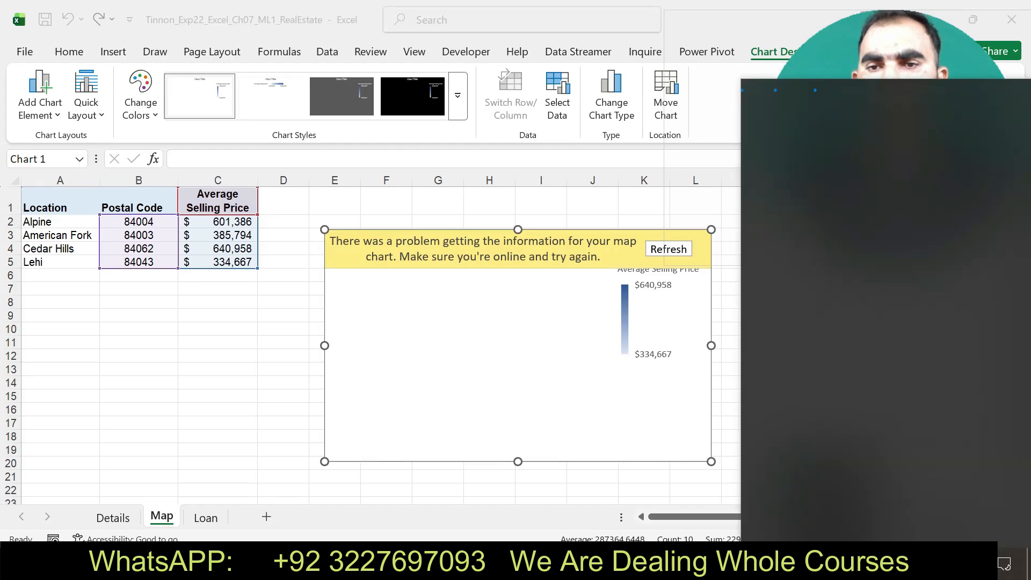
click(886, 110)
click(961, 177)
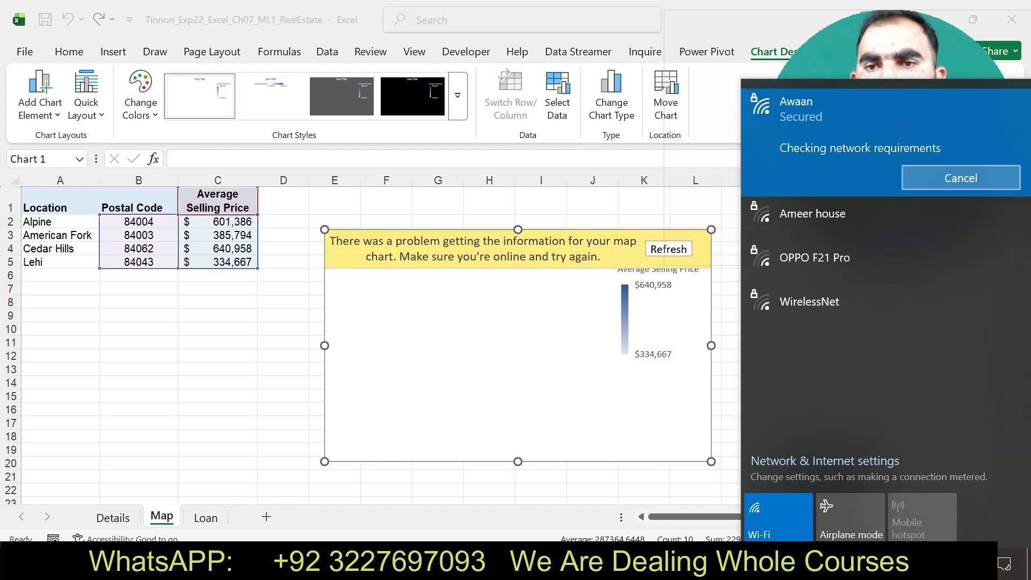
click(668, 248)
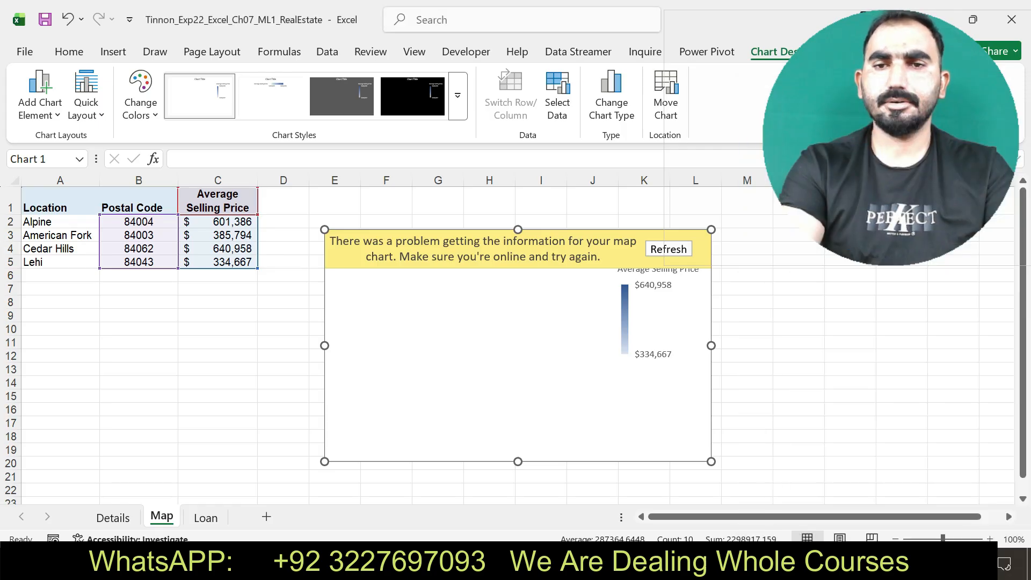
click(669, 248)
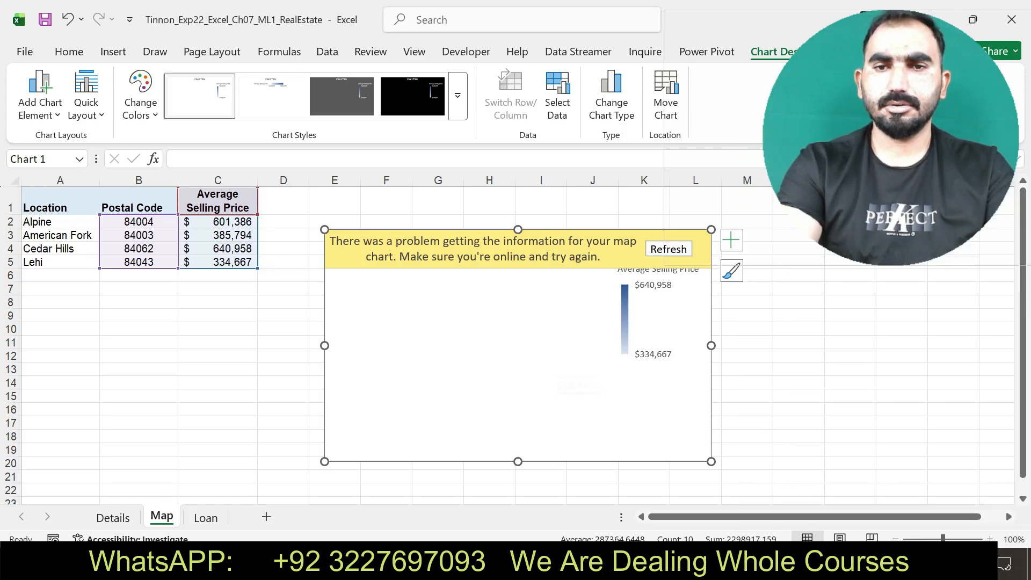
Step: In the Word instructions, undo the highlight on step 12 and highlight step 13 in yellow
key(alt+Tab)
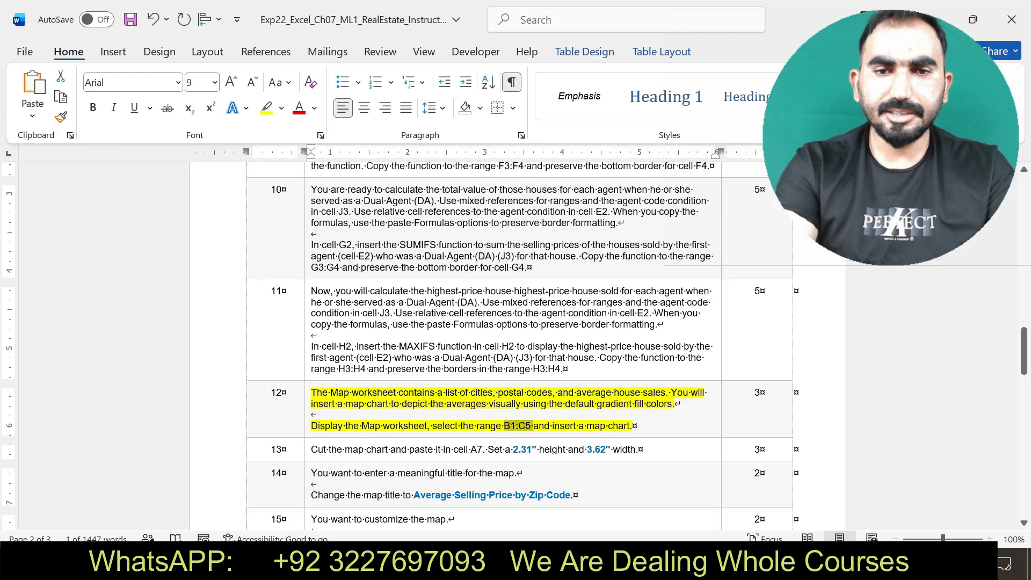
key(ctrl+z)
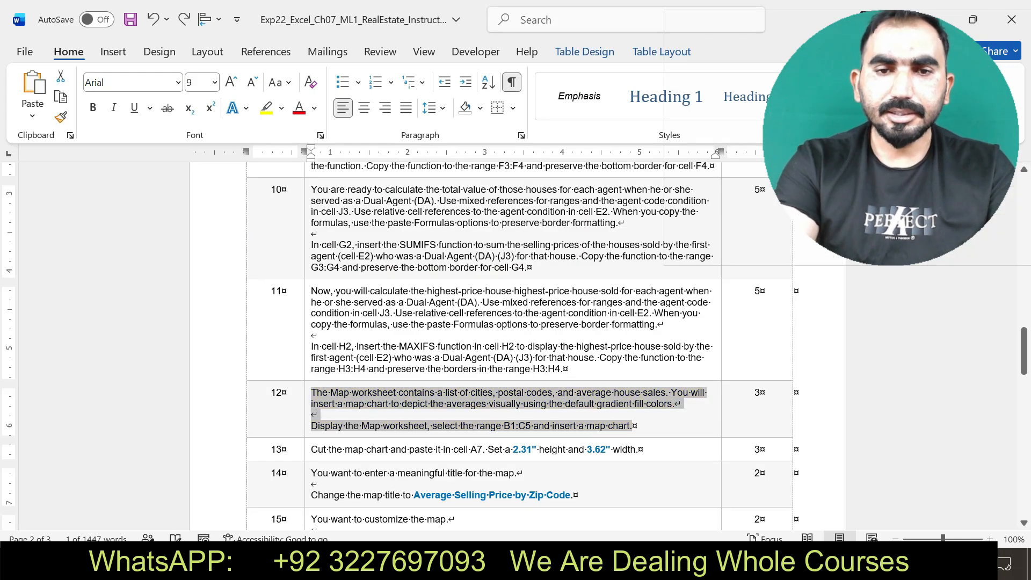
drag(311, 450, 637, 450)
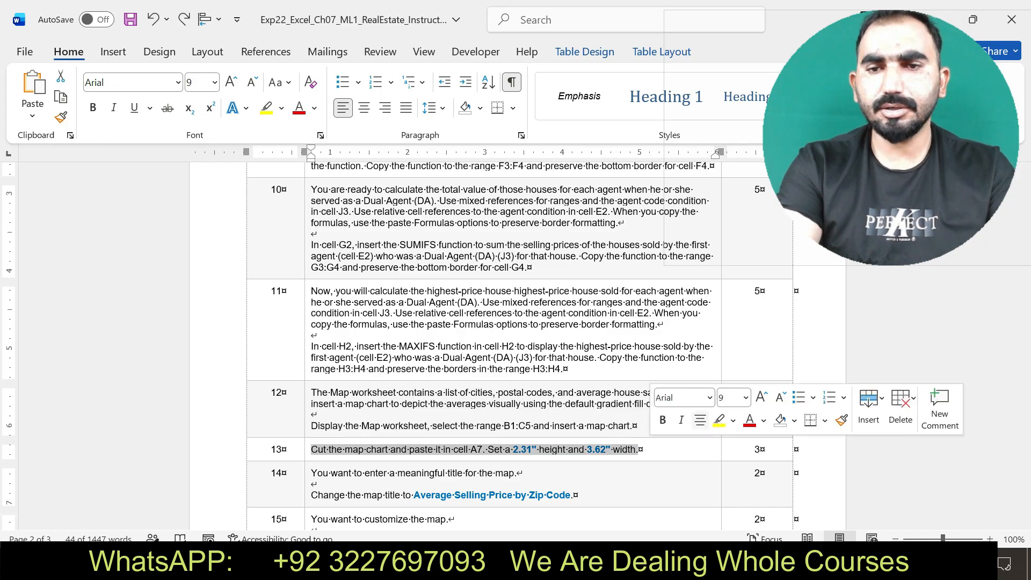
click(719, 420)
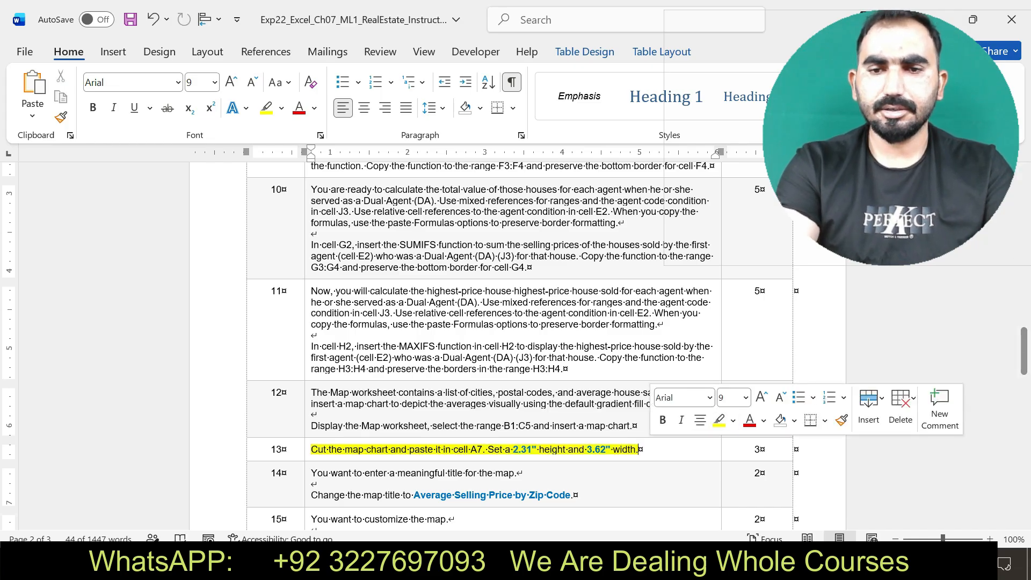
Step: Return to Excel and try to refresh the map chart once more
key(alt+Tab)
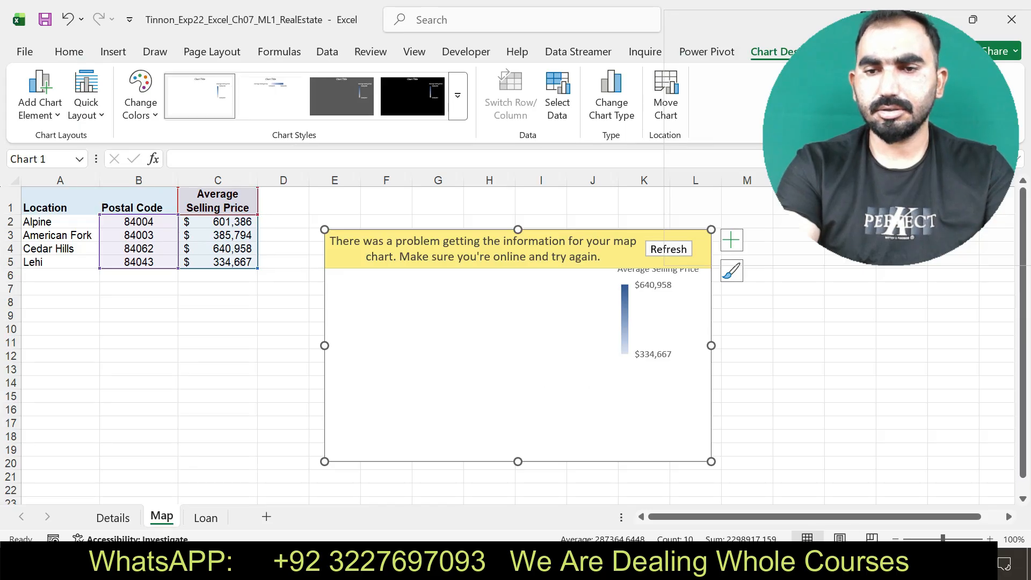
click(826, 563)
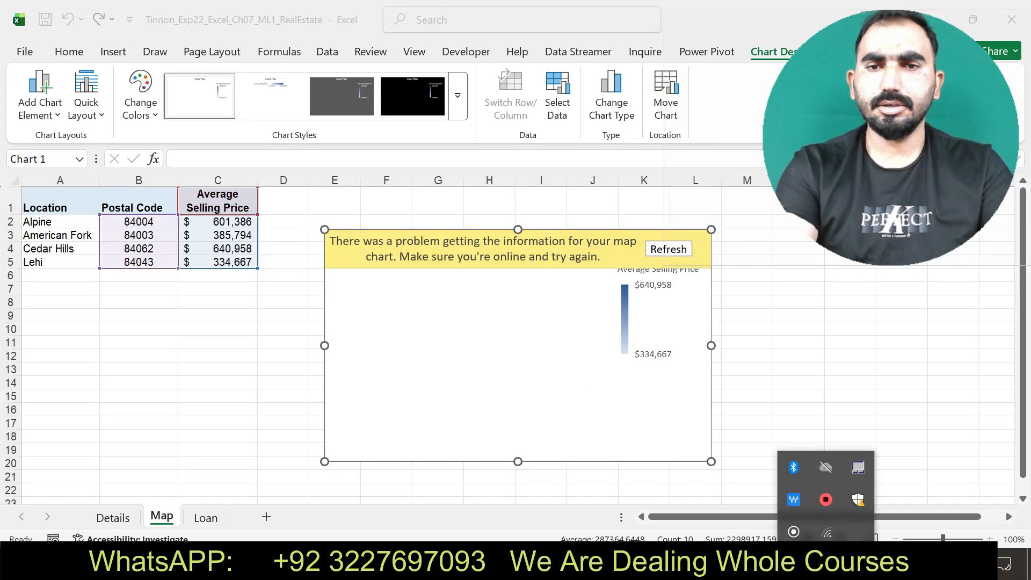
click(669, 249)
Step: Cut the map chart from its current place, recheck step 13 in Word, and paste the chart in cell A7
right_click(555, 323)
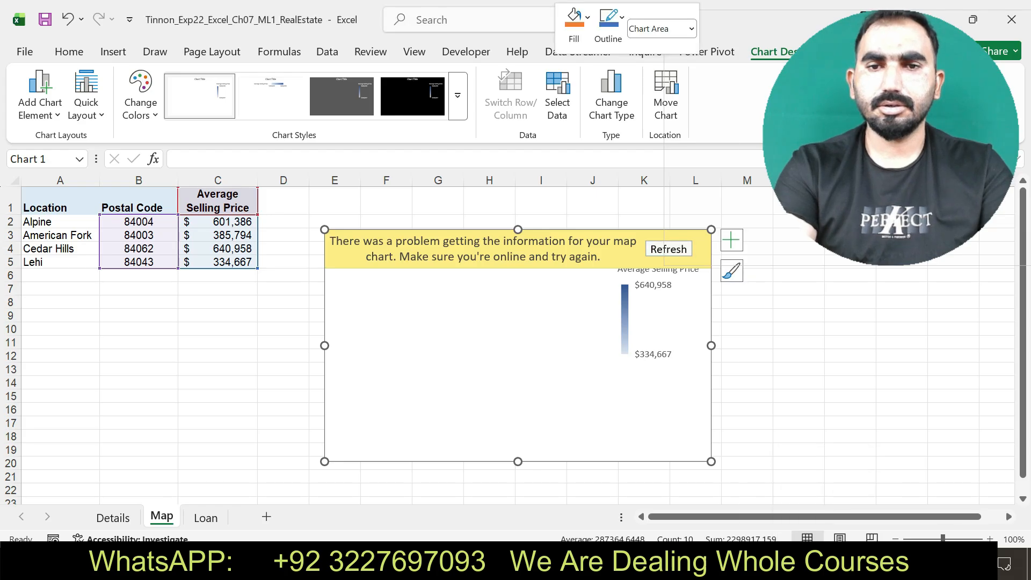
key(Escape)
key(Delete)
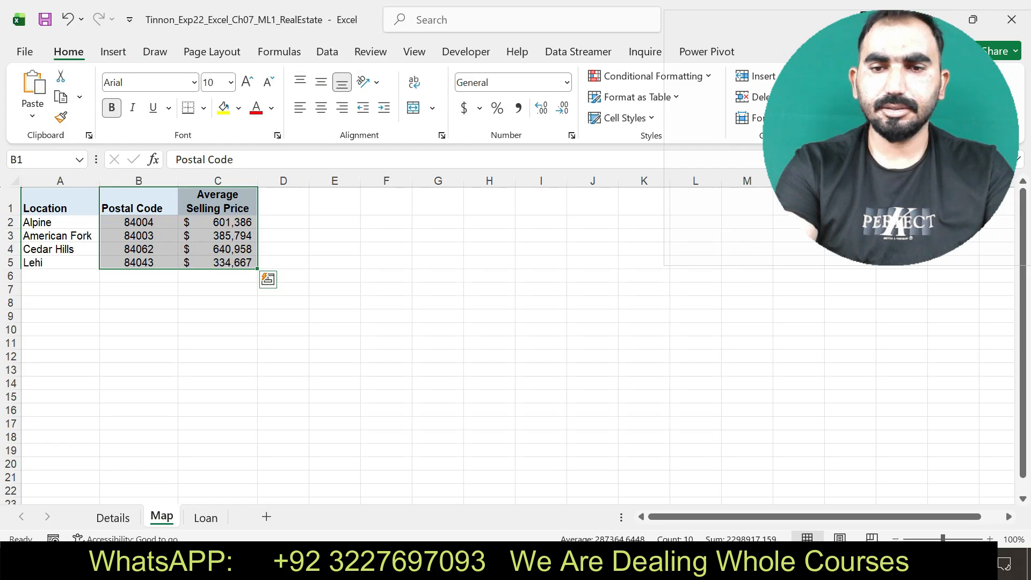
key(alt+Tab)
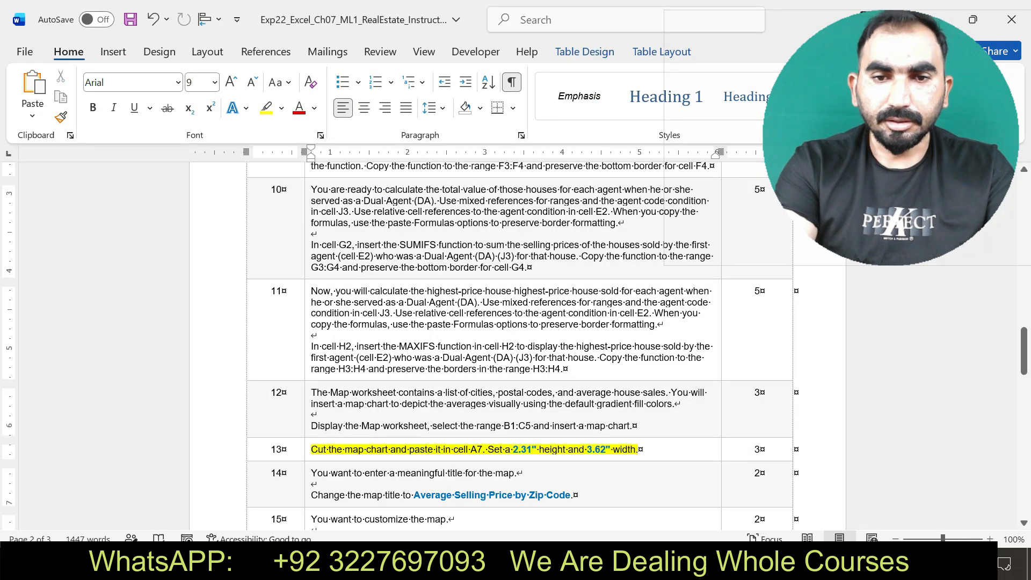
key(alt+Tab)
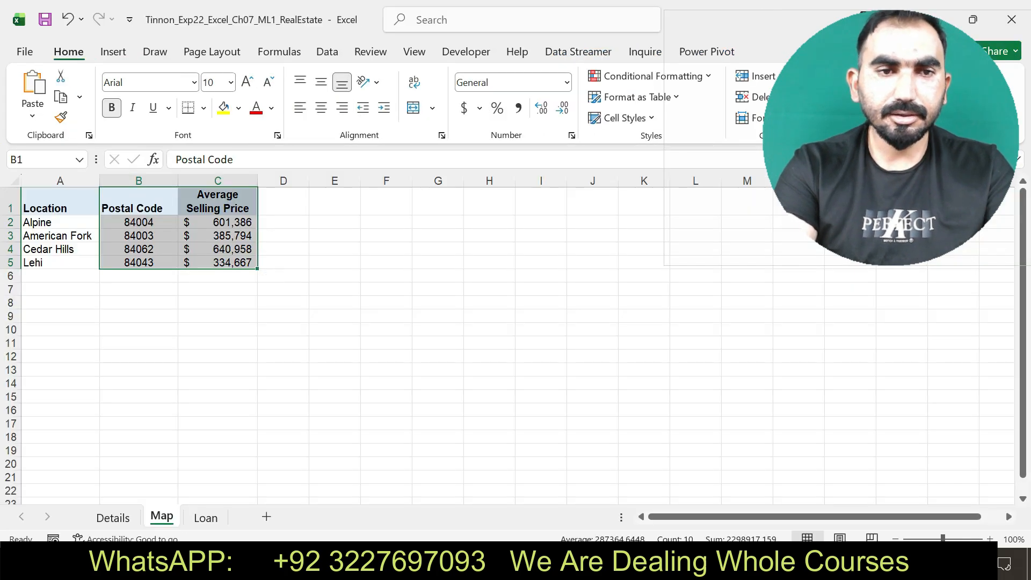
click(60, 289)
key(ctrl+v)
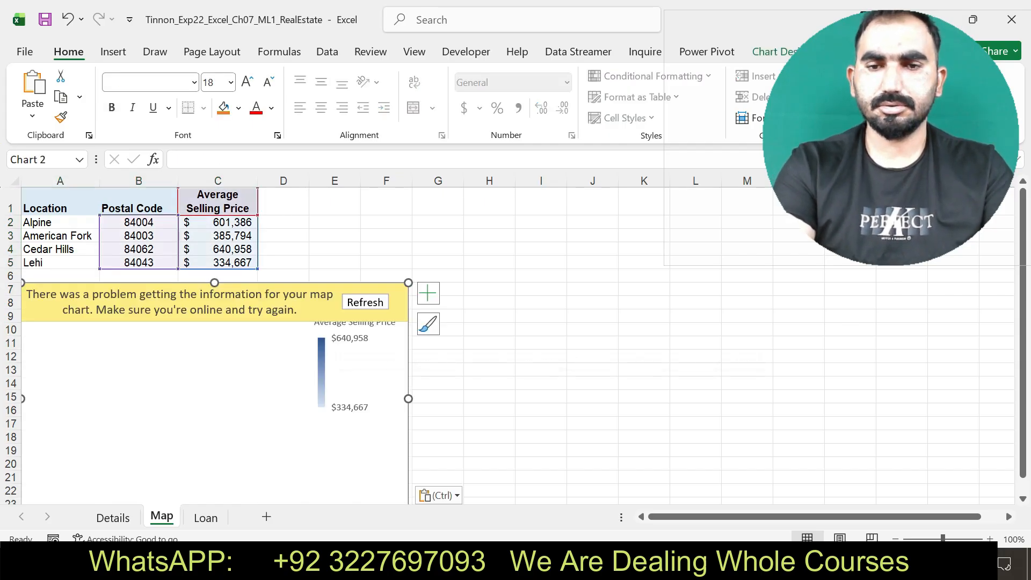
Step: Check the required size in step 13 of Word, and in Excel set the map chart's height to 2.31" and width to 3.62"
key(alt+Tab)
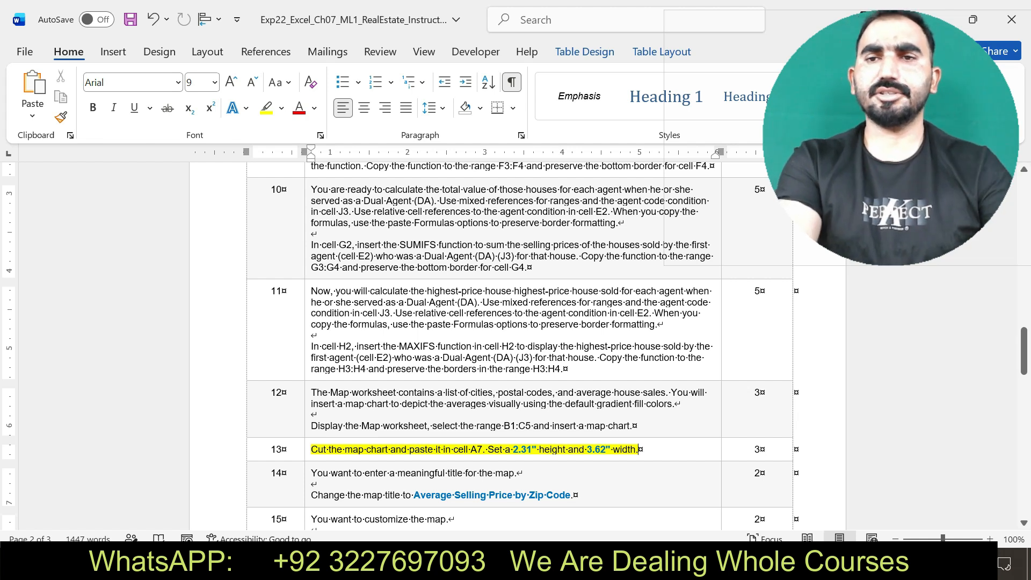
key(alt+Tab)
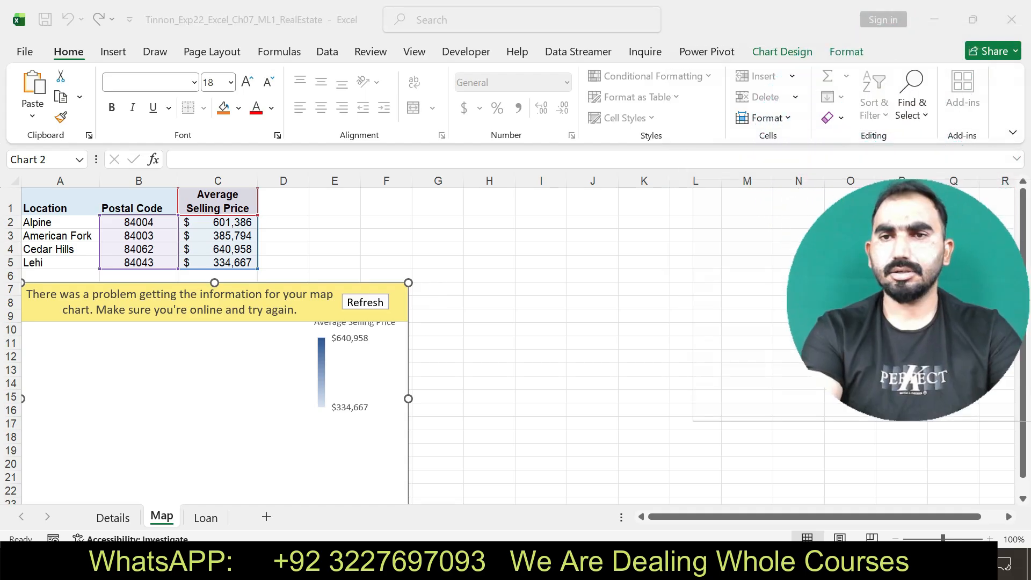
click(846, 52)
click(880, 82)
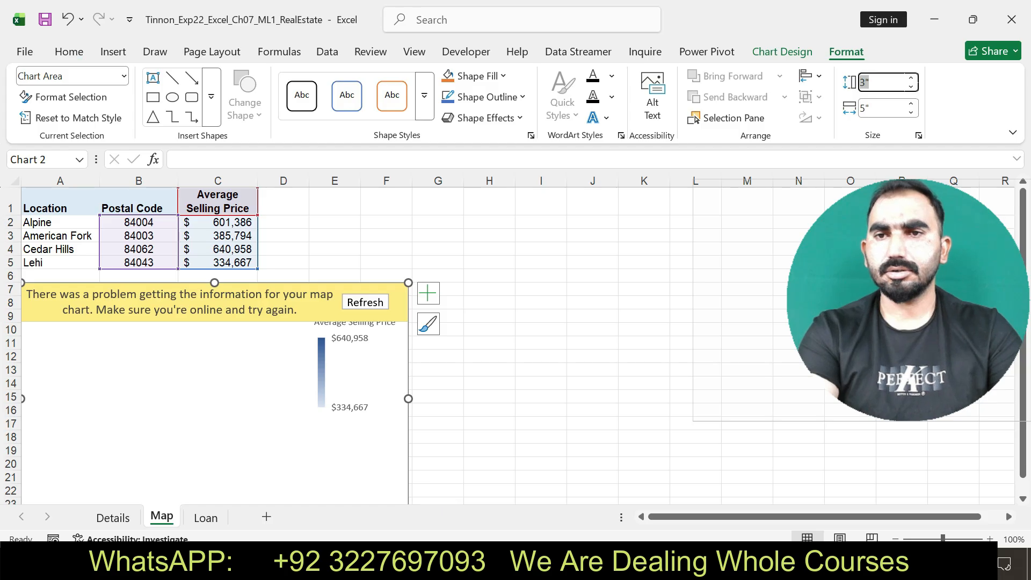
key(BackSpace)
text(2.31)
key(Return)
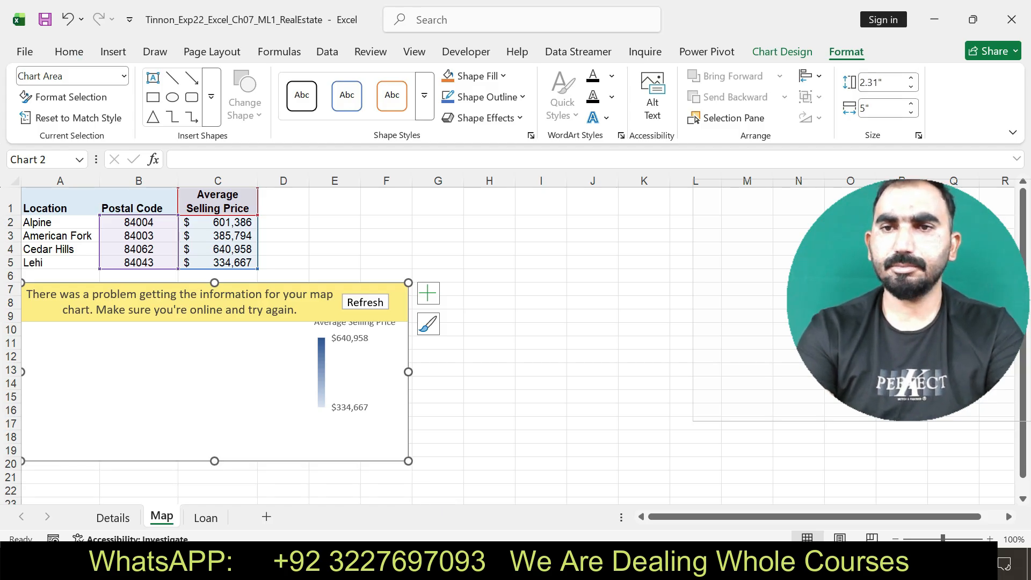
click(881, 109)
key(BackSpace)
text(3.62)
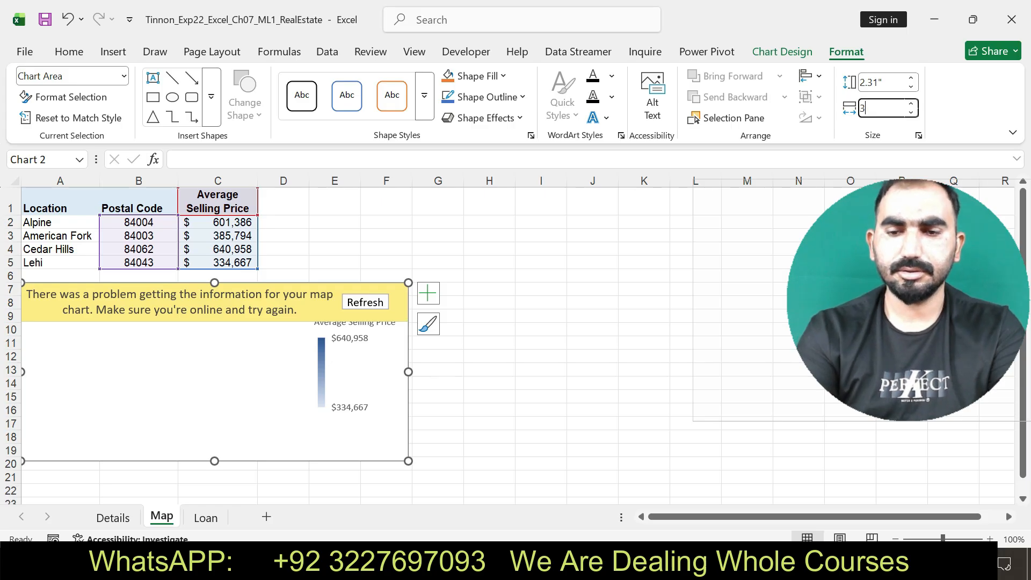
key(Return)
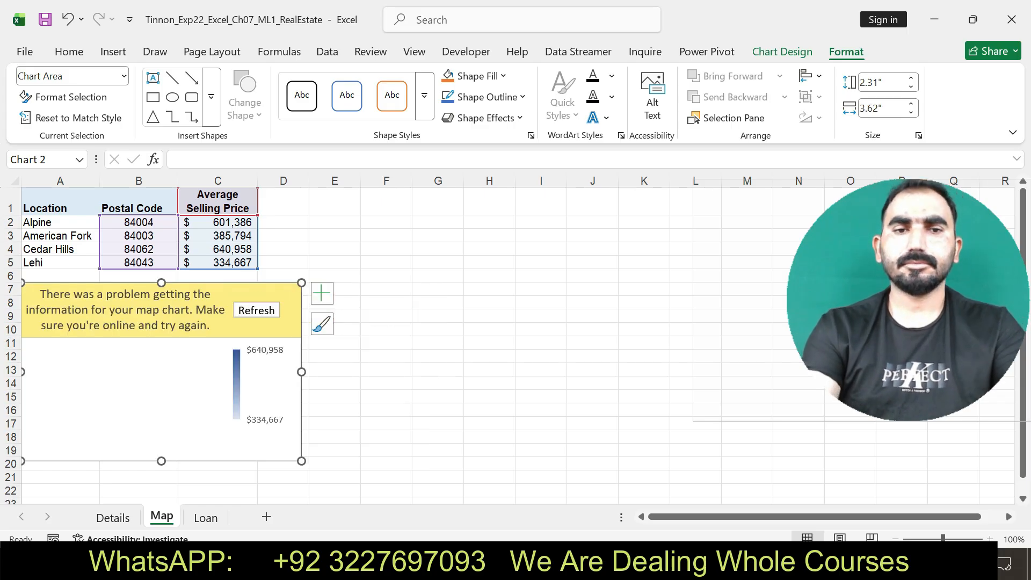
Step: In Word, move the highlight from step 13 to step 14, select the title text "Average Selling Price by Zip Code", and return to Excel
key(alt+Tab)
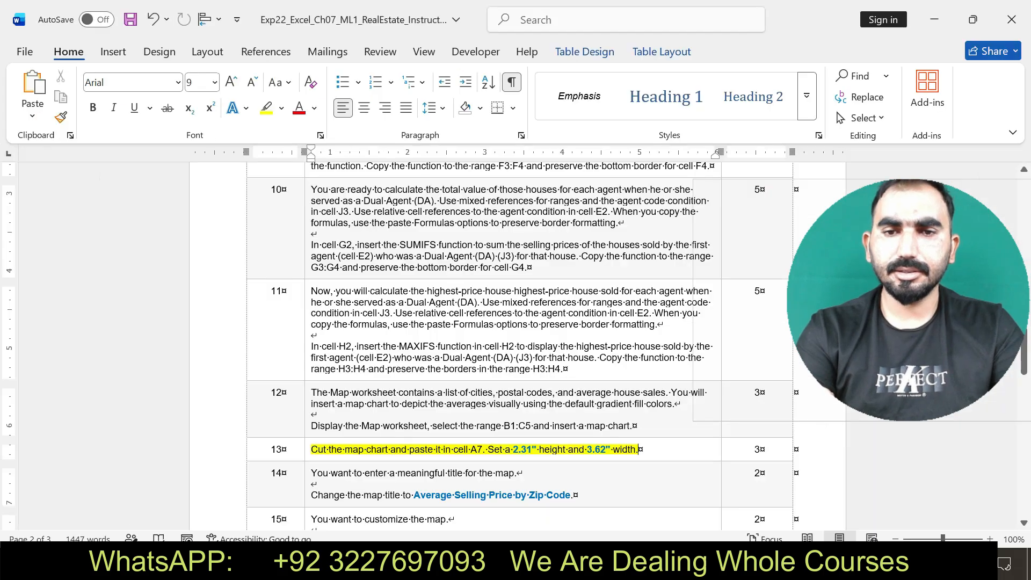
key(ctrl+z)
drag(311, 473, 570, 495)
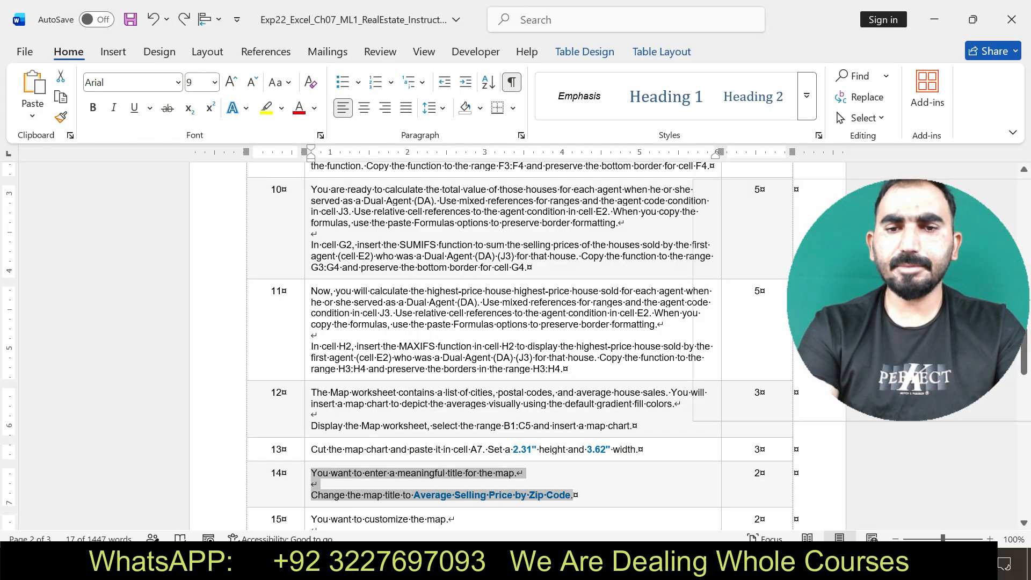
click(647, 465)
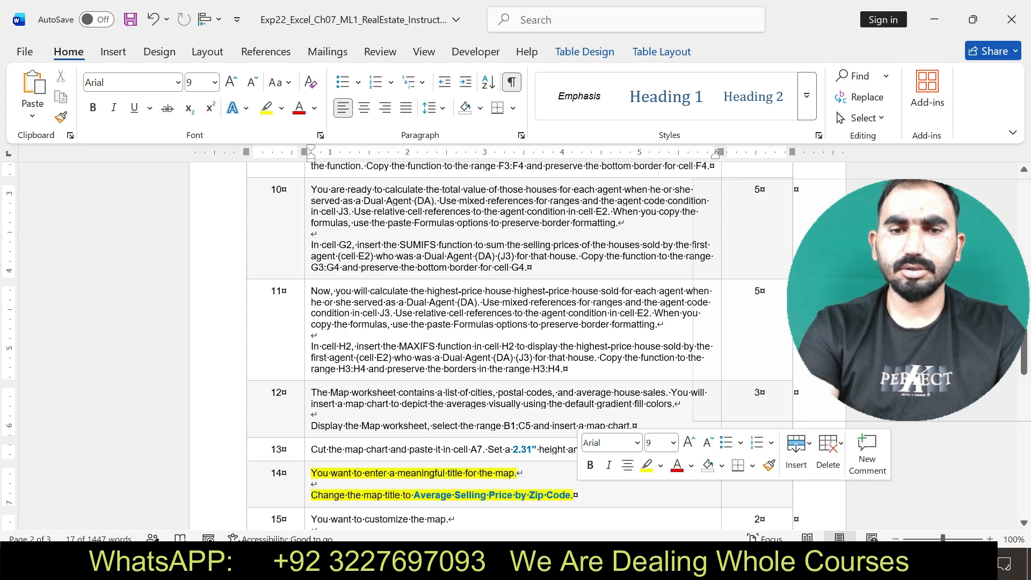
drag(414, 494, 570, 495)
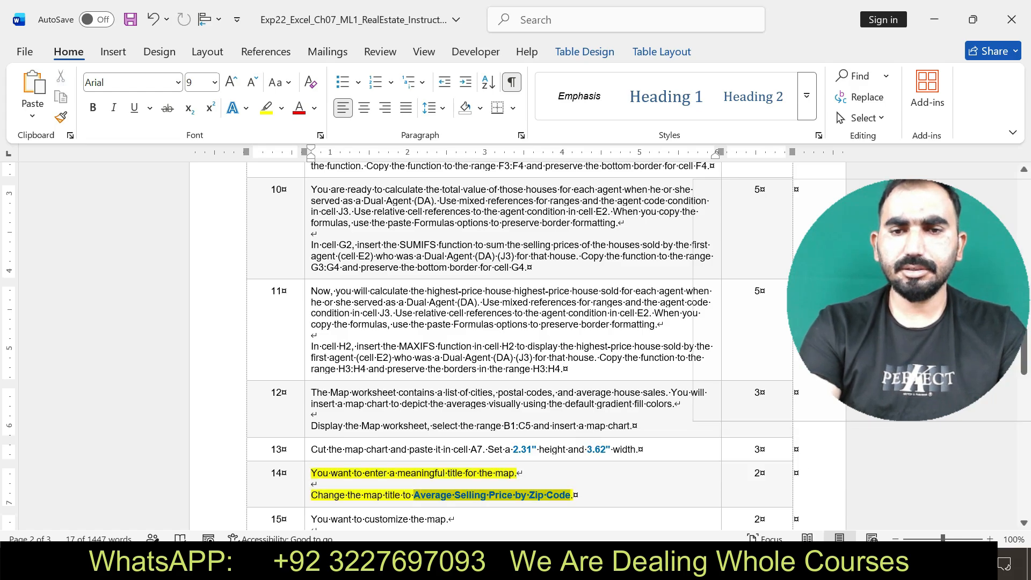
key(alt+Tab)
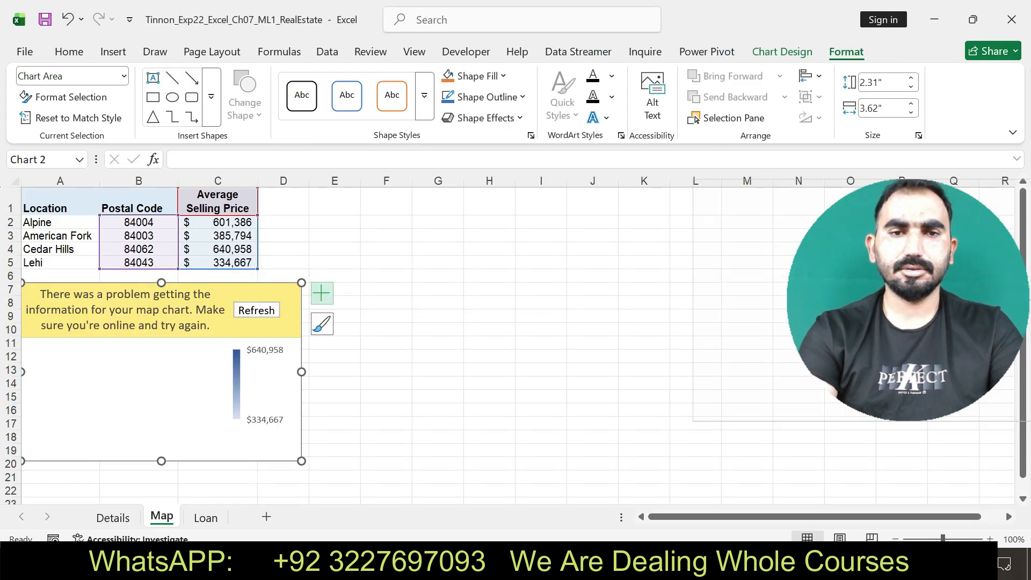
Step: Turn the map chart's title off and back on, and view the title placement choices
click(321, 293)
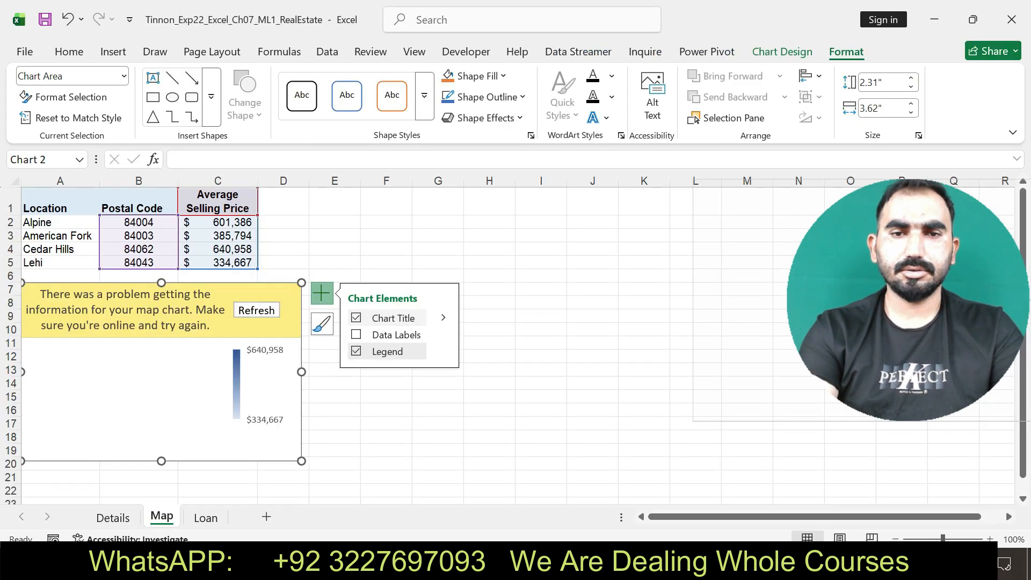
click(356, 318)
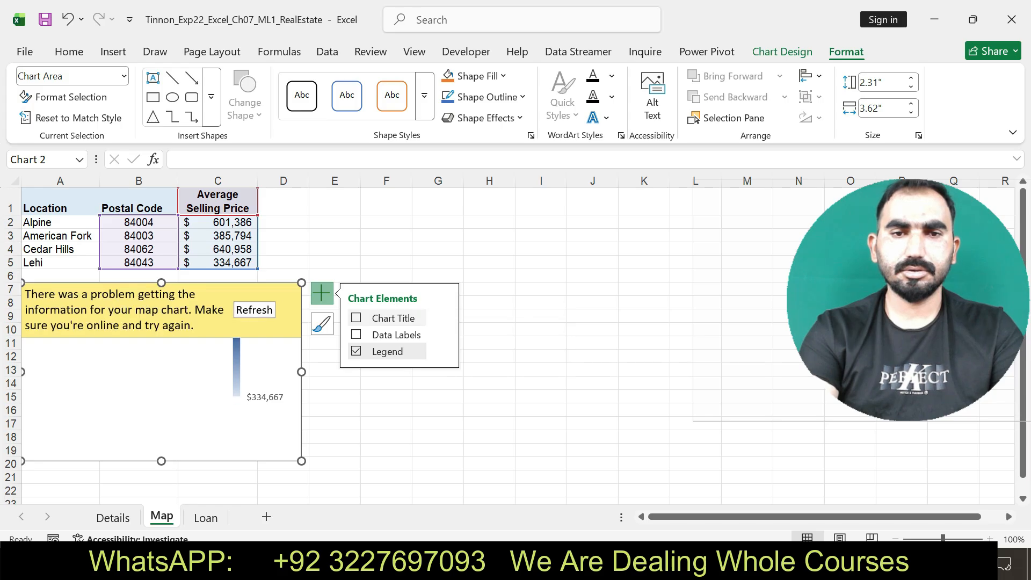
click(356, 318)
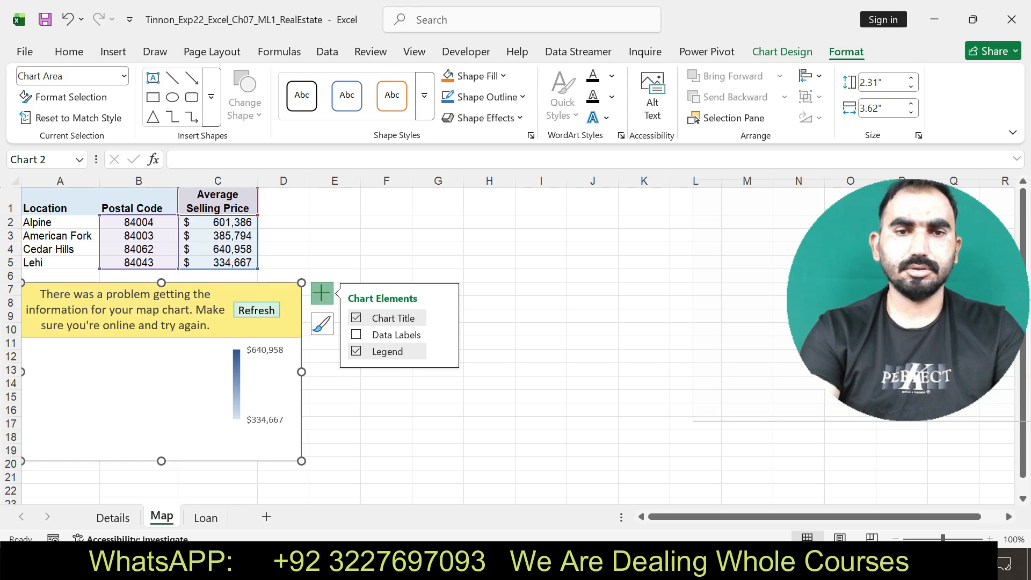
mouse_move(443, 317)
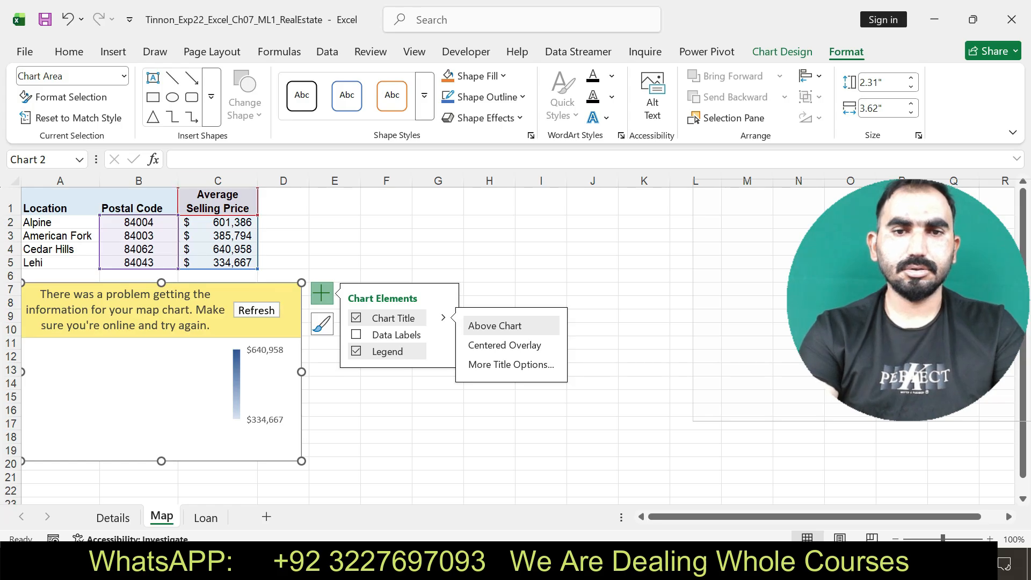
click(593, 276)
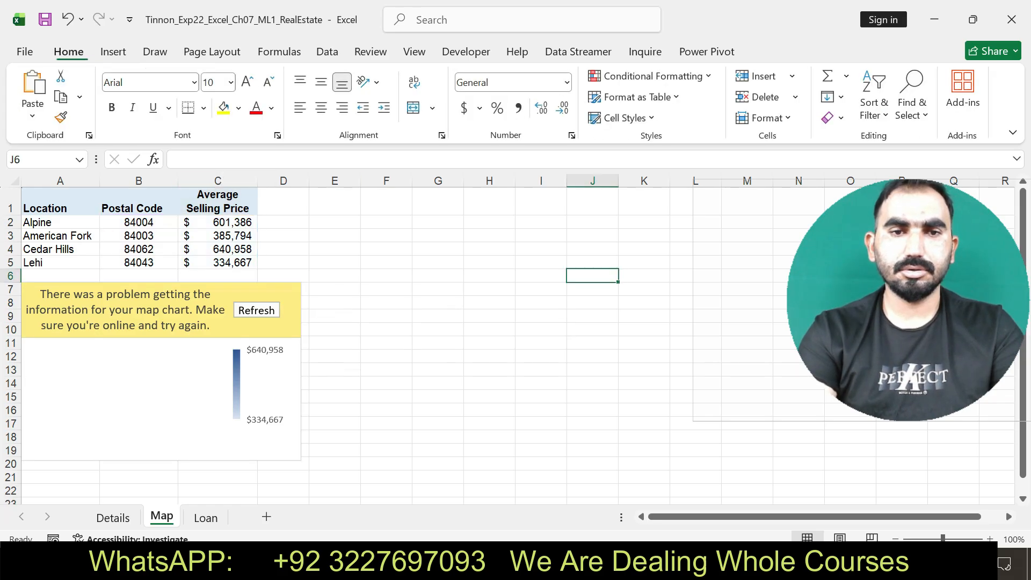
Step: Try to paste the copied title text into the map chart, and undo the paste
click(162, 397)
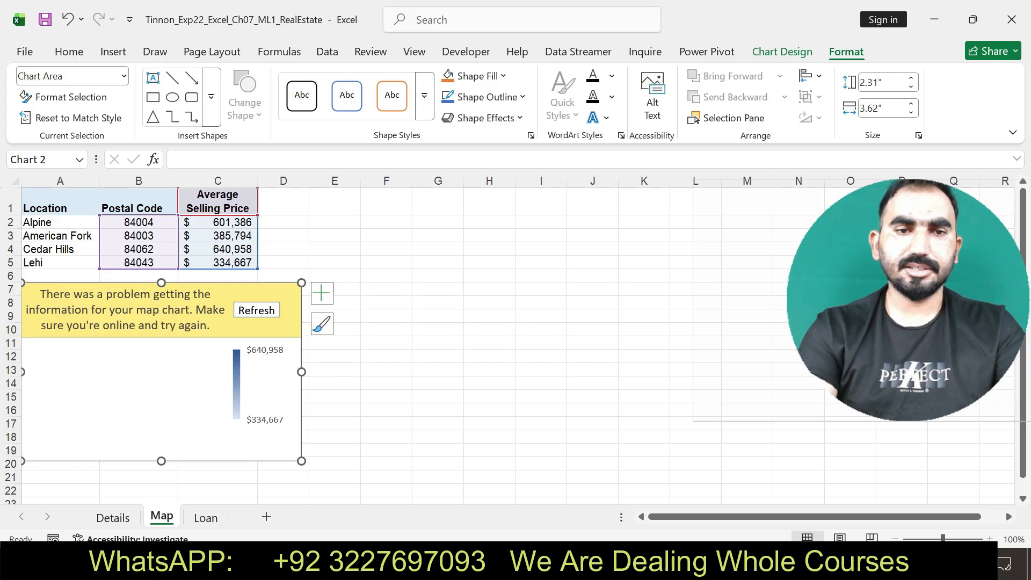
click(137, 364)
click(257, 443)
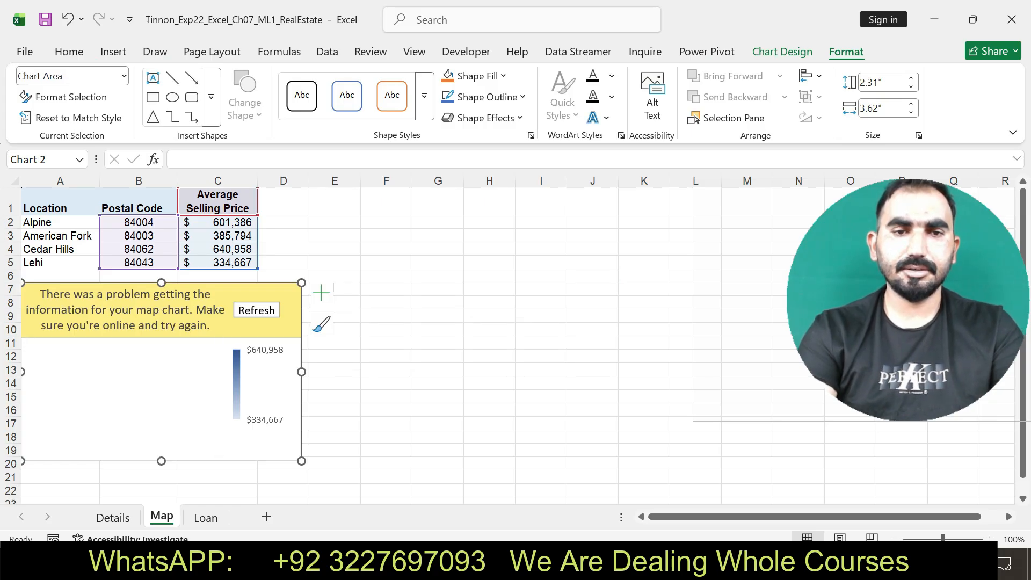
key(ctrl+v)
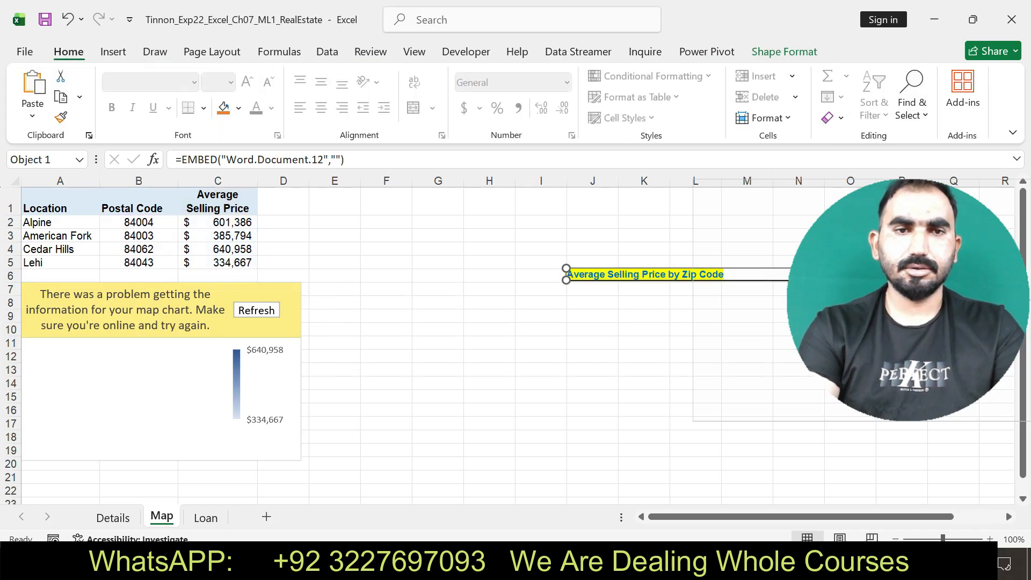
key(ctrl+z)
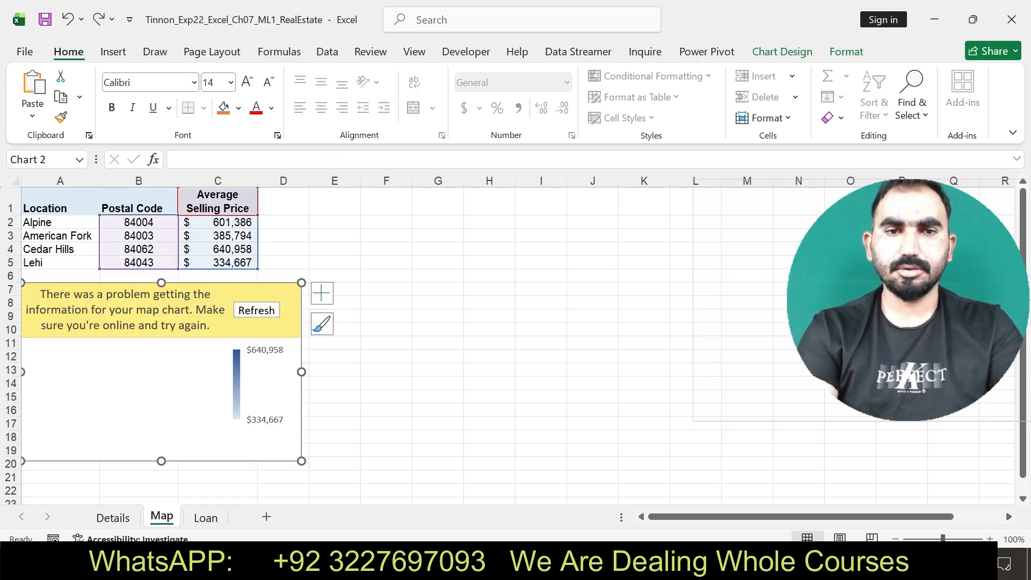
Step: Check the map chart's element list and try to refresh the map data again
click(322, 293)
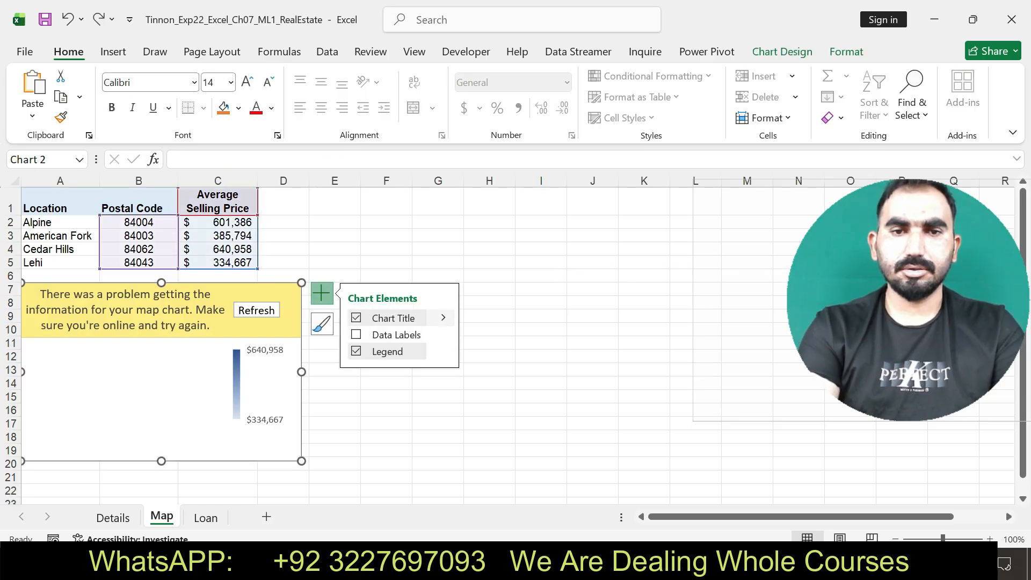
click(489, 342)
click(256, 310)
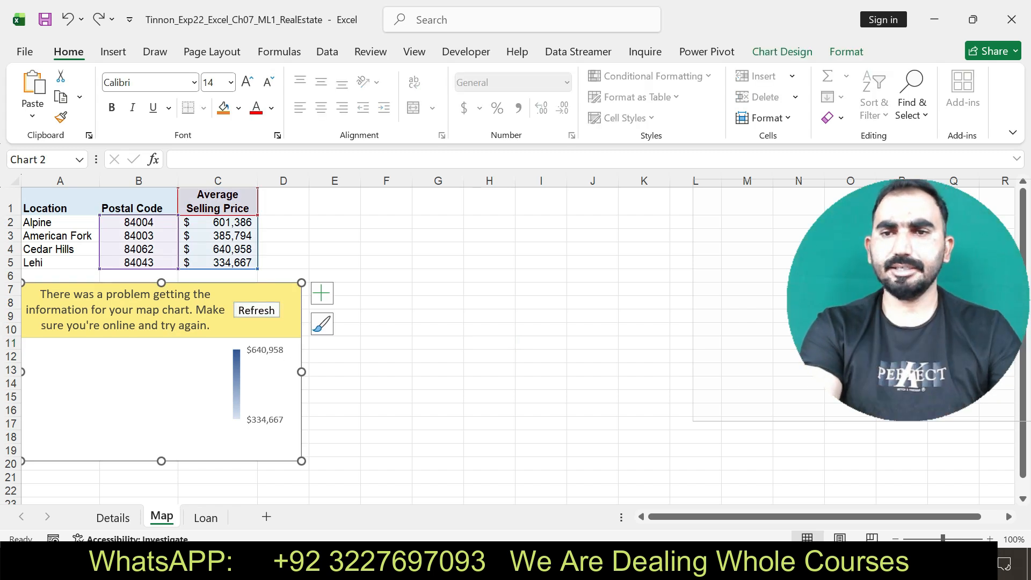
drag(907, 300, 870, 170)
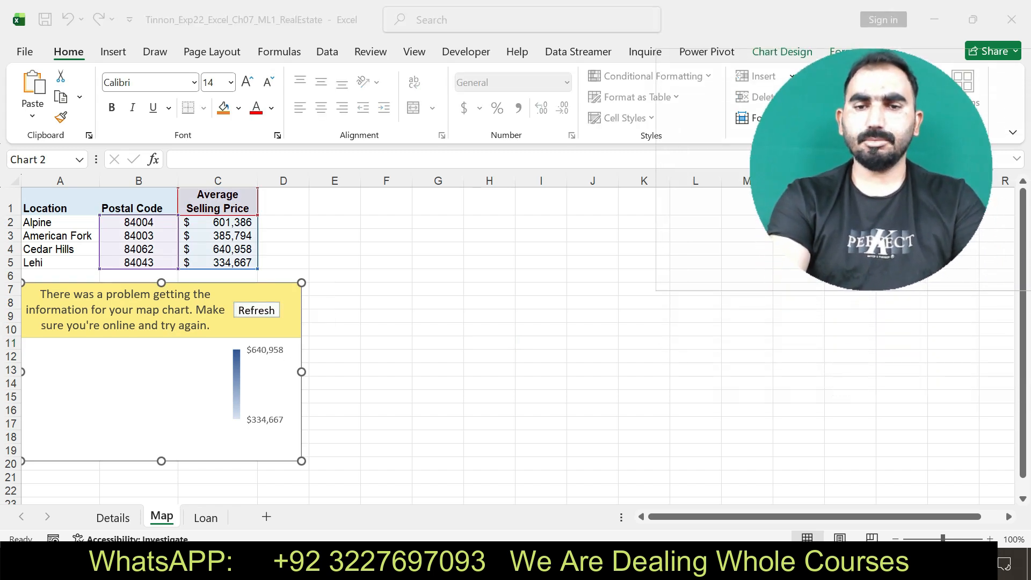
Step: In Word, remove the highlight from step 14 and highlight the step 15 instructions in yellow
key(alt+Tab)
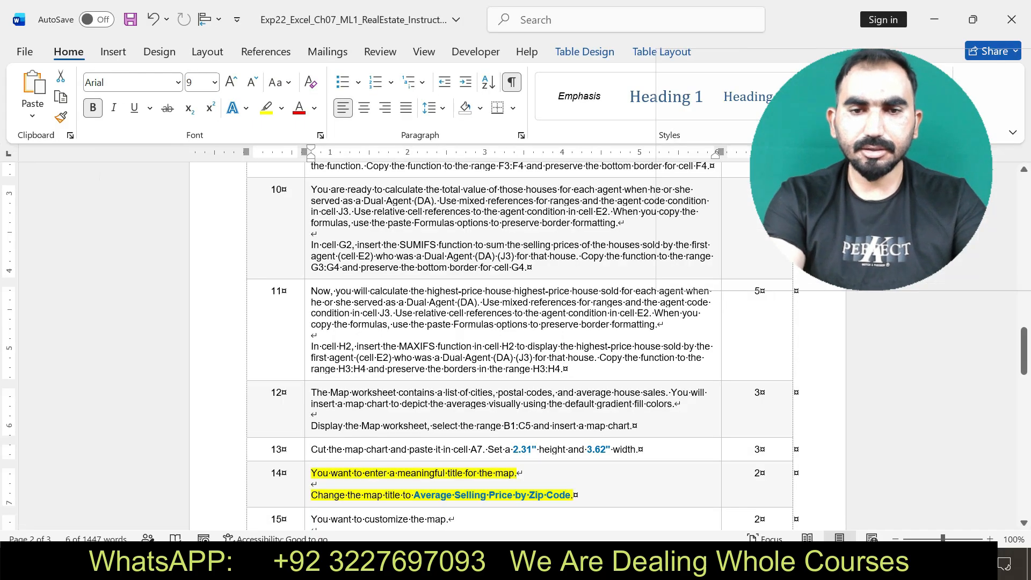
drag(573, 495, 312, 473)
scroll(516, 344, down, 3)
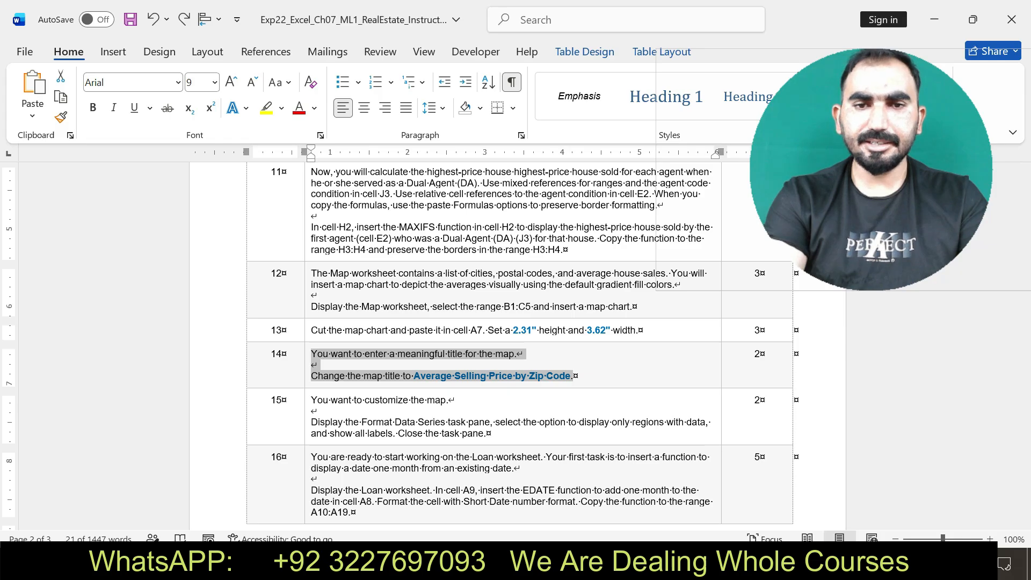
key(alt+Tab)
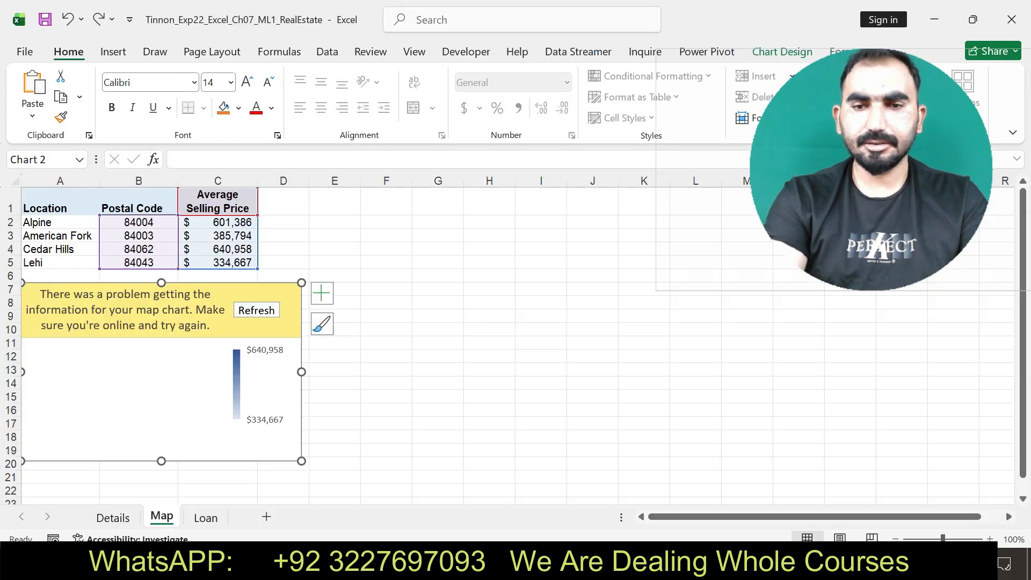
key(alt+Tab)
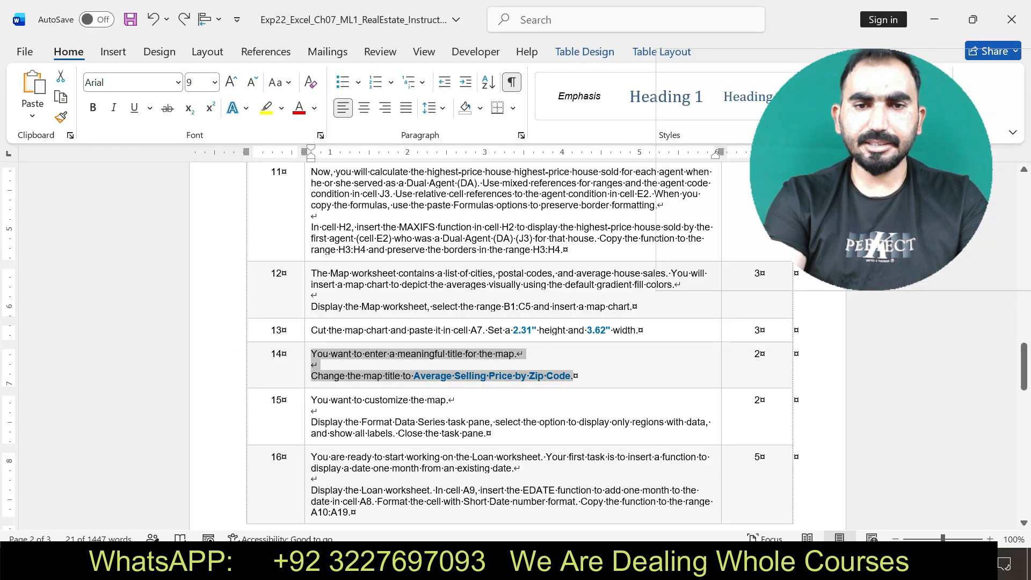
drag(310, 400, 486, 434)
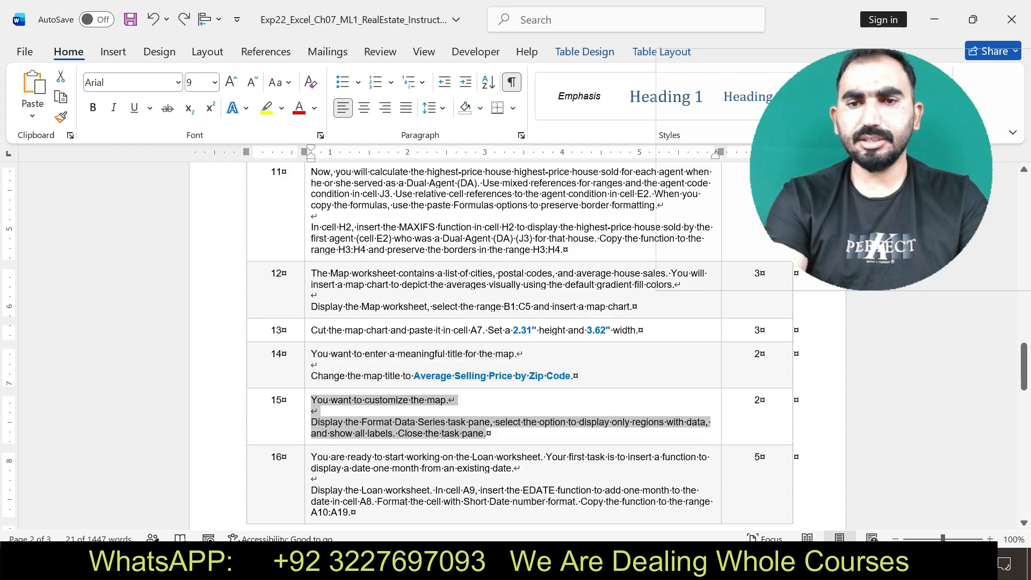
click(720, 408)
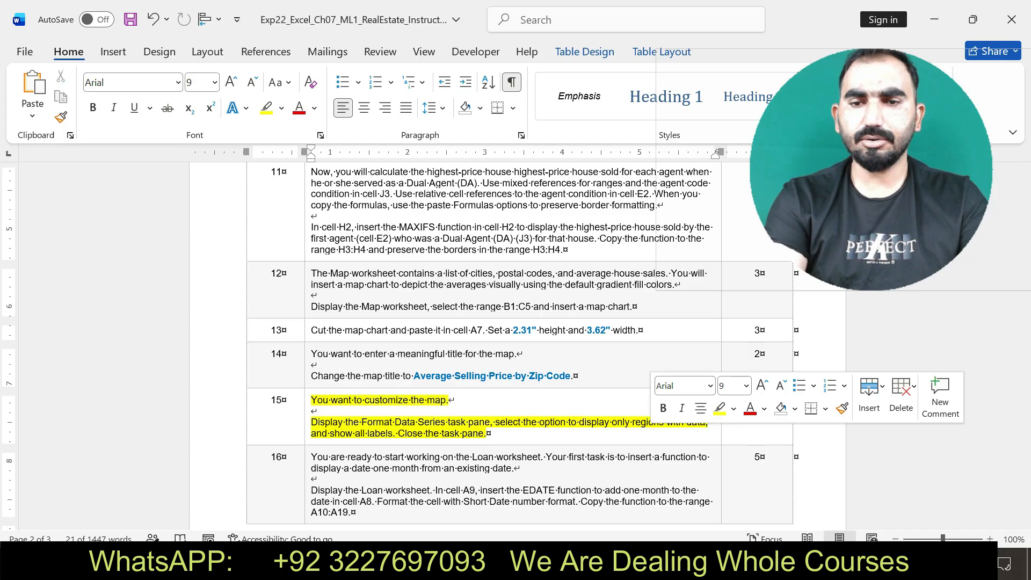
Step: Return to Excel and turn on the map chart's data labels by opening their additional options
key(alt+Tab)
click(322, 293)
click(442, 334)
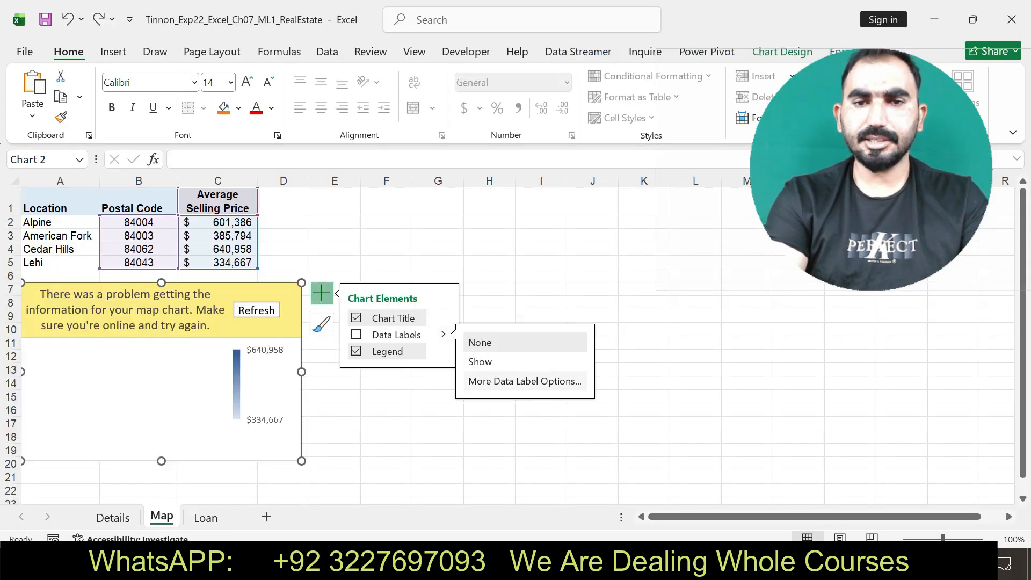
click(524, 382)
click(490, 383)
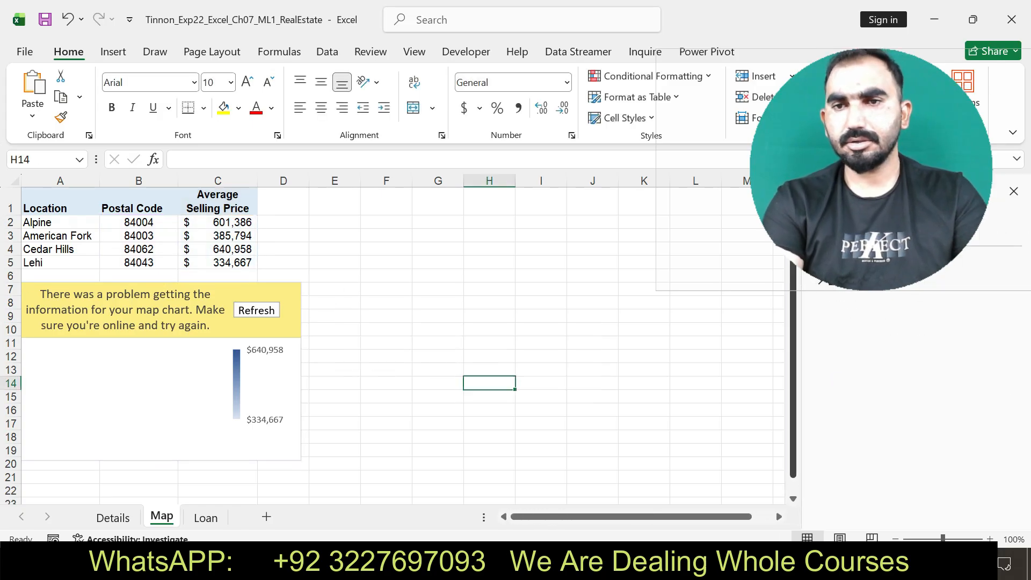
drag(653, 119, 639, 118)
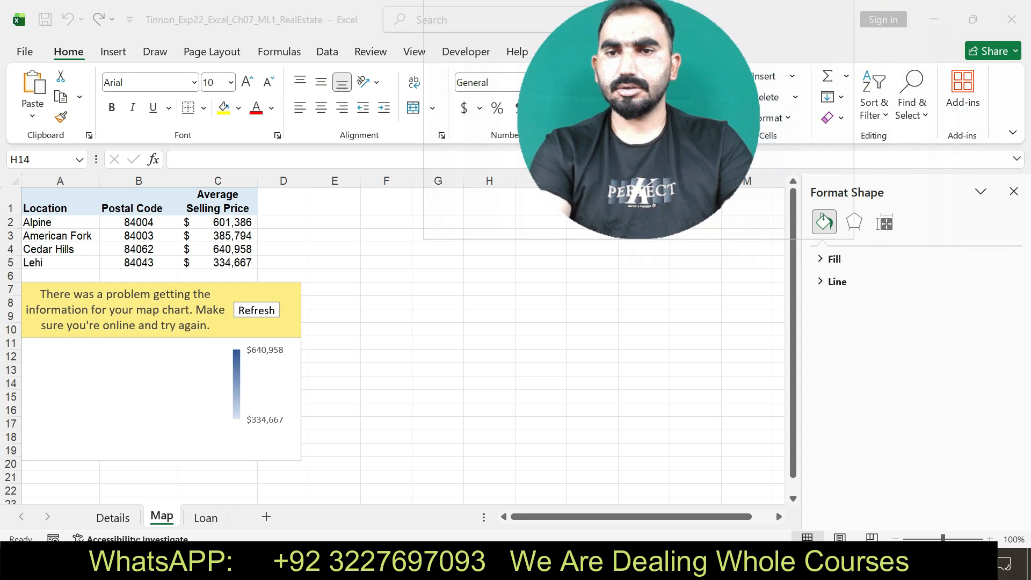
Step: Examine the fill, line, size and properties settings of the map chart area for the map customization options
click(834, 259)
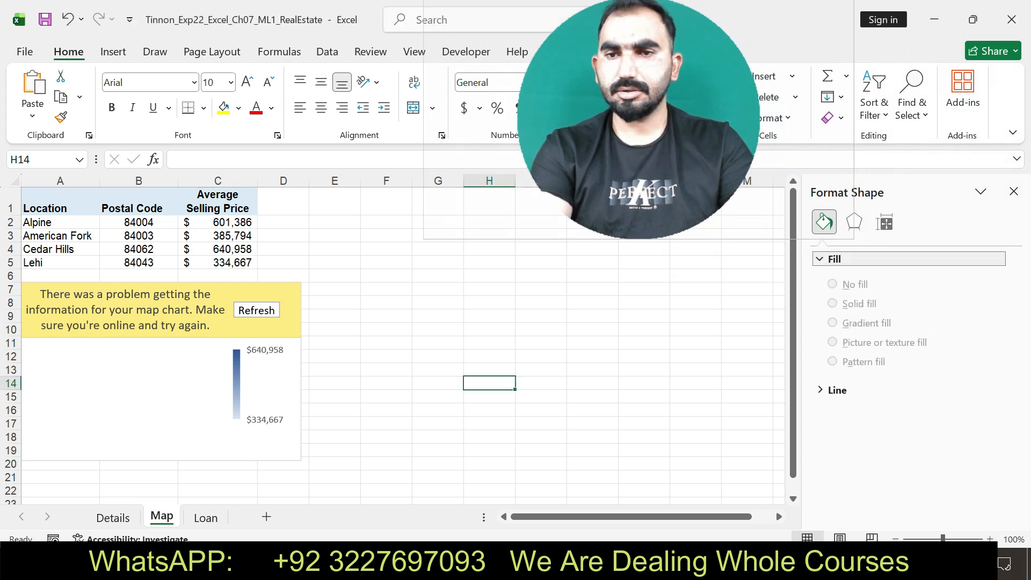
click(838, 390)
click(695, 369)
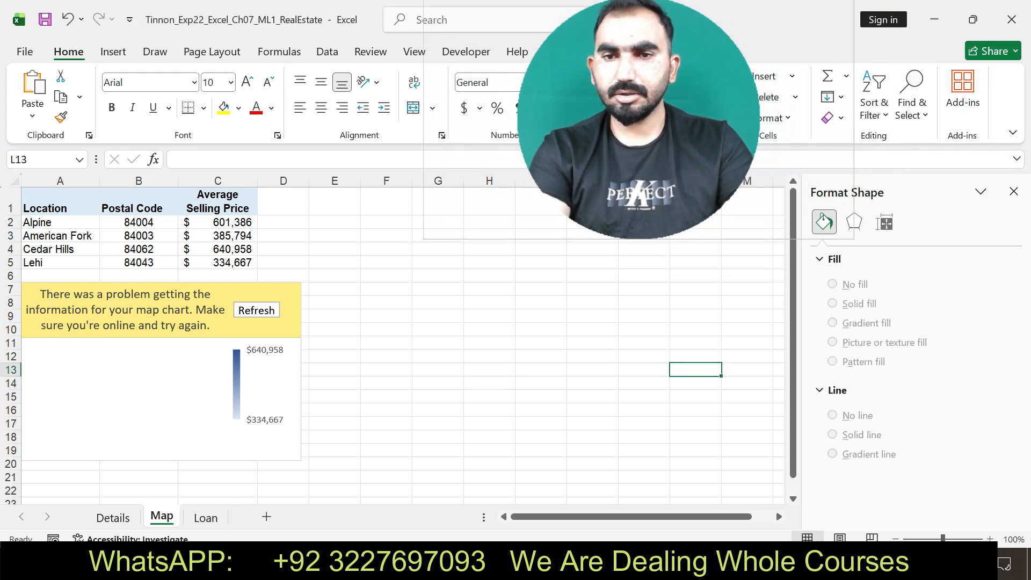
click(202, 378)
right_click(202, 378)
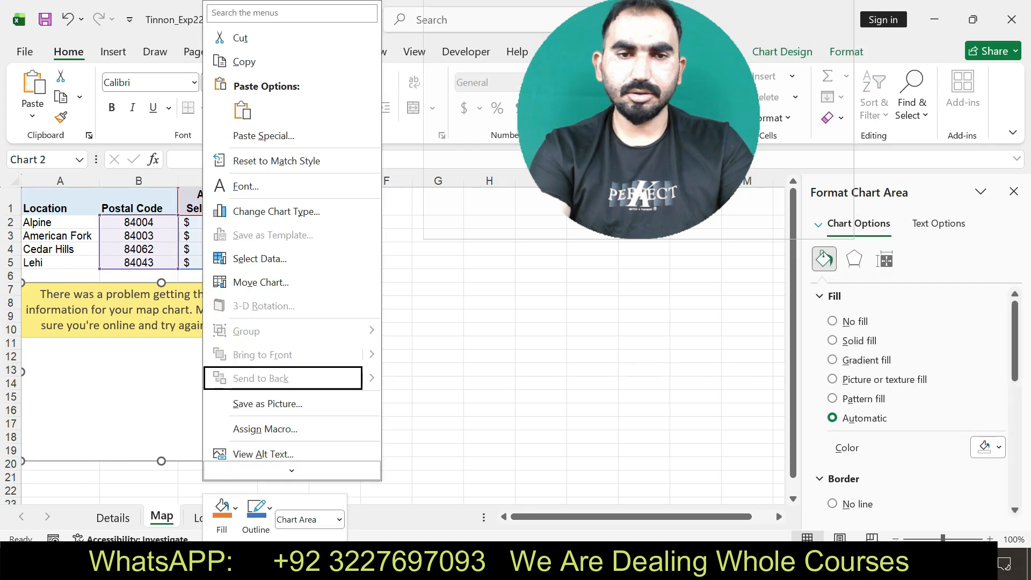
key(Escape)
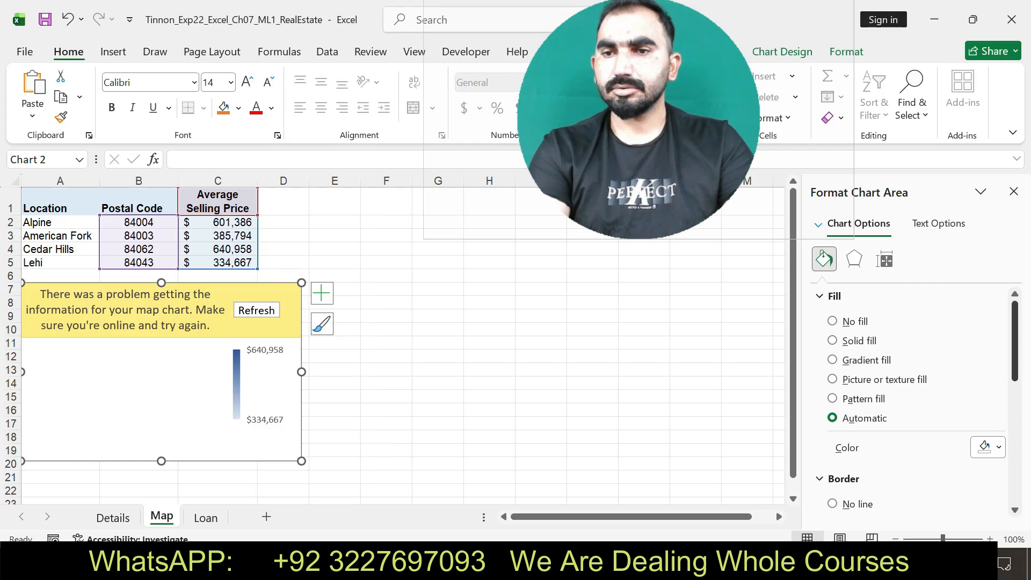
scroll(913, 397, down, 10)
scroll(913, 397, up, 10)
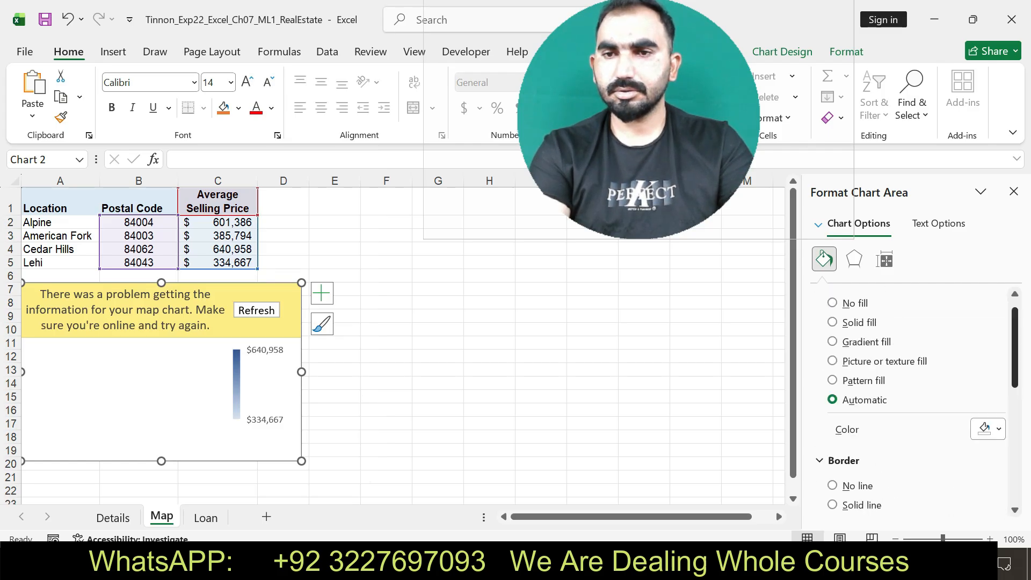
click(884, 259)
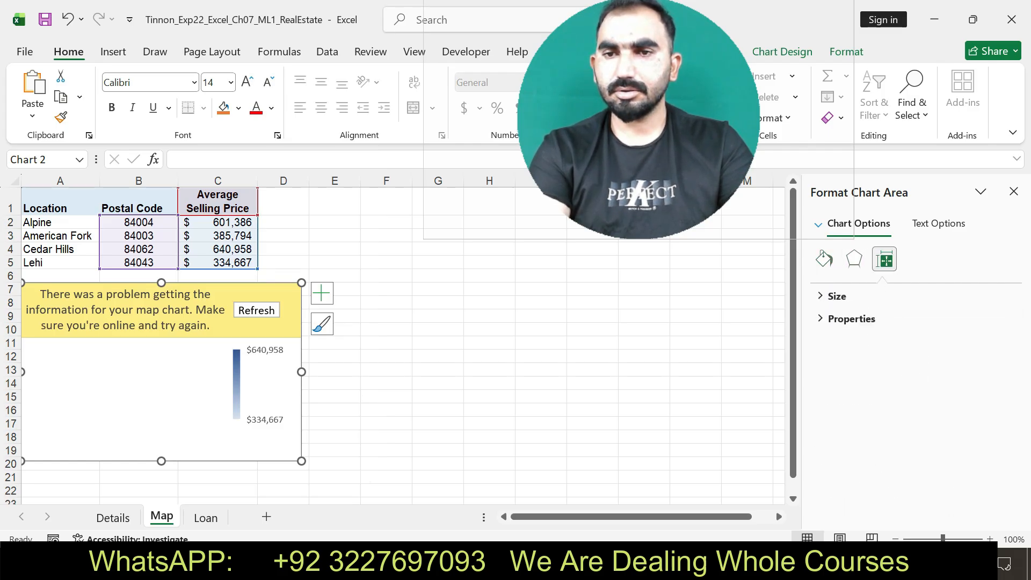
click(836, 296)
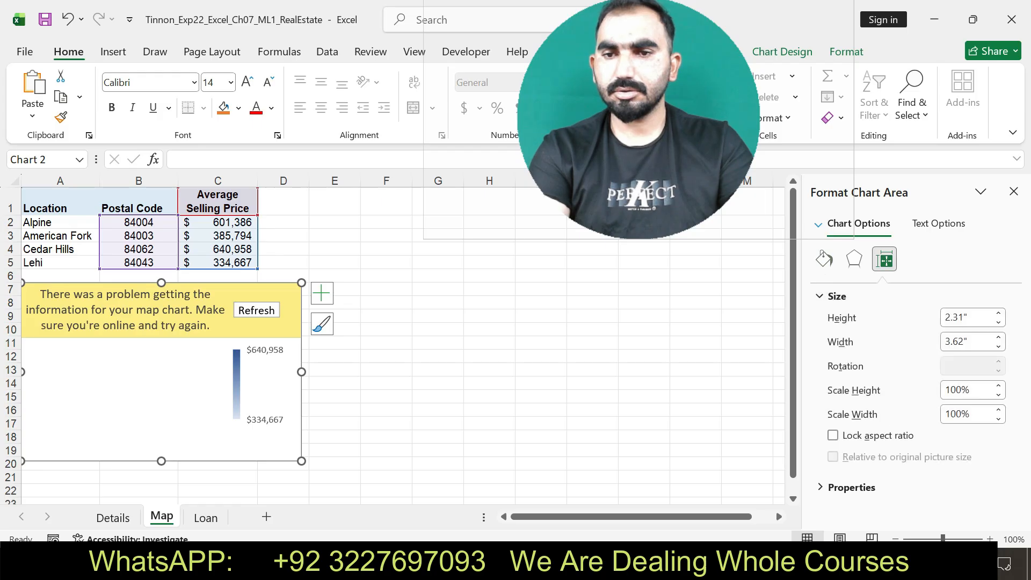
click(851, 487)
drag(1015, 376, 1015, 443)
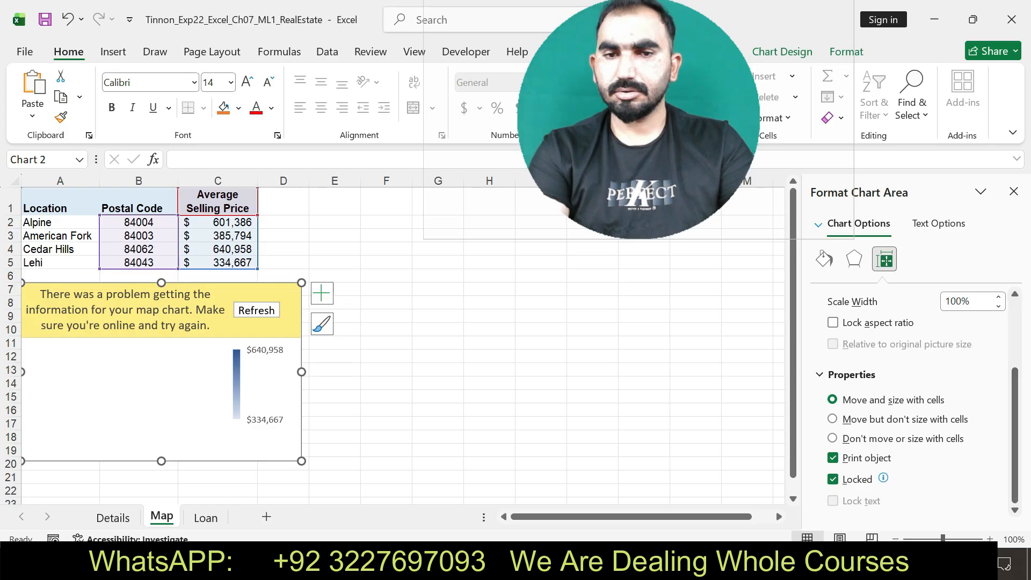
click(593, 423)
click(334, 329)
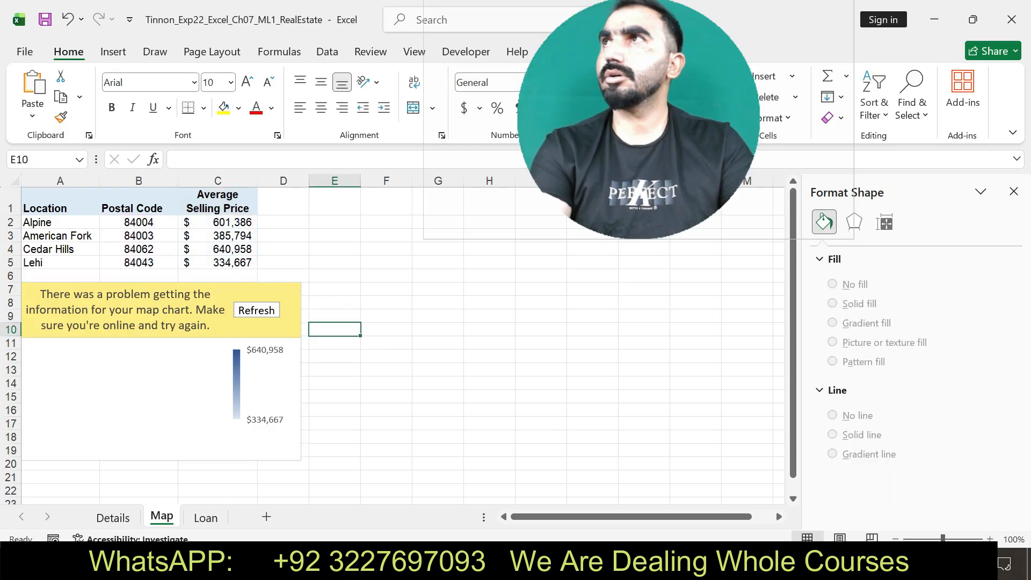
click(334, 302)
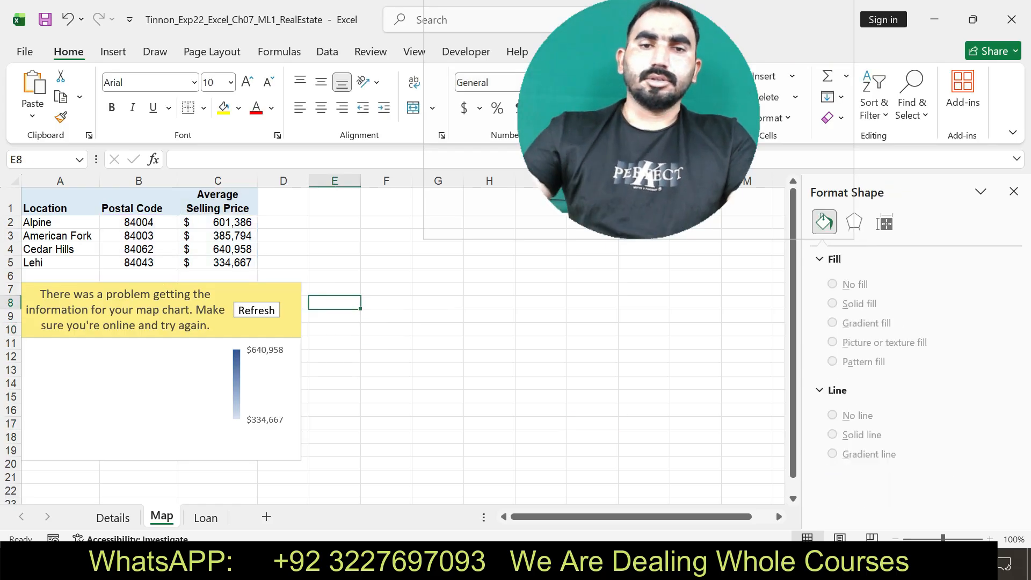
click(305, 302)
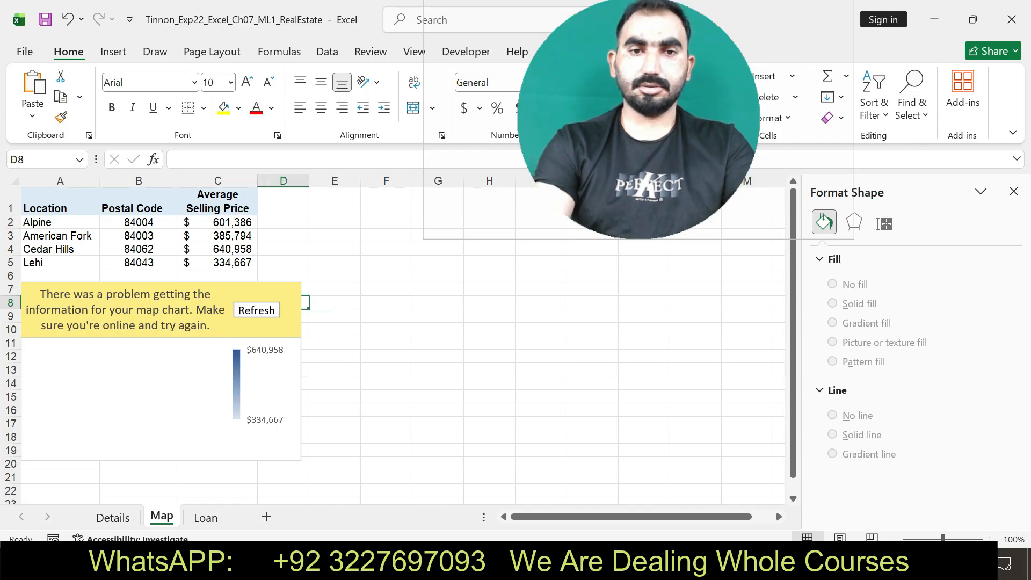
Step: Reselect the map chart and open the detailed formatting options for its data labels
click(293, 302)
click(322, 293)
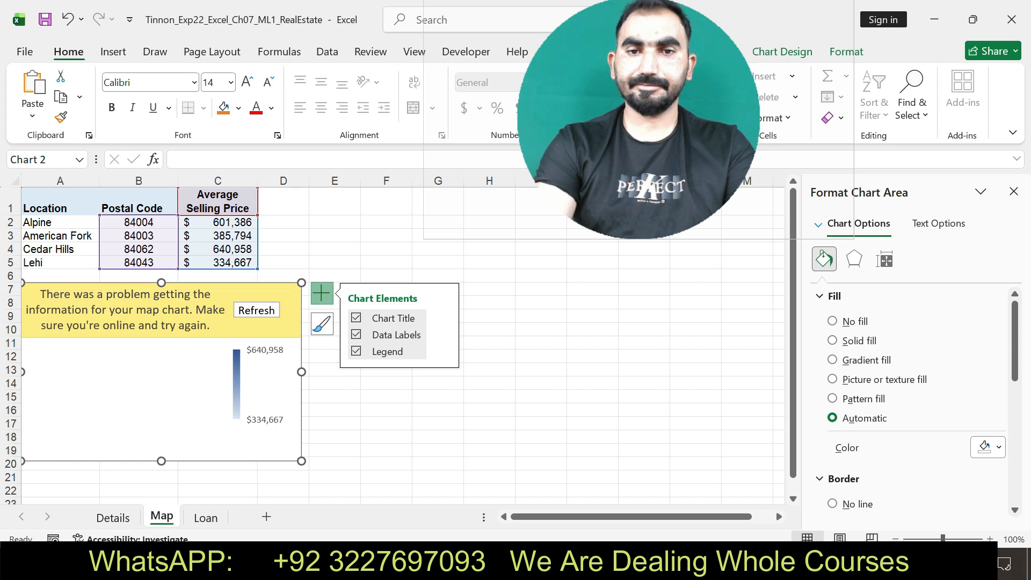
click(443, 334)
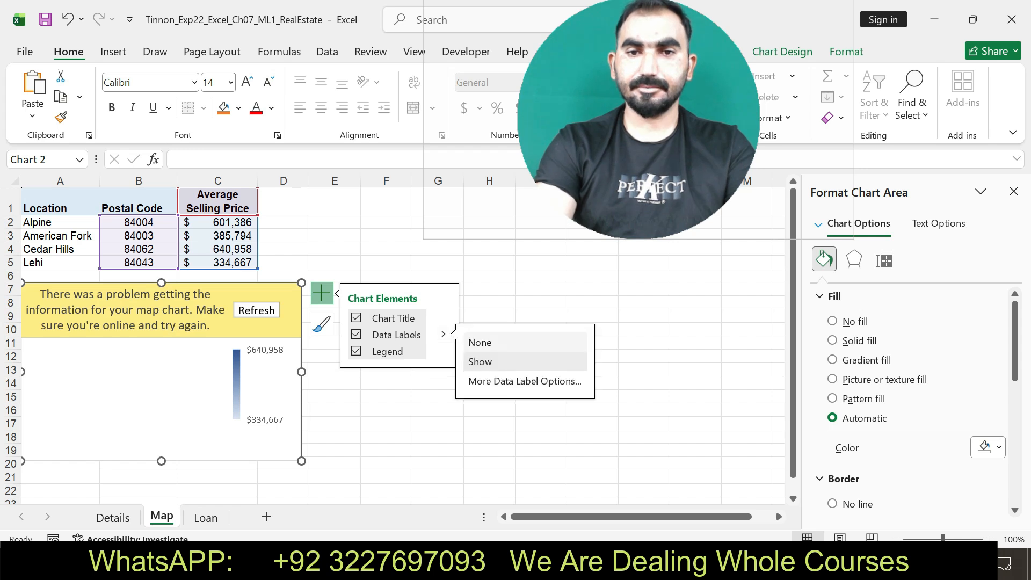
click(525, 381)
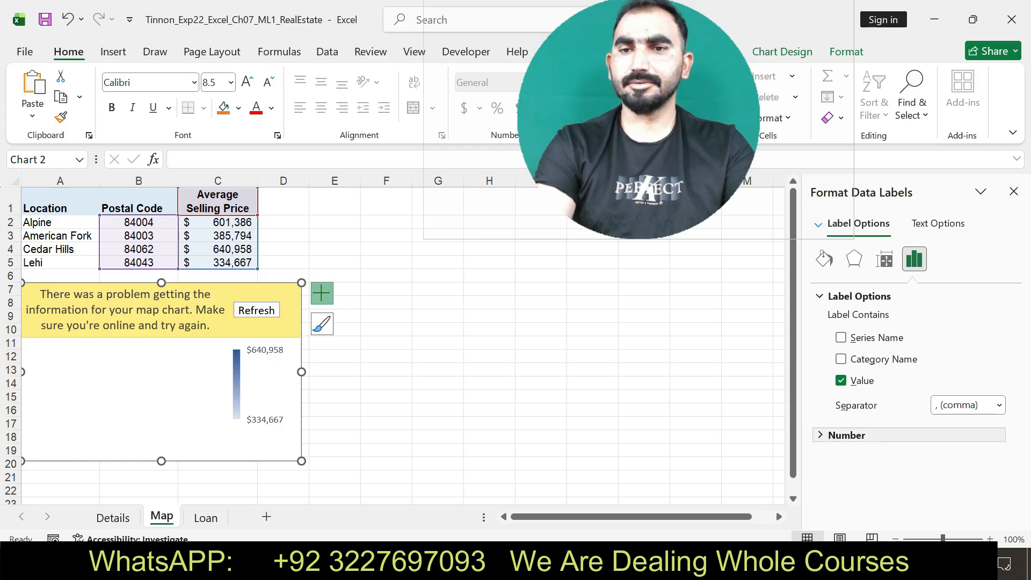
Step: Examine the number format and text options of the map chart's data labels
click(846, 435)
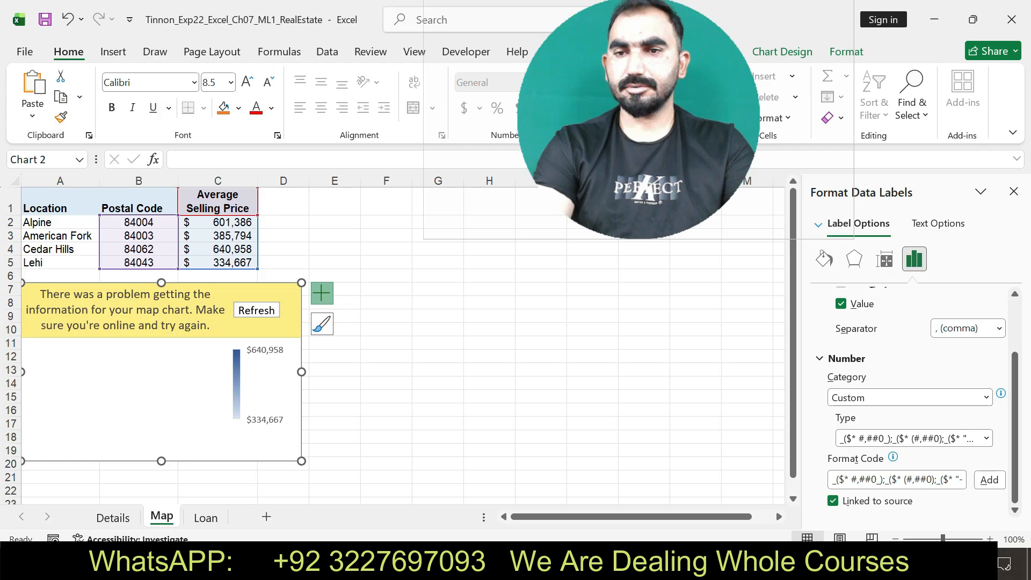
drag(1015, 390, 1015, 335)
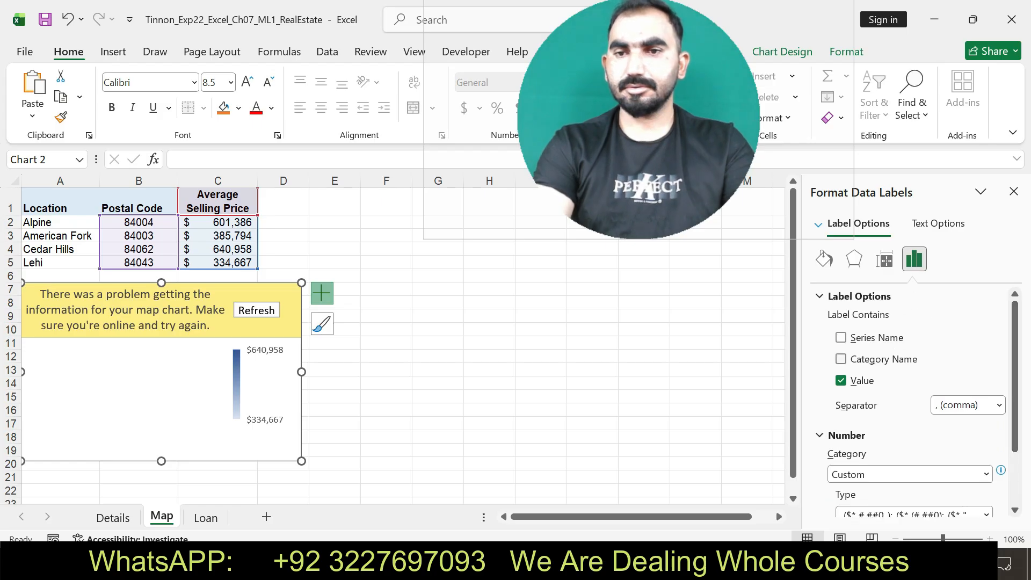
click(938, 224)
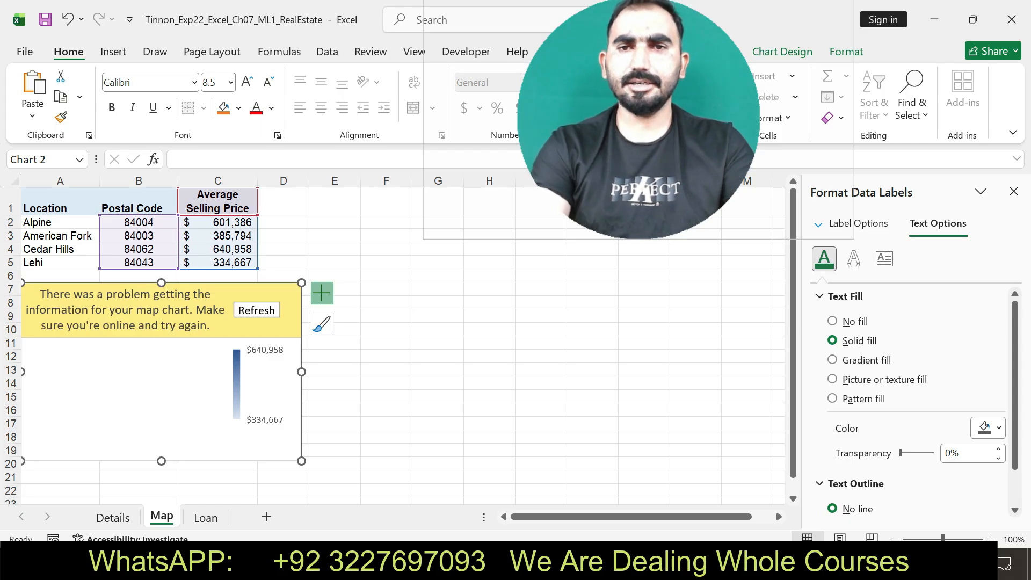
drag(639, 123, 679, 155)
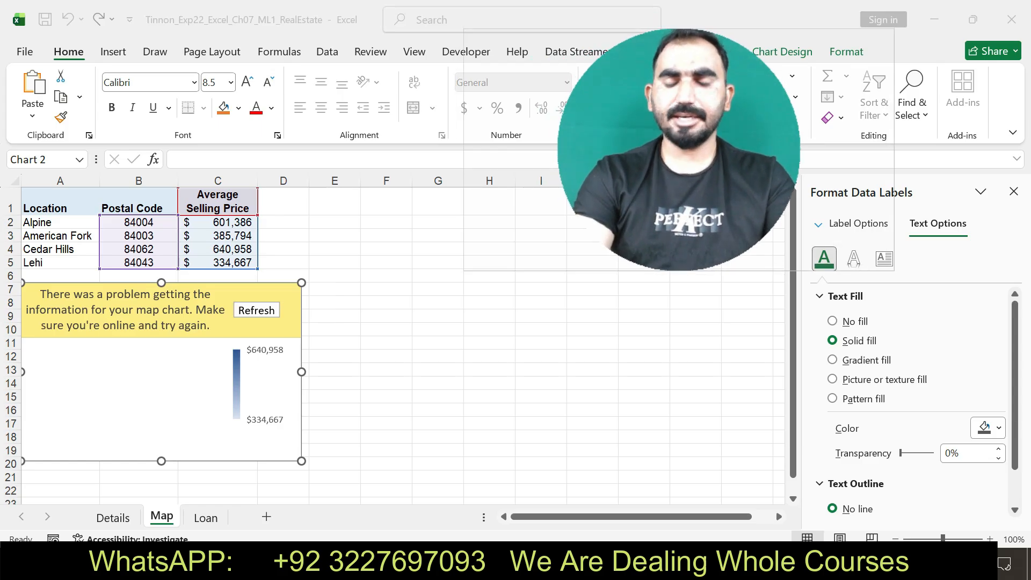
Step: Switch to Word and highlight the step 16 instructions for the Loan worksheet in yellow
key(alt+Tab)
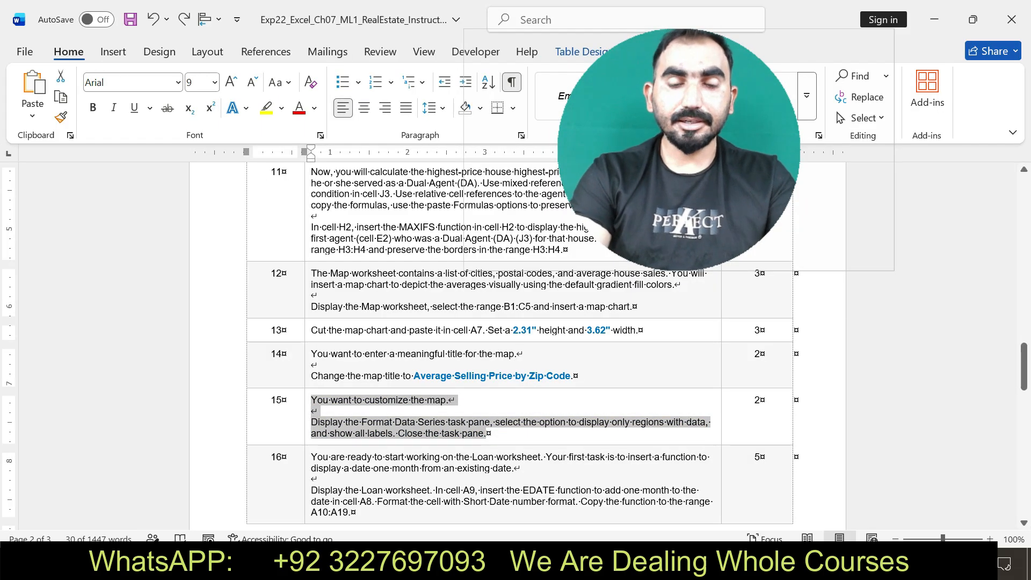
drag(311, 457, 743, 499)
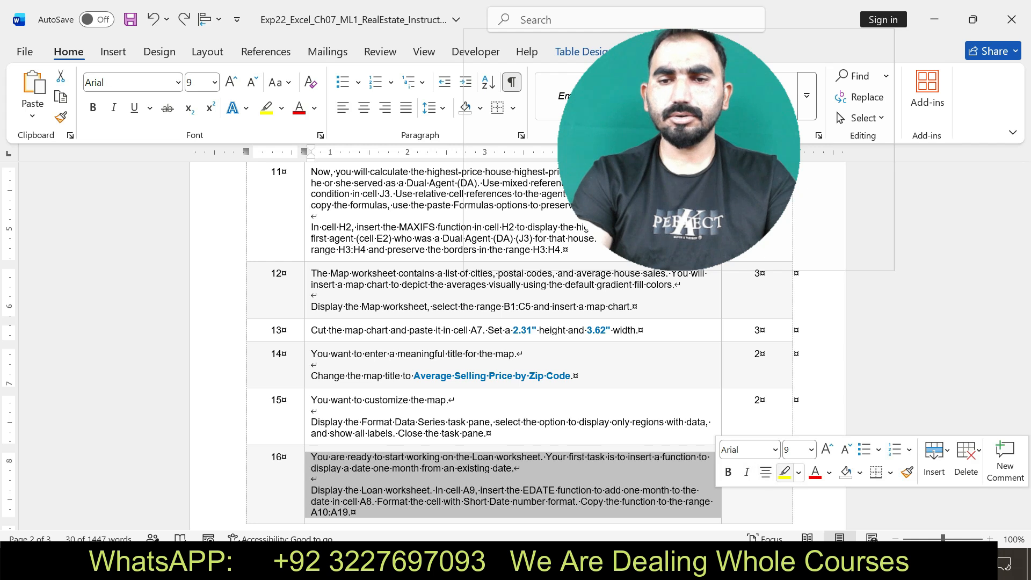
click(785, 472)
drag(312, 490, 352, 513)
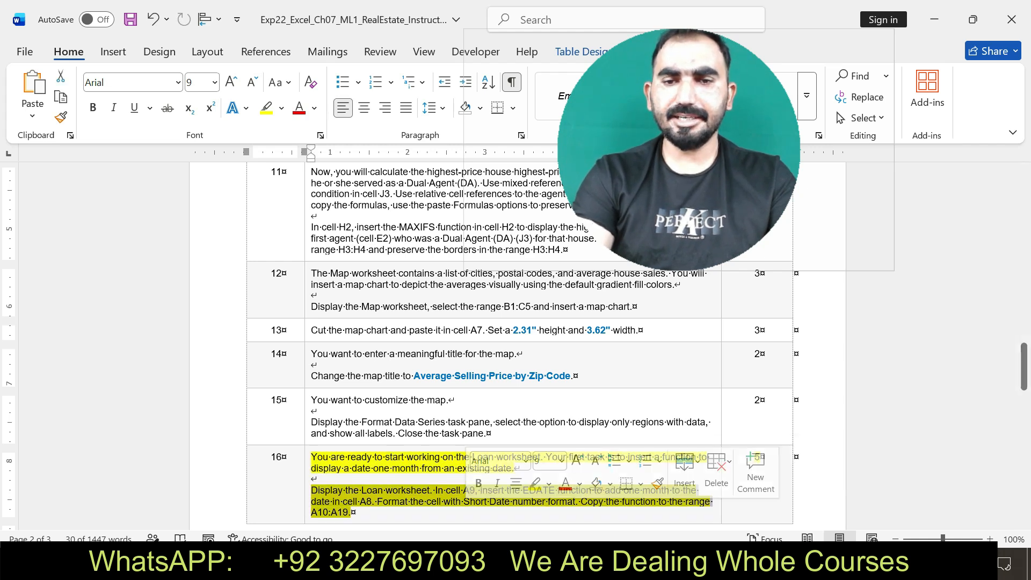
Step: Return to Excel, display the Loan worksheet and enter =EDATE(A8,1) in cell A9
key(alt+Tab)
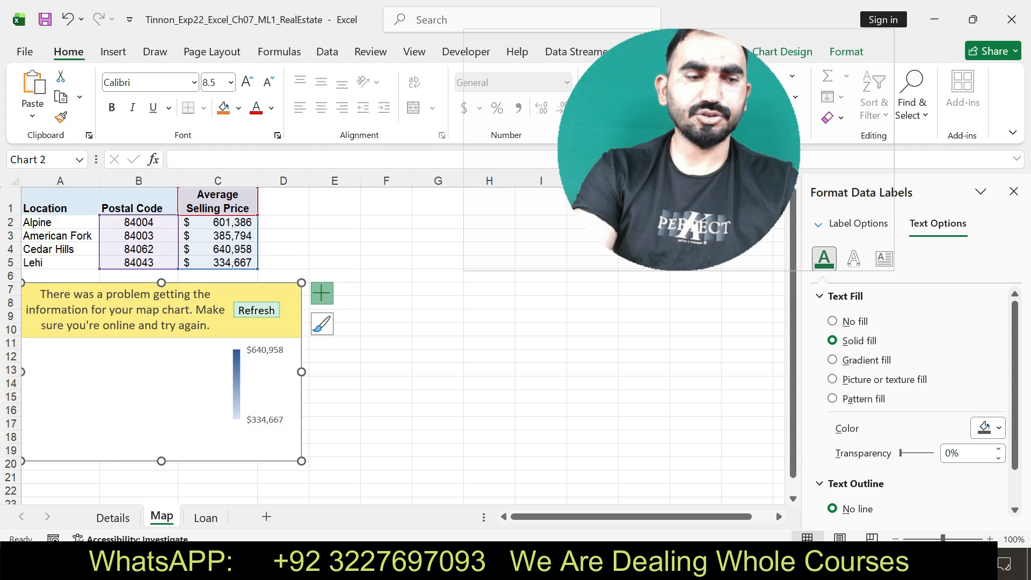
key(ctrl+Page_Down)
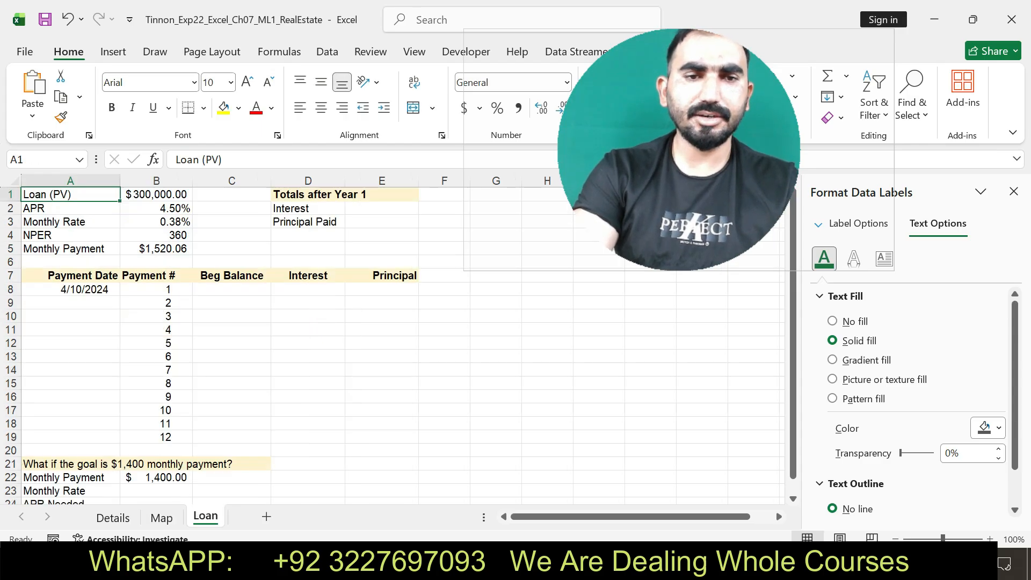
click(71, 303)
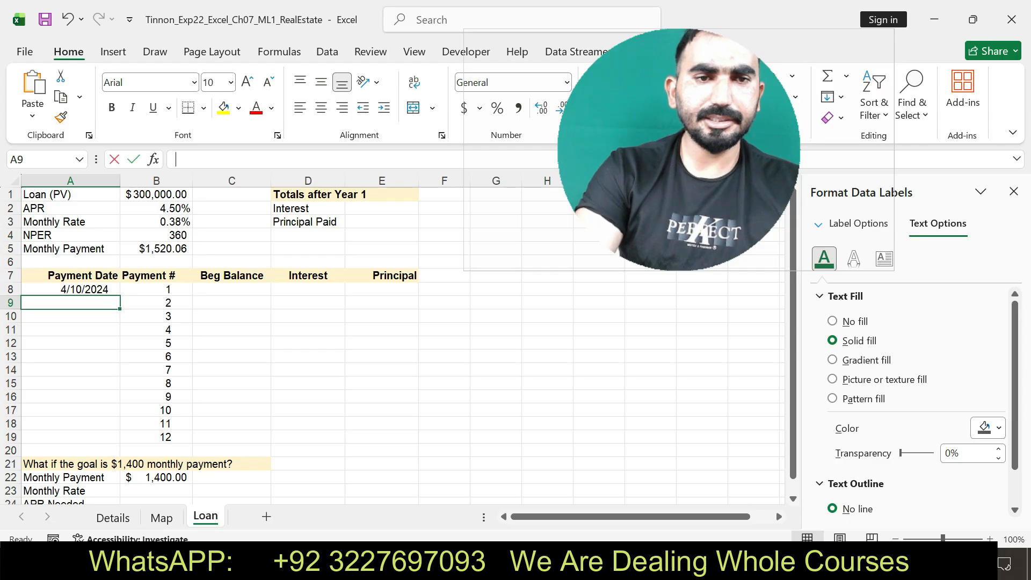
click(175, 159)
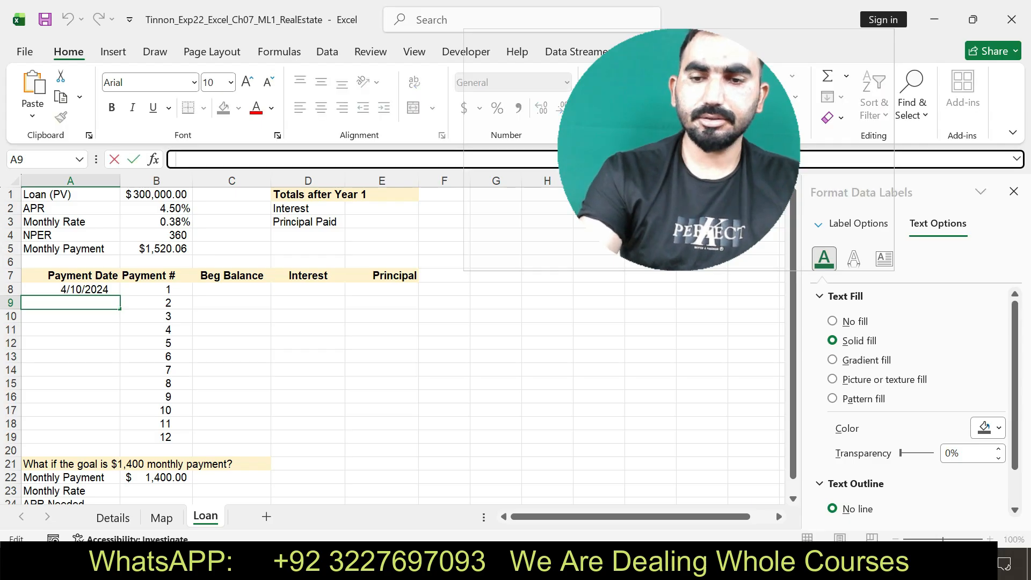
text(=ED)
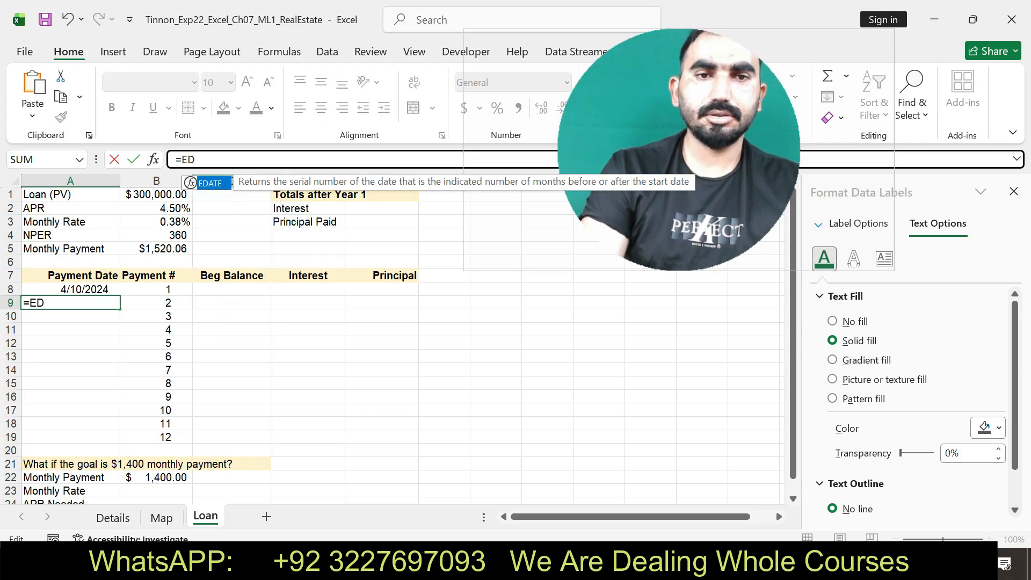
key(Tab)
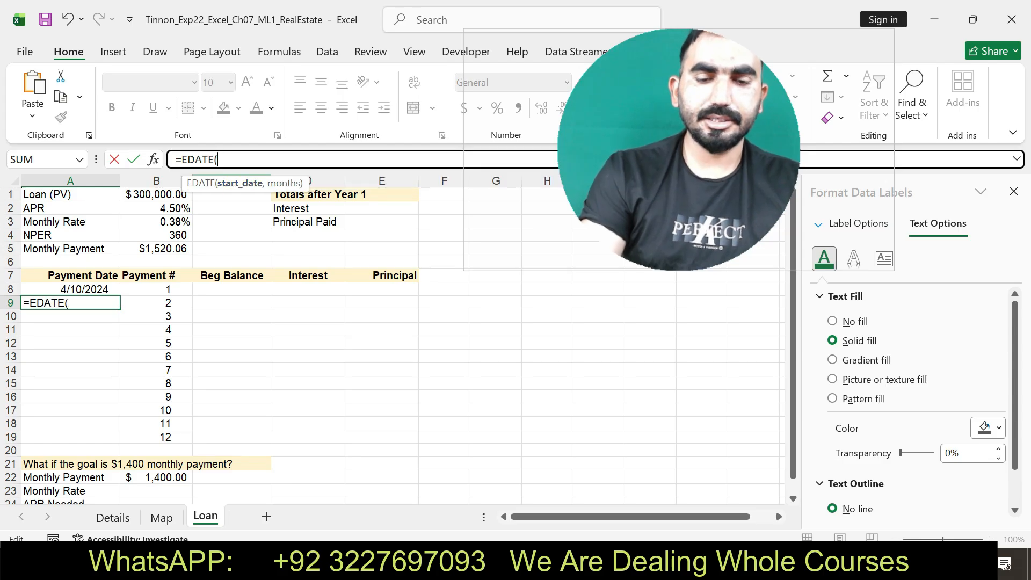
text(A8,1)
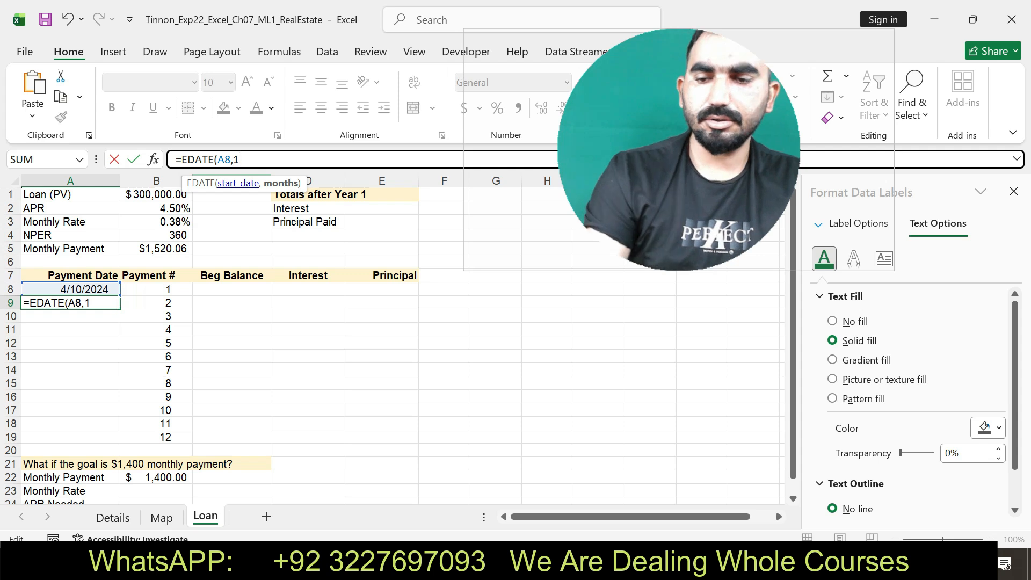
key(Return)
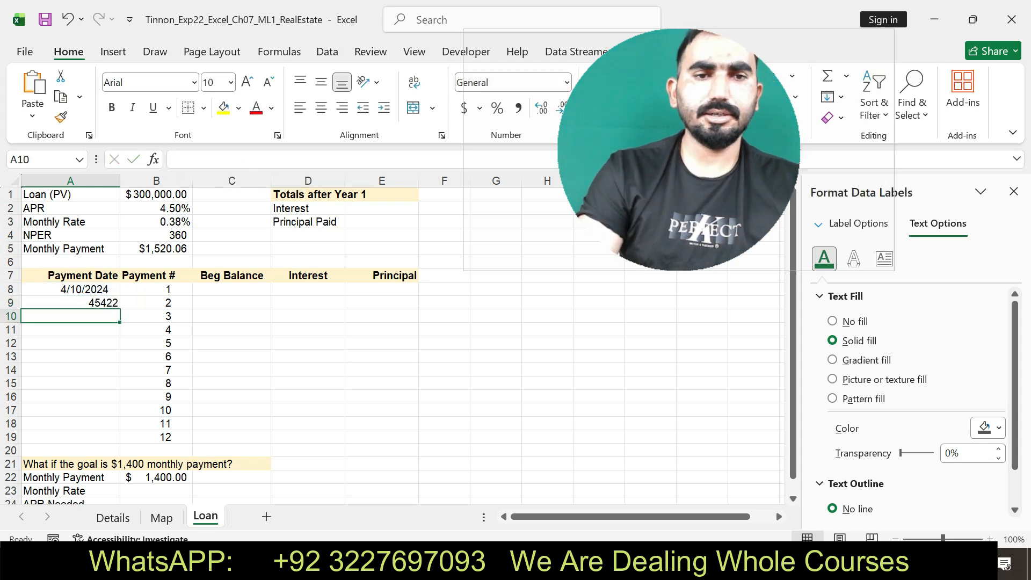
Step: Check step 16 in Word, copy the EDATE formula from A9 down the Payment Date column and clear the extra formula in A20
key(alt+Tab)
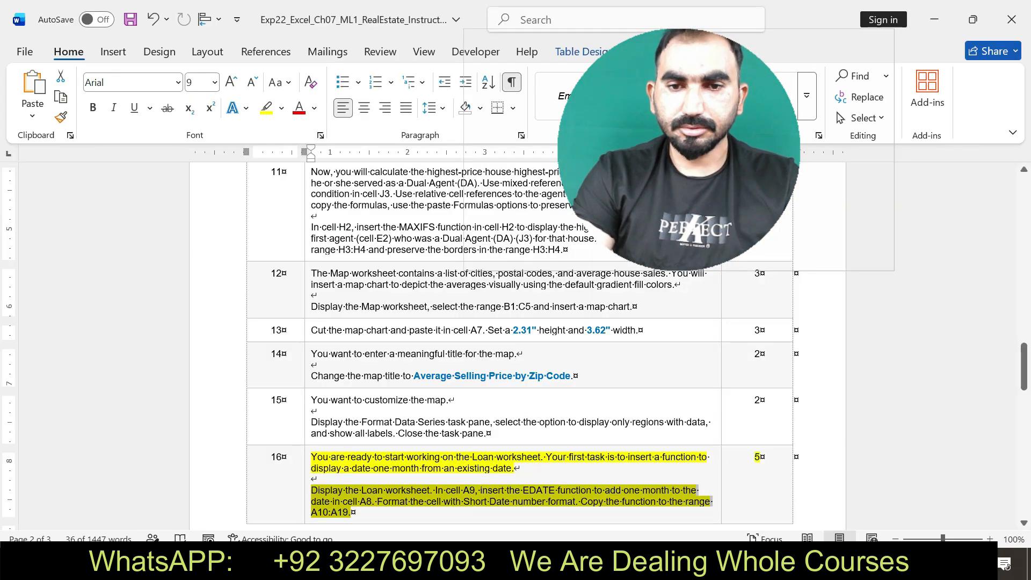
click(510, 502)
key(alt+Tab)
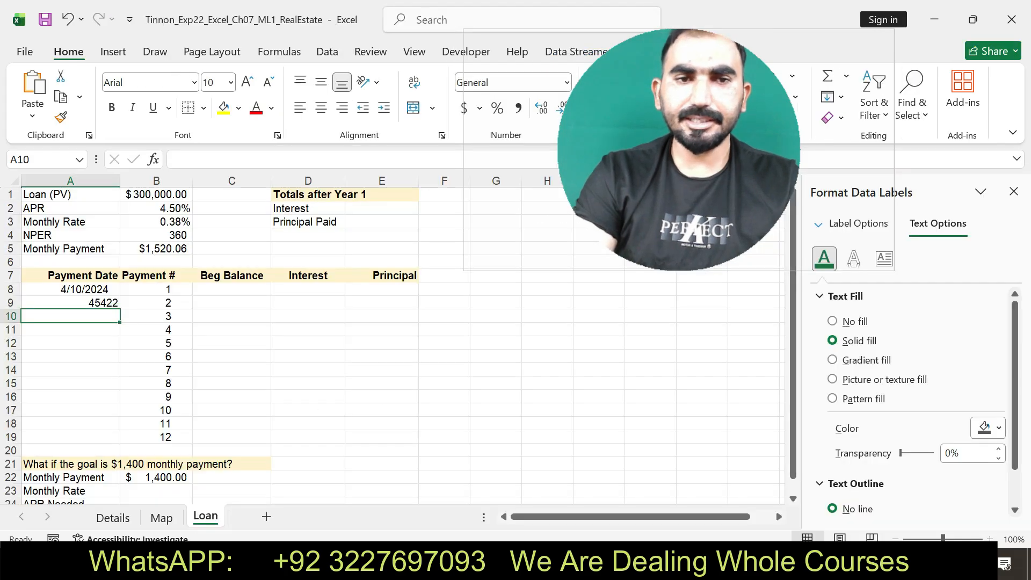
click(70, 303)
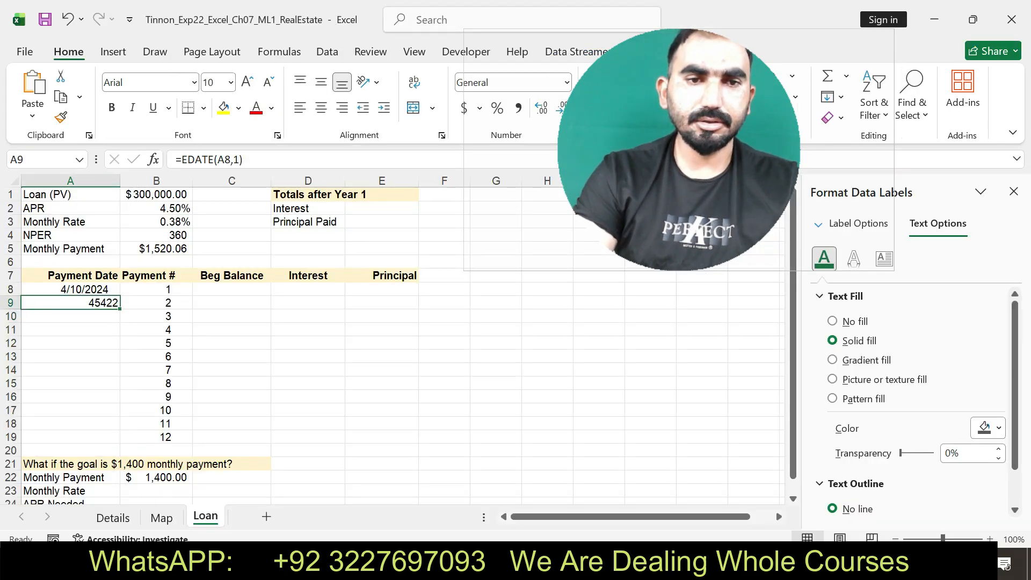
drag(120, 309, 120, 457)
click(86, 450)
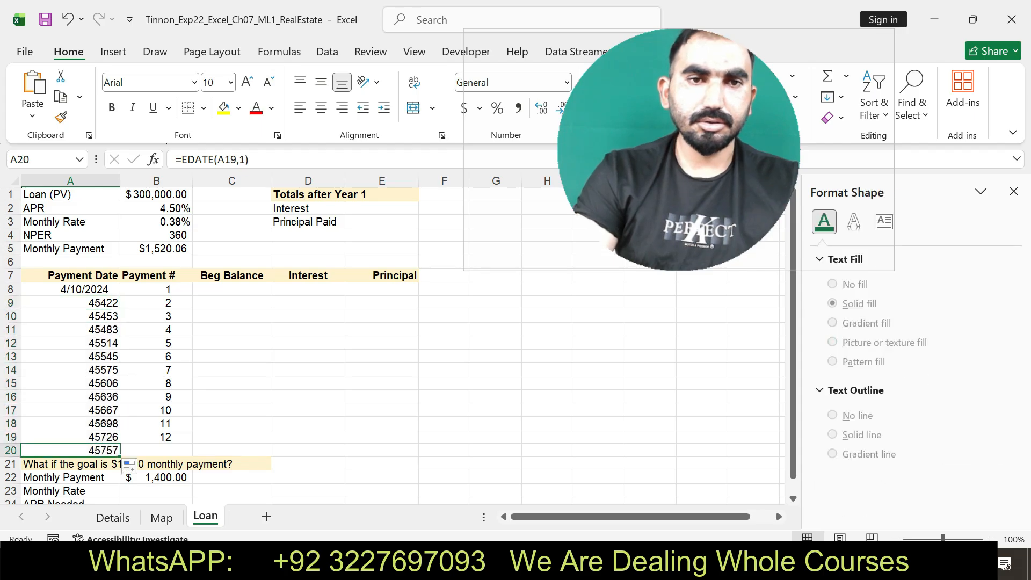
drag(250, 159, 175, 160)
key(BackSpace)
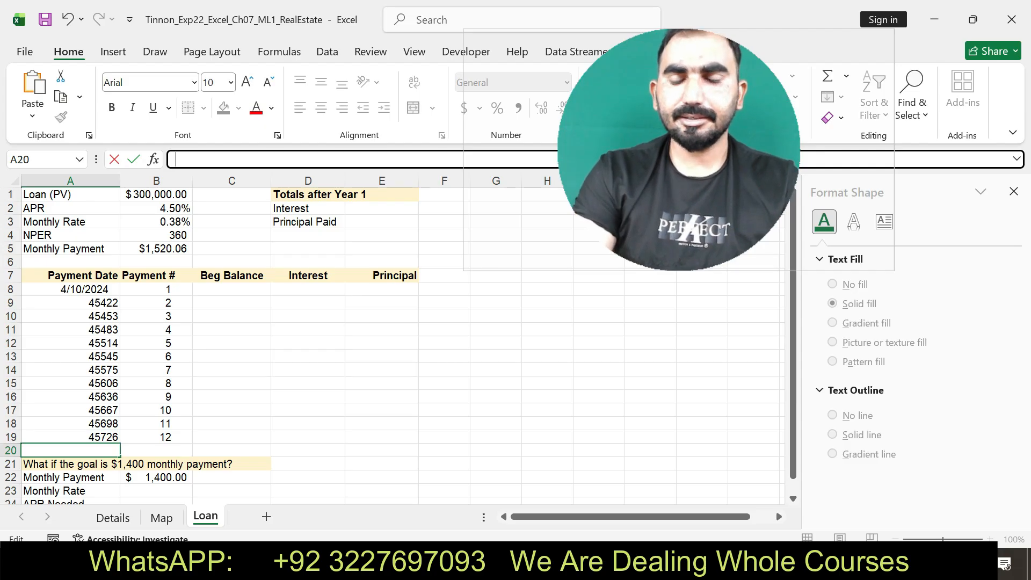
Step: In Word, remove the highlight from step 16, highlight step 17 in yellow and copy its range reference A9:A19
key(alt+Tab)
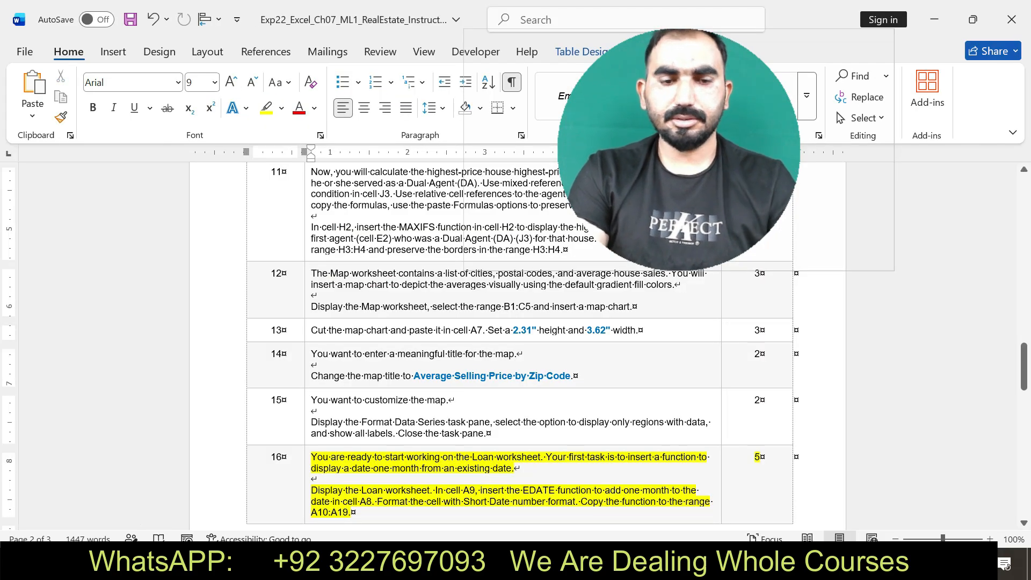
key(ctrl+z)
drag(679, 150, 834, 134)
drag(1024, 366, 1024, 409)
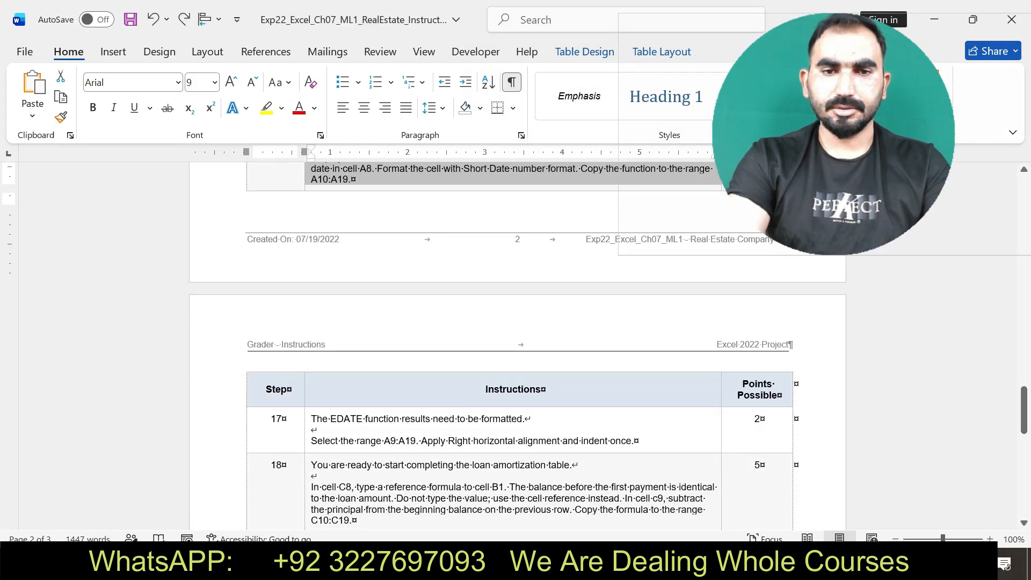
drag(311, 418, 607, 440)
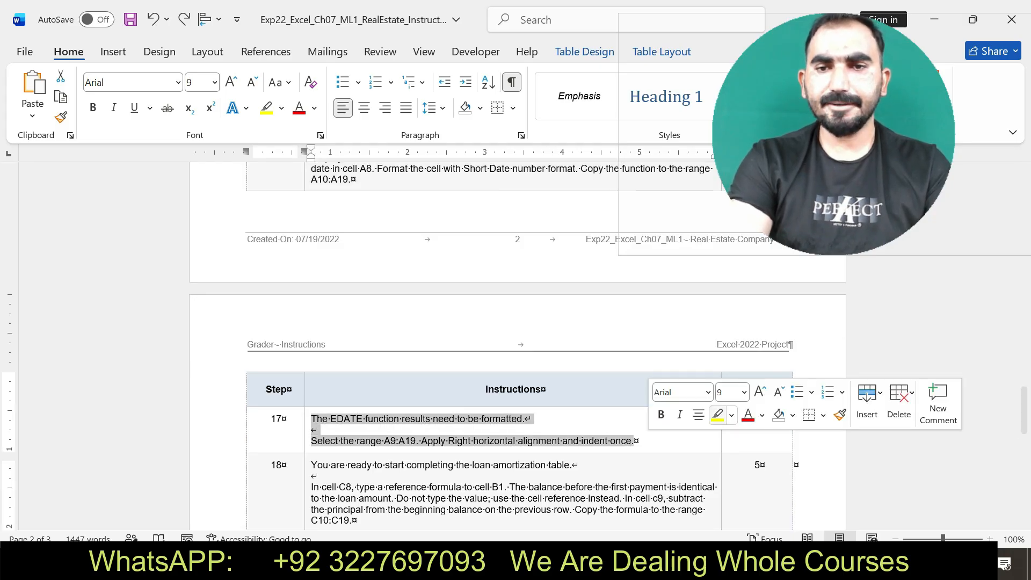
click(717, 415)
drag(384, 440, 415, 440)
key(ctrl+c)
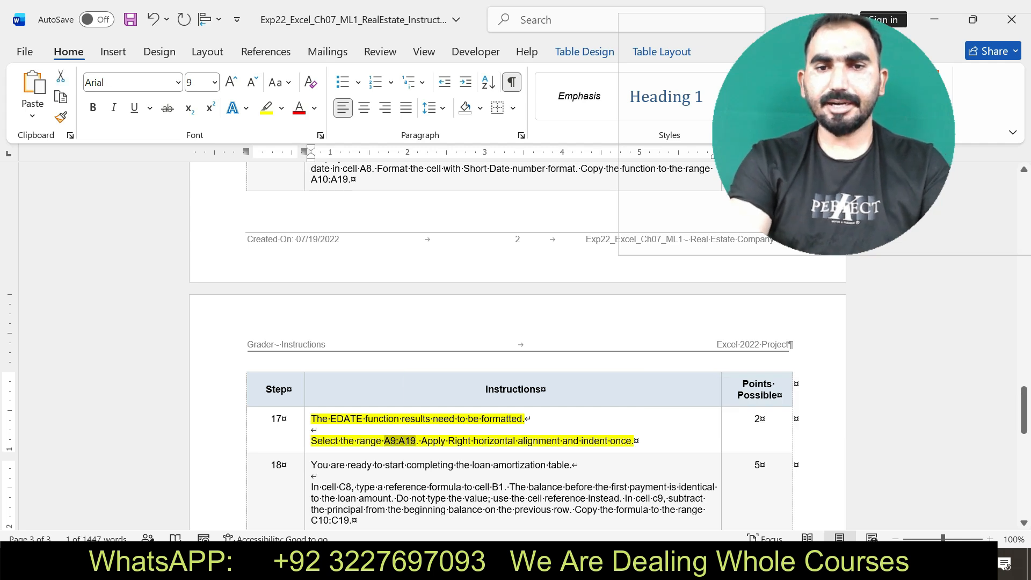
Step: Return to Excel, close the formatting pane, and apply right alignment with one indent to the range A9:A19
key(alt+Tab)
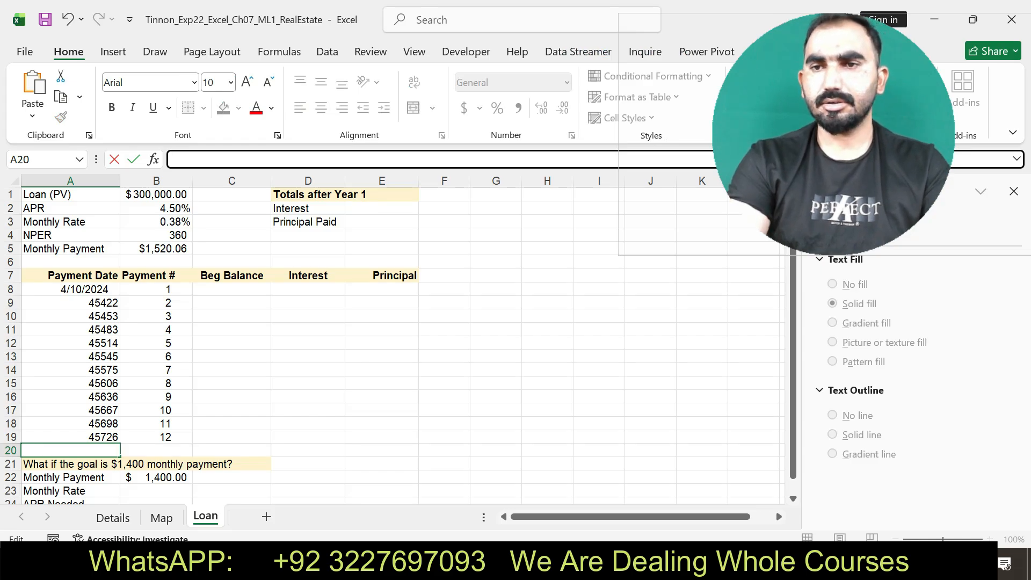
drag(833, 134, 763, 118)
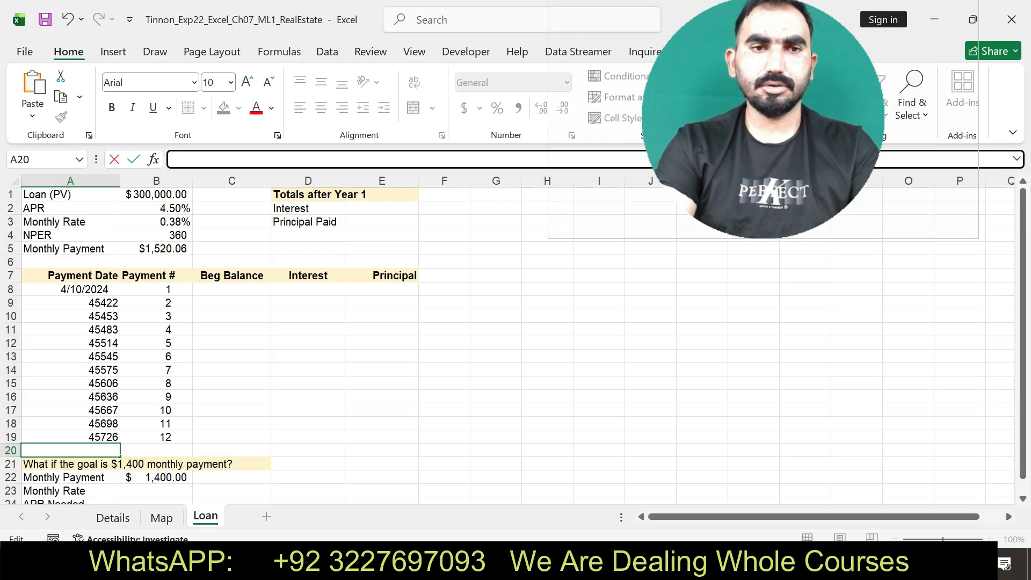
click(308, 356)
click(37, 159)
key(BackSpace)
key(ctrl+v)
key(Return)
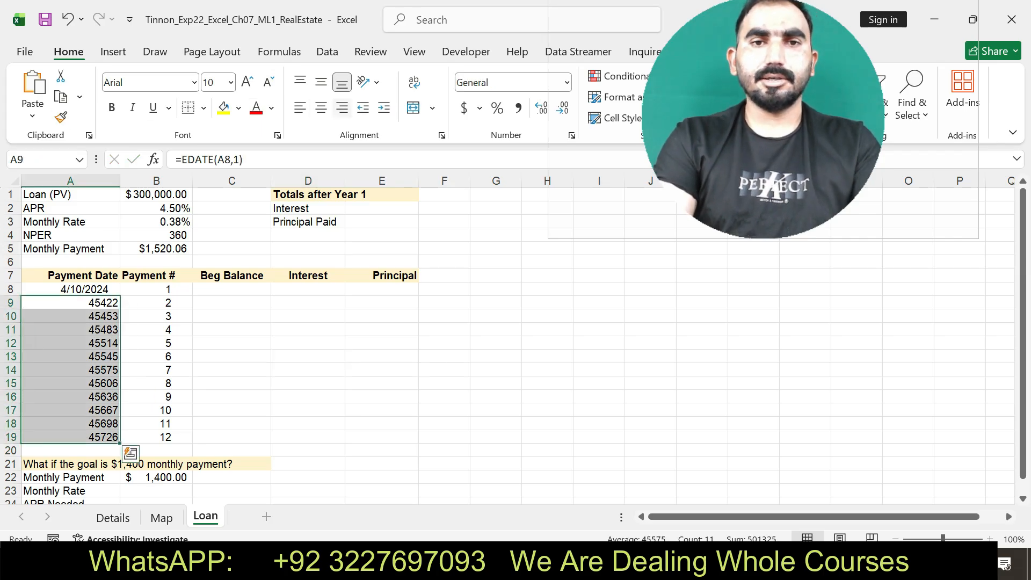
click(341, 107)
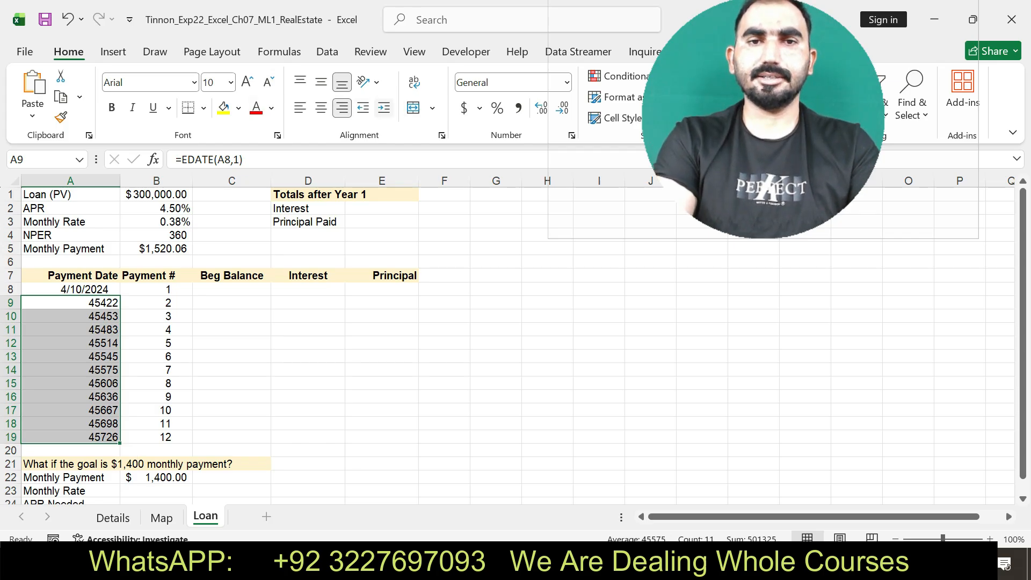
click(383, 107)
Step: Review the step 18 instructions in Word and enter =B1 in cell C8 of the Loan worksheet in Excel
key(alt+Tab)
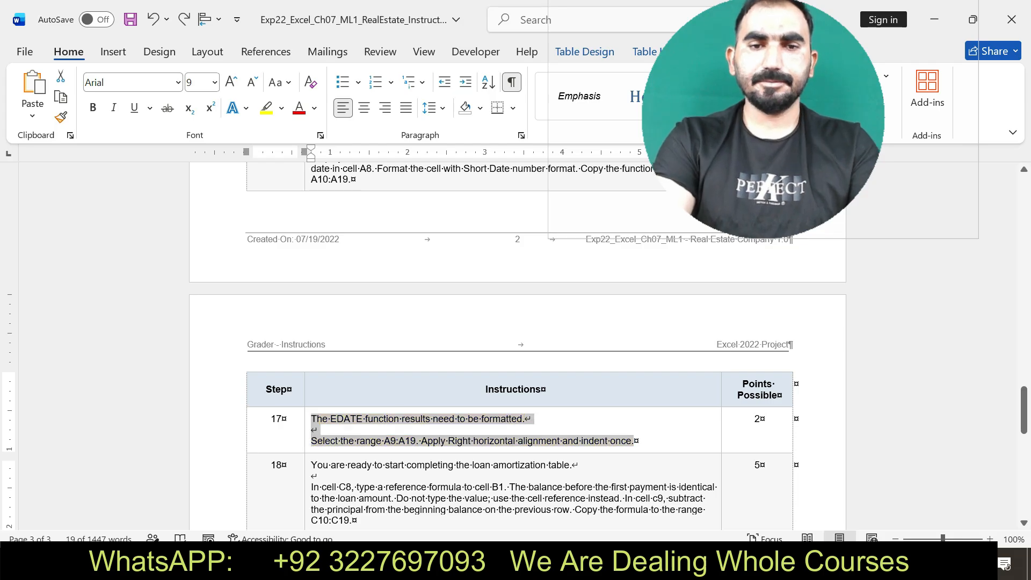
drag(311, 465, 352, 520)
key(alt+Tab)
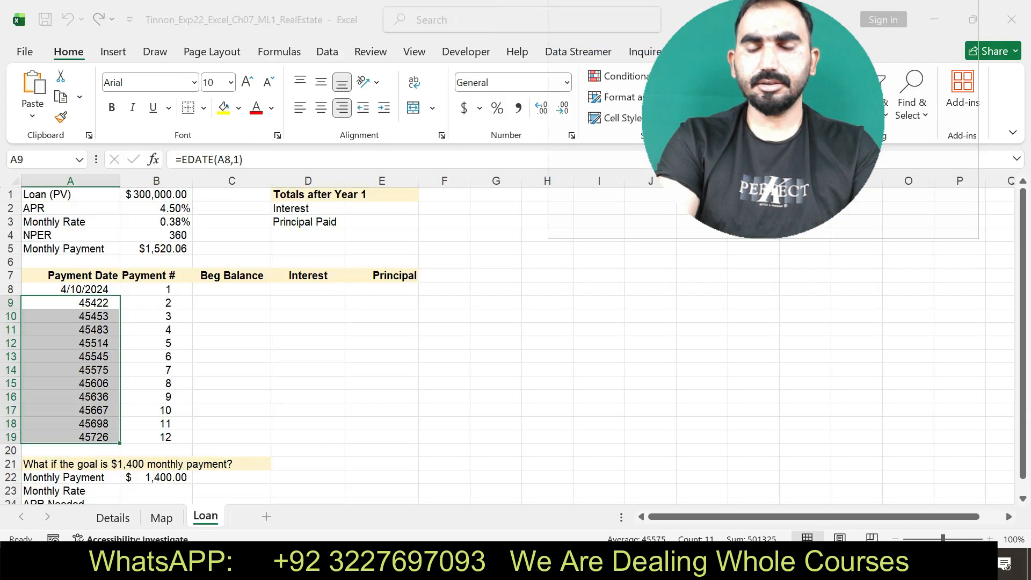
click(232, 290)
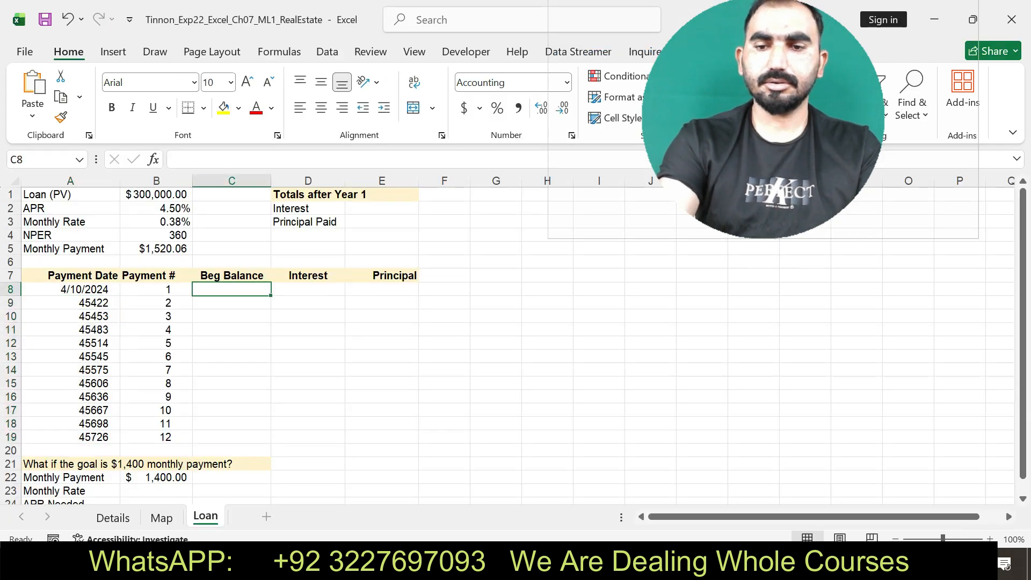
text(=B1)
key(Return)
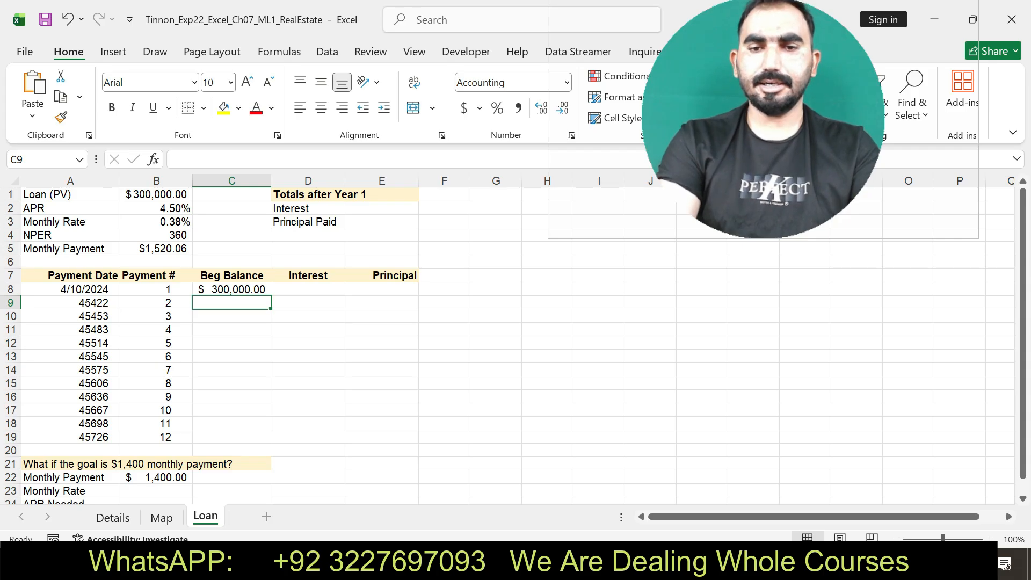
Step: Switch to the Word instructions and highlight the step 19 text about the IPMT function in yellow
key(alt+Tab)
scroll(515, 322, up, 15)
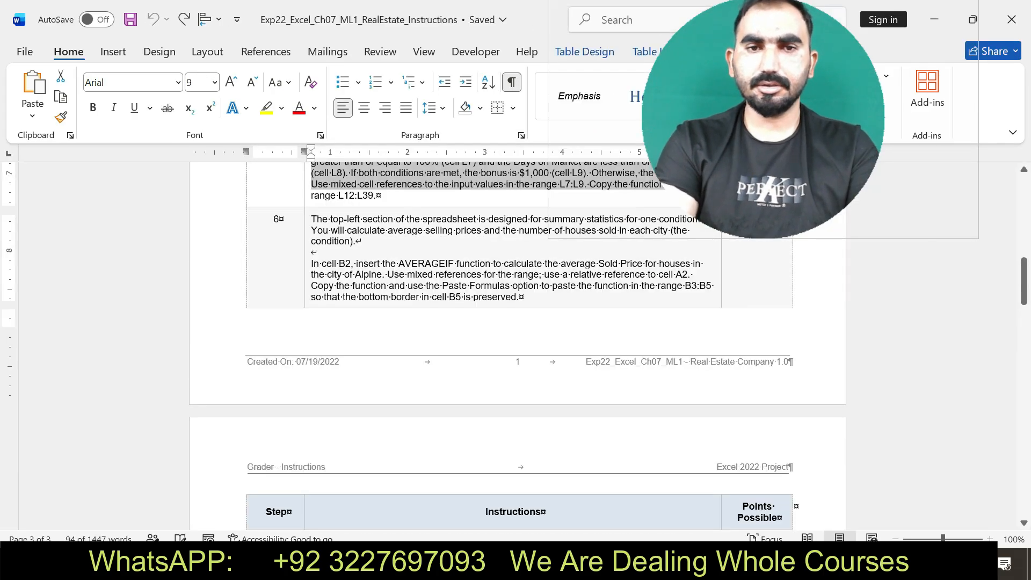
drag(1023, 281, 1023, 464)
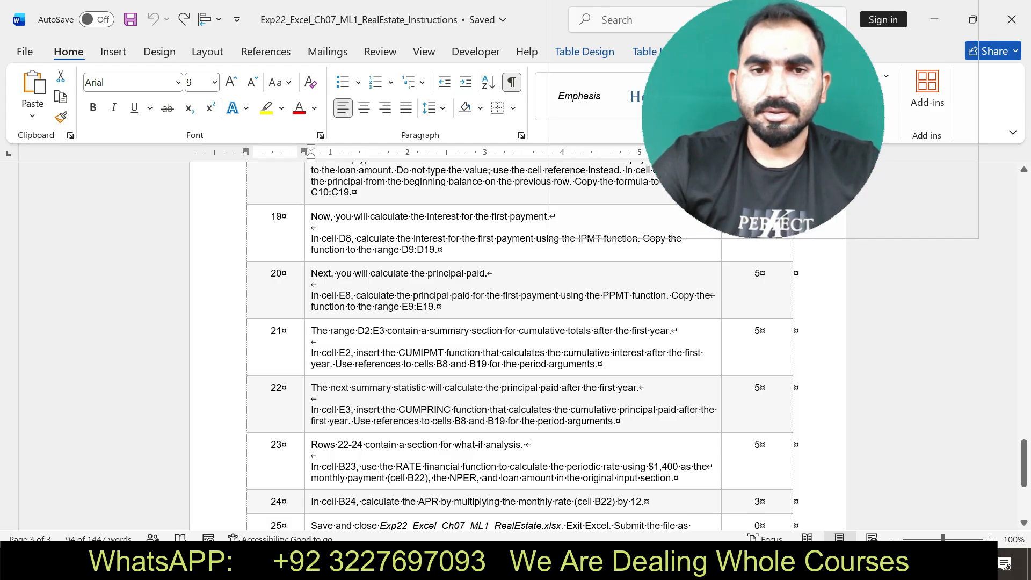
drag(311, 217, 438, 249)
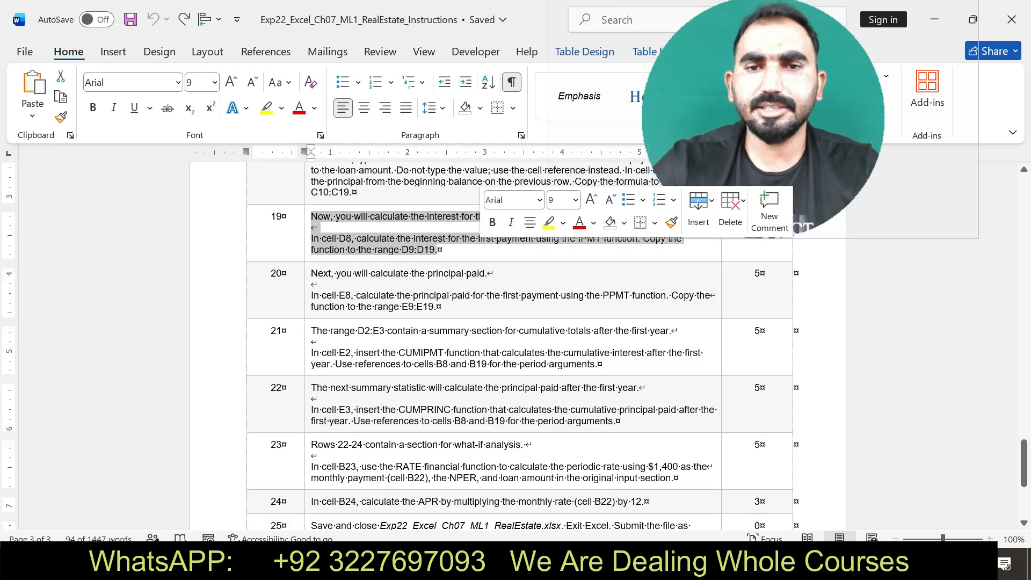
click(548, 222)
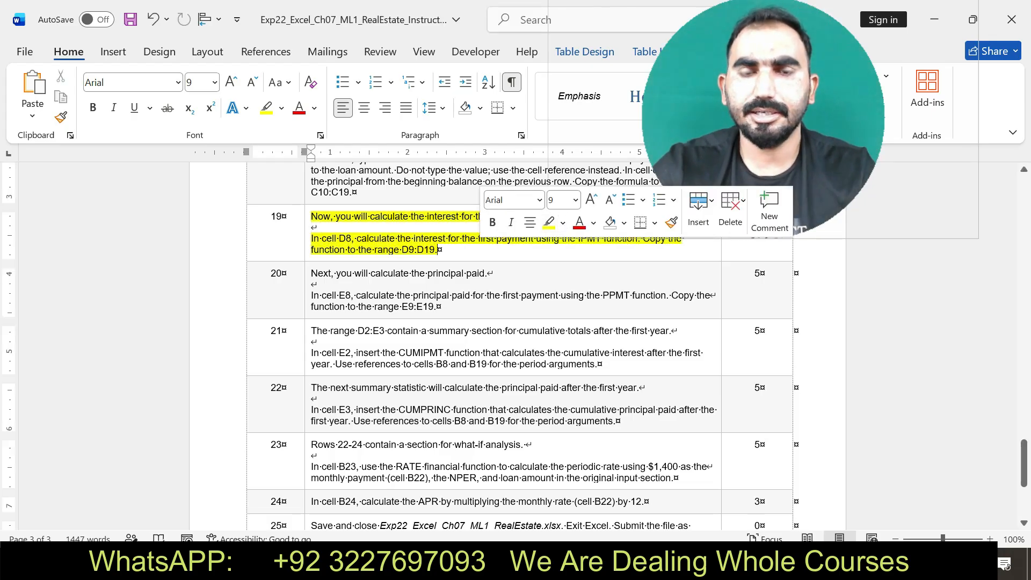
Step: Return to Excel and enter =IPMT(B$3,B8,B$4,-B$1) in cell D8 of the Loan worksheet to calculate the first payment's interest
key(alt+Tab)
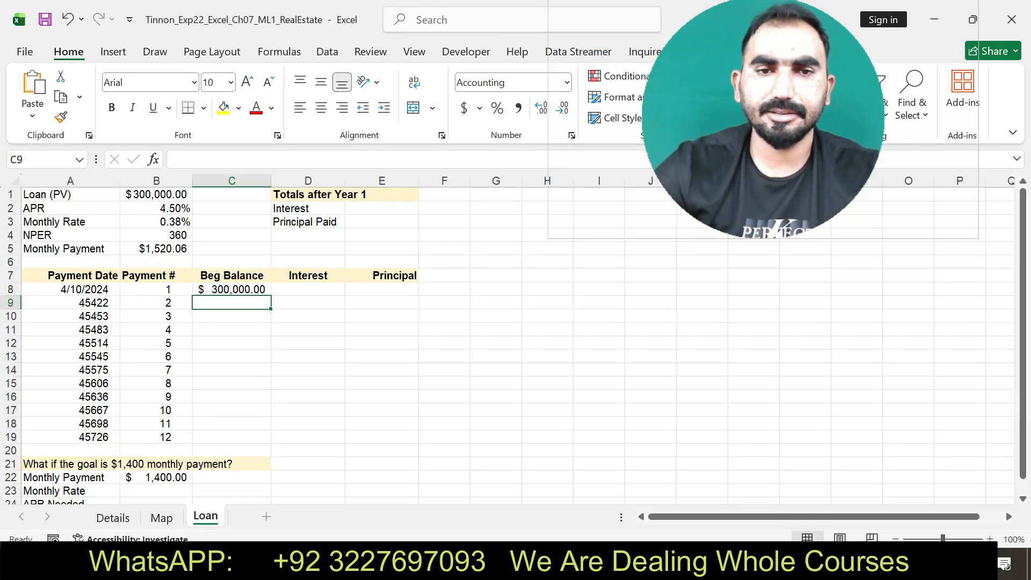
click(308, 289)
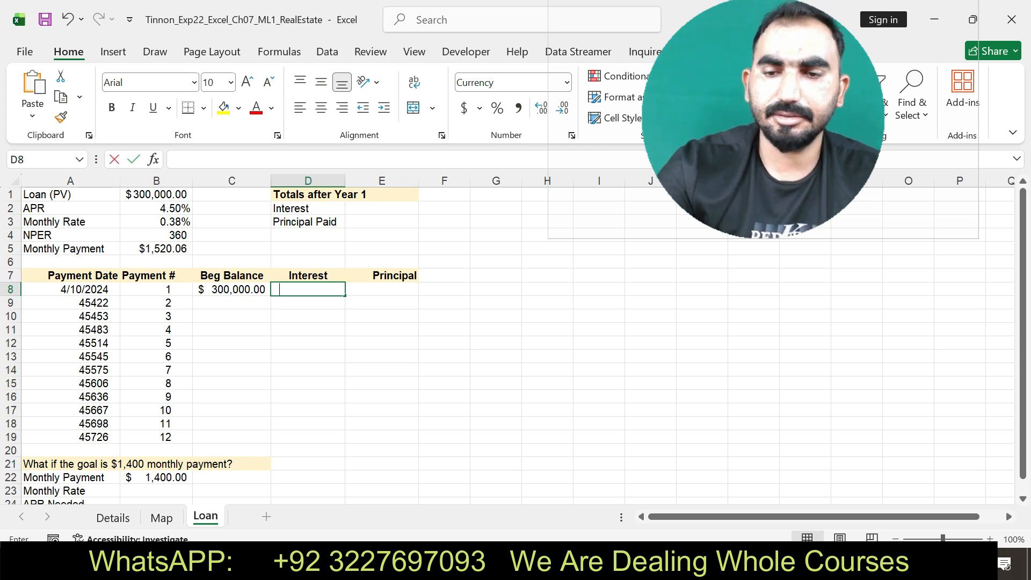
text(=IMP)
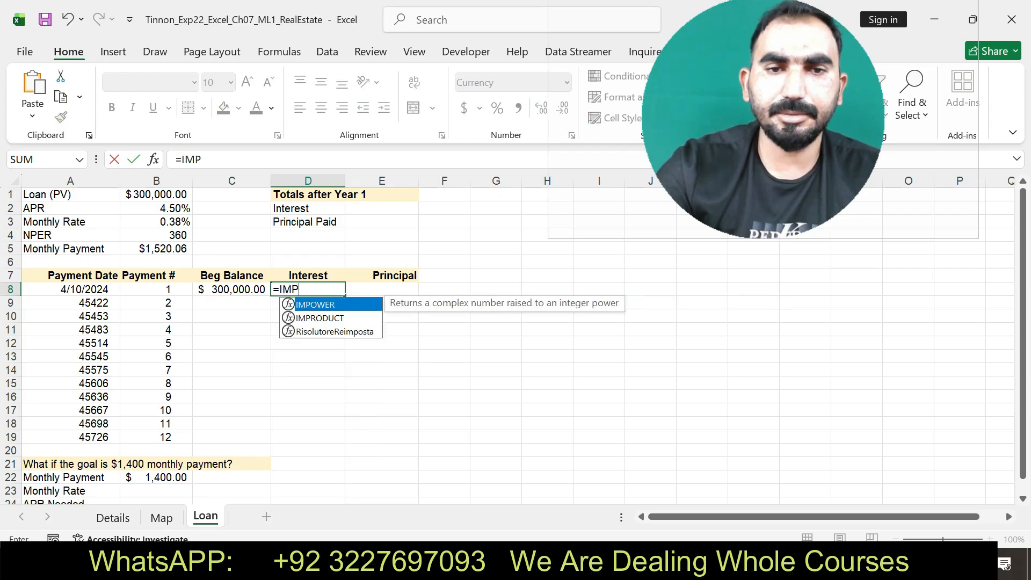
key(BackSpace)
key(BackSpace)
text(PM)
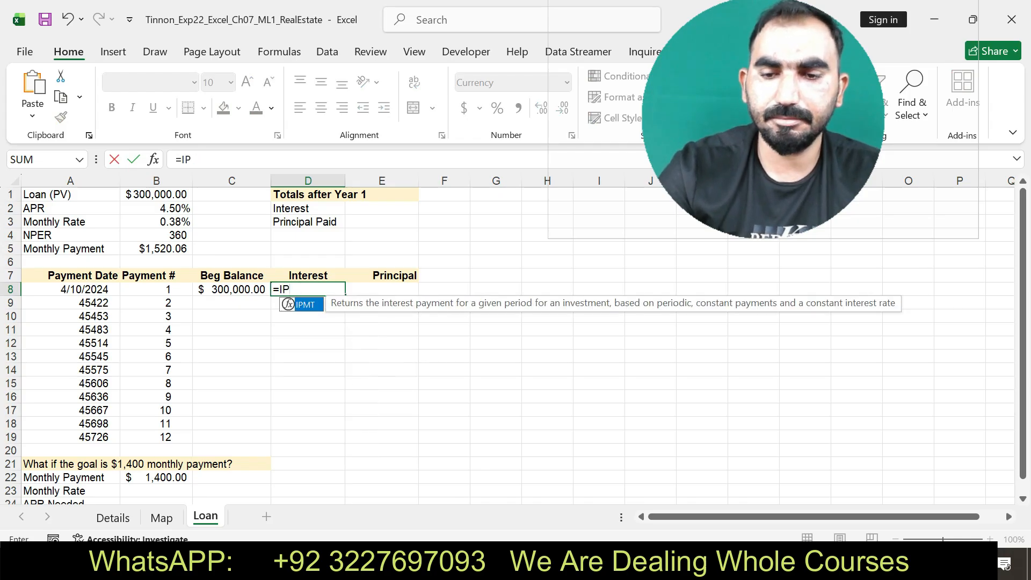
key(Tab)
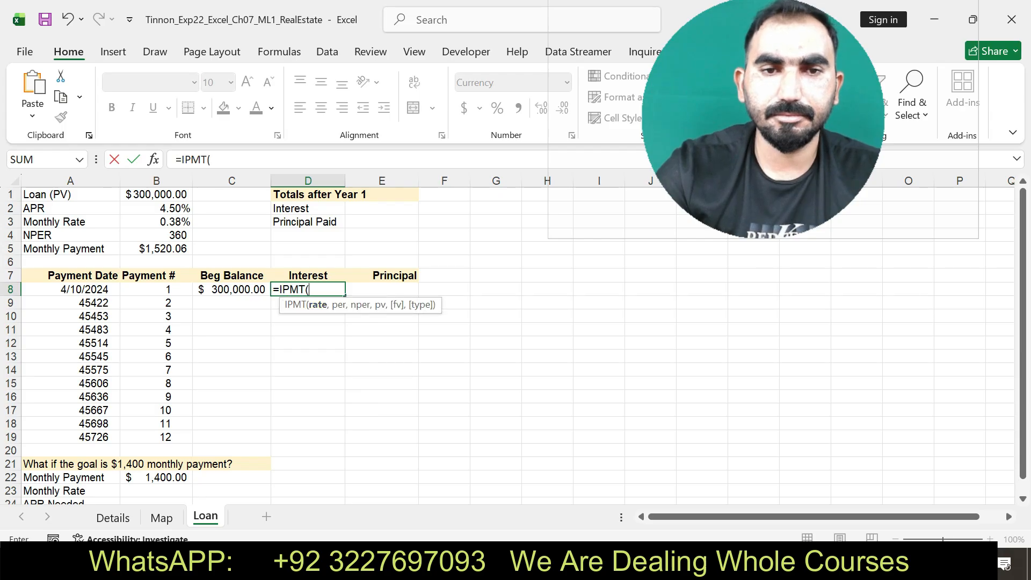
text(B)
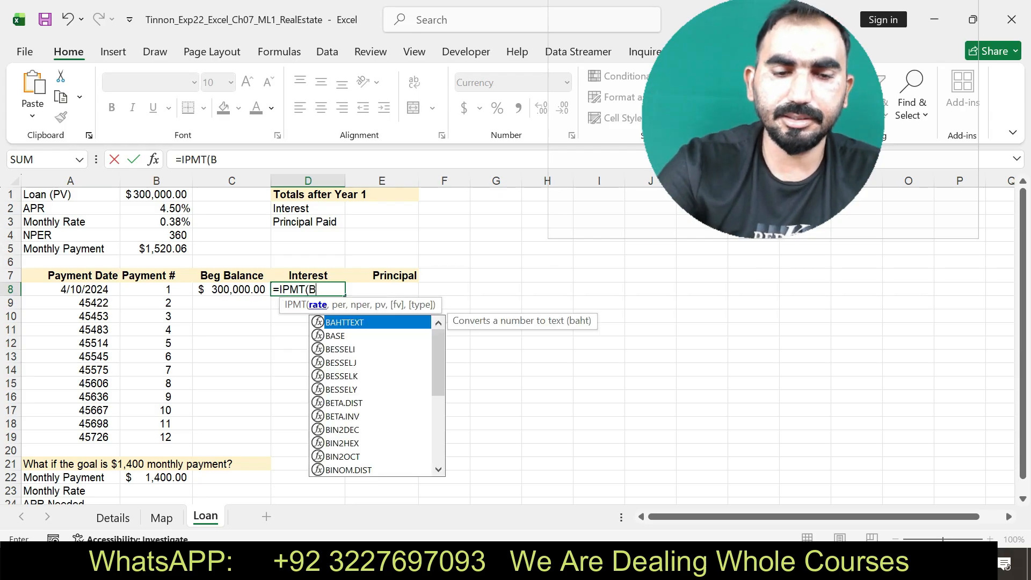
text($3)
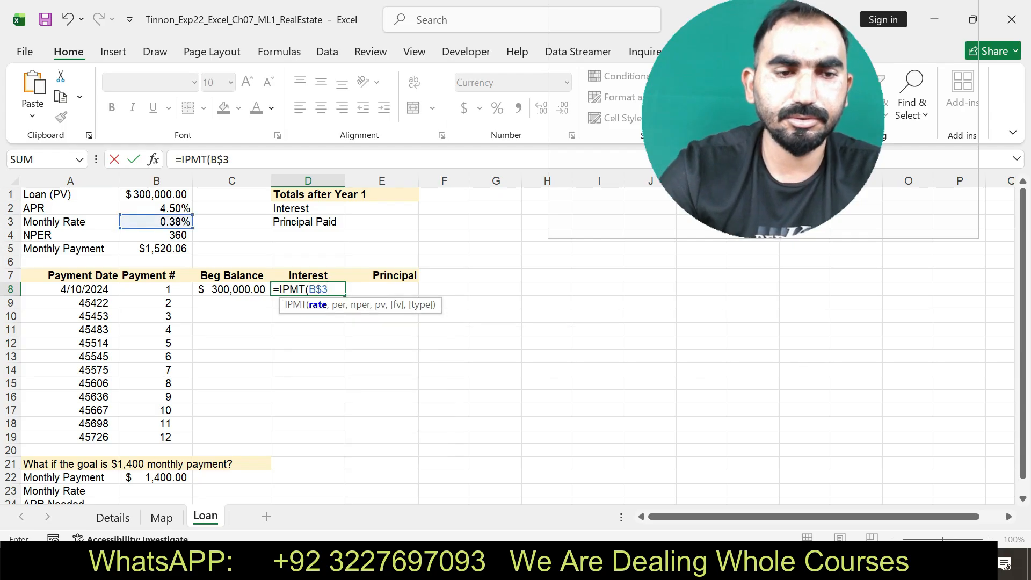
text(,)
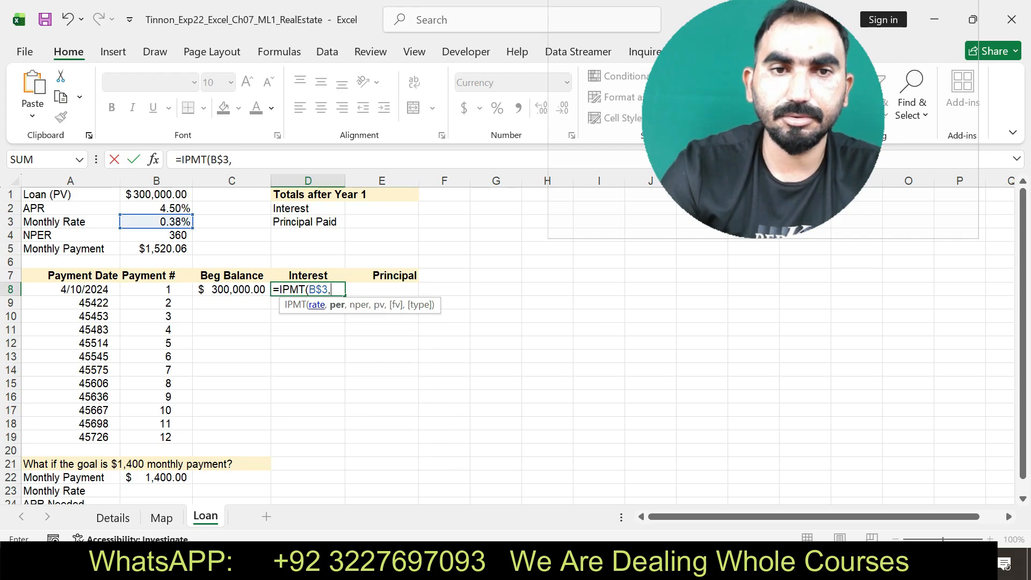
text(B8)
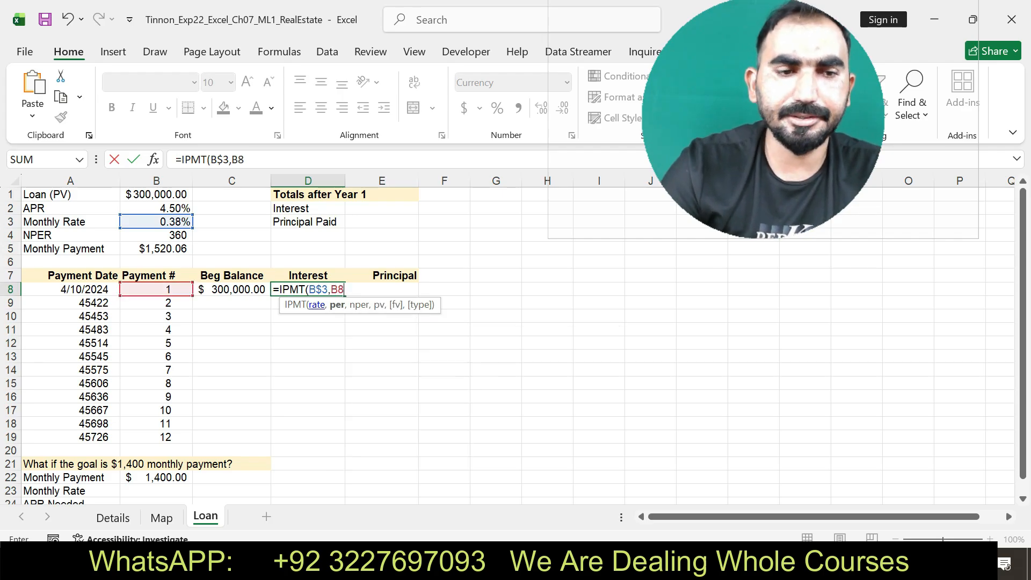
text(,B)
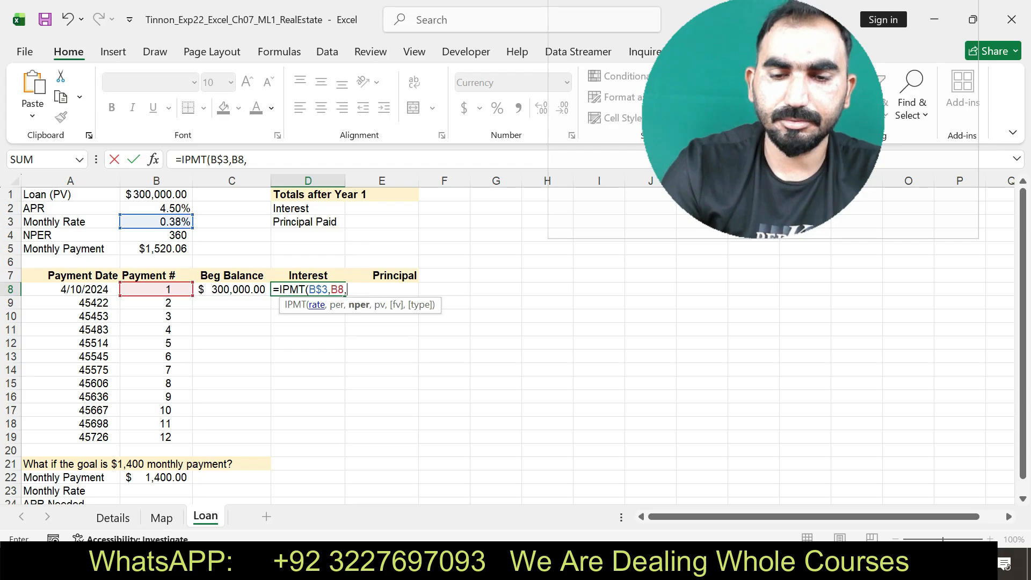
text($4)
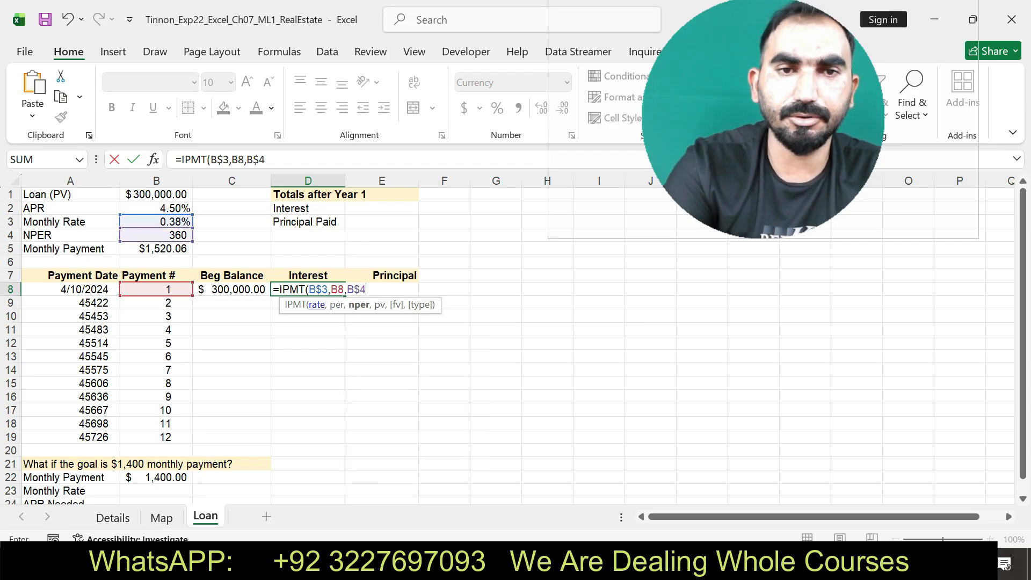
text(,-B$)
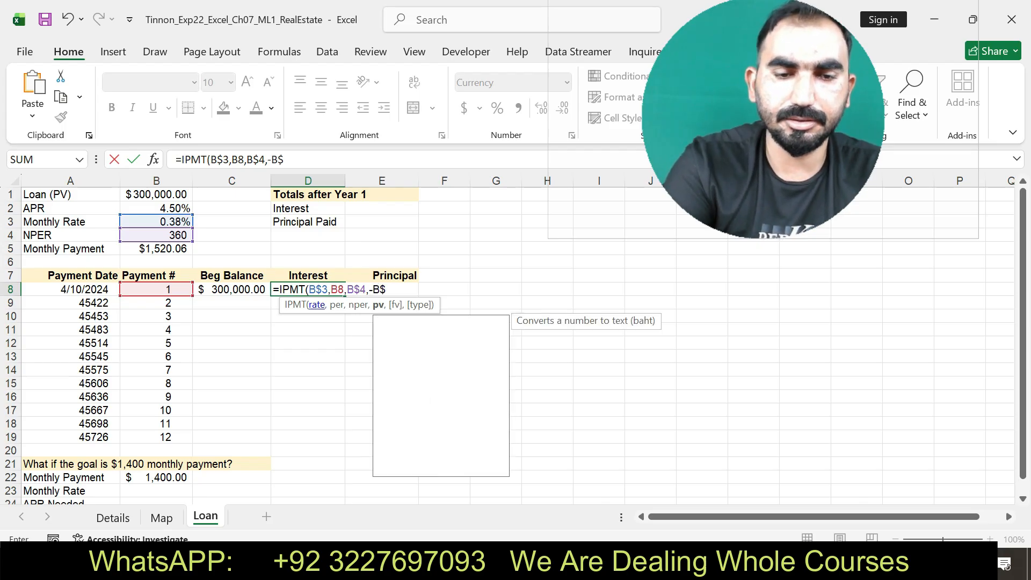
text(1))
key(Return)
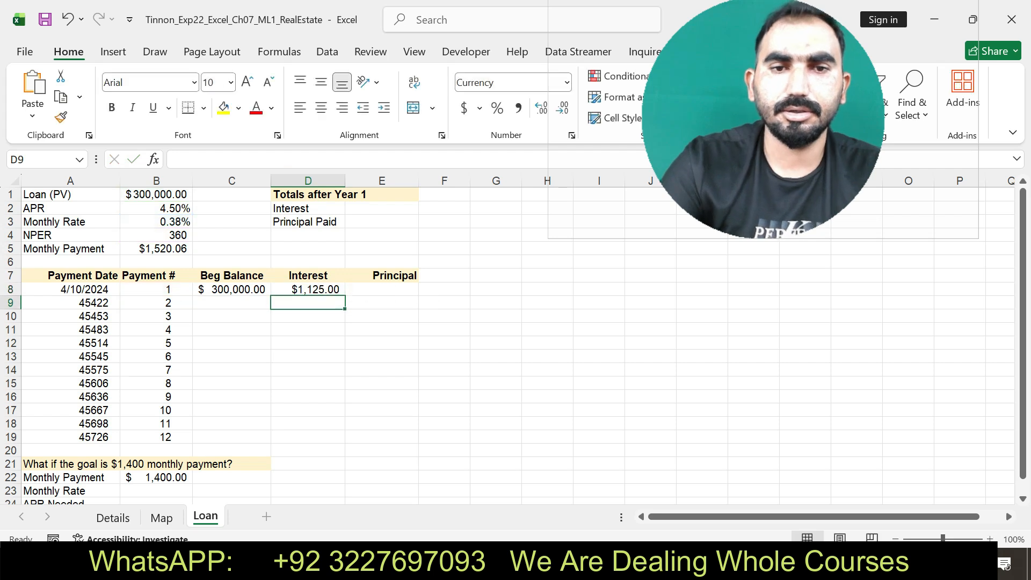
Step: Check step 19 in Word, and in Excel copy the IPMT formula from D8 down to D9:D19
click(308, 289)
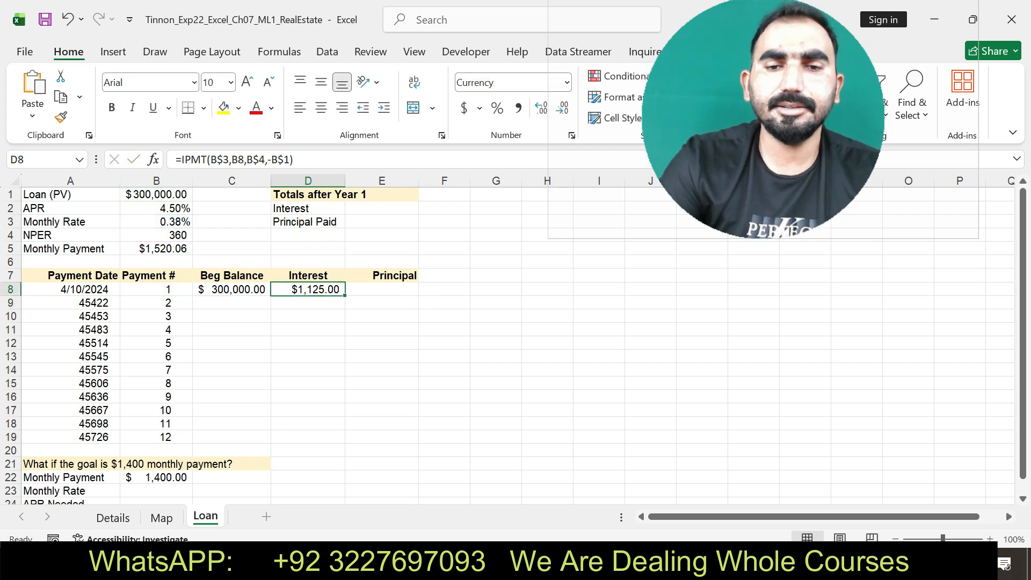
key(alt+Tab)
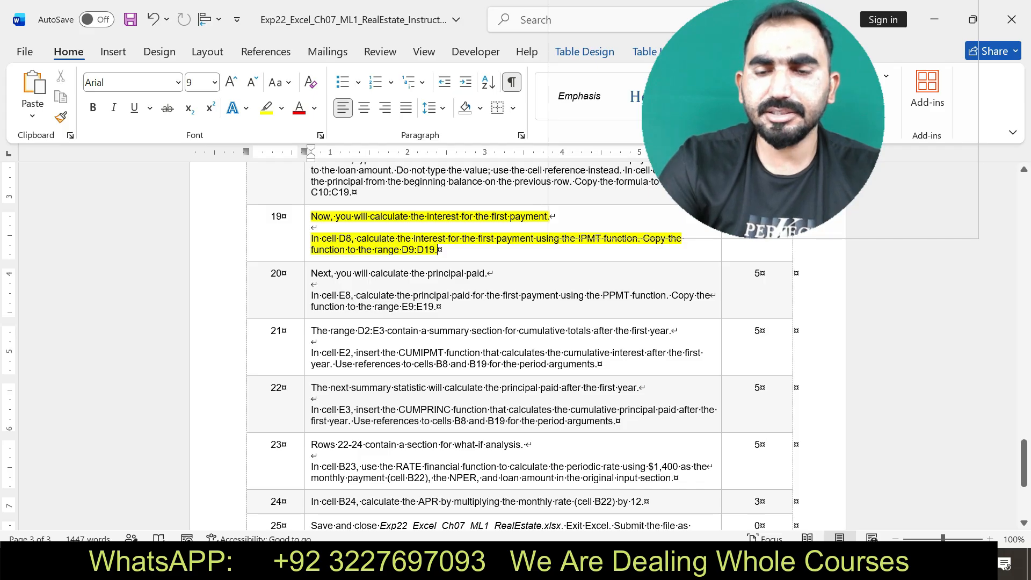
key(alt+Tab)
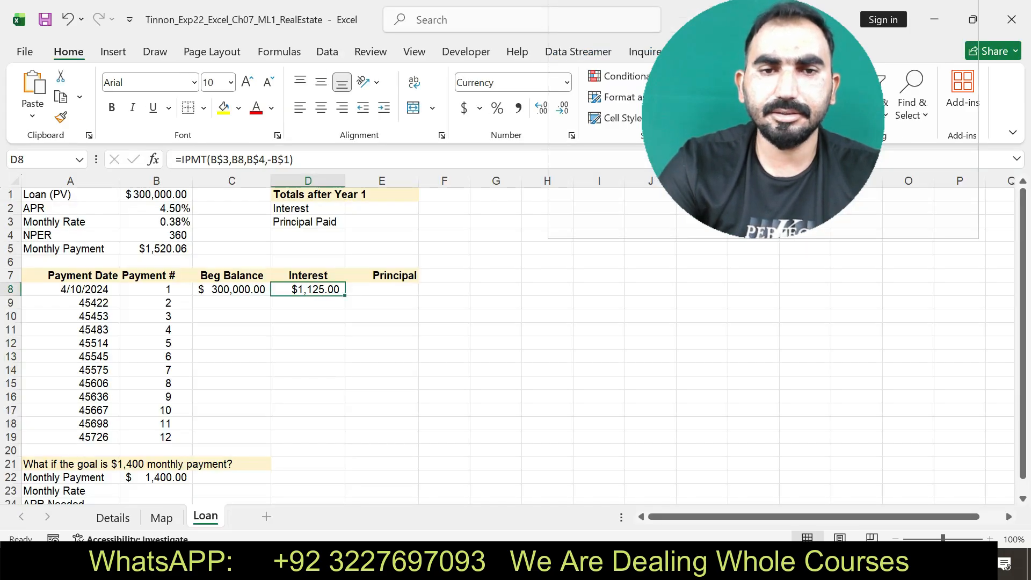
drag(345, 296, 344, 442)
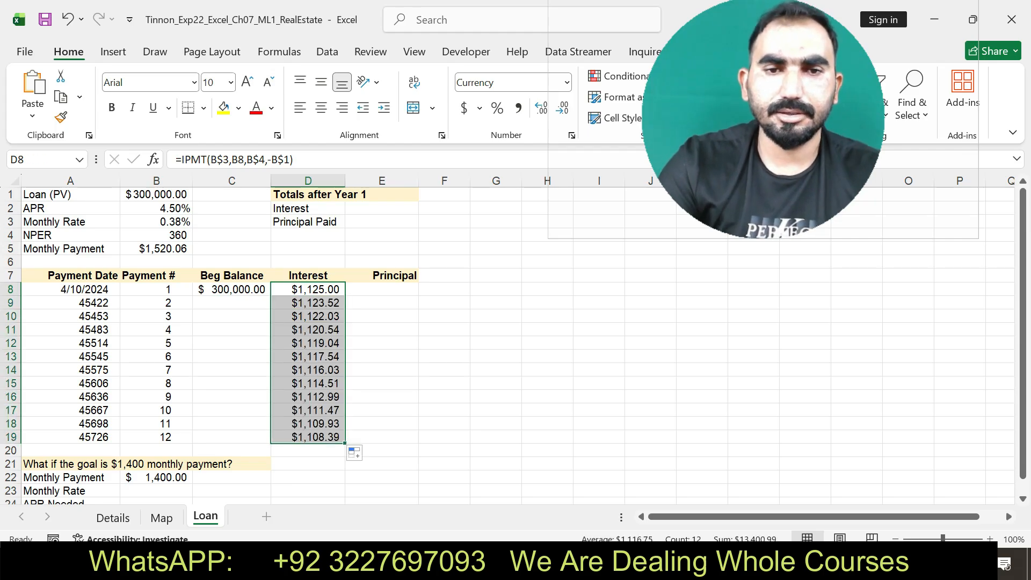
Step: Switch to Word and highlight the step 20 text about the PPMT function in yellow
key(alt+Tab)
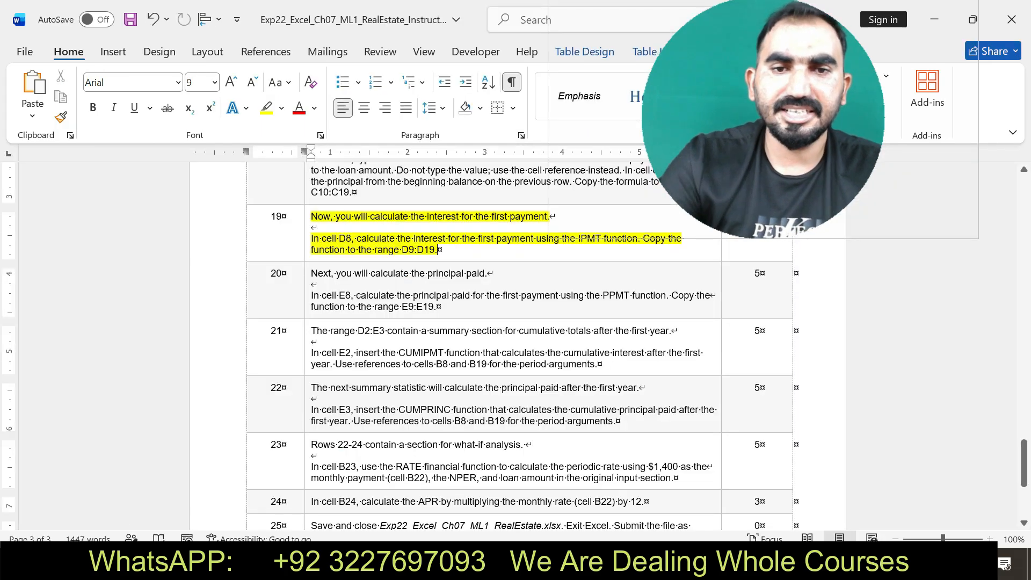
drag(311, 273, 441, 307)
click(547, 283)
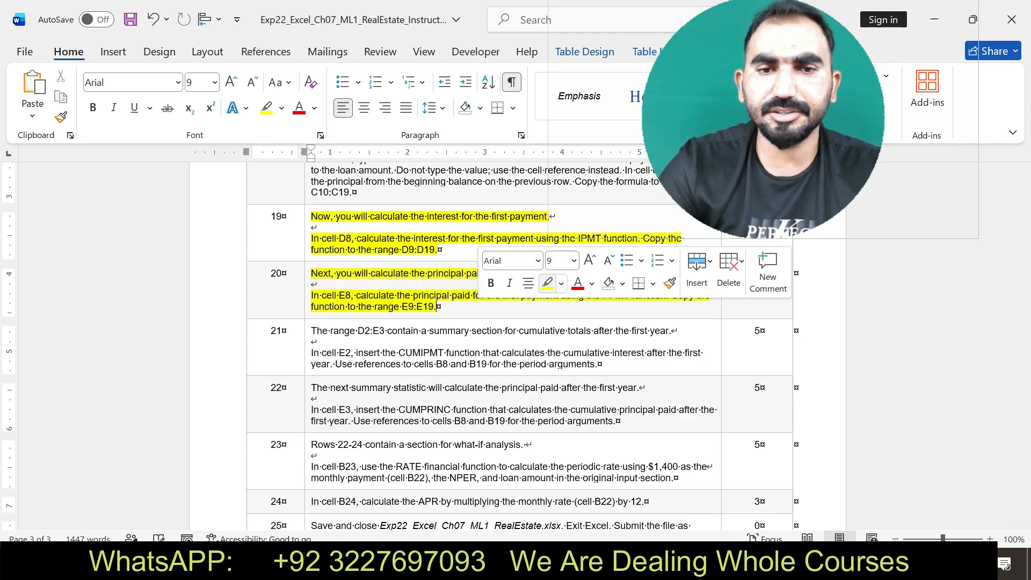
drag(310, 273, 441, 308)
Step: Return to Excel and enter =PPMT(B$3,B8,B$4,-B$1) in cell E8 to calculate the first payment's principal, leaving E8 selected
key(alt+Tab)
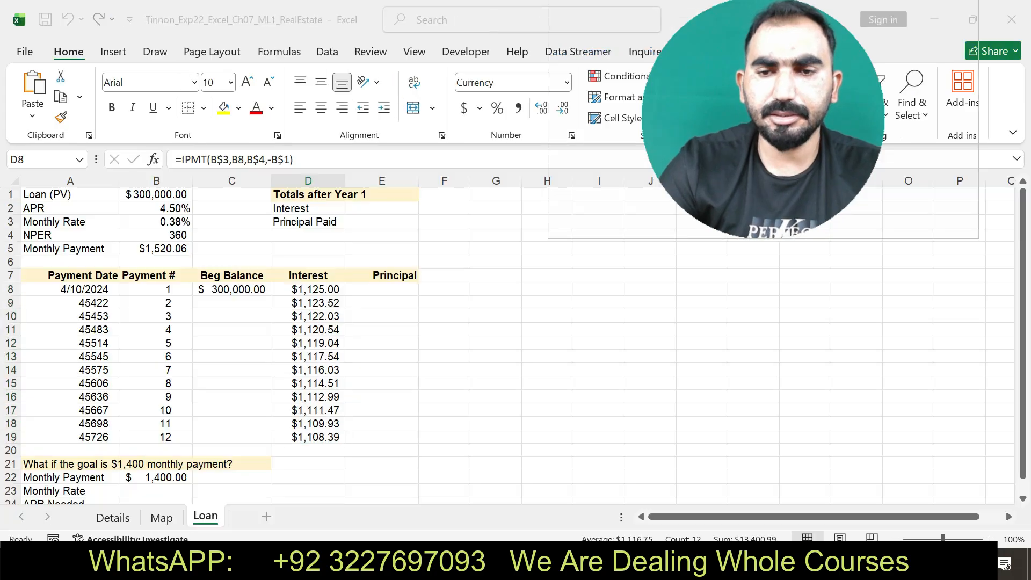
click(381, 290)
text(=)
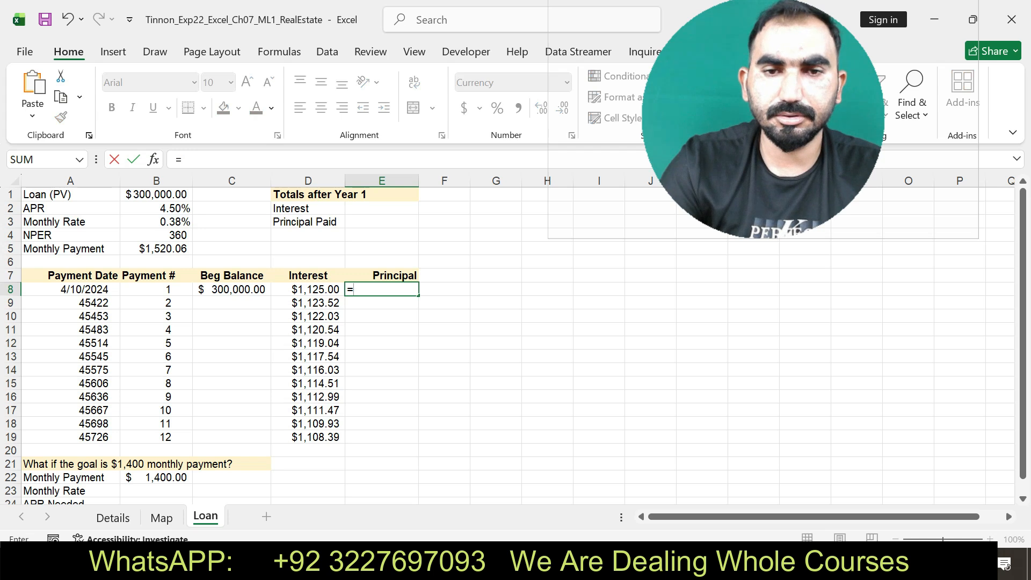
text(PP)
key(Tab)
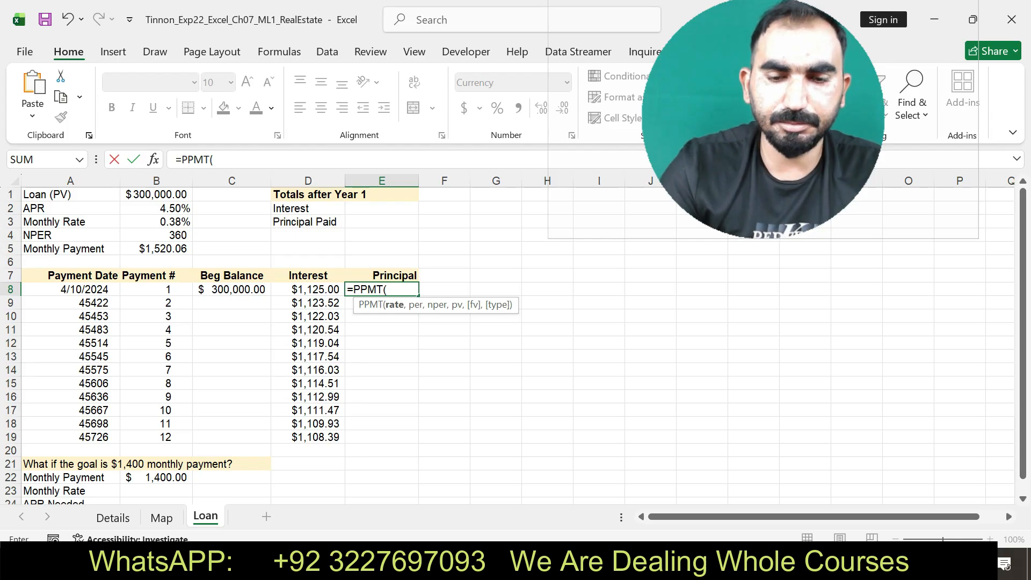
text(B$3)
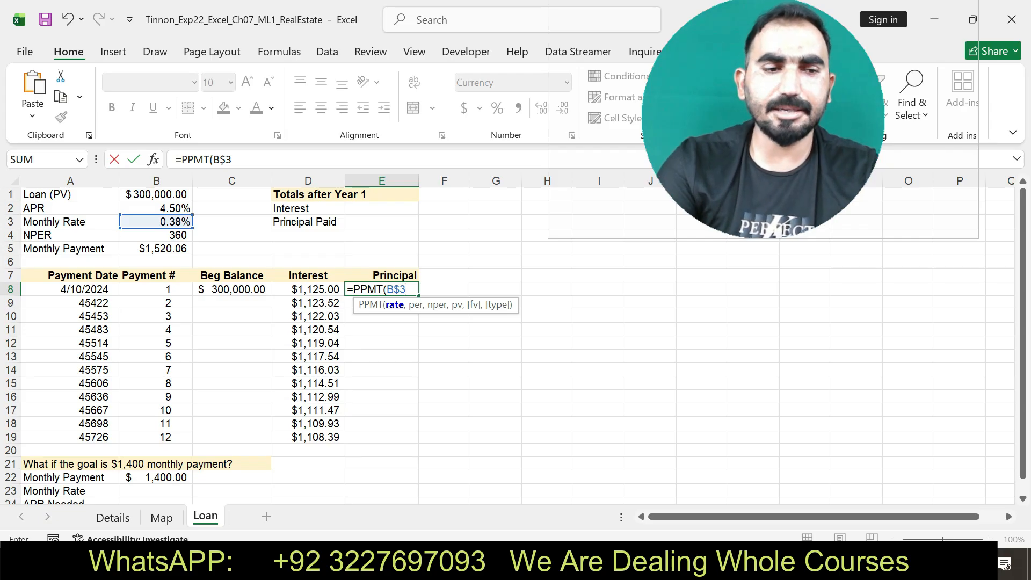
text(,B)
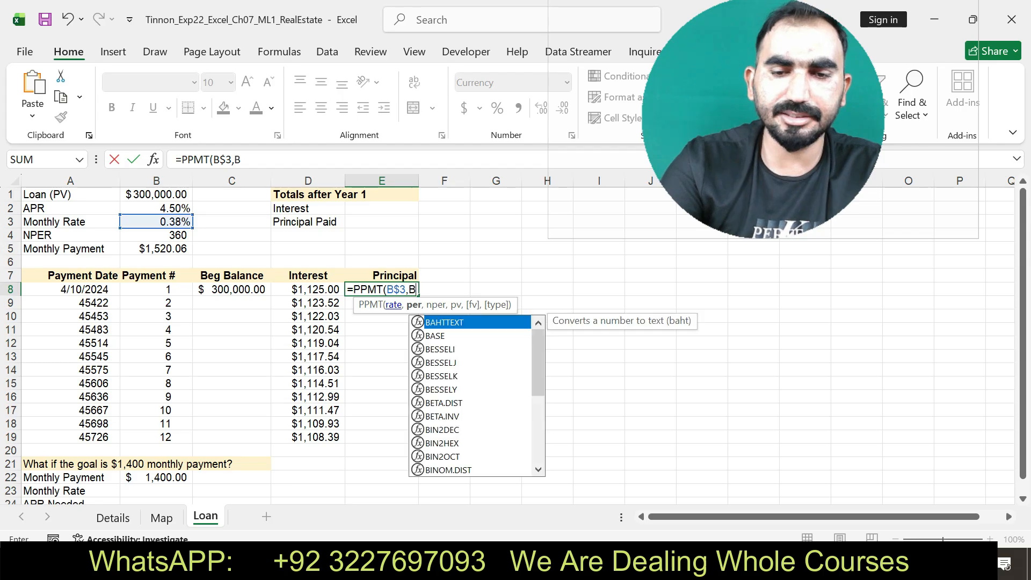
text(8)
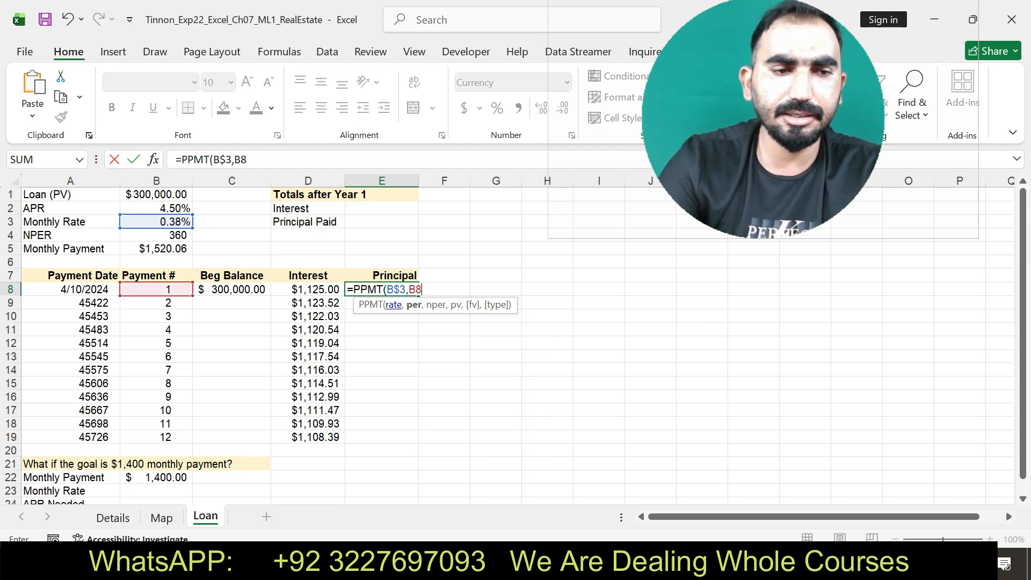
text(,B$)
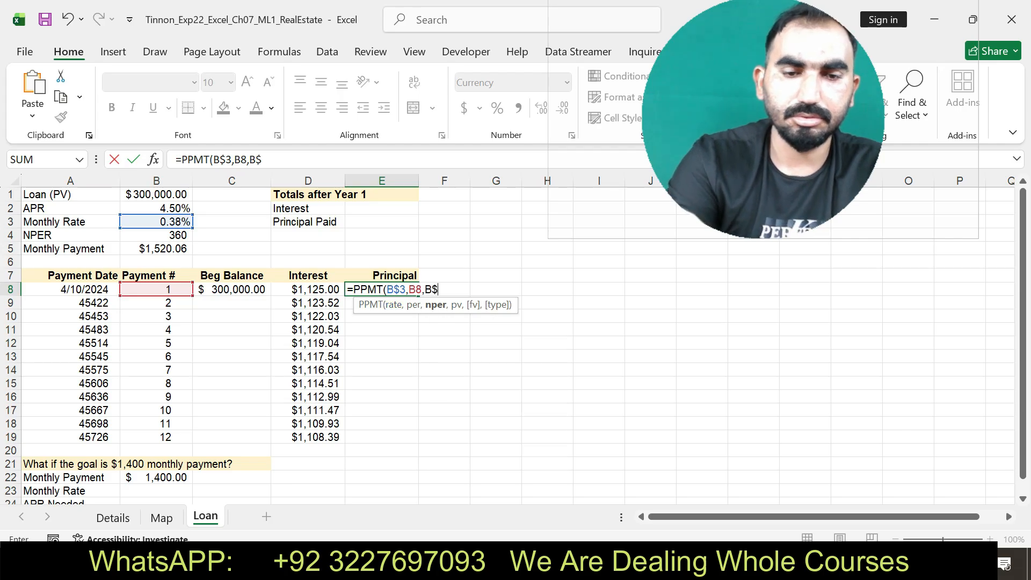
text(4)
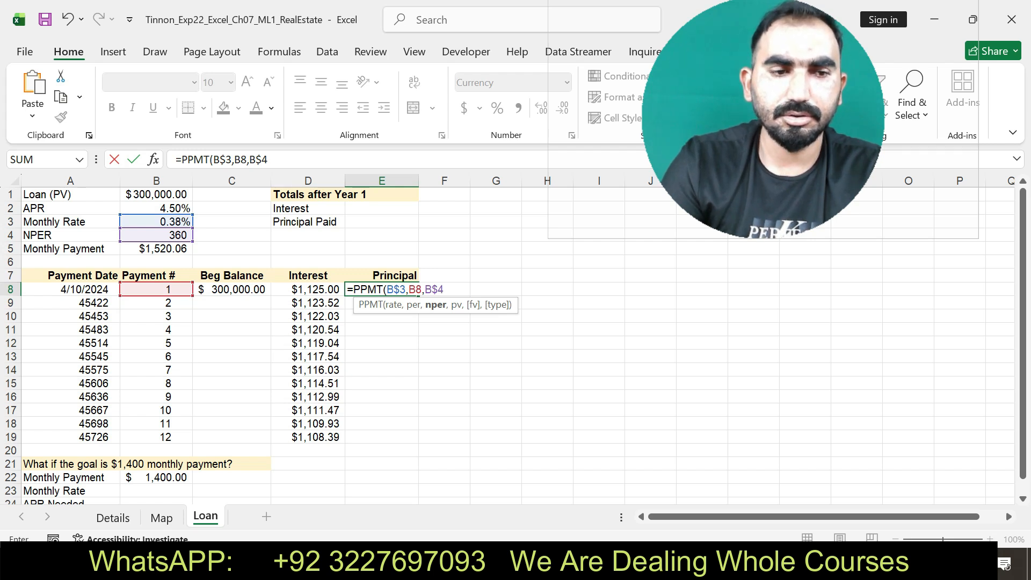
text(,)
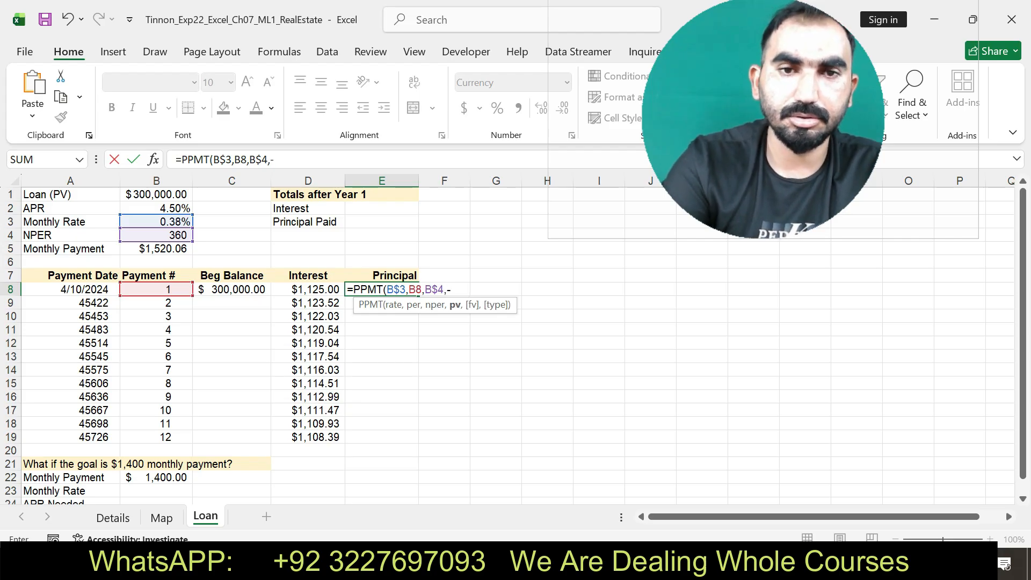
text(-B)
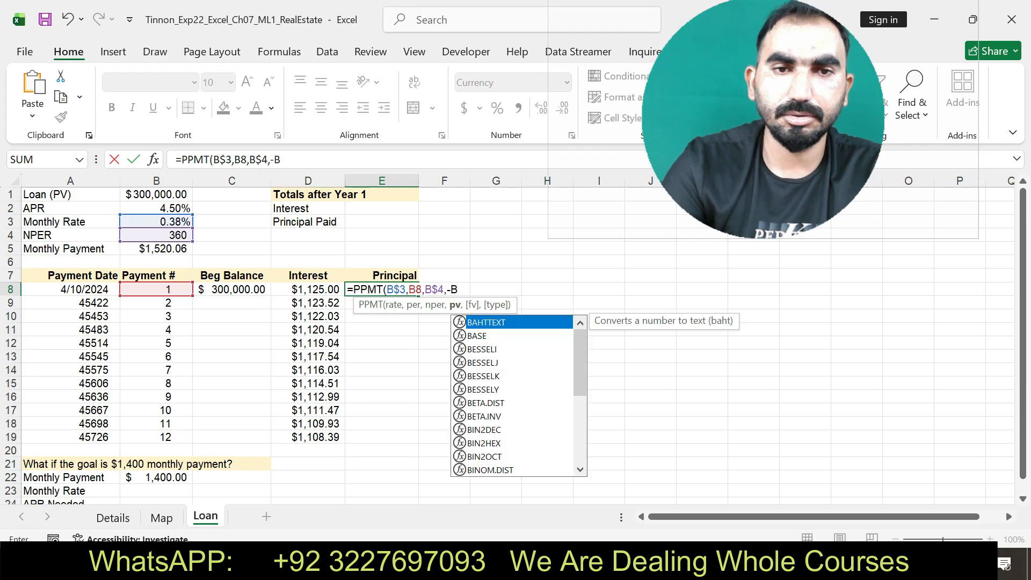
text($1)
key(Return)
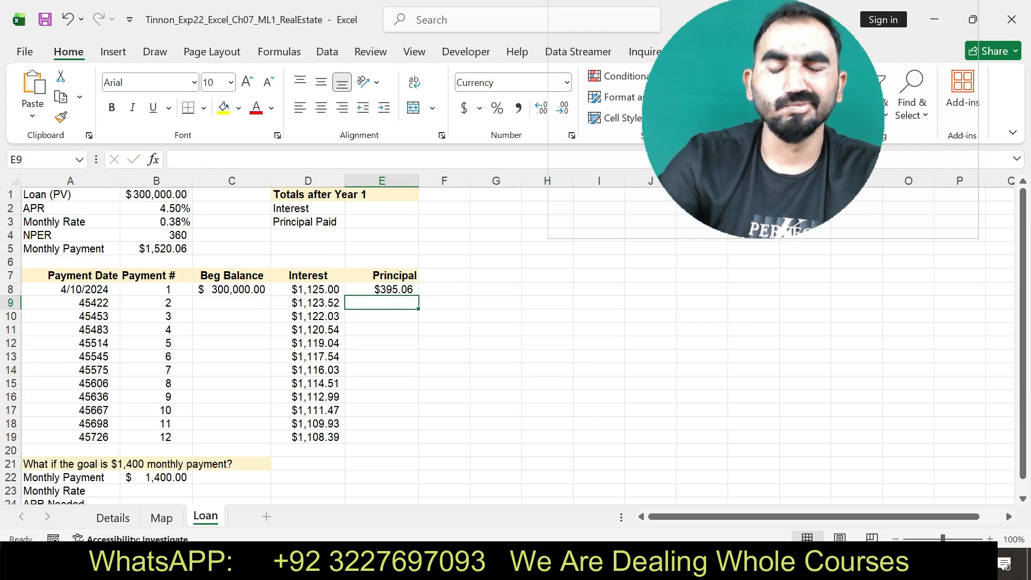
click(381, 289)
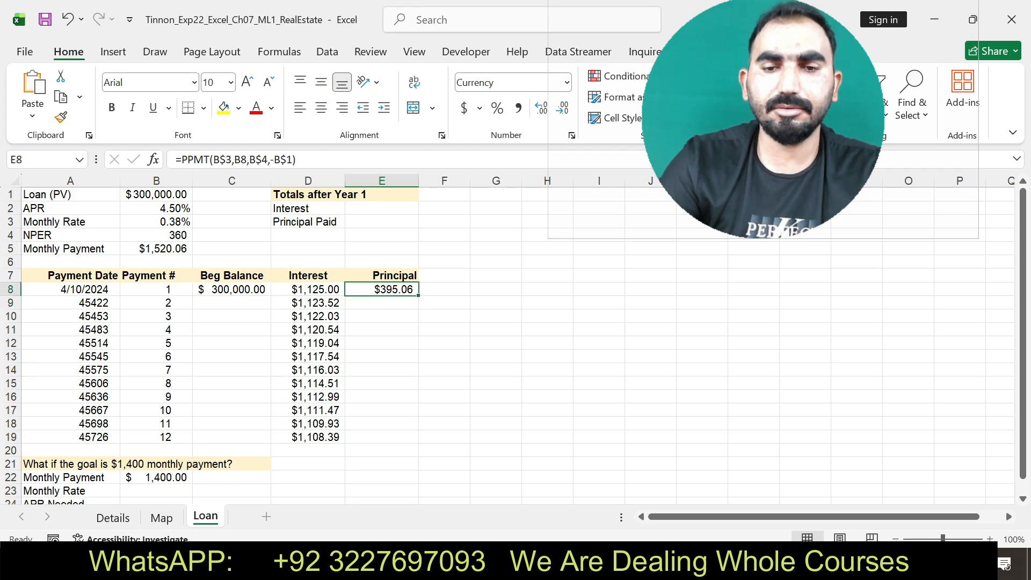
Step: Check step 20 in Word, and in Excel copy the PPMT formula from E8 down to E9:E19
key(alt+Tab)
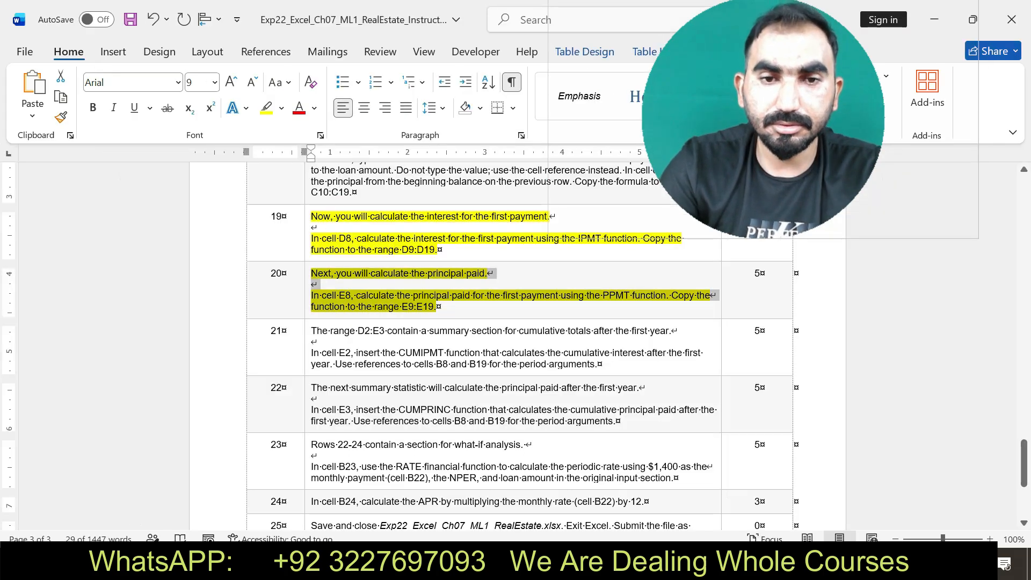
click(474, 307)
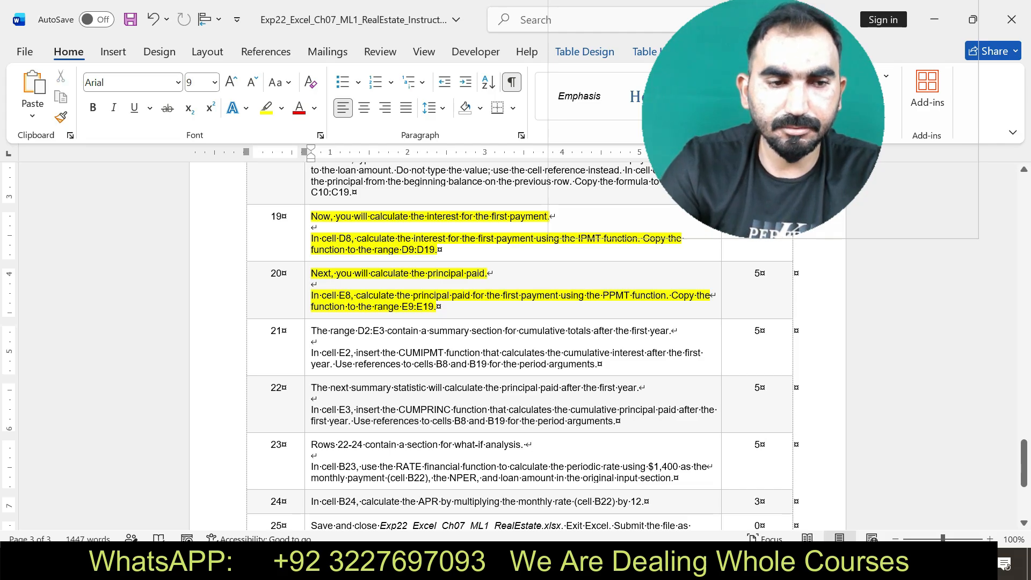
drag(311, 274, 441, 306)
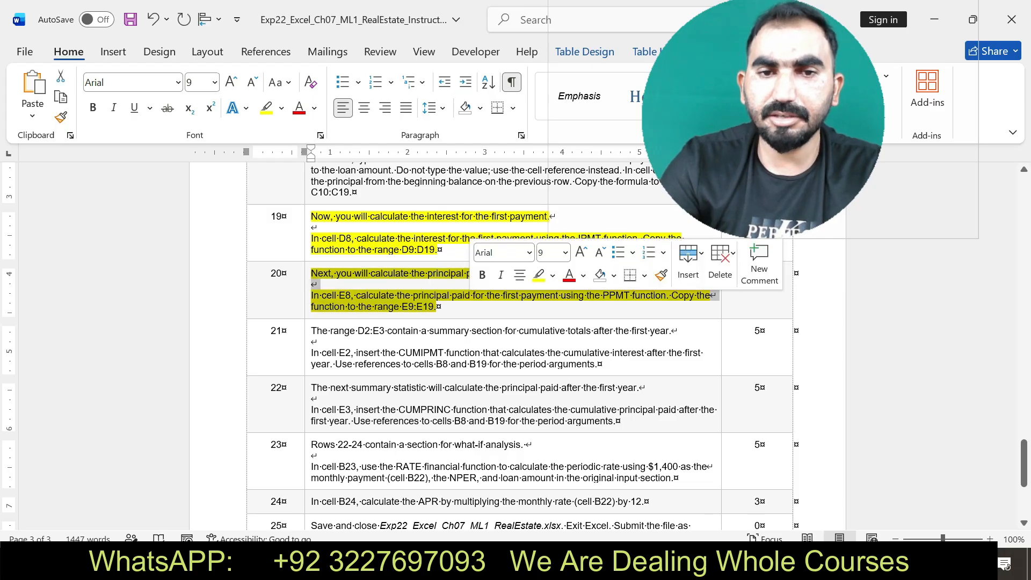
key(alt+Tab)
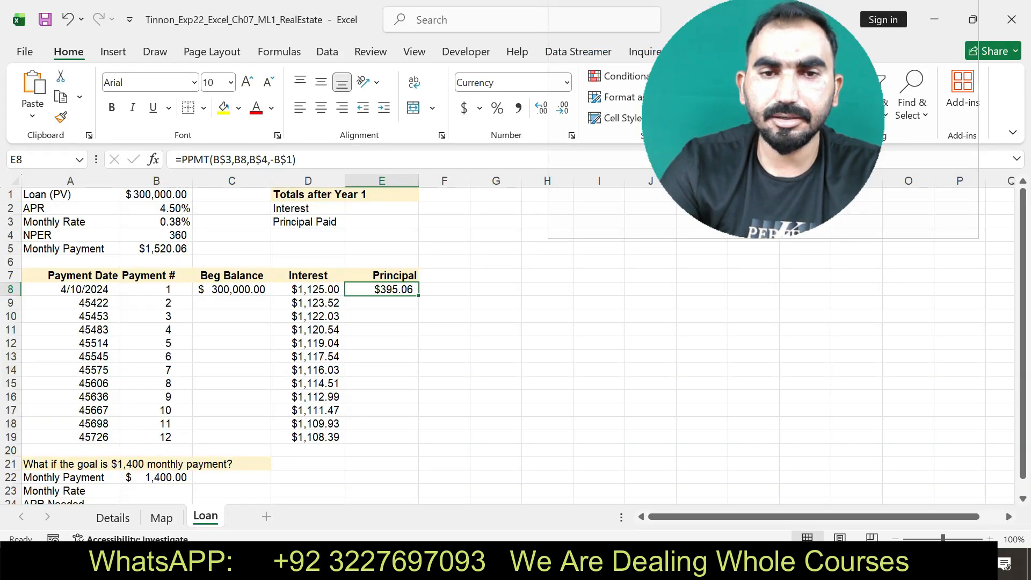
drag(418, 295, 419, 442)
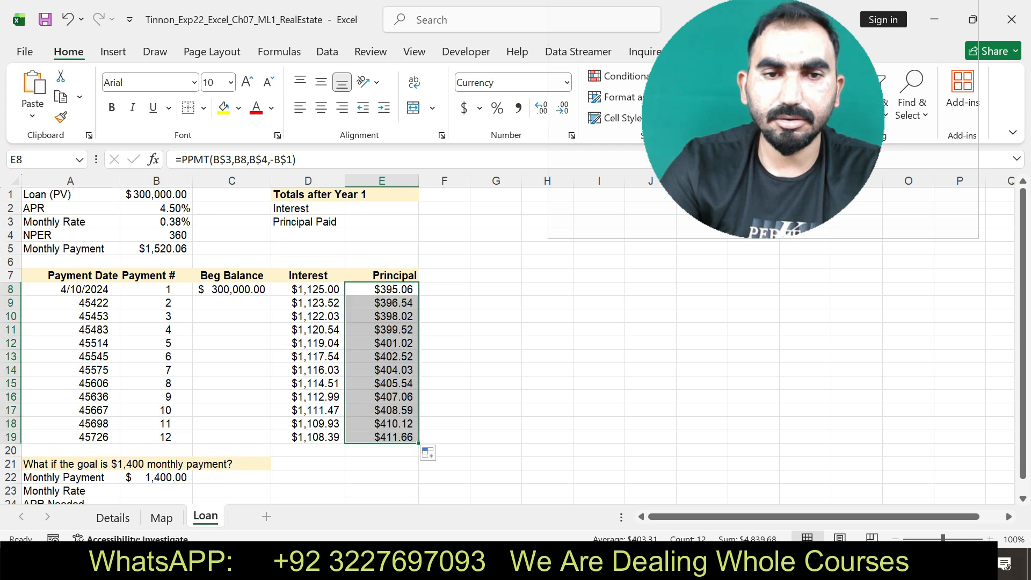
Step: Enter =D8 in cell C9 of the Beg Balance column and copy it down to C10:C19
click(232, 303)
text(=)
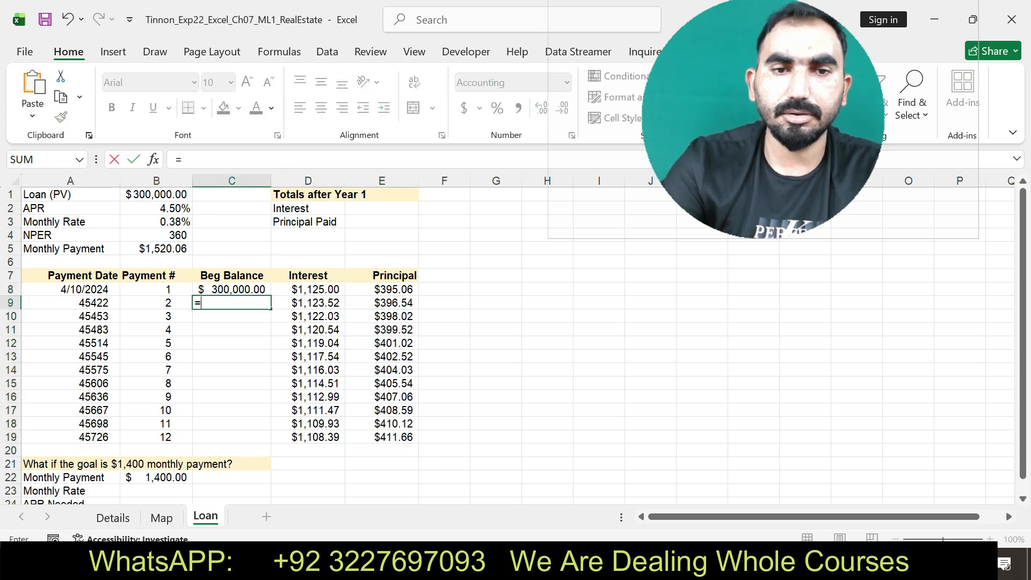
click(308, 289)
key(Return)
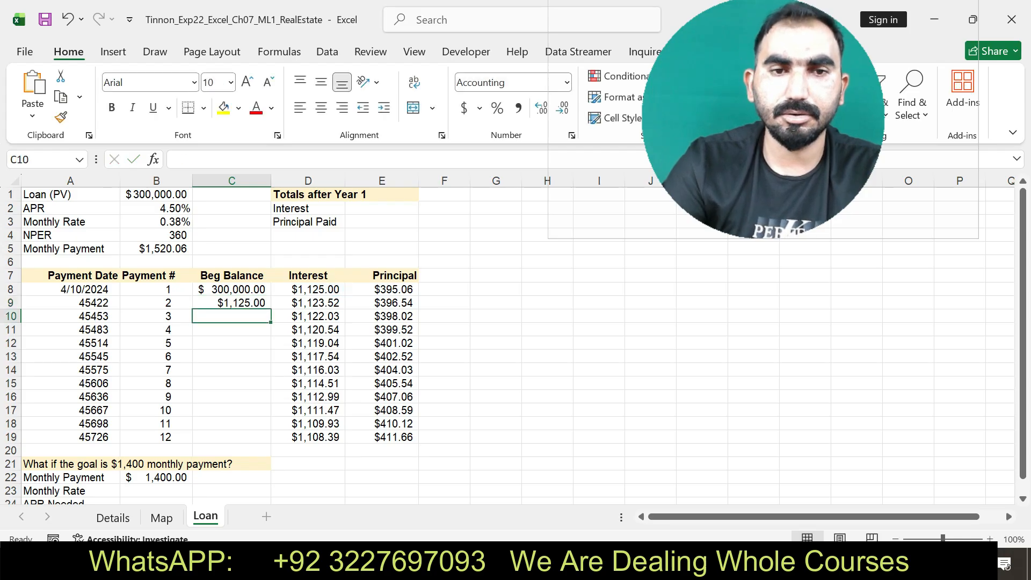
click(231, 303)
drag(272, 308, 272, 439)
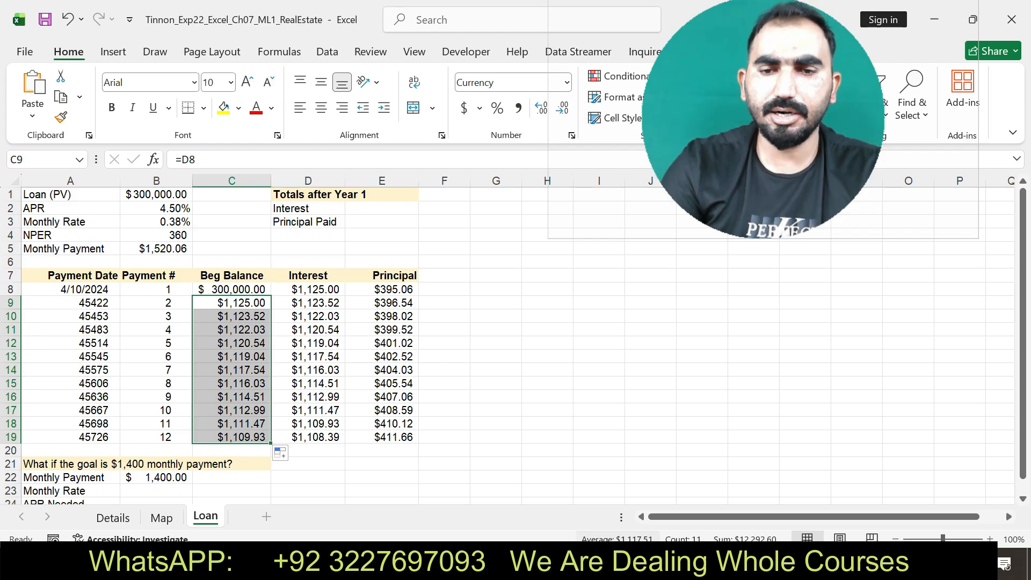
Step: Switch to Word and undo the yellow highlighting of the step 20 and step 19 texts
key(alt+Tab)
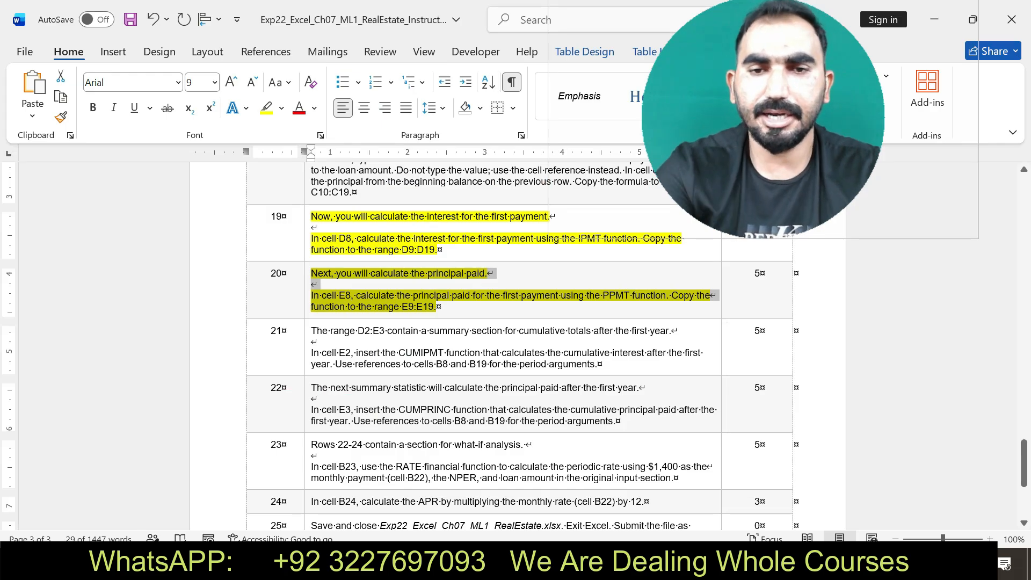
click(442, 306)
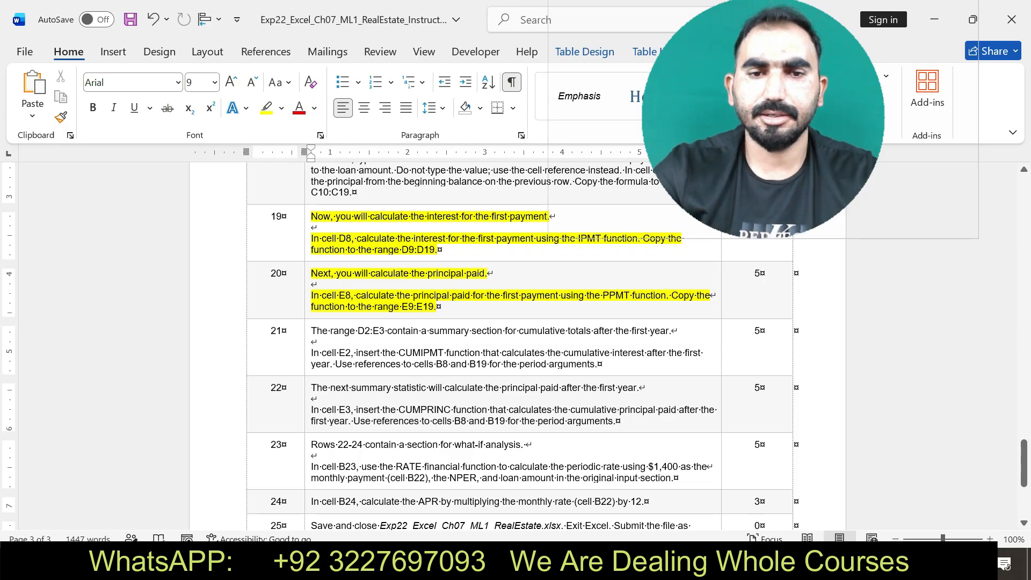
drag(311, 444, 674, 477)
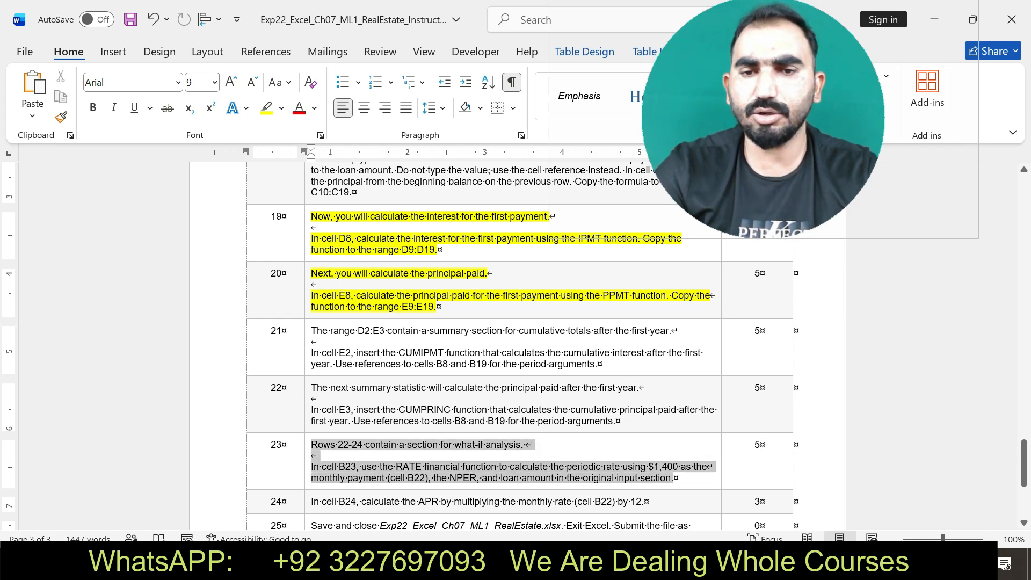
key(ctrl+z)
key(ctrl+z)
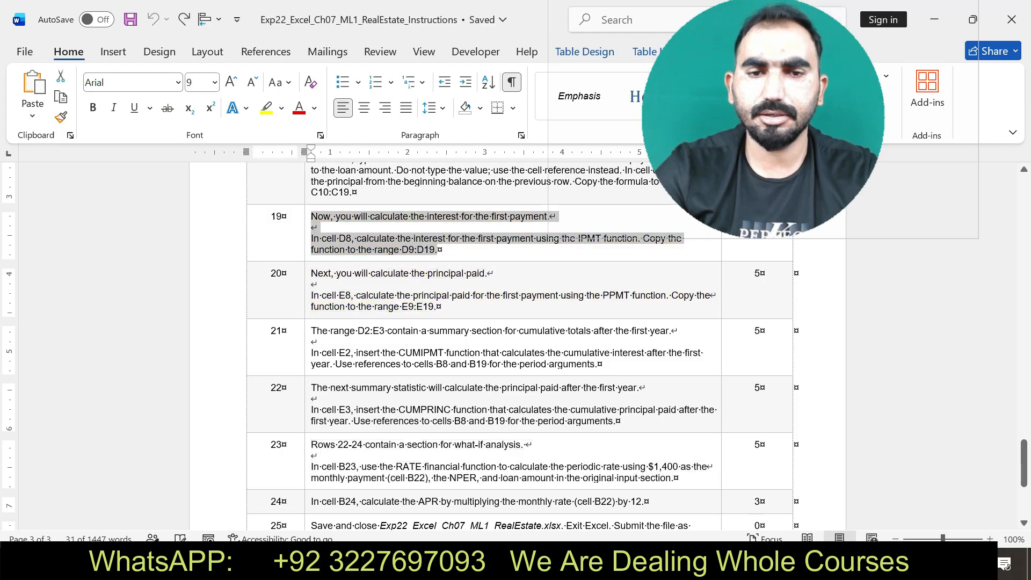
Step: Highlight the step 23 text about the RATE function in yellow
drag(311, 445, 678, 477)
click(749, 448)
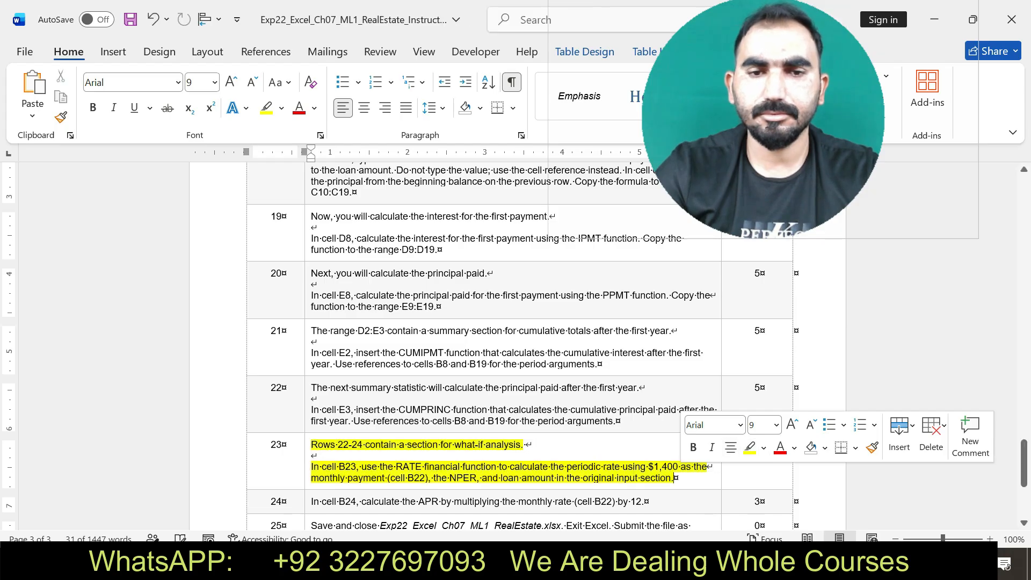
drag(311, 444, 674, 478)
Step: Return to Excel and enter =RATE(B4,B22,-B1) in cell B23 to calculate the monthly rate for the $1,400 payment
key(alt+Tab)
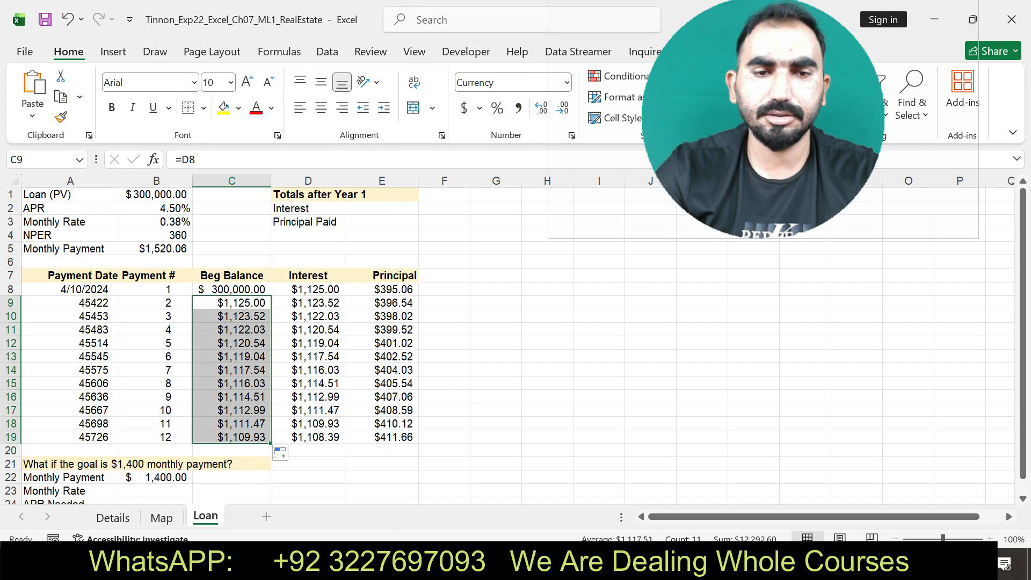
click(155, 491)
text(=)
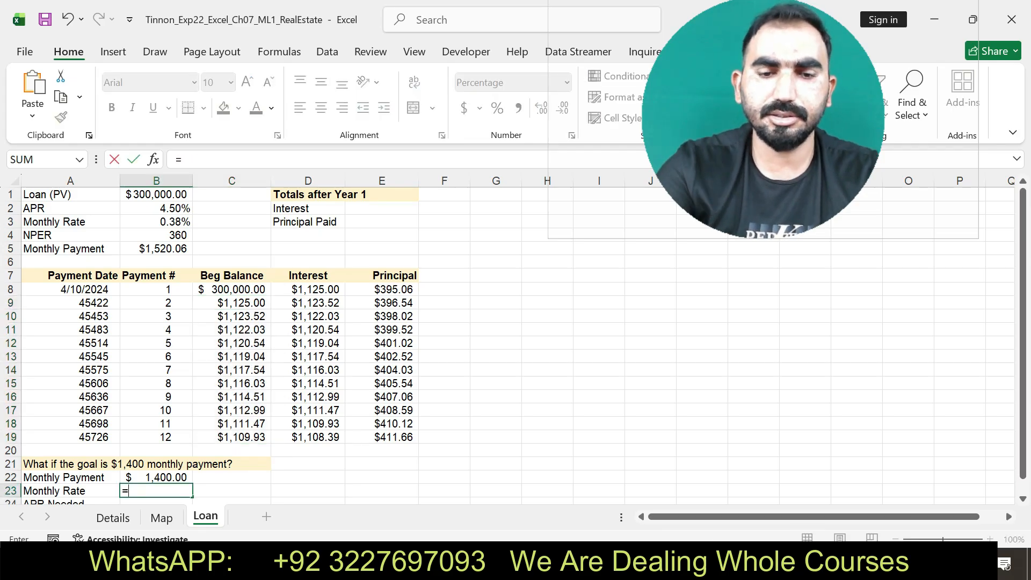
text(RA)
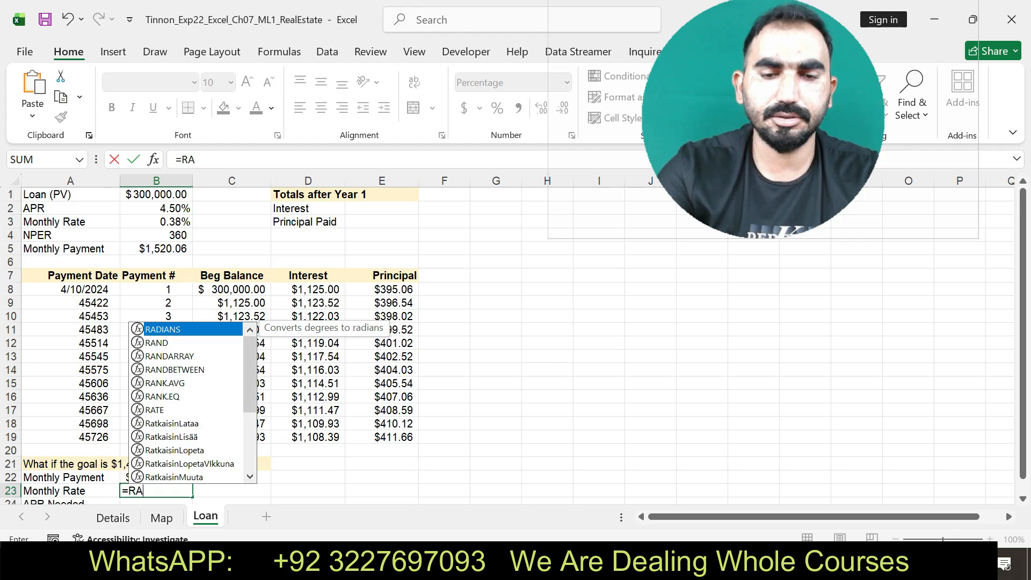
text(T)
key(Tab)
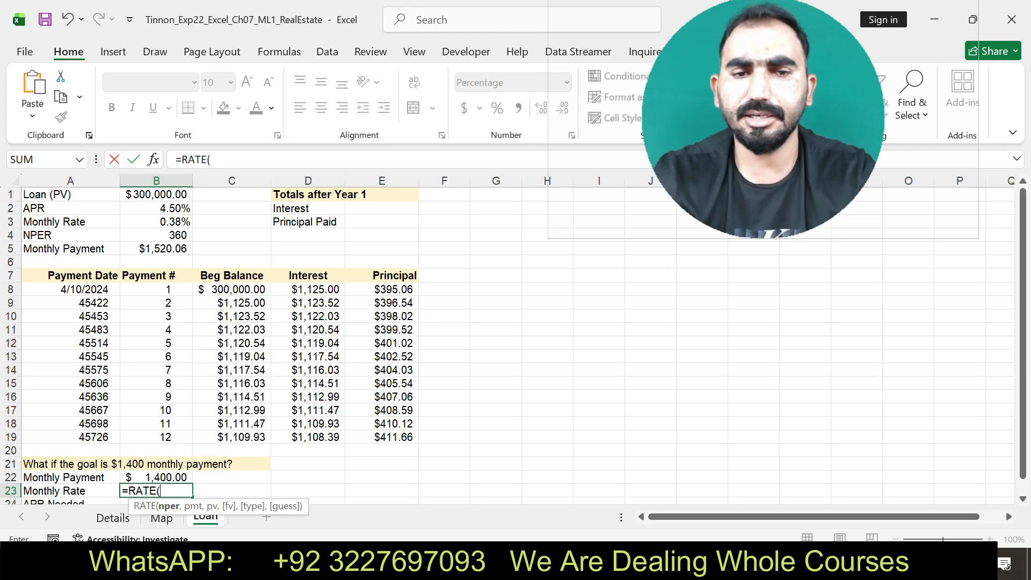
click(157, 330)
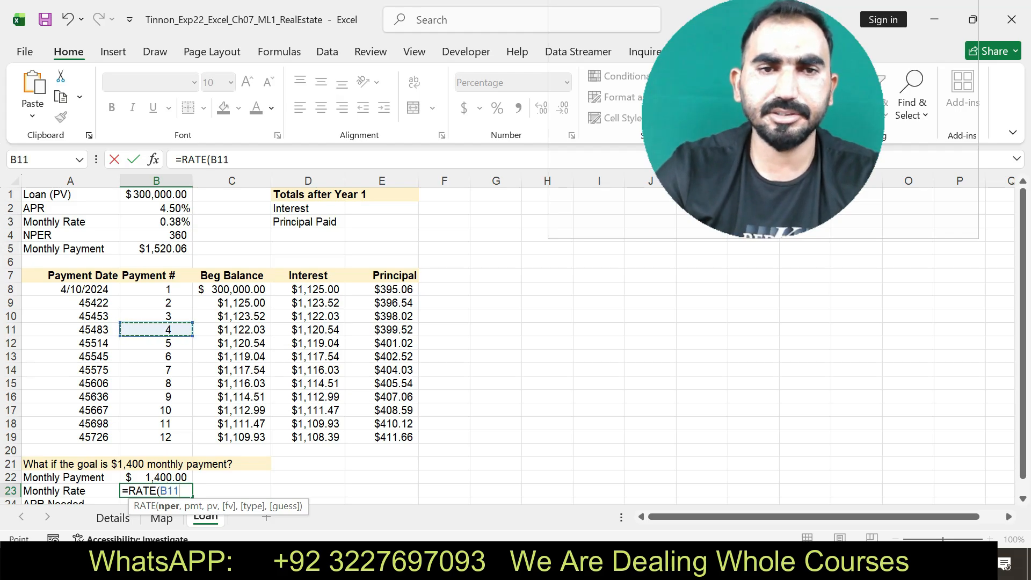
click(231, 160)
key(BackSpace)
key(BackSpace)
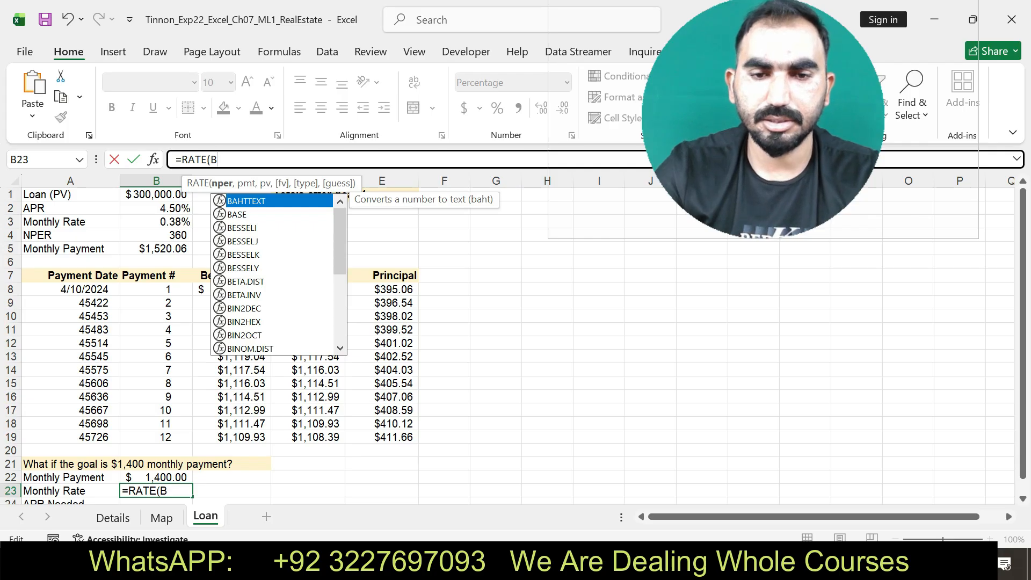
text(B5)
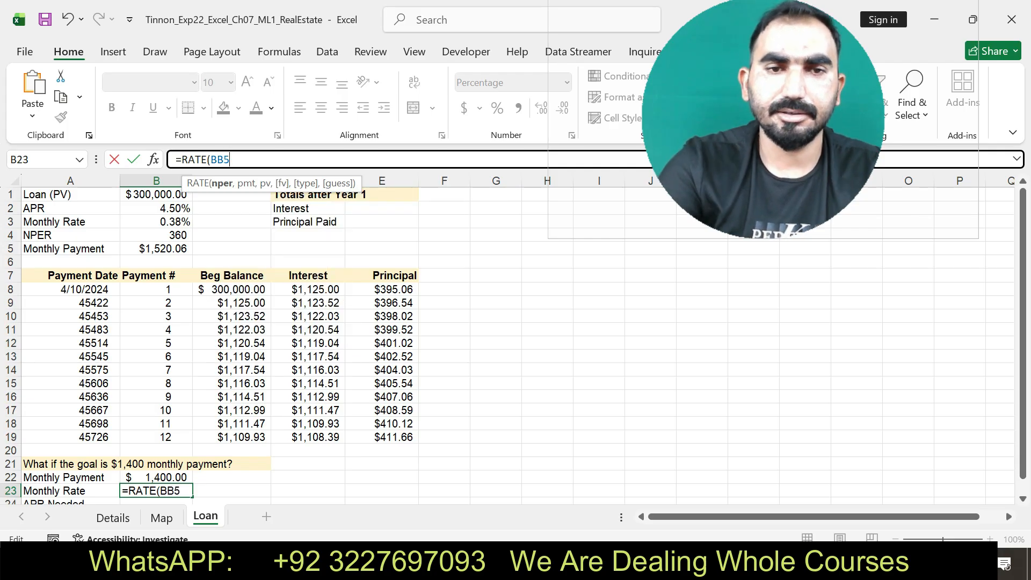
key(BackSpace)
key(BackSpace)
text(4)
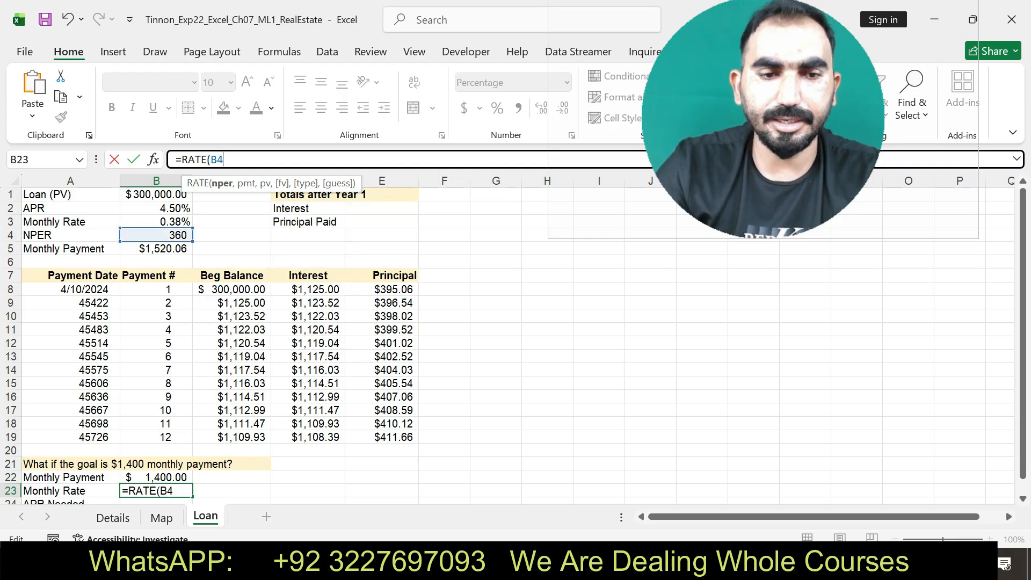
text(,B22)
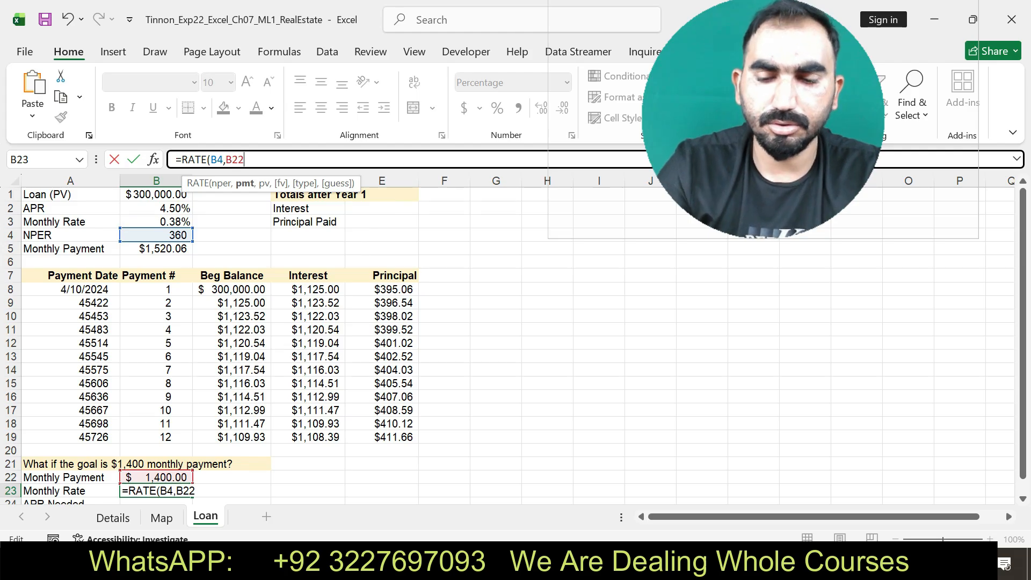
text(,-B1)
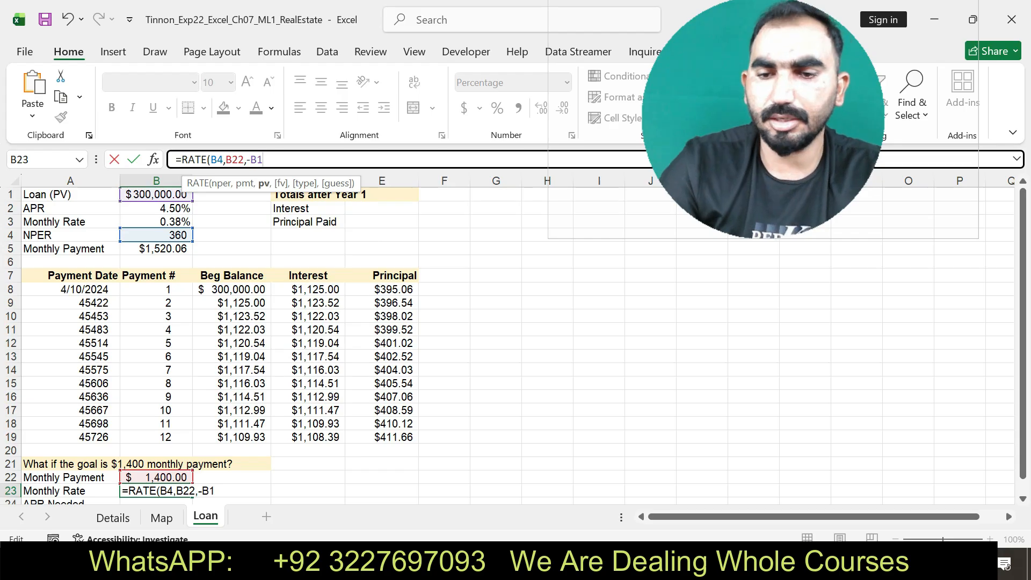
text())
key(Return)
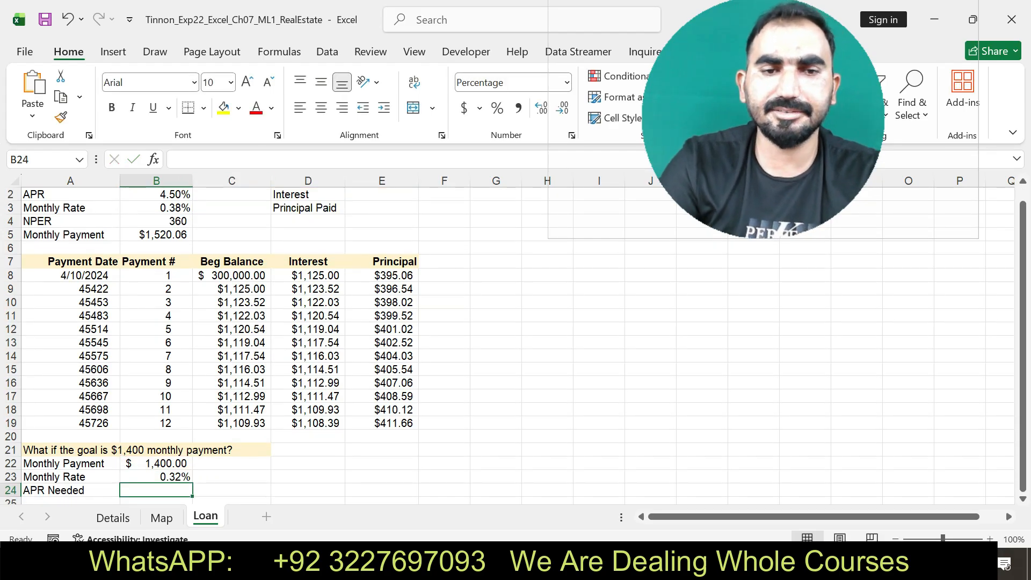
Step: Switch to Word and highlight the step 24 text about calculating the APR in yellow
key(alt+Tab)
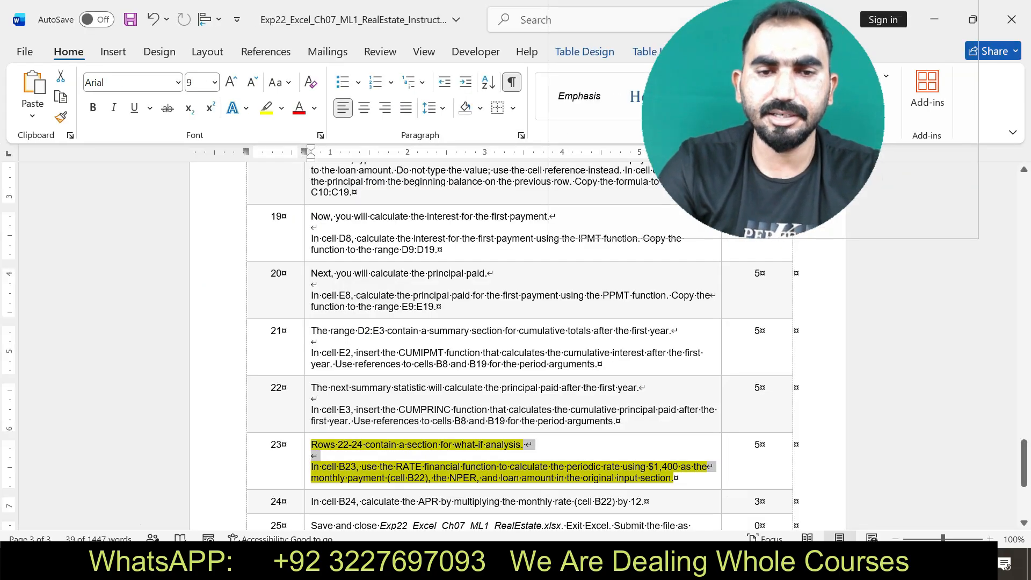
triple_click(342, 501)
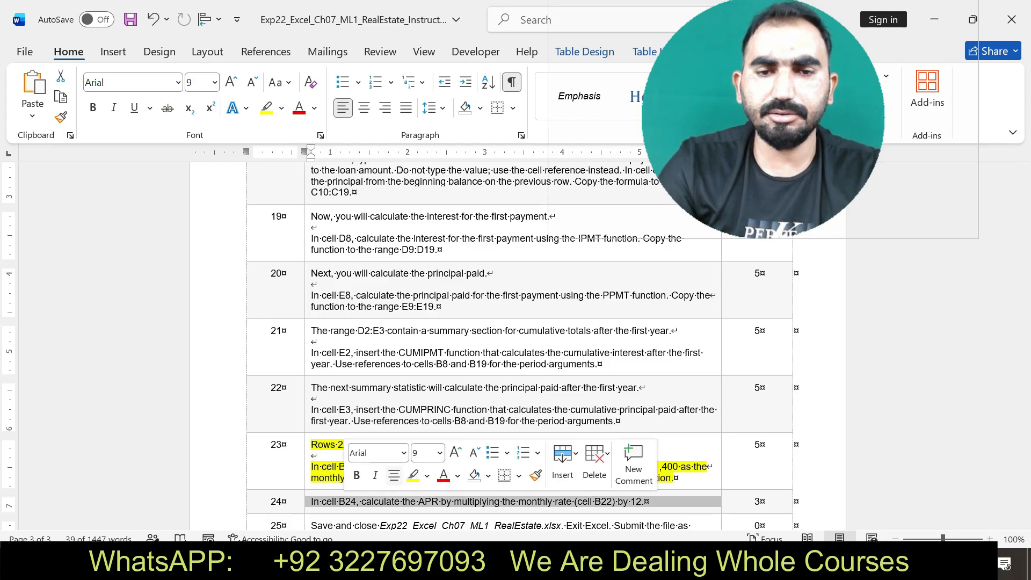
click(413, 476)
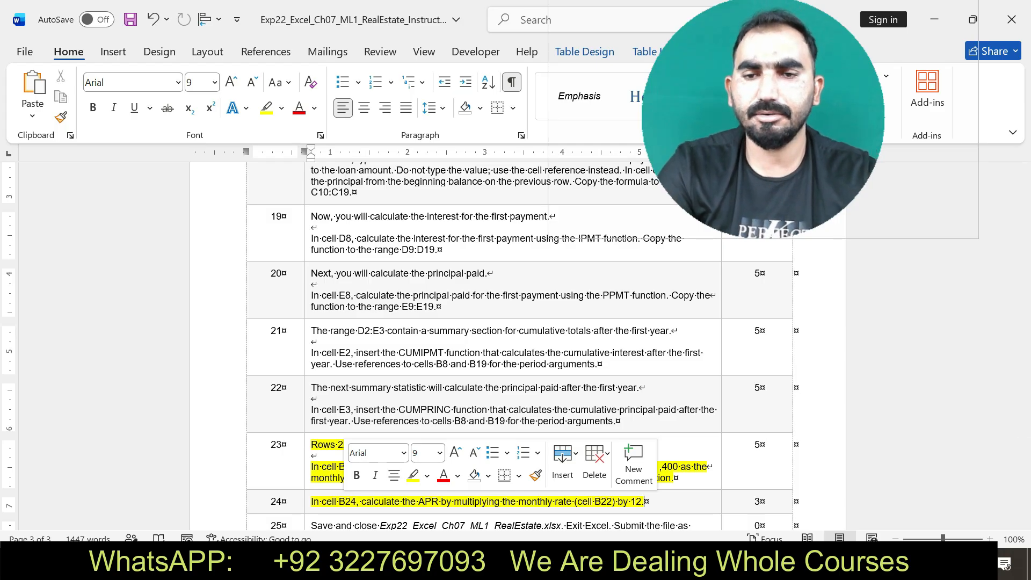
Step: Return to Excel and enter =B23*12 in cell B24 to calculate the APR needed
key(alt+Tab)
text(=)
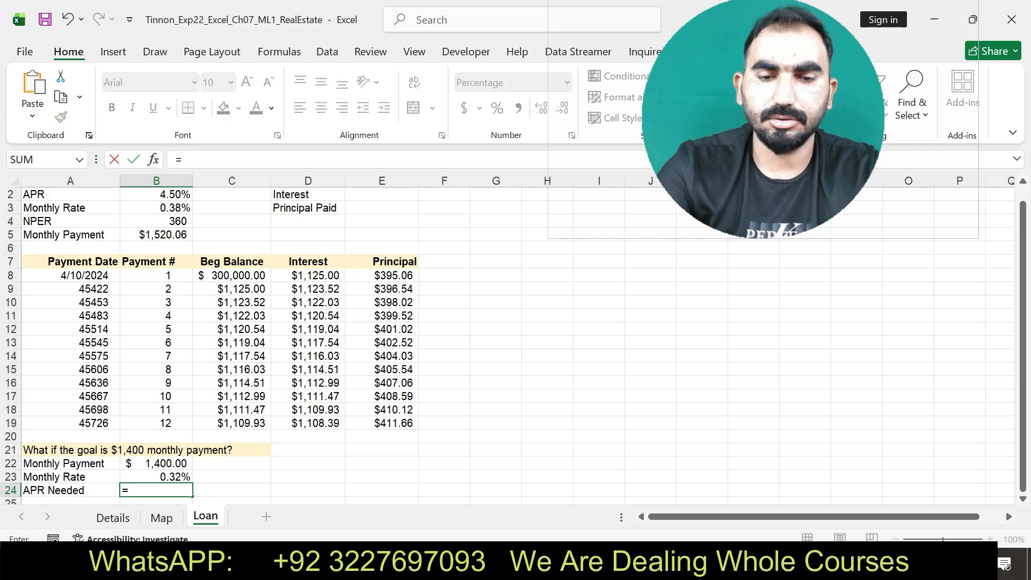
text(B23)
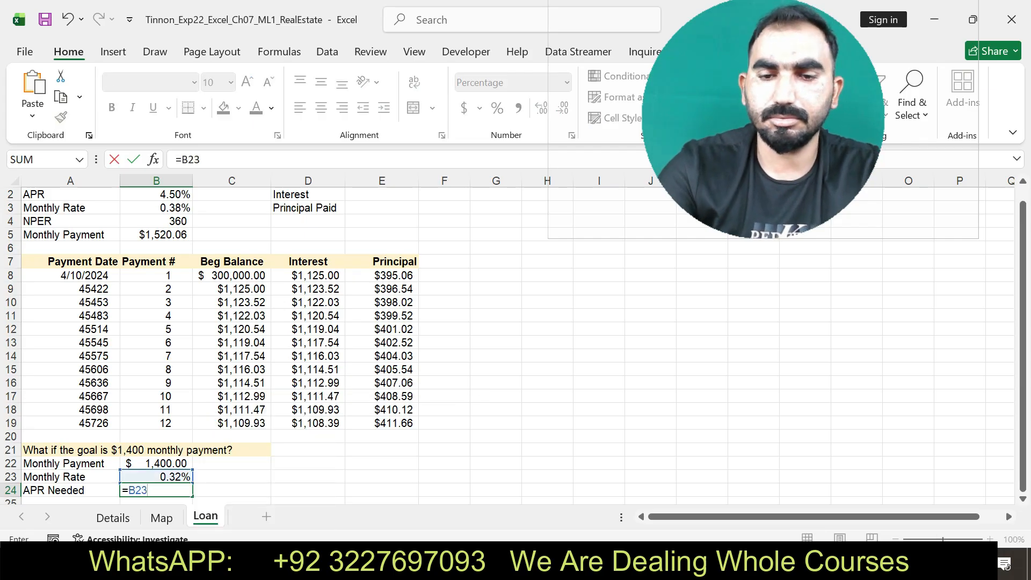
text(*12)
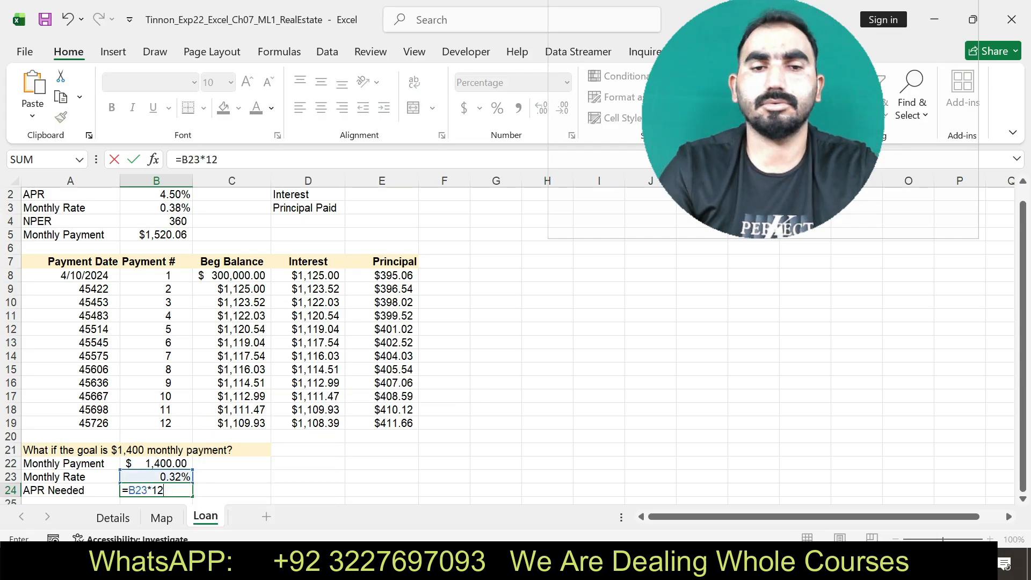
key(Return)
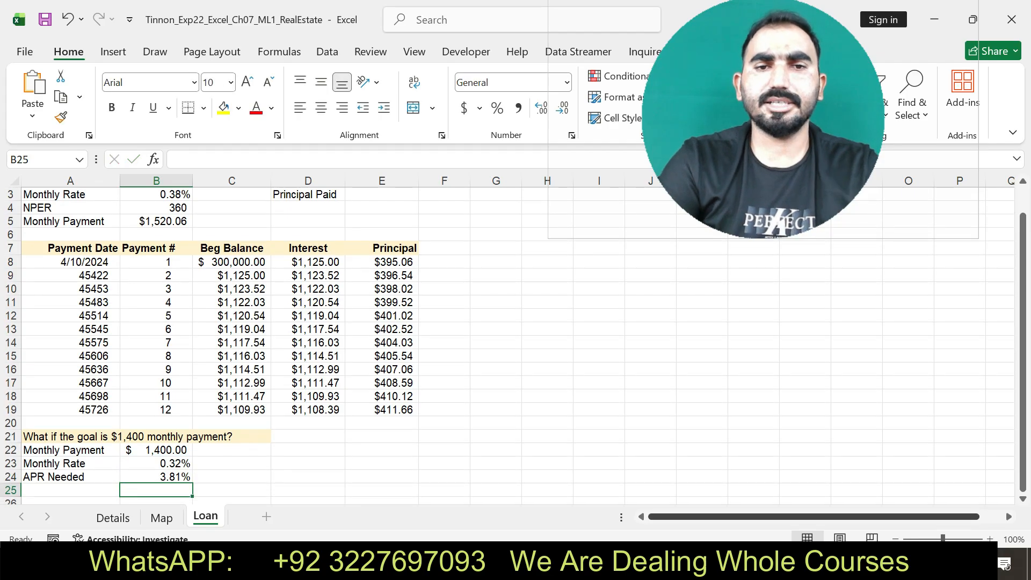
Step: Review the Map worksheet and the Details worksheet of the finished workbook
click(162, 517)
click(113, 518)
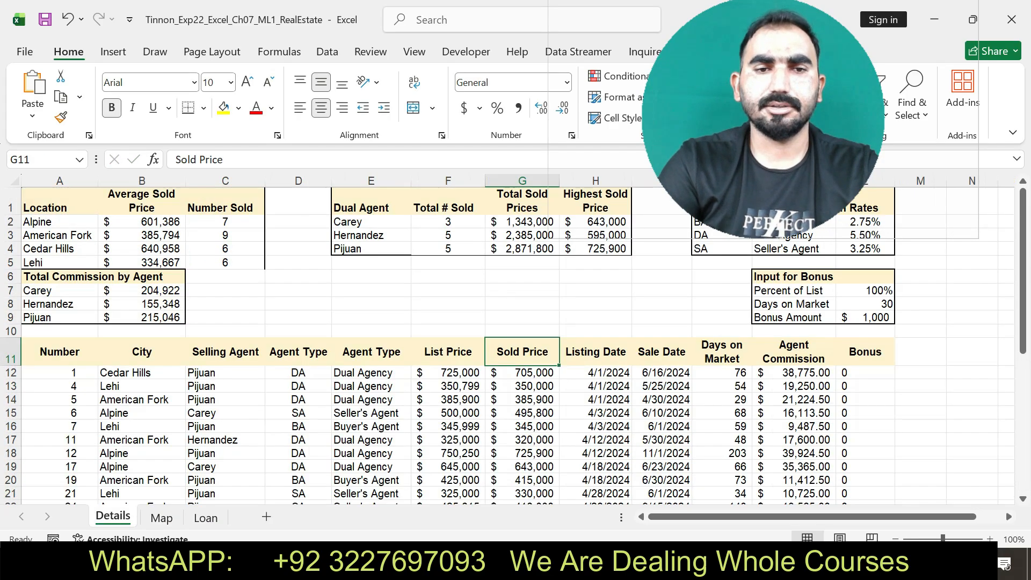
drag(763, 135, 837, 174)
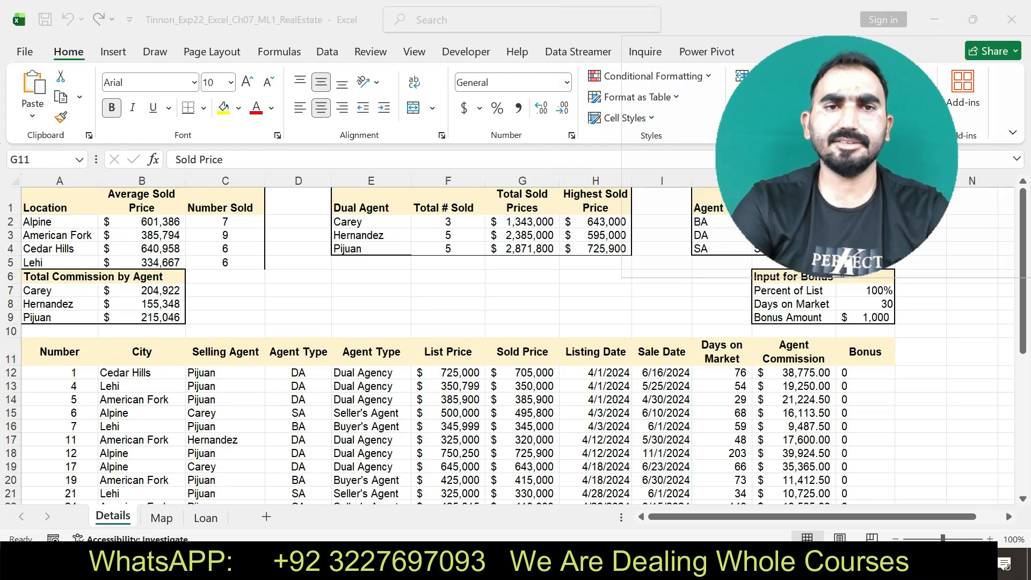